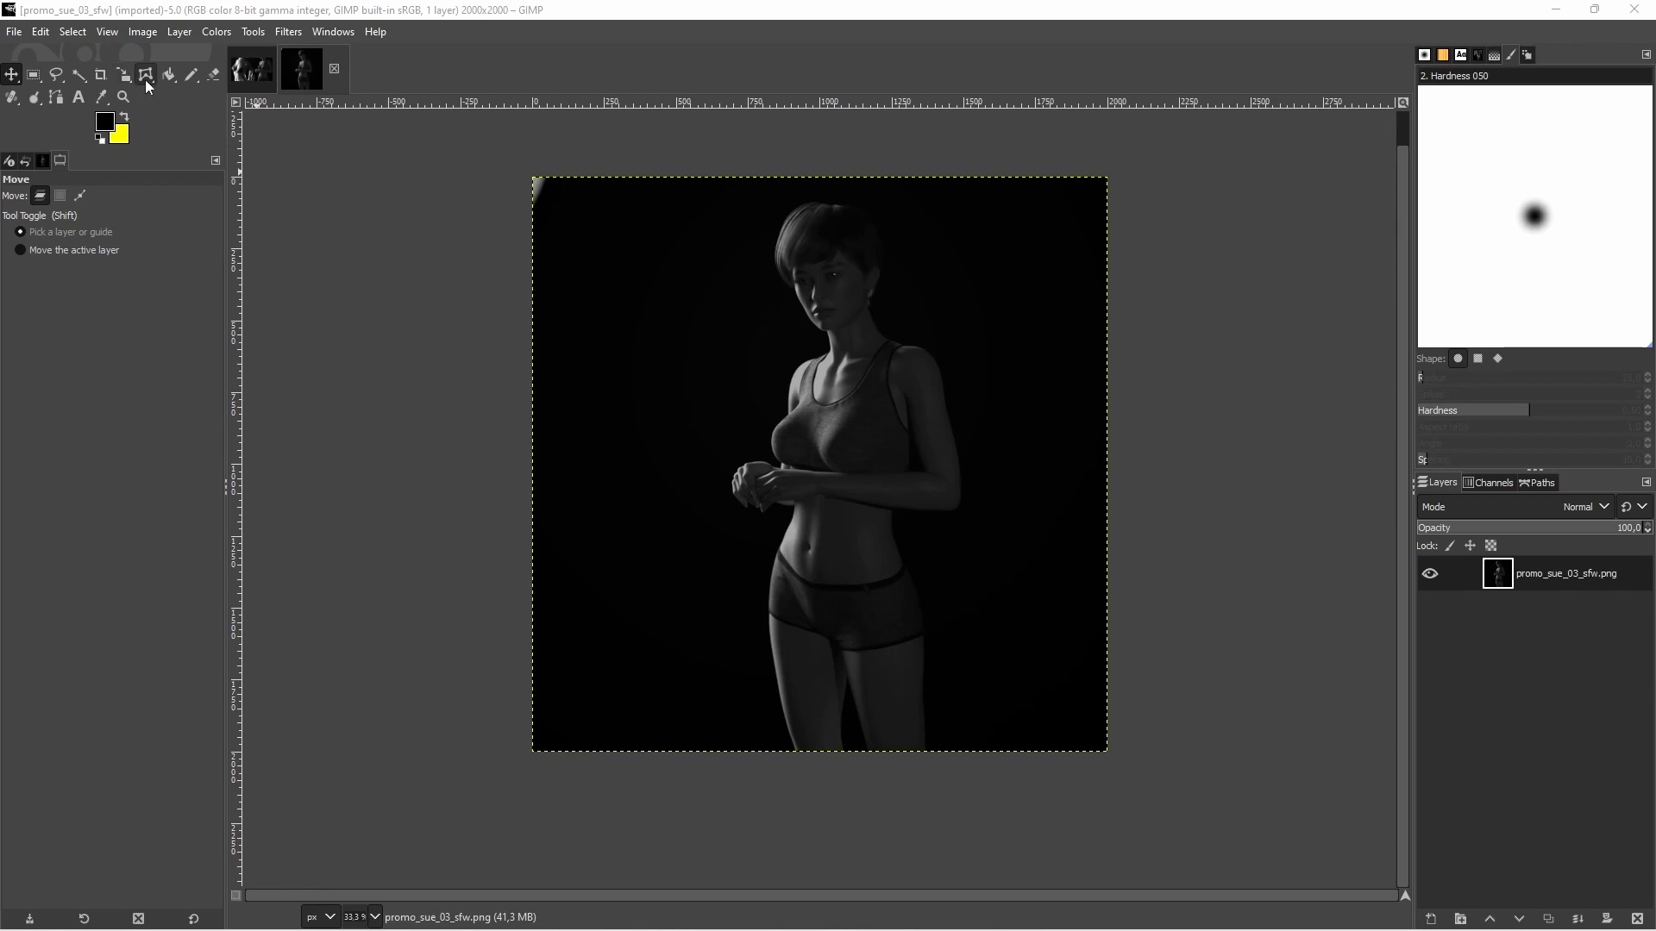
Paint over the light patch in the image's upper-left corner with black, using the Pencil at brush size 199
click(188, 76)
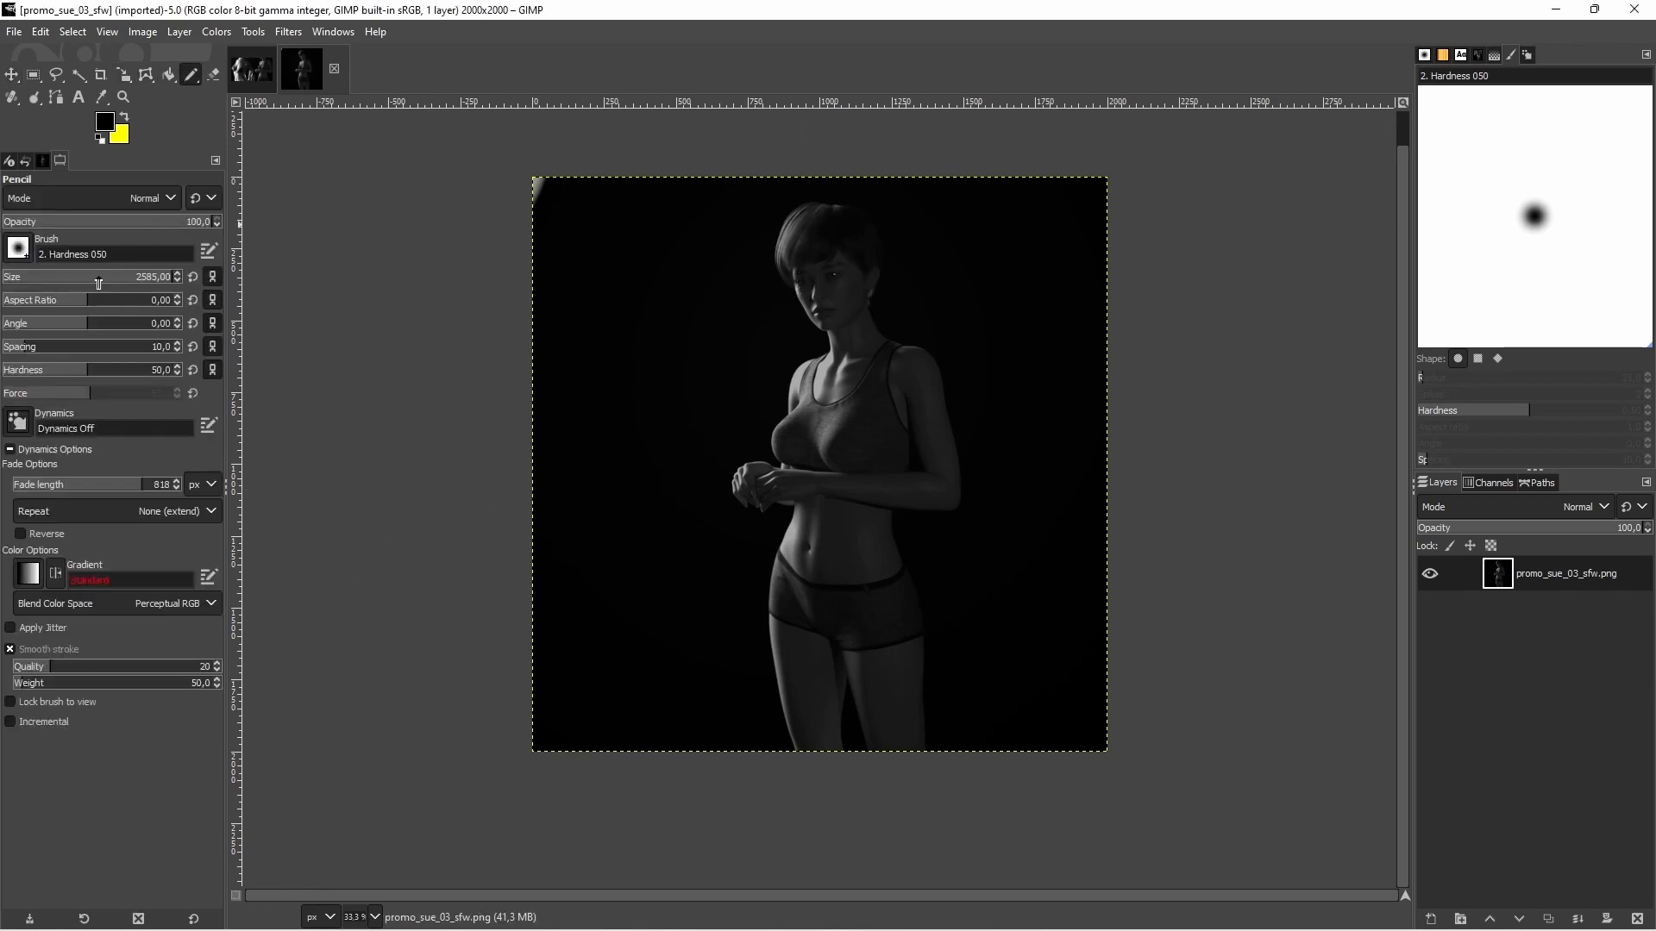
drag(100, 281, 66, 282)
click(549, 191)
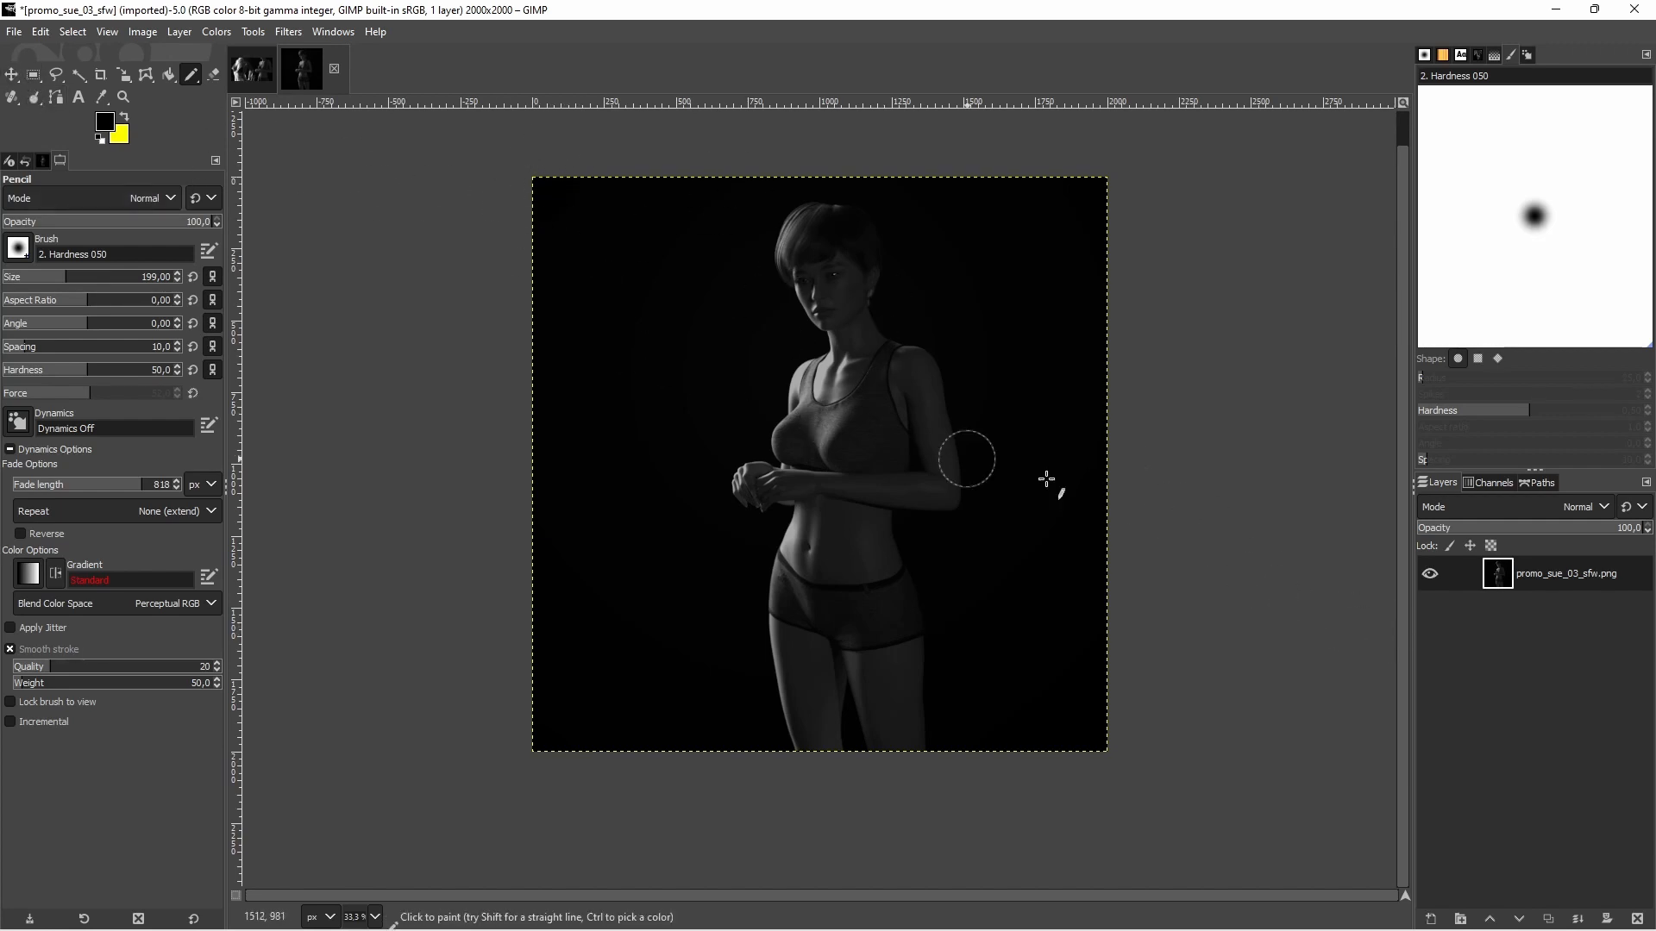
Start a Levels adjustment on the image and lower the white input level to 144
click(216, 32)
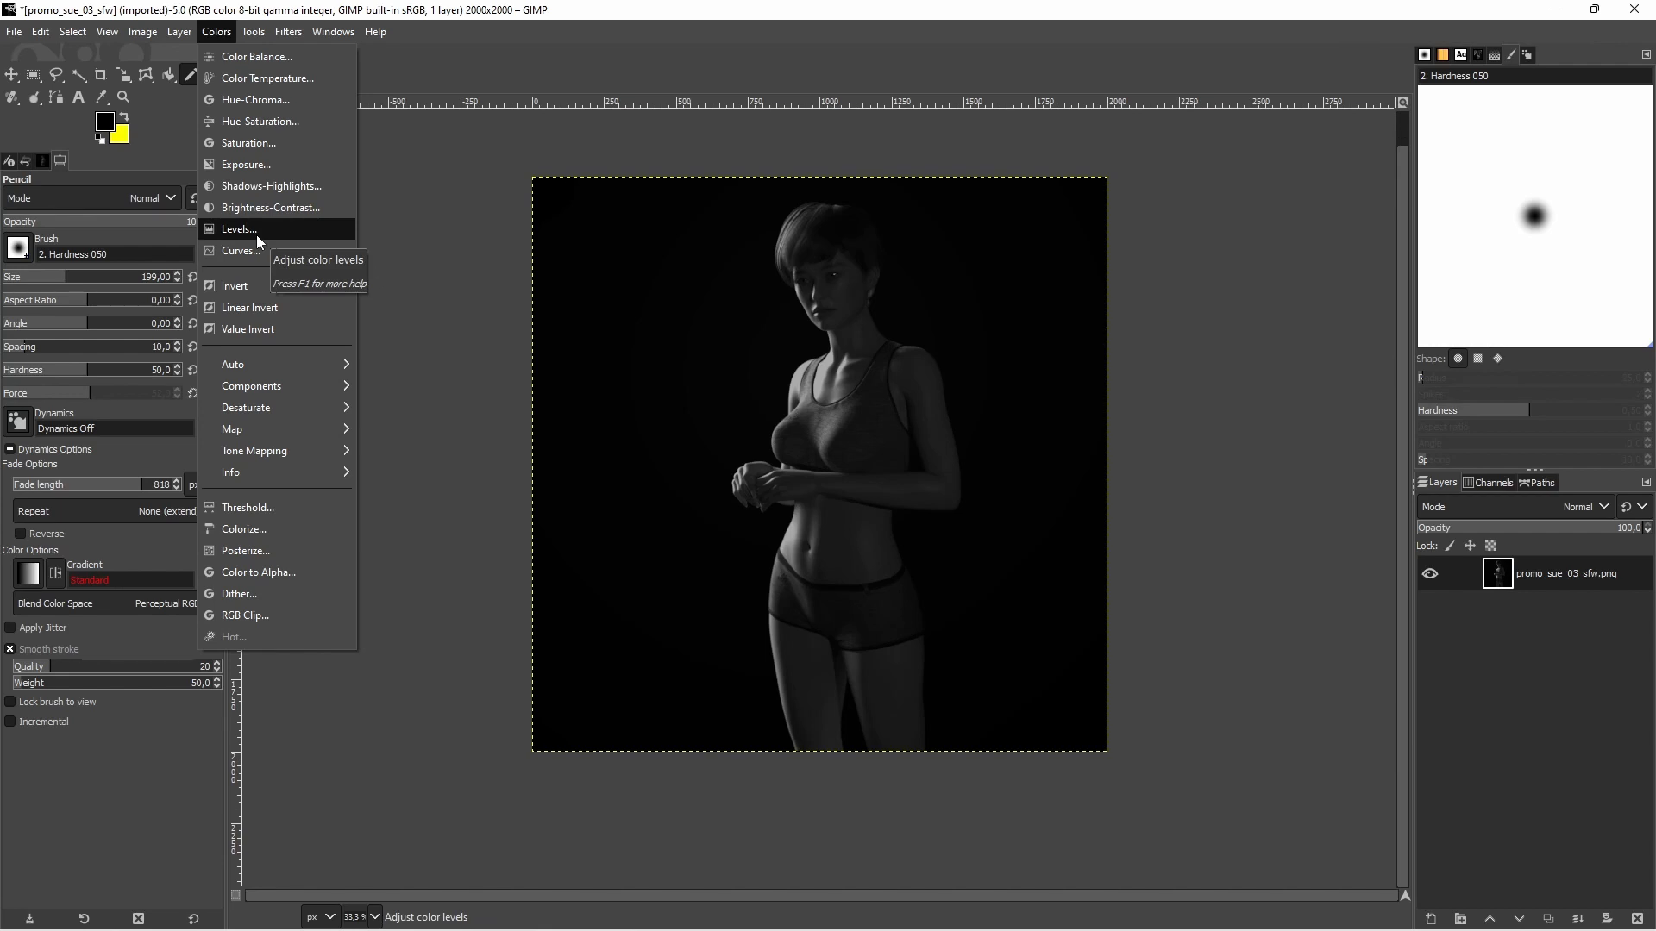
click(256, 232)
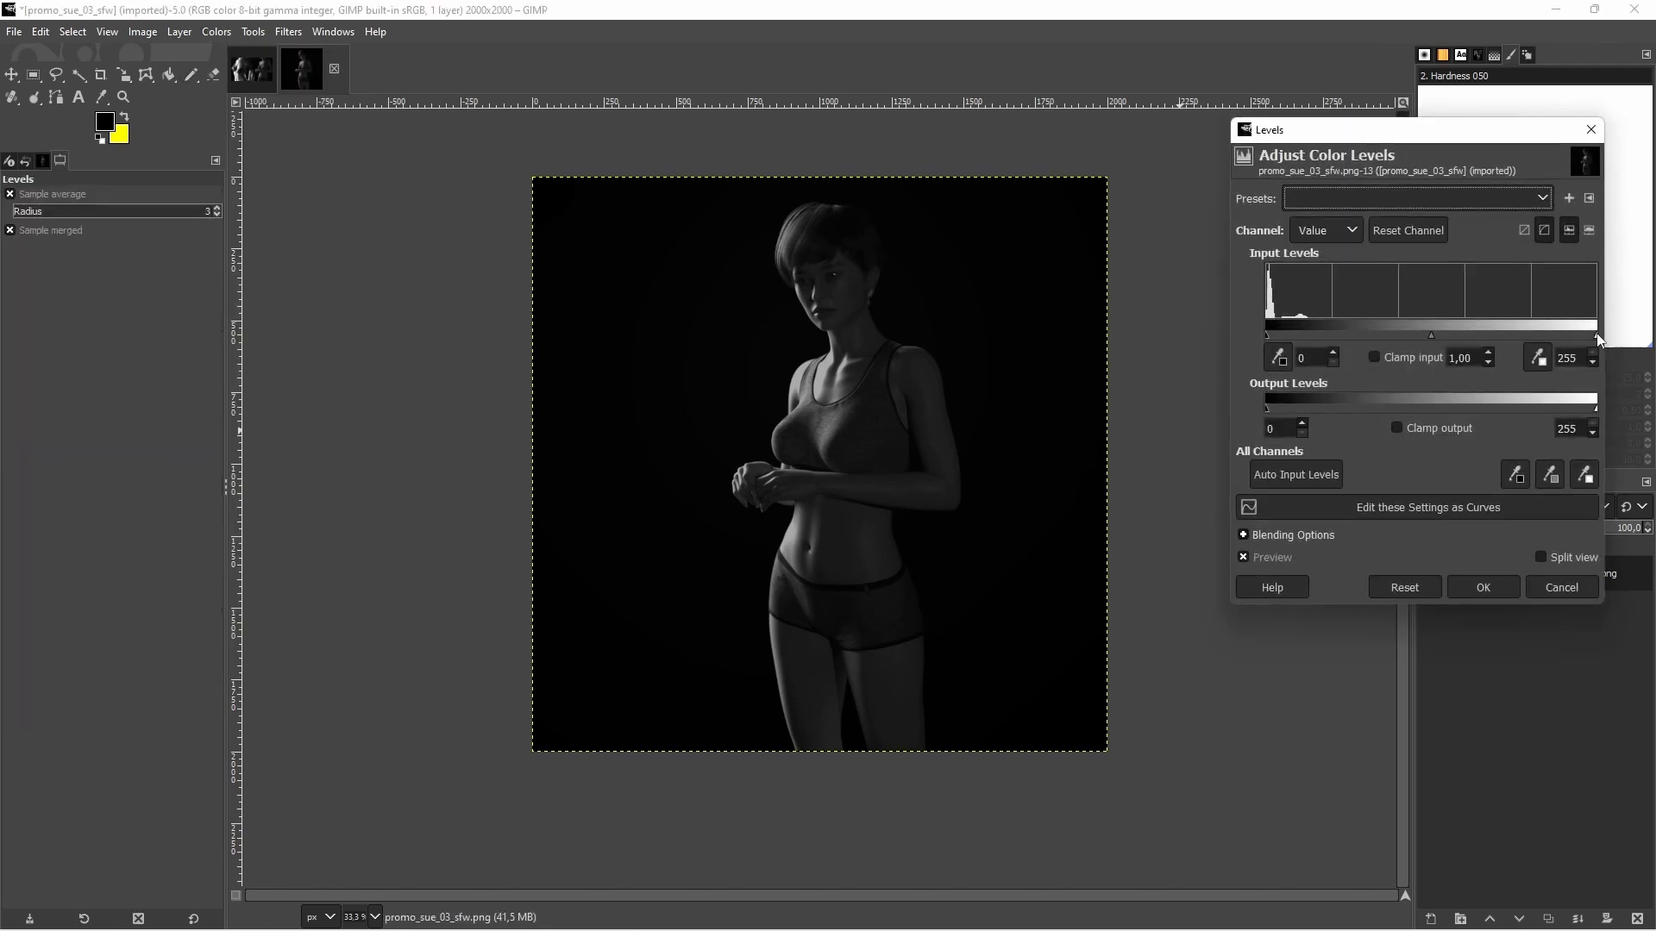
drag(1598, 339, 1487, 333)
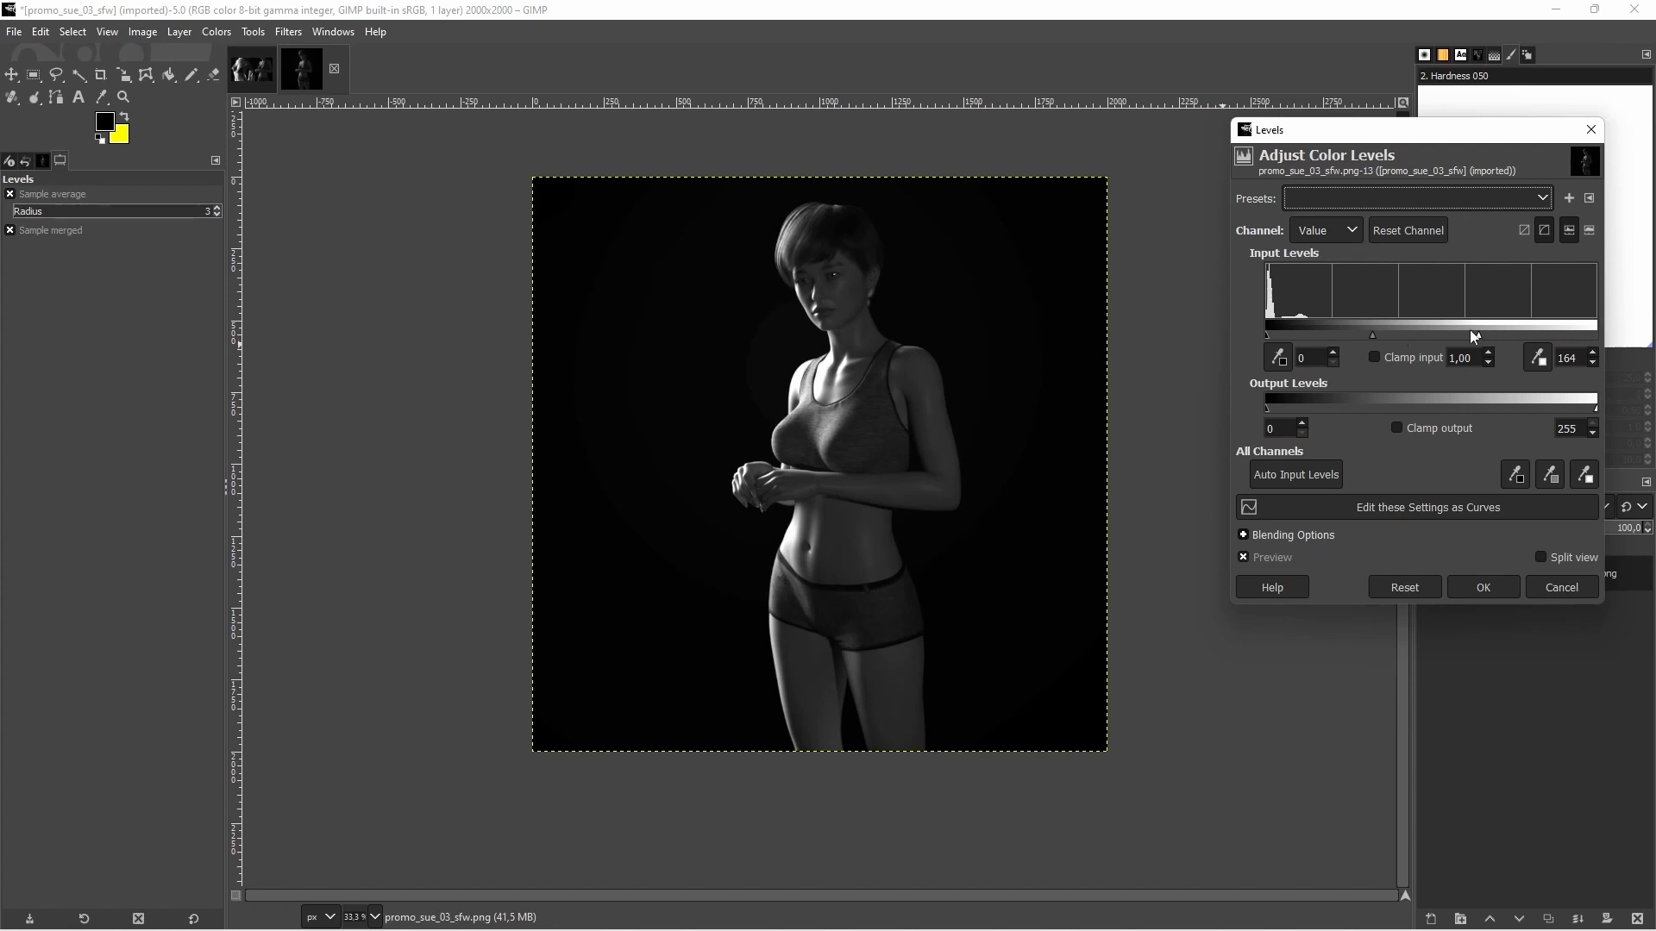
mouse_move(1478, 339)
mouse_down()
mouse_move(1505, 339)
mouse_move(1451, 340)
mouse_up()
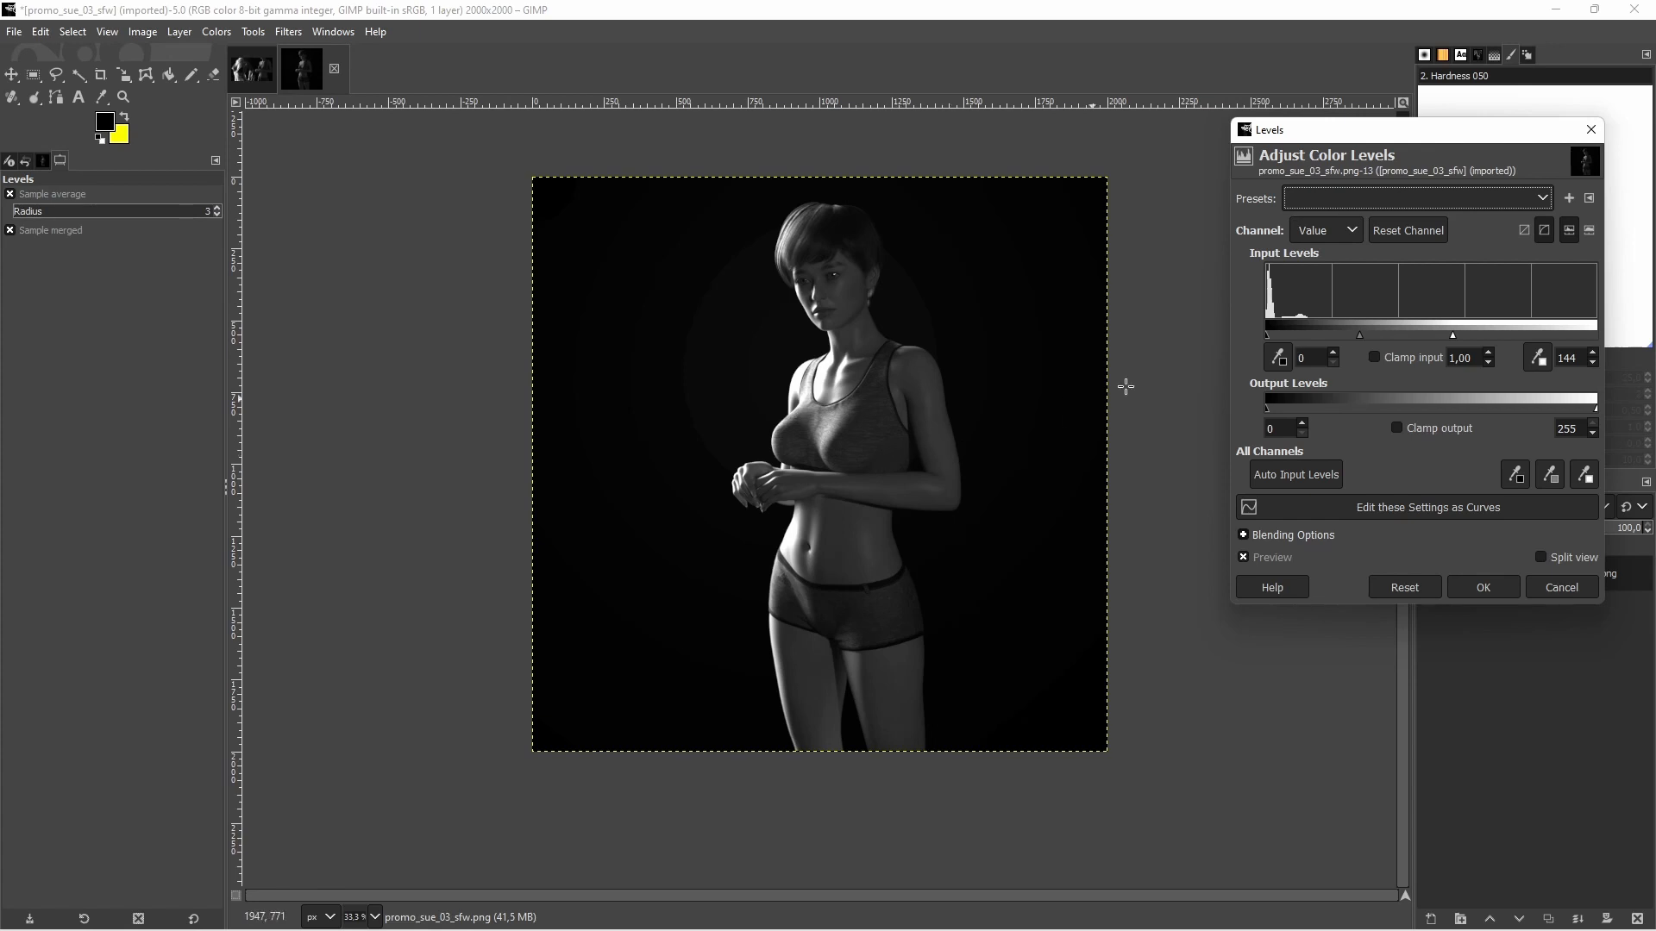
Try a midtone gamma of 0.80 in Levels and compare the adjusted image with the original
drag(1362, 334, 1364, 336)
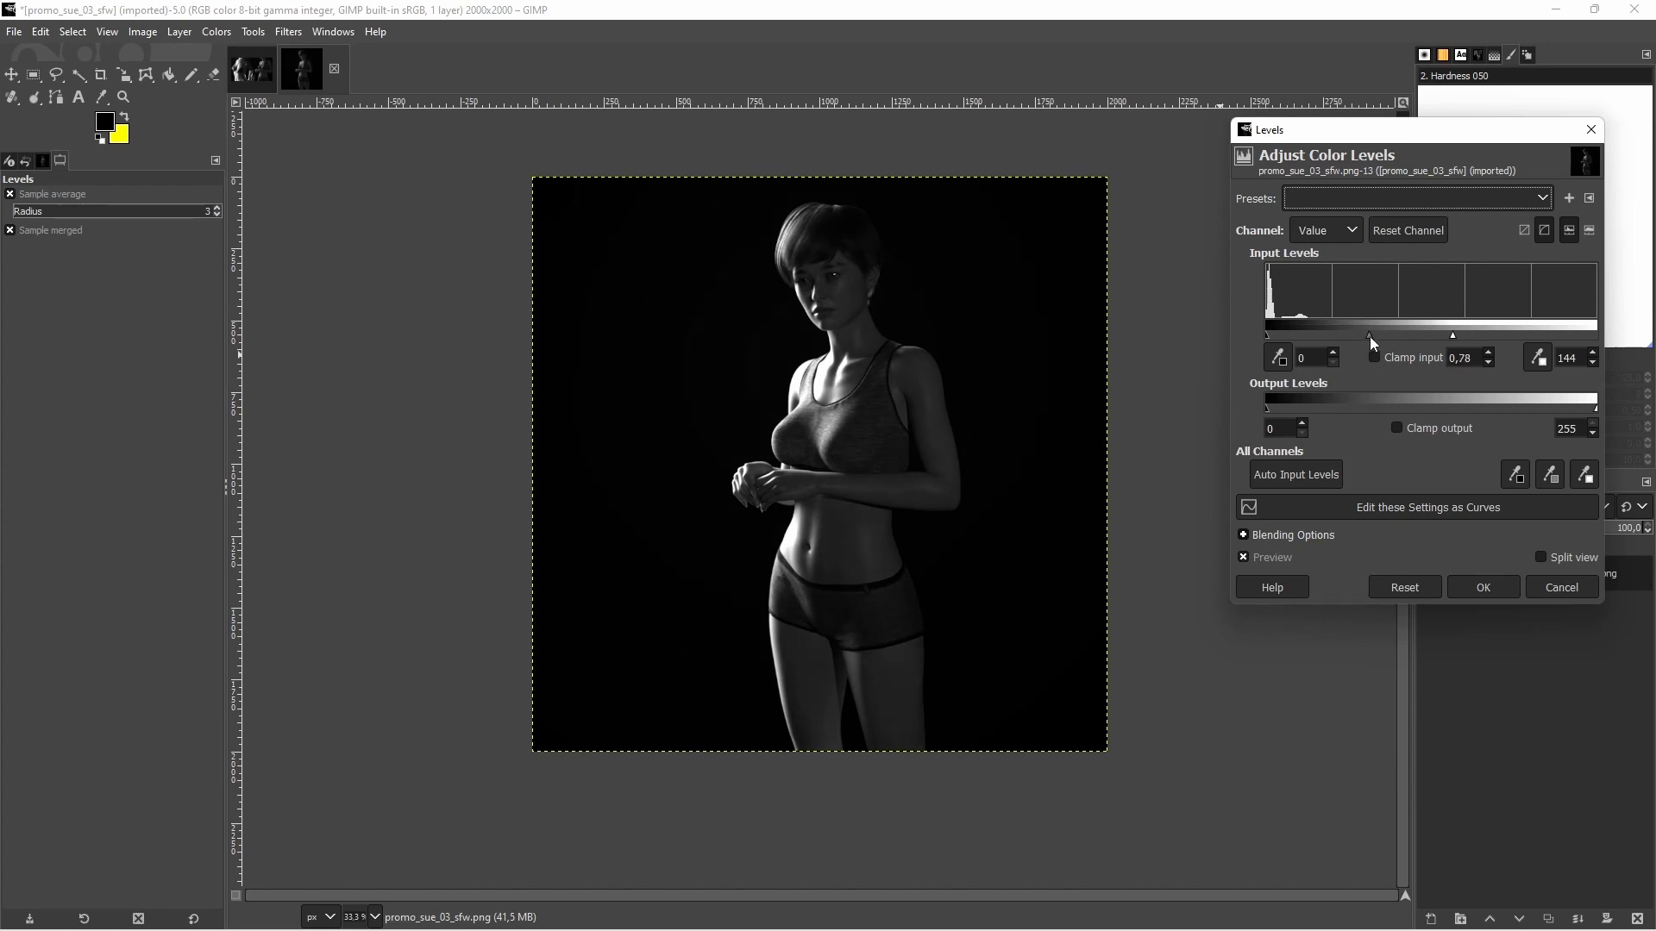
drag(1369, 336, 1368, 336)
click(1260, 559)
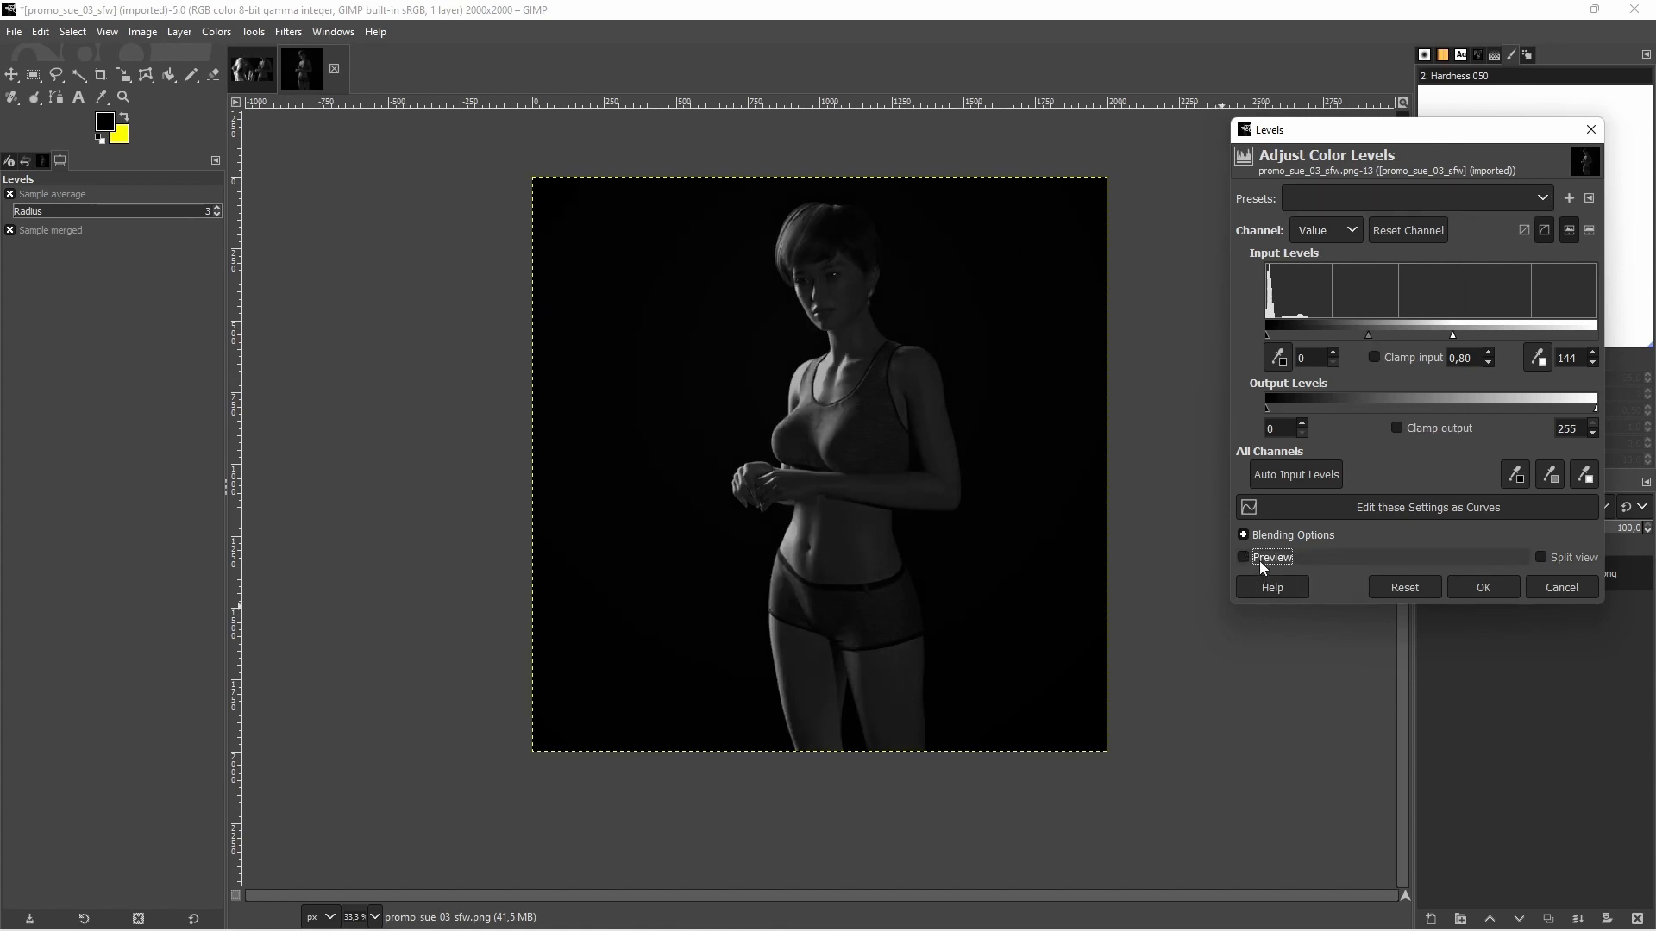
click(1259, 560)
click(1259, 561)
click(1259, 560)
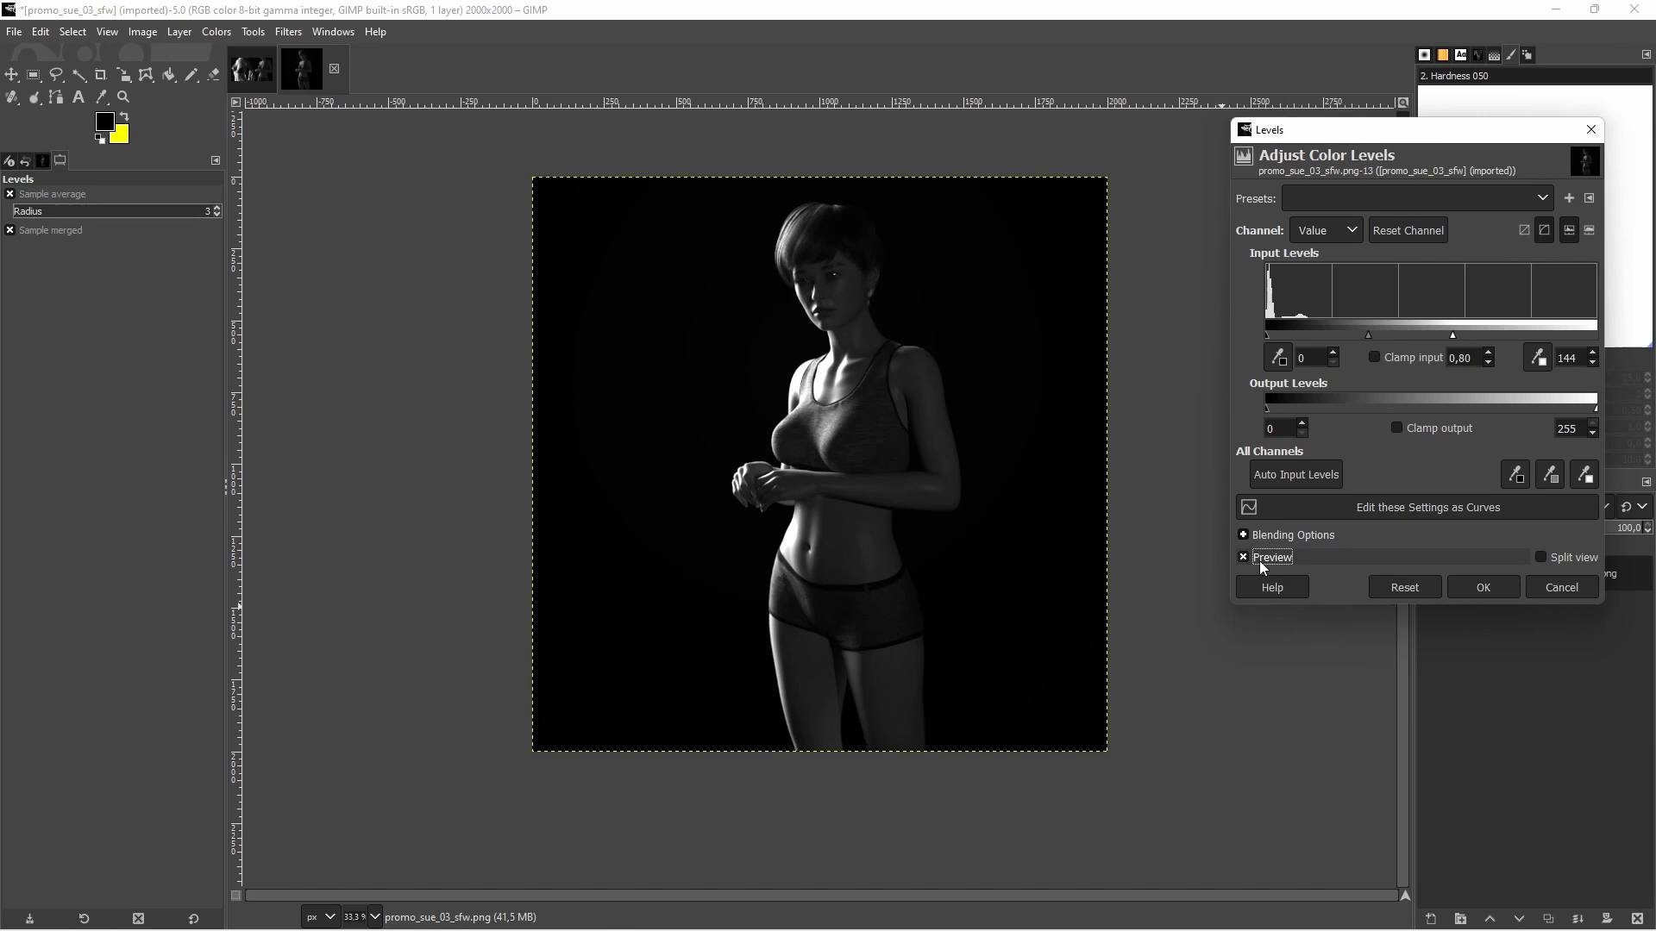
click(1259, 560)
click(1259, 560)
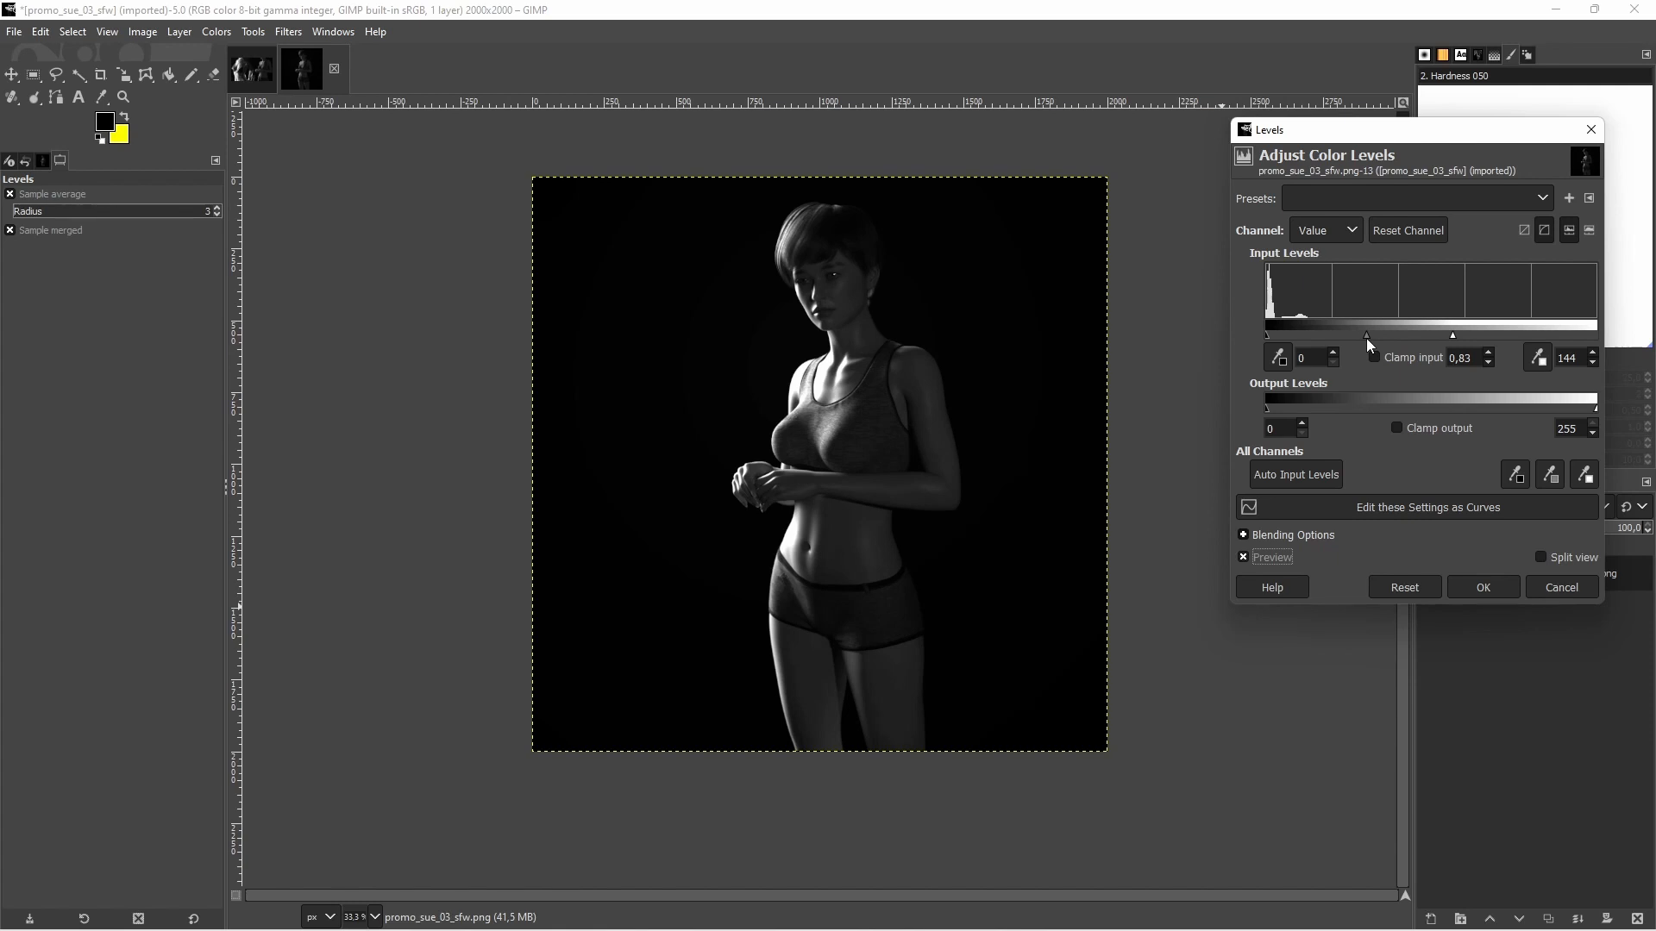
Set the Levels midtone gamma to 0.85, compare it with the original, and apply the adjustment
click(1487, 362)
click(1488, 354)
click(1282, 557)
click(1281, 556)
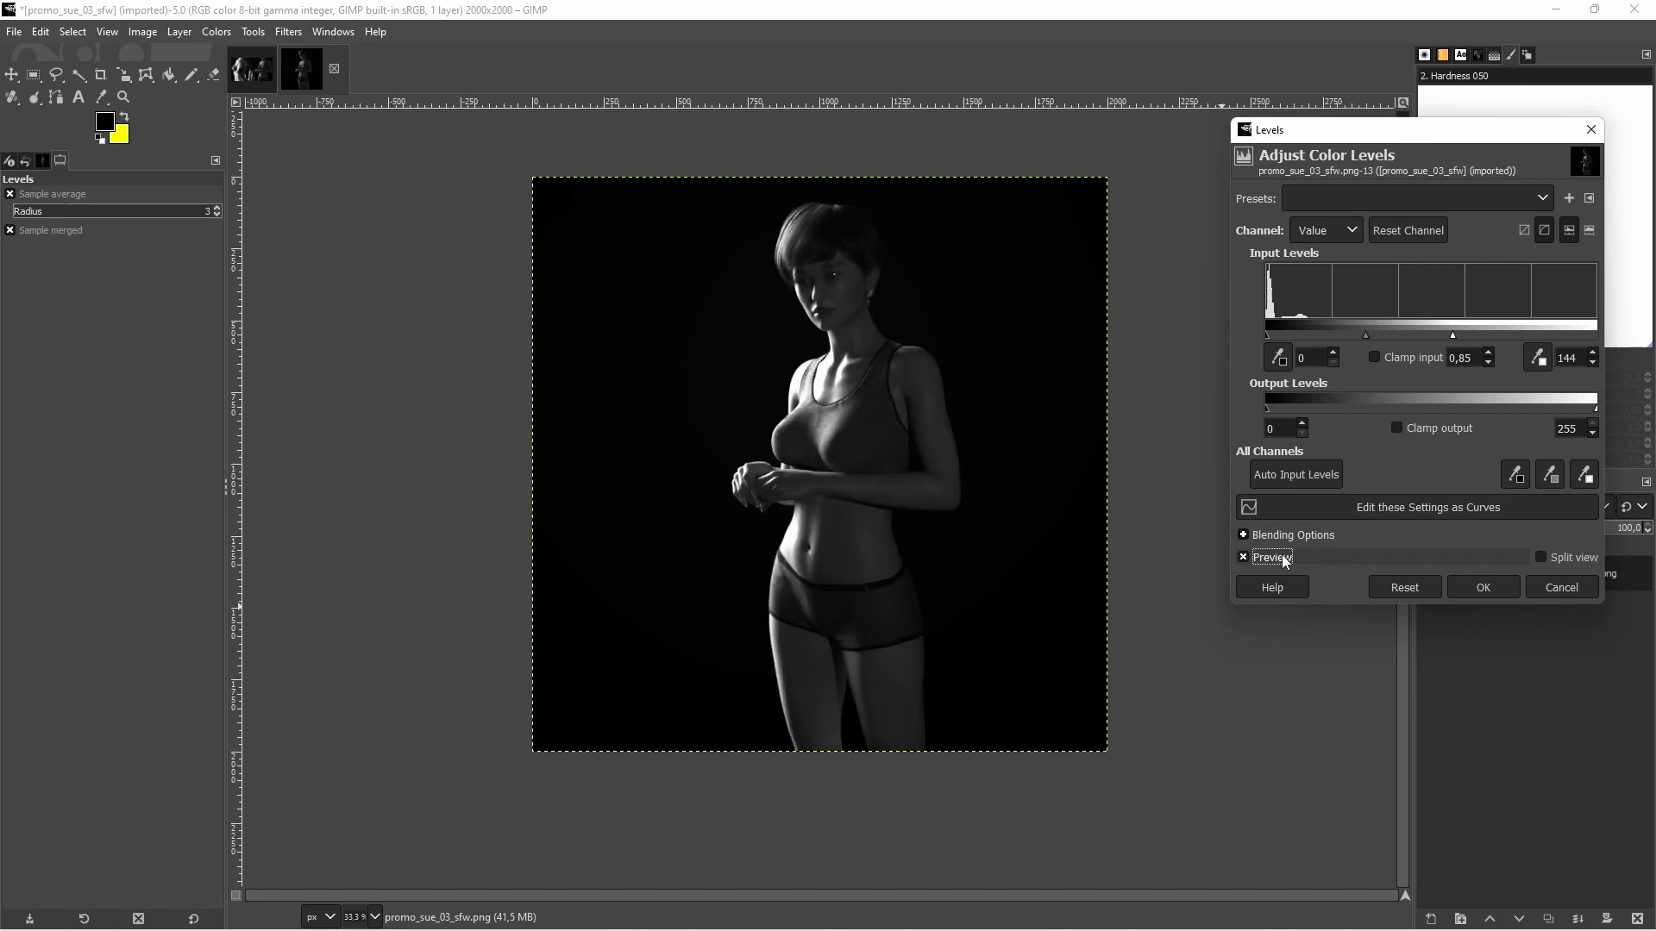
click(1281, 556)
click(1282, 556)
click(1282, 557)
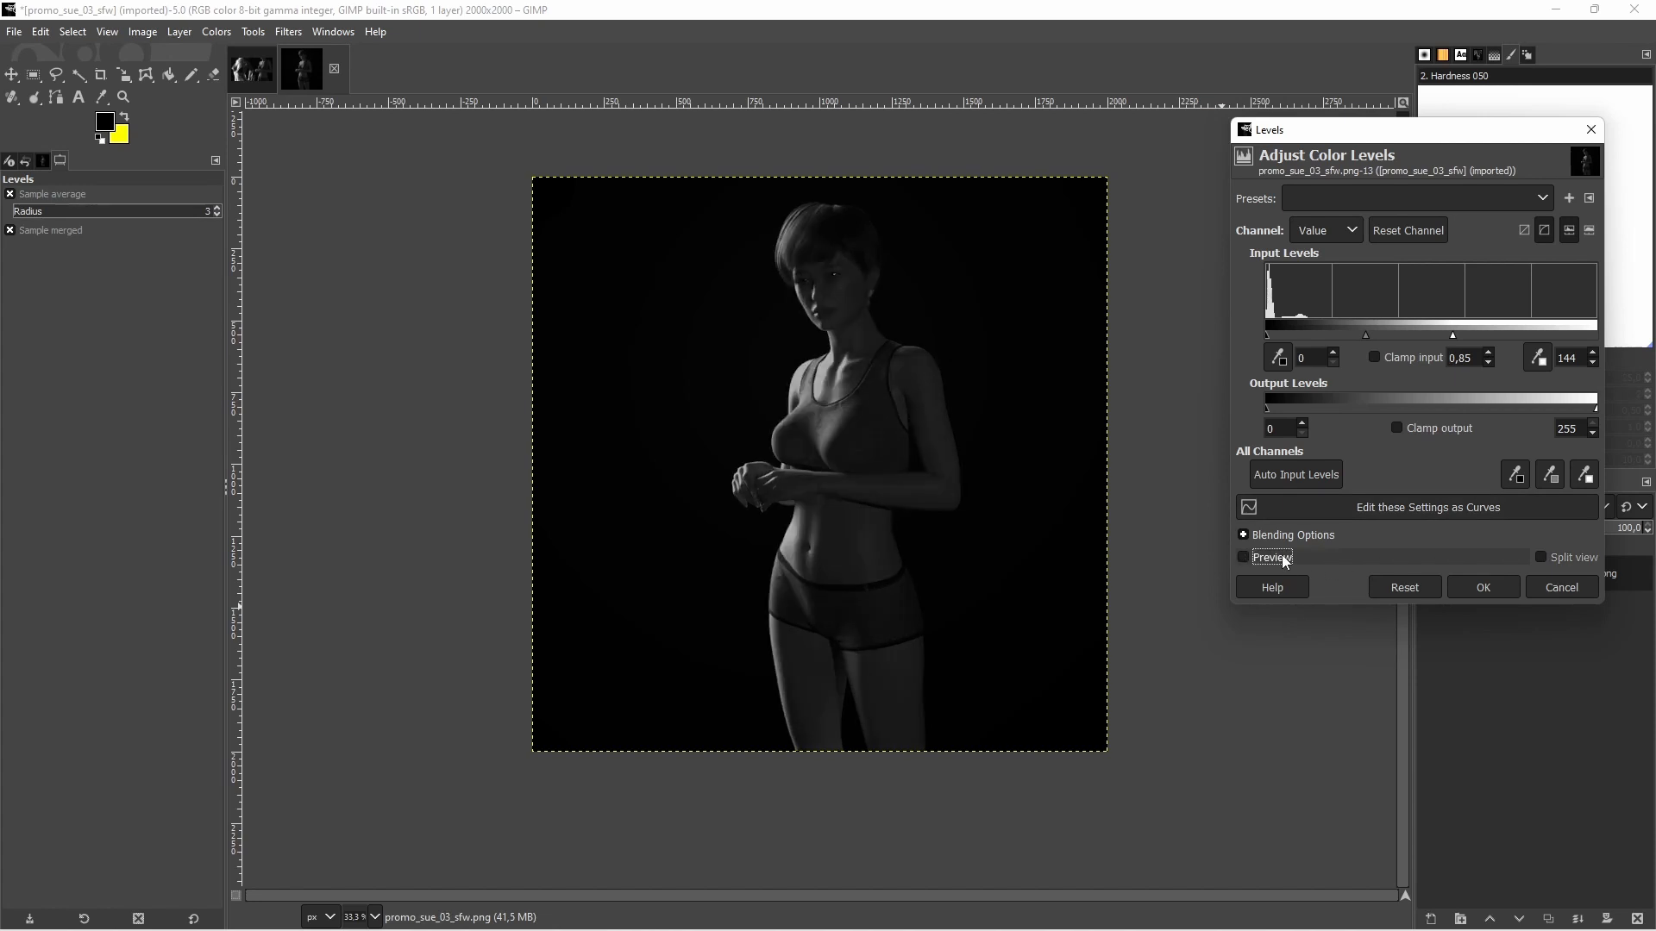
click(1281, 556)
click(1476, 587)
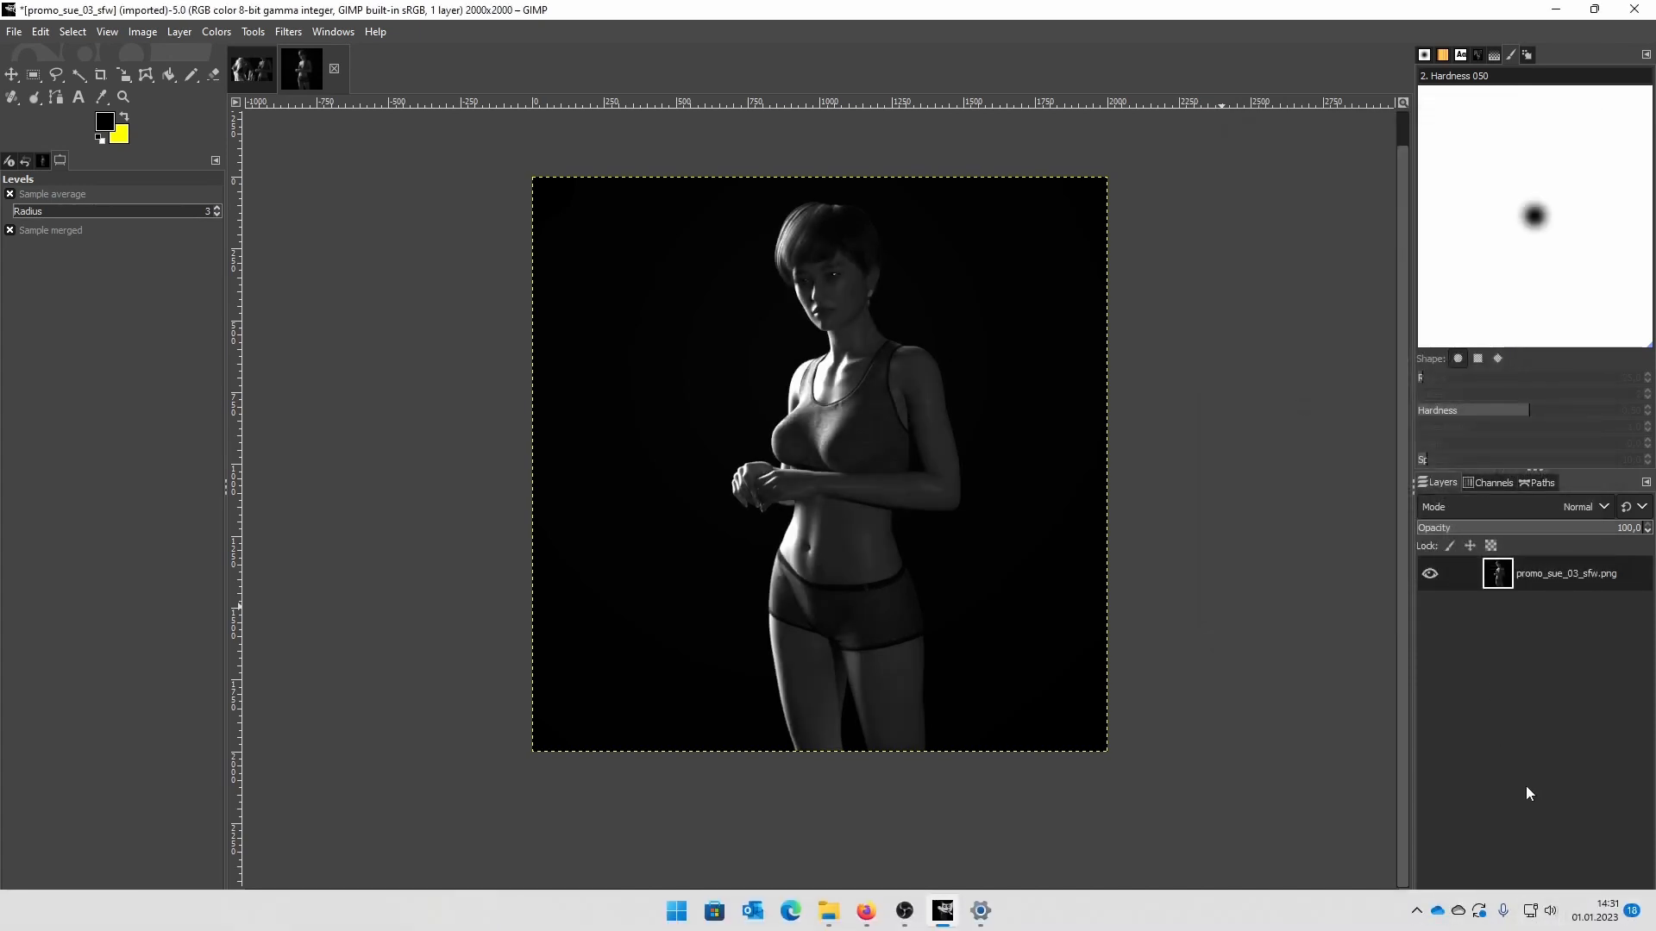
Try a duplicate of the image layer in Overlay mode, and delete the copy
click(1548, 919)
click(1529, 506)
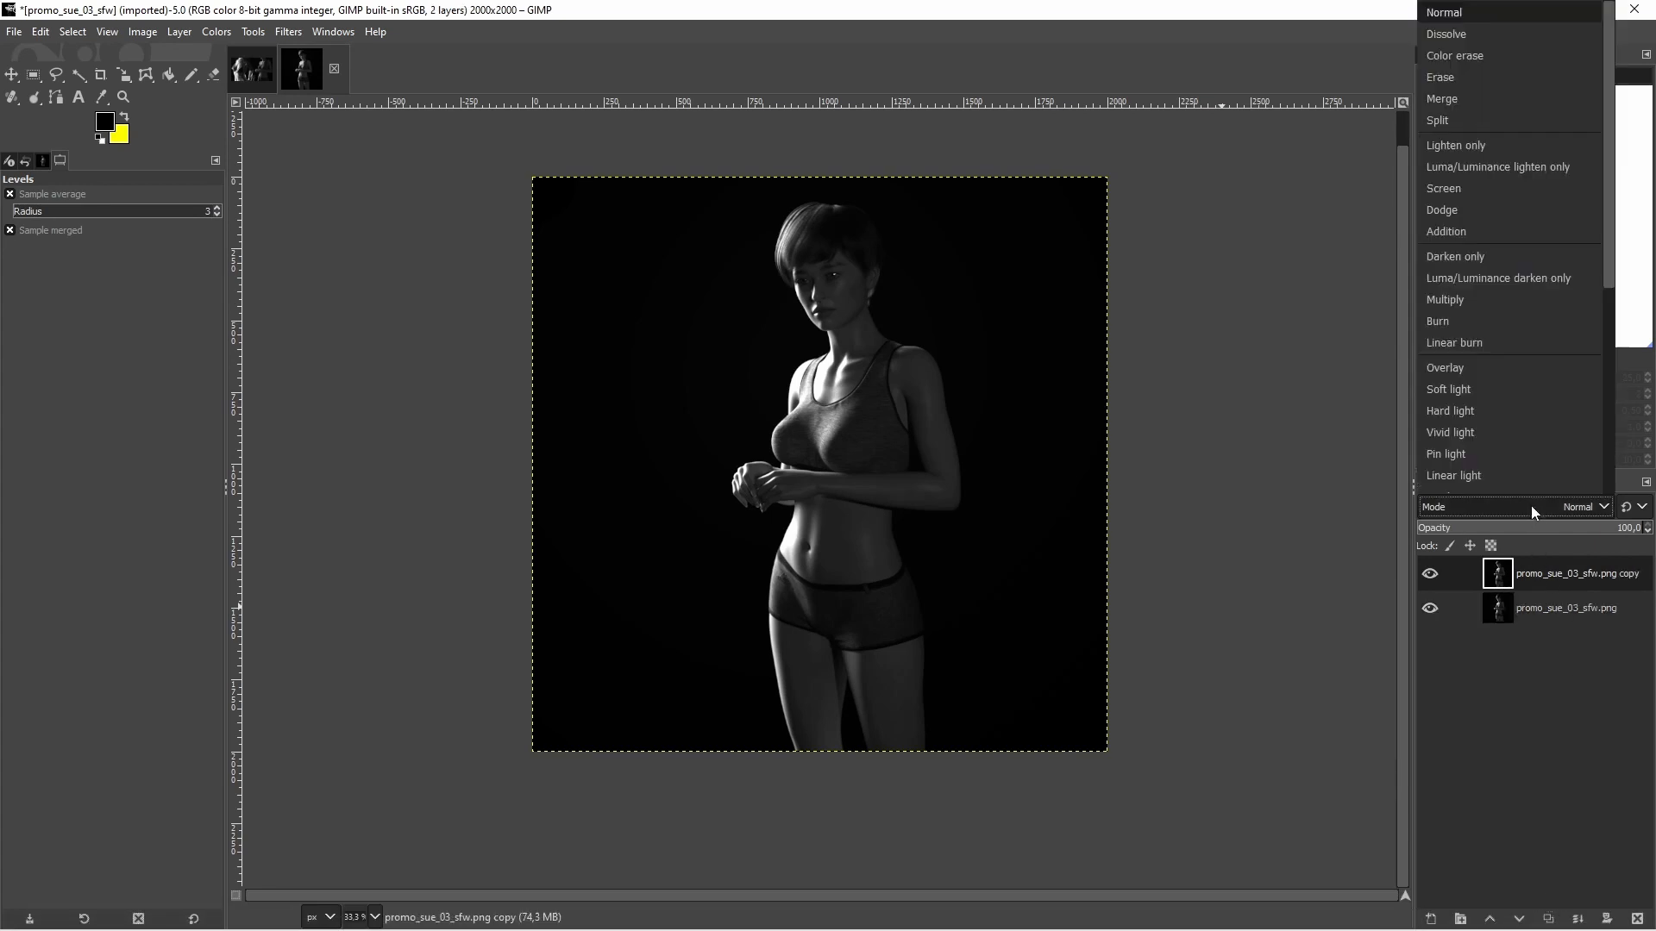
click(1477, 367)
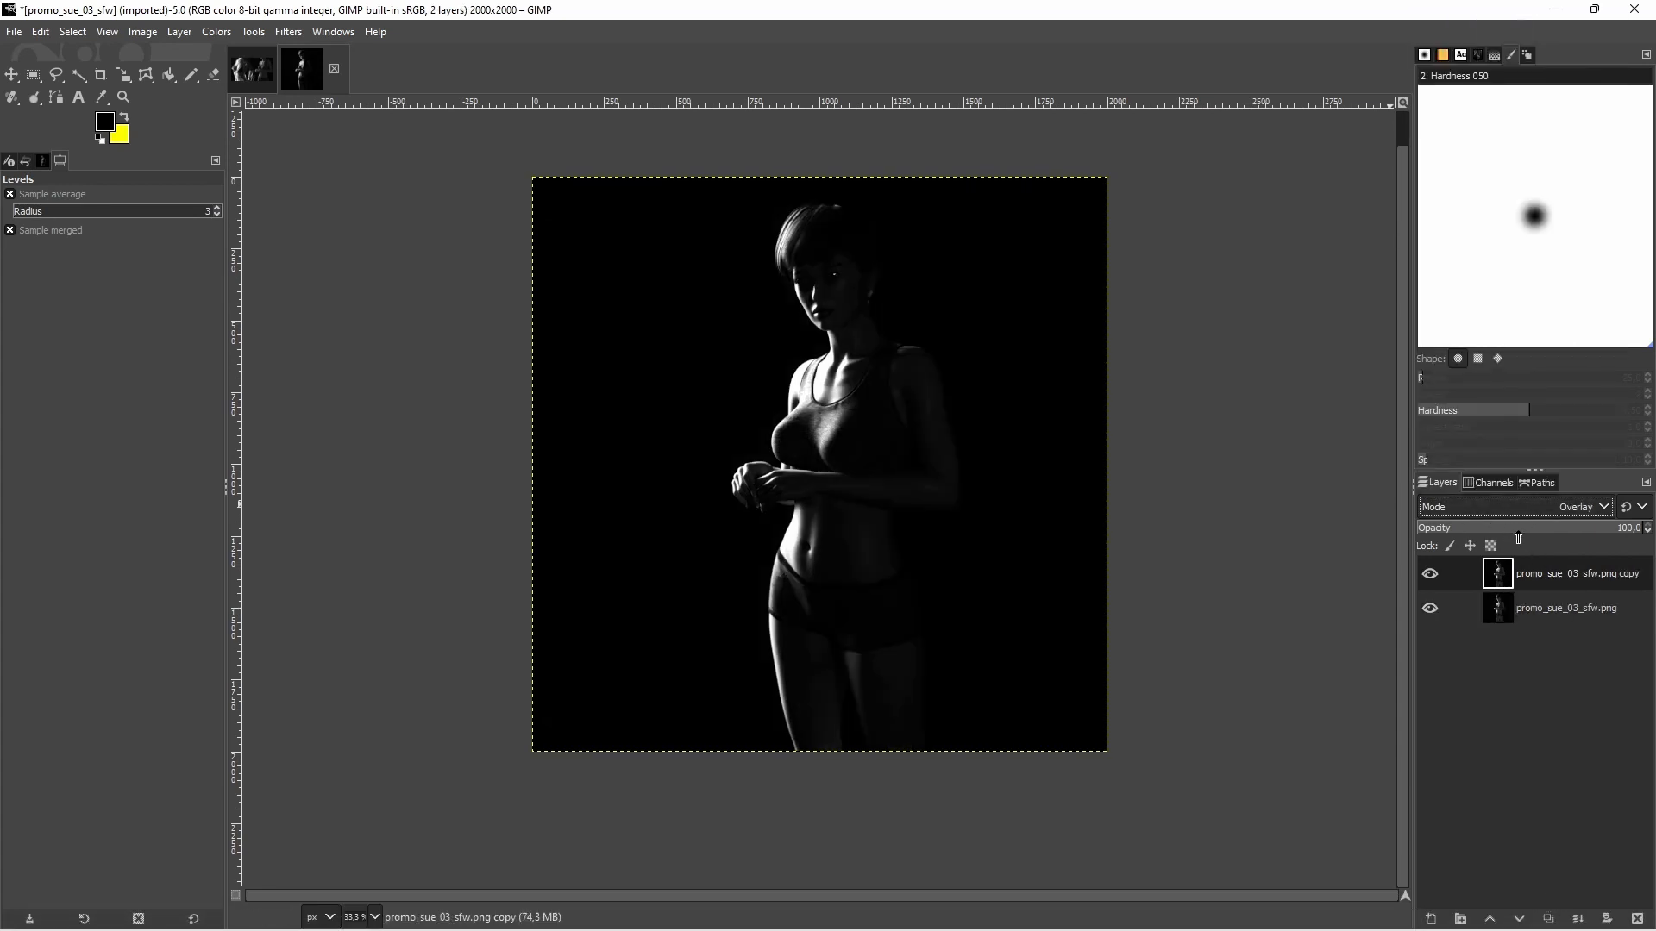
click(1637, 920)
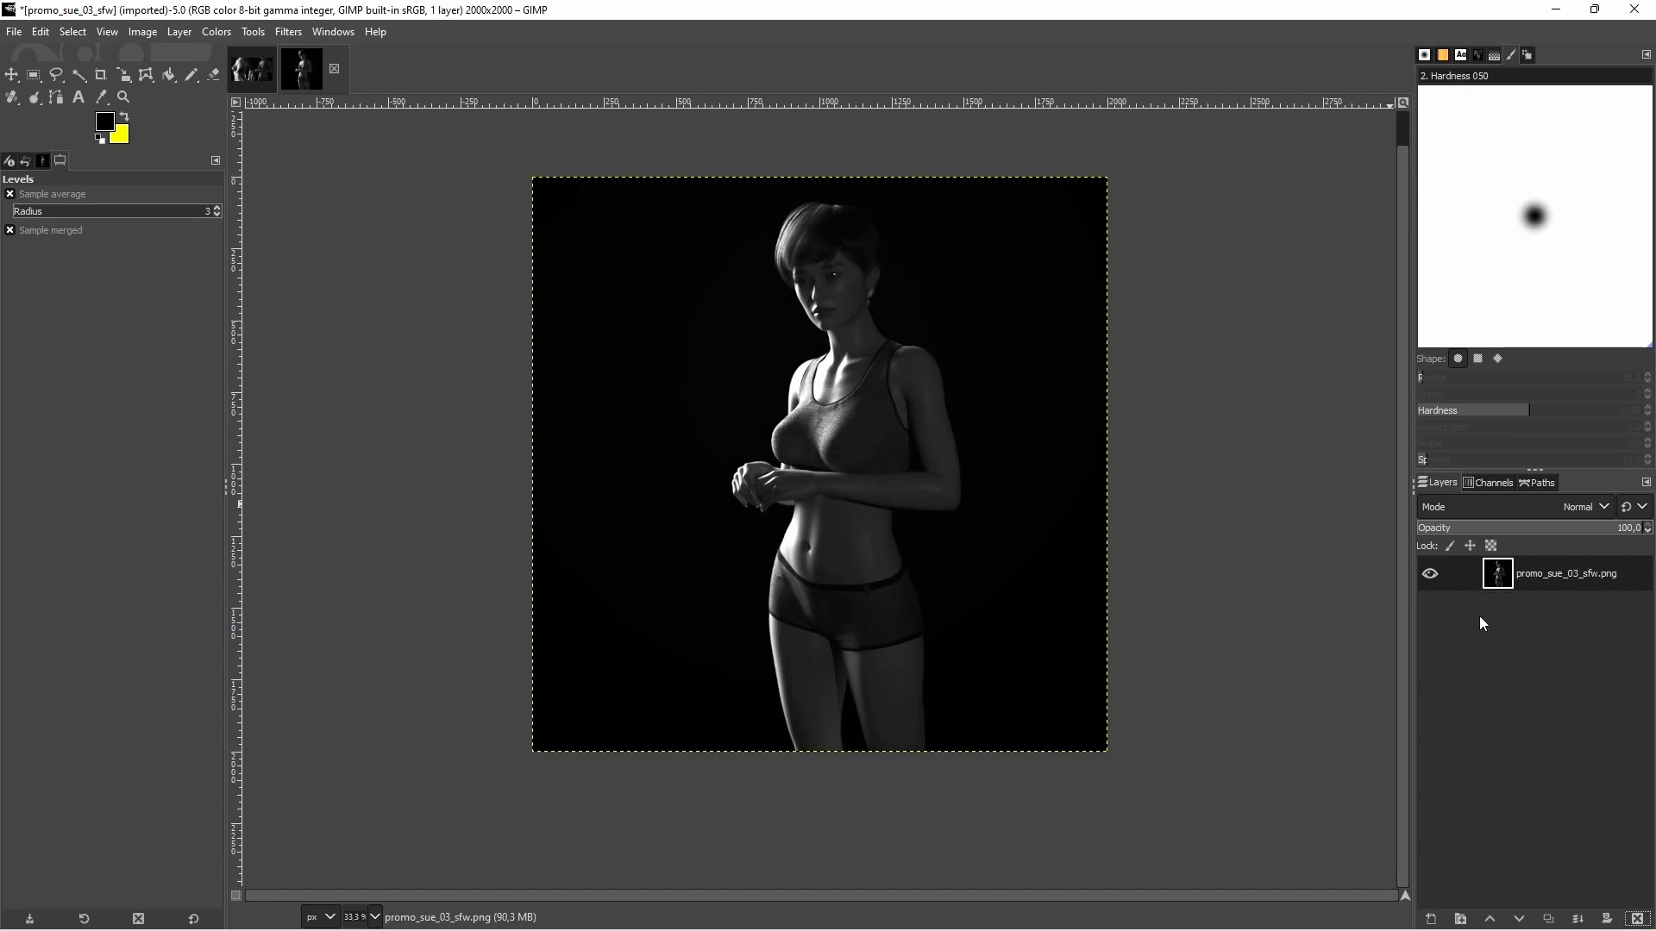
Add a transparent 2000 × 2000 px layer named White_Line_old above the image and set its blend mode to Overlay
click(1431, 919)
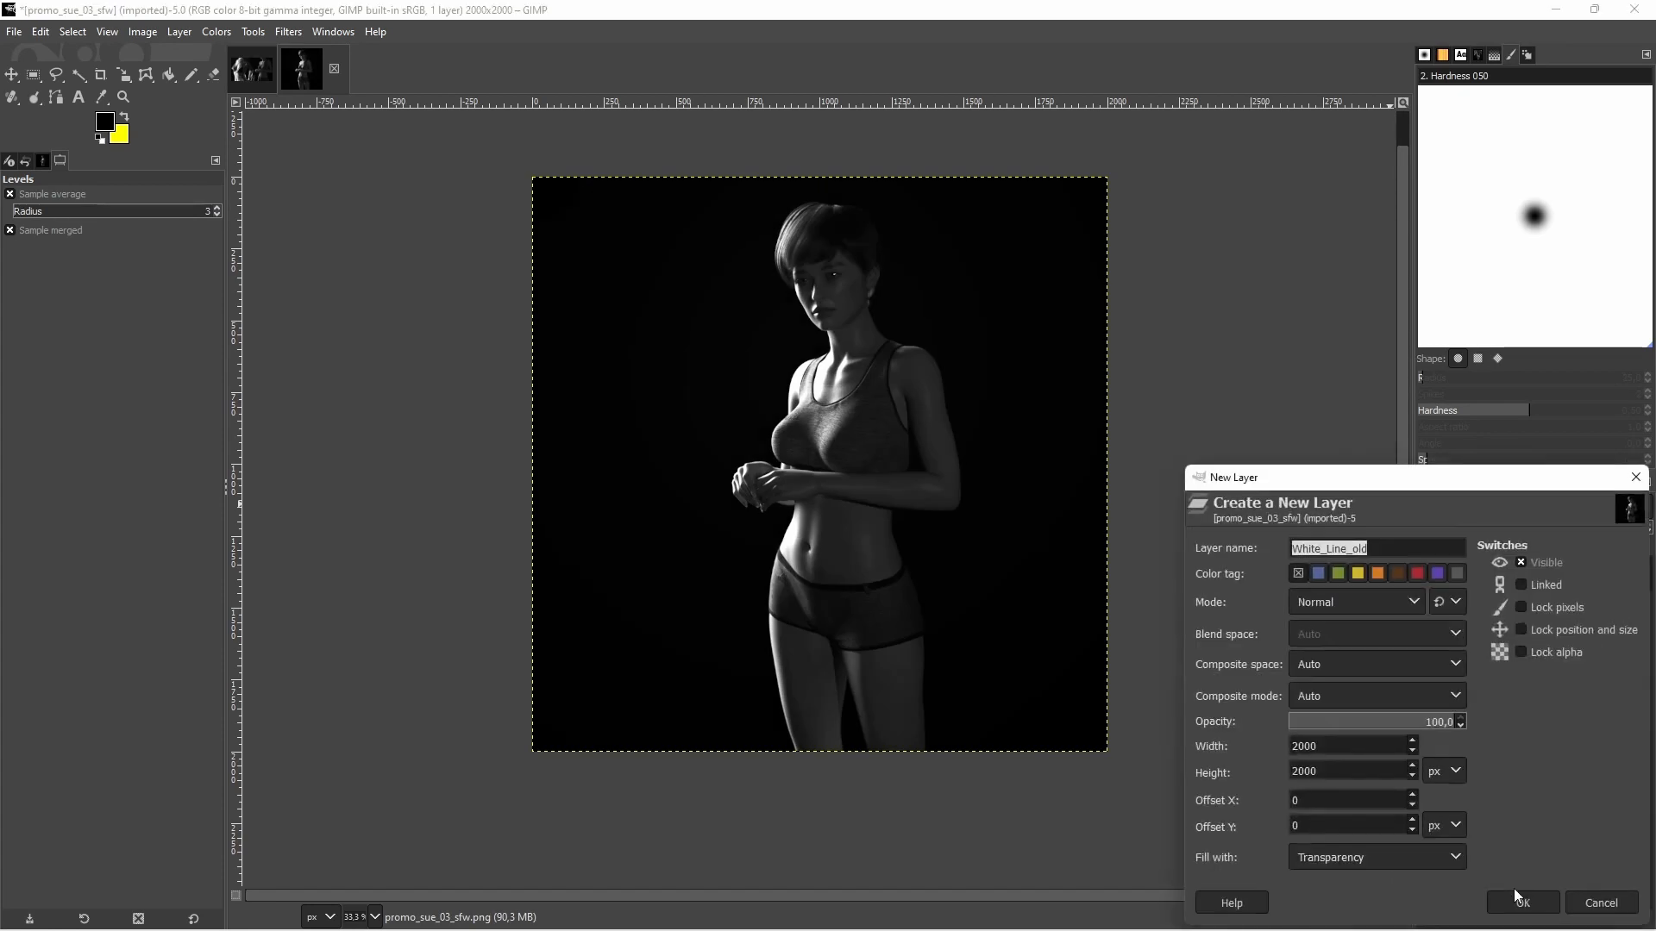
click(1611, 900)
click(1534, 510)
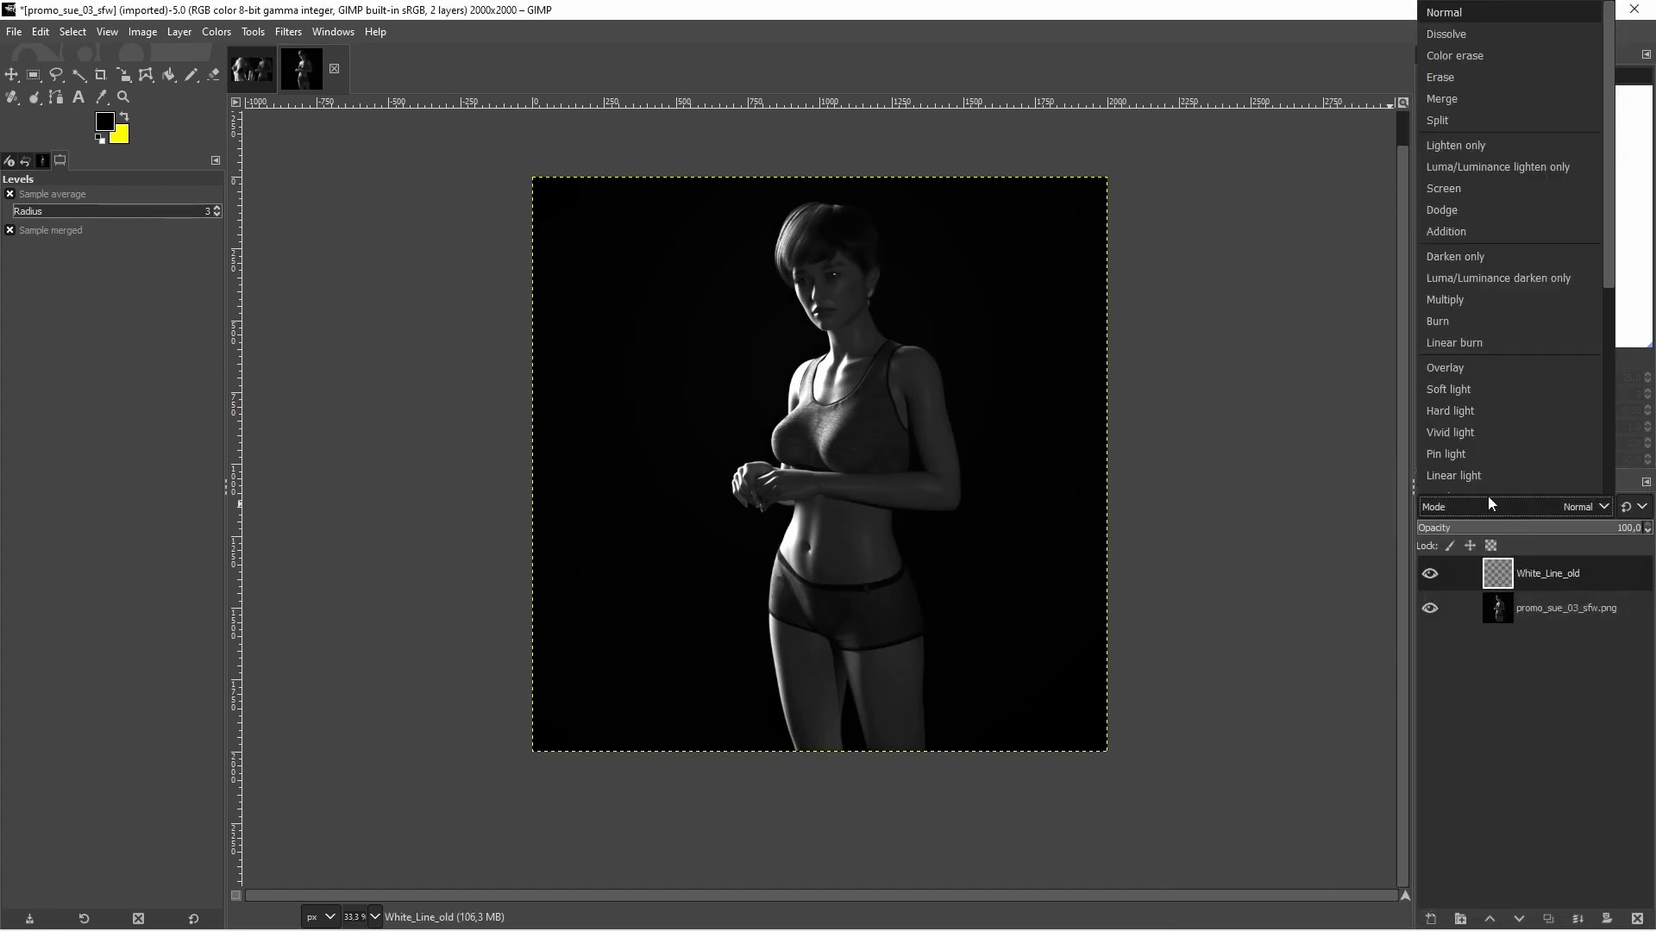
click(1458, 371)
Set white as the foreground color and prepare the Airbrush with a brush size of 445
click(124, 118)
click(106, 121)
drag(51, 82, 9, 52)
click(229, 302)
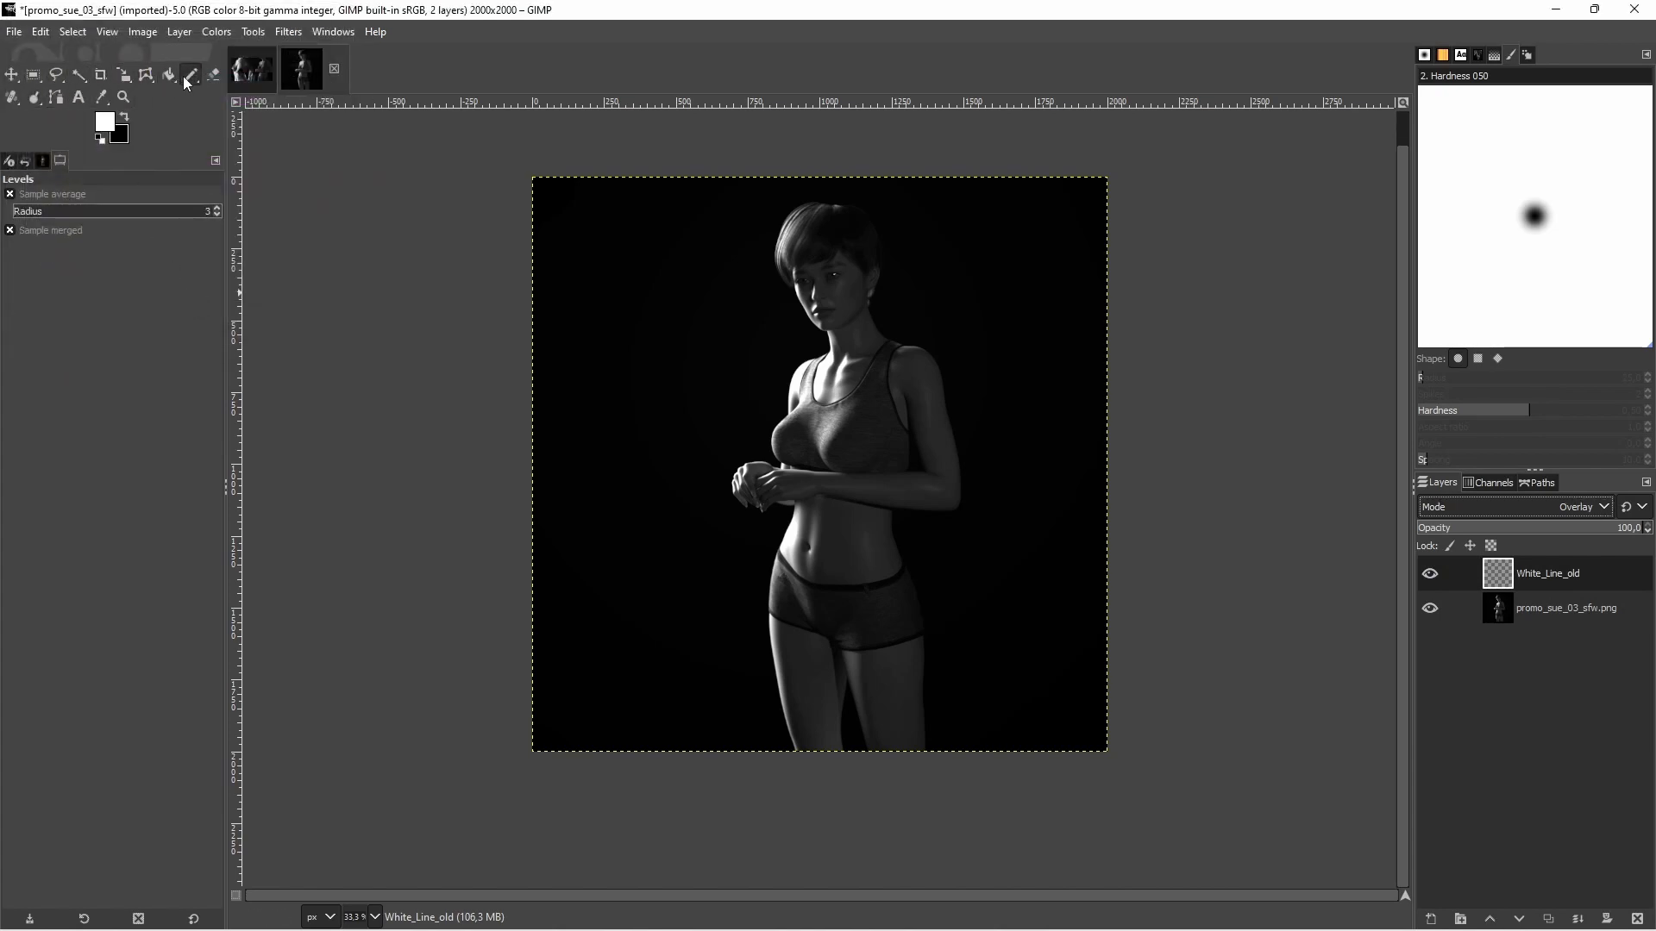
drag(192, 75, 258, 122)
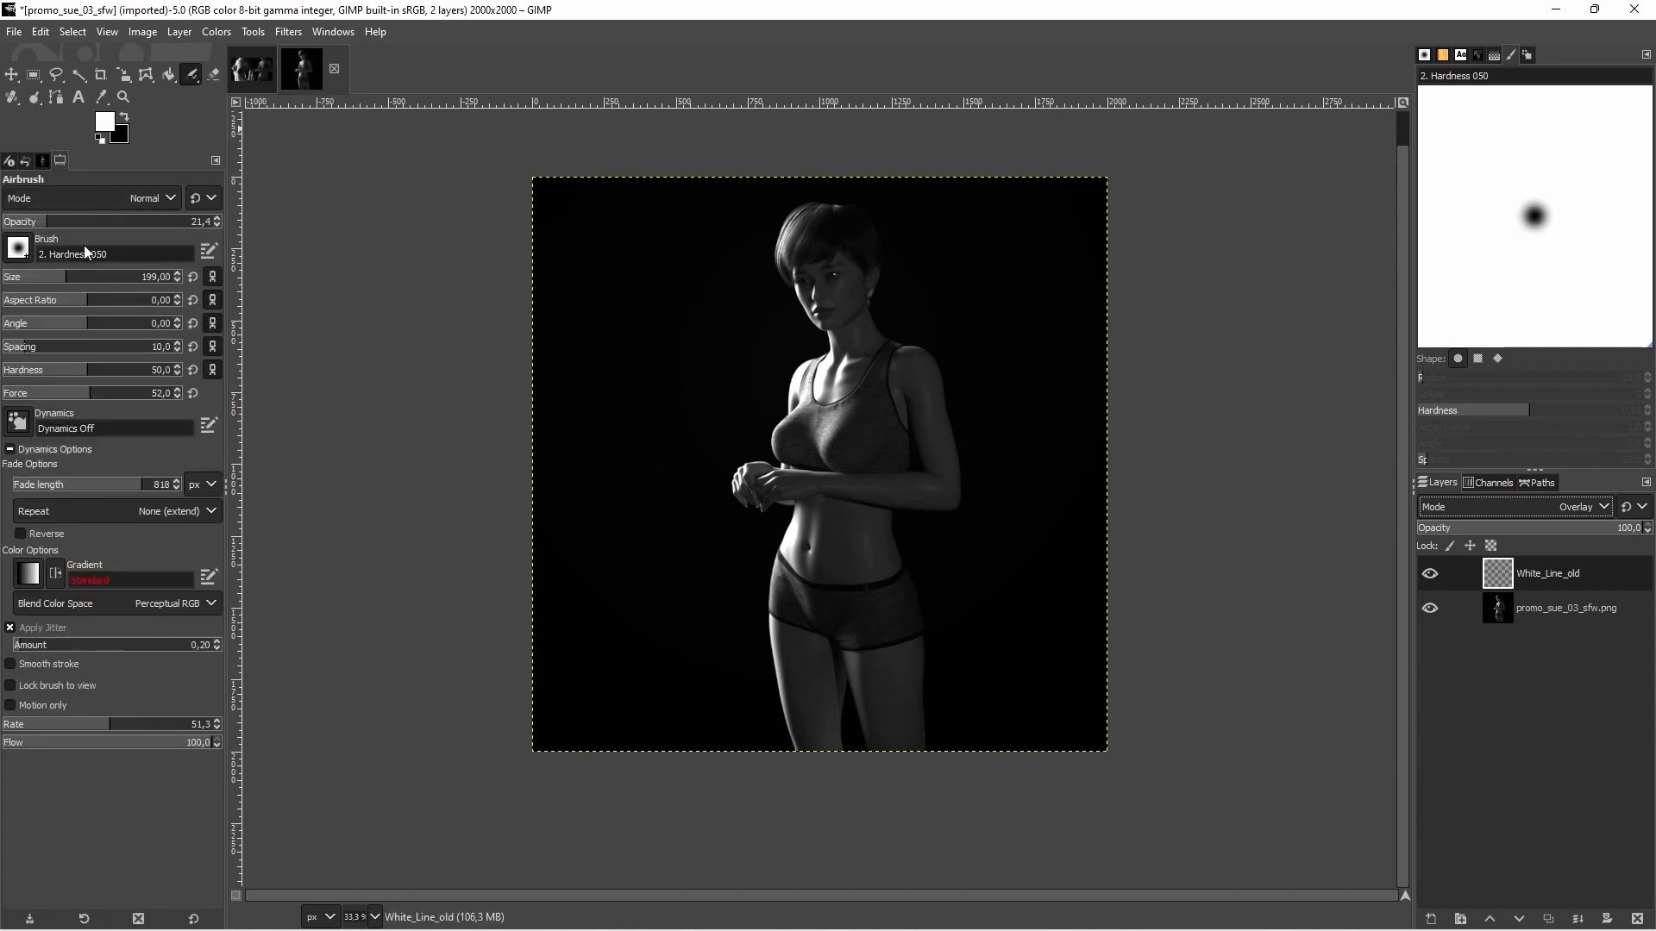
drag(102, 283, 107, 284)
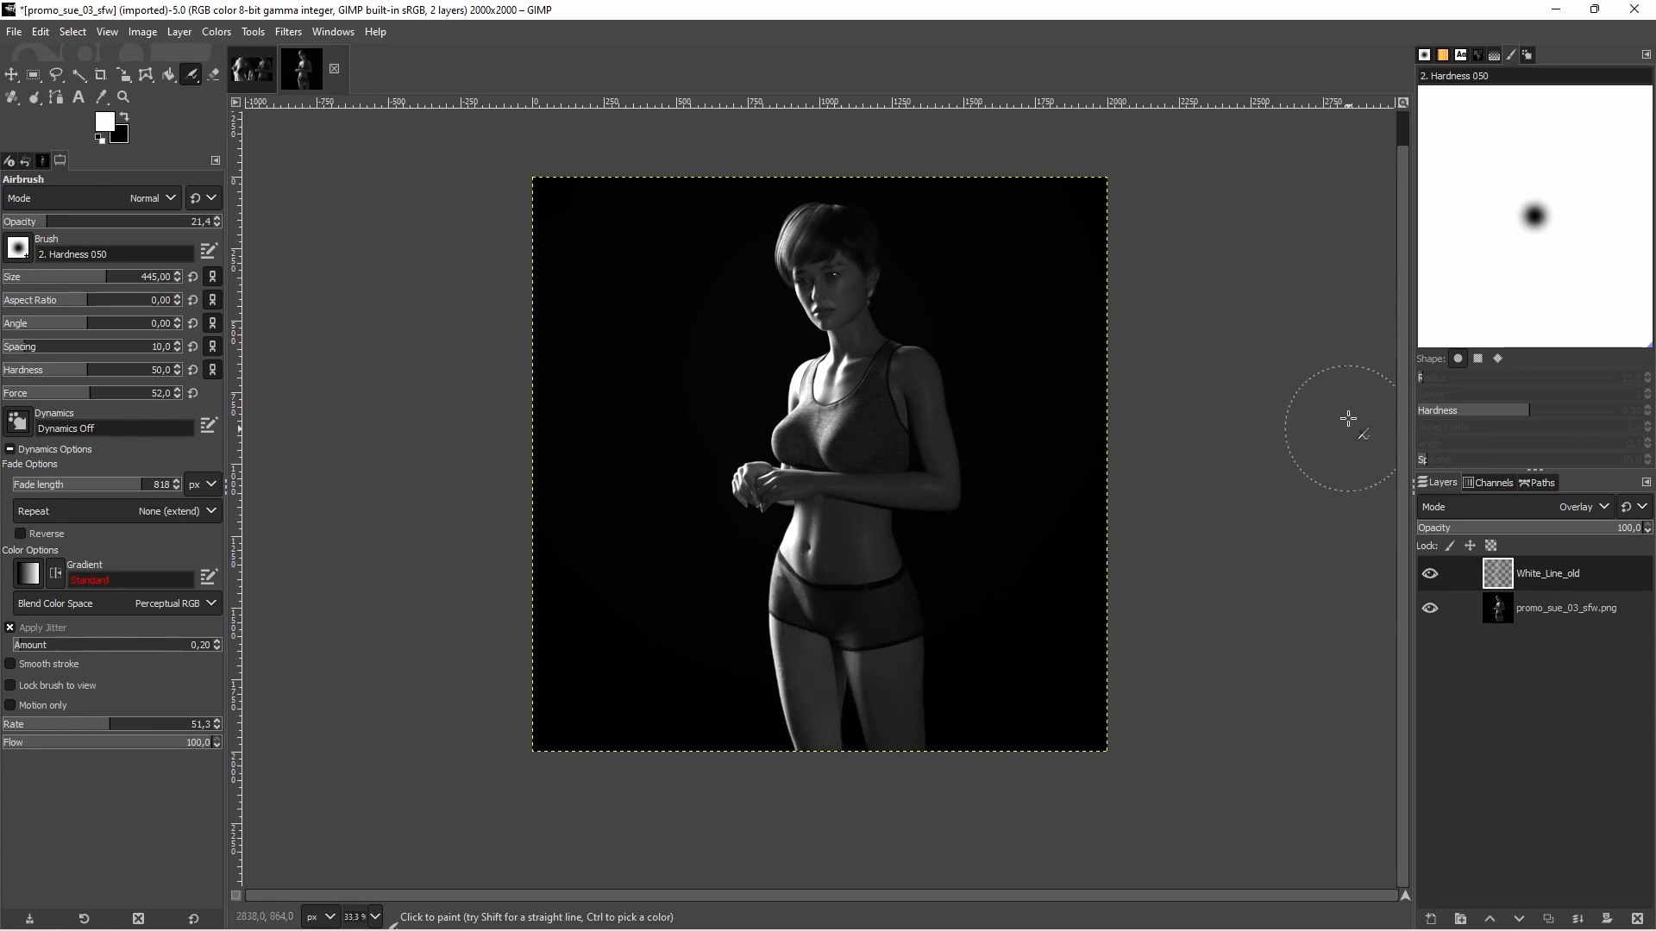
Compare the image with and without the airbrushed Overlay layer, and merge that layer down into the image
click(1430, 576)
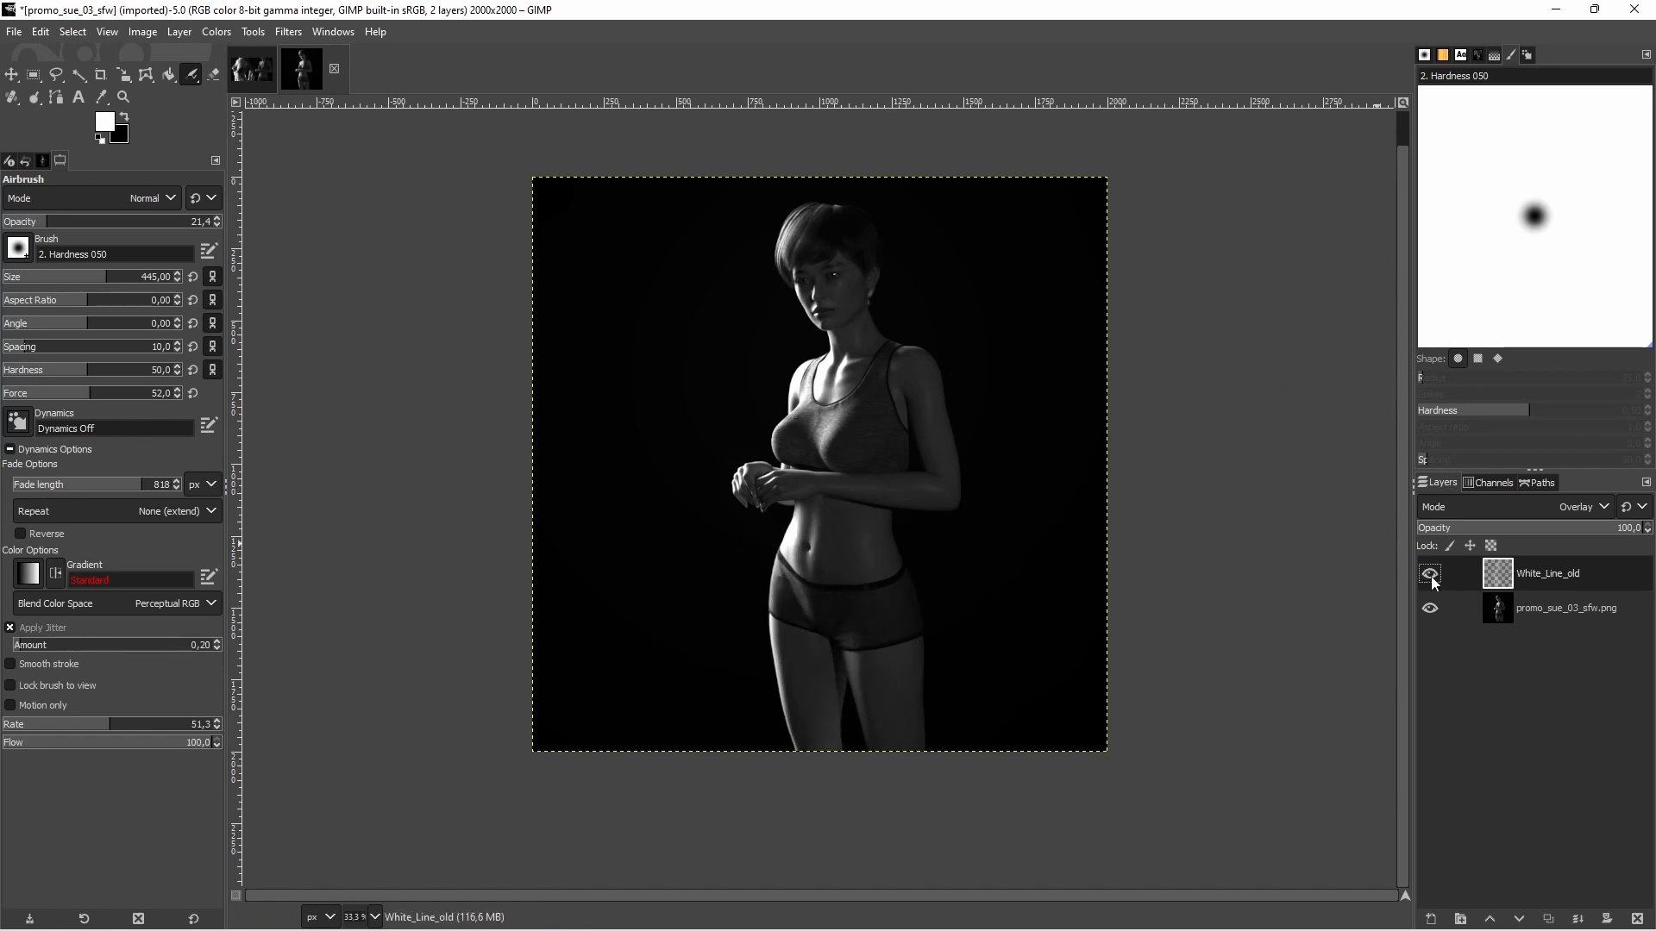
click(1431, 577)
click(1430, 576)
click(1430, 576)
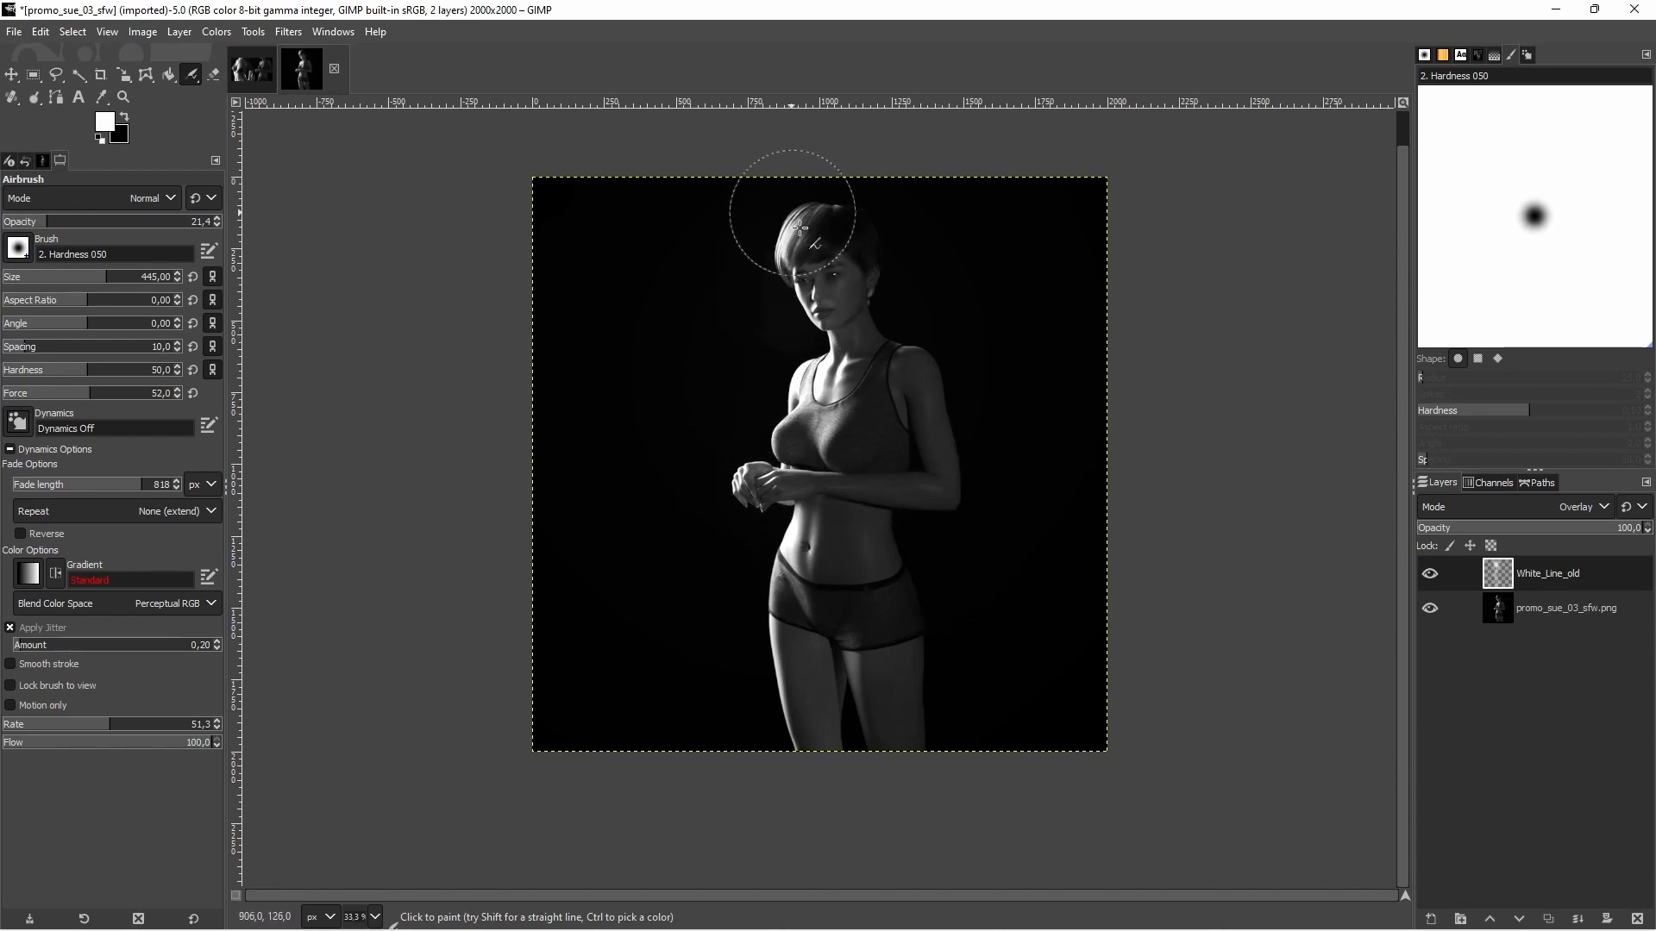
click(1430, 574)
click(1431, 576)
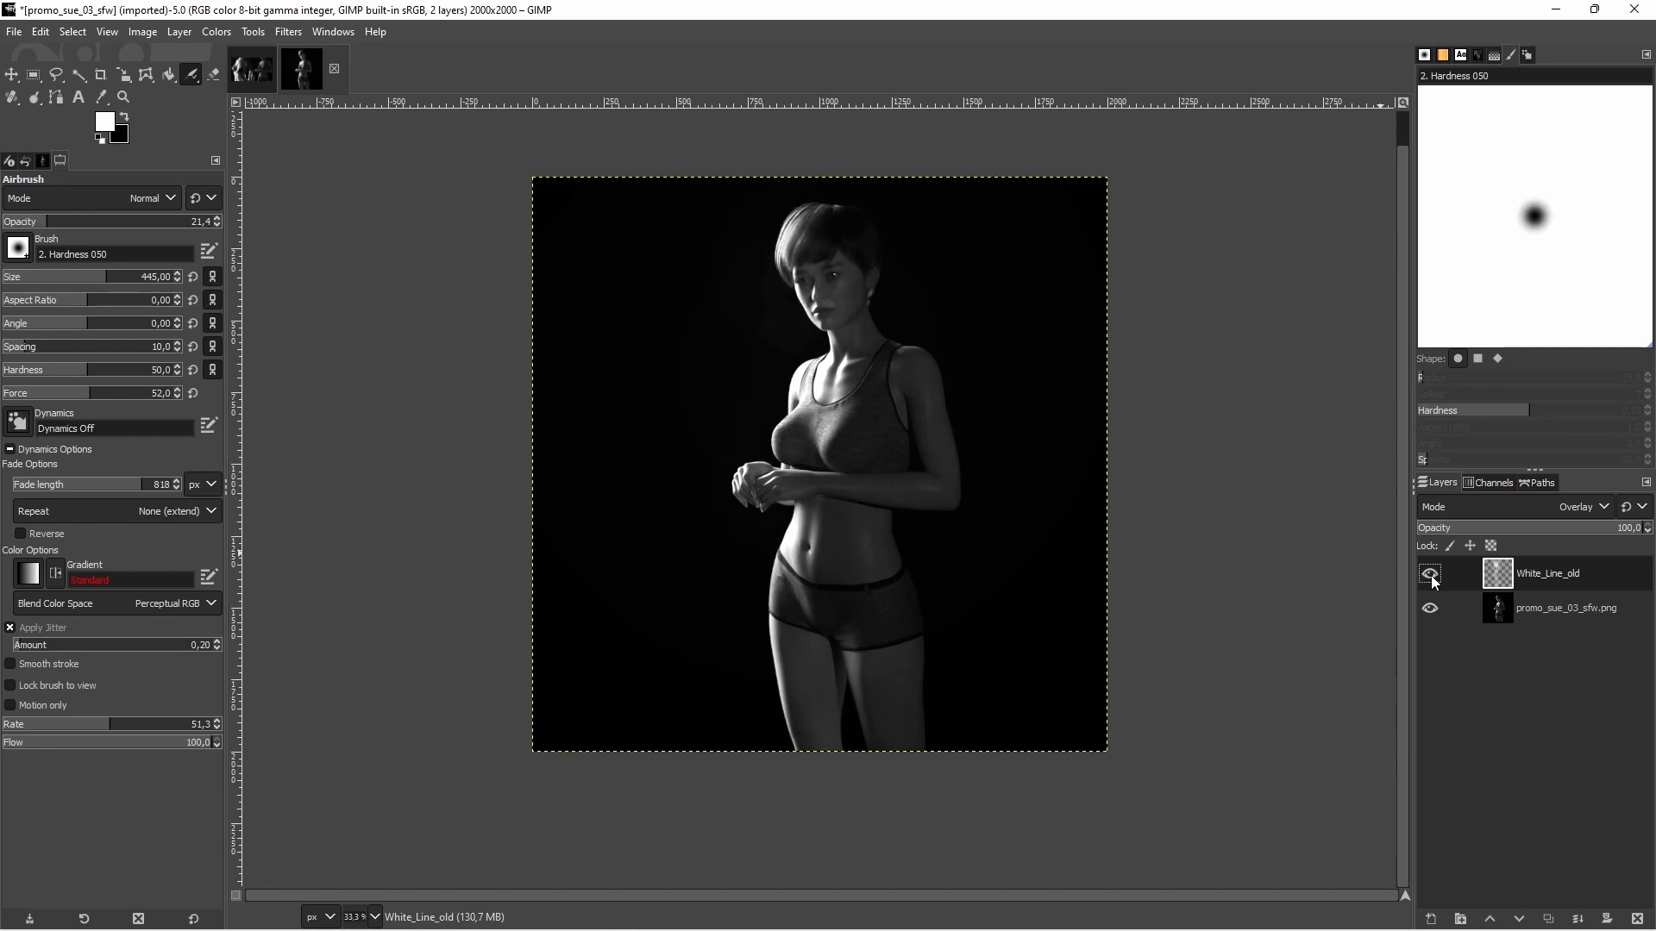
click(1432, 577)
click(1432, 577)
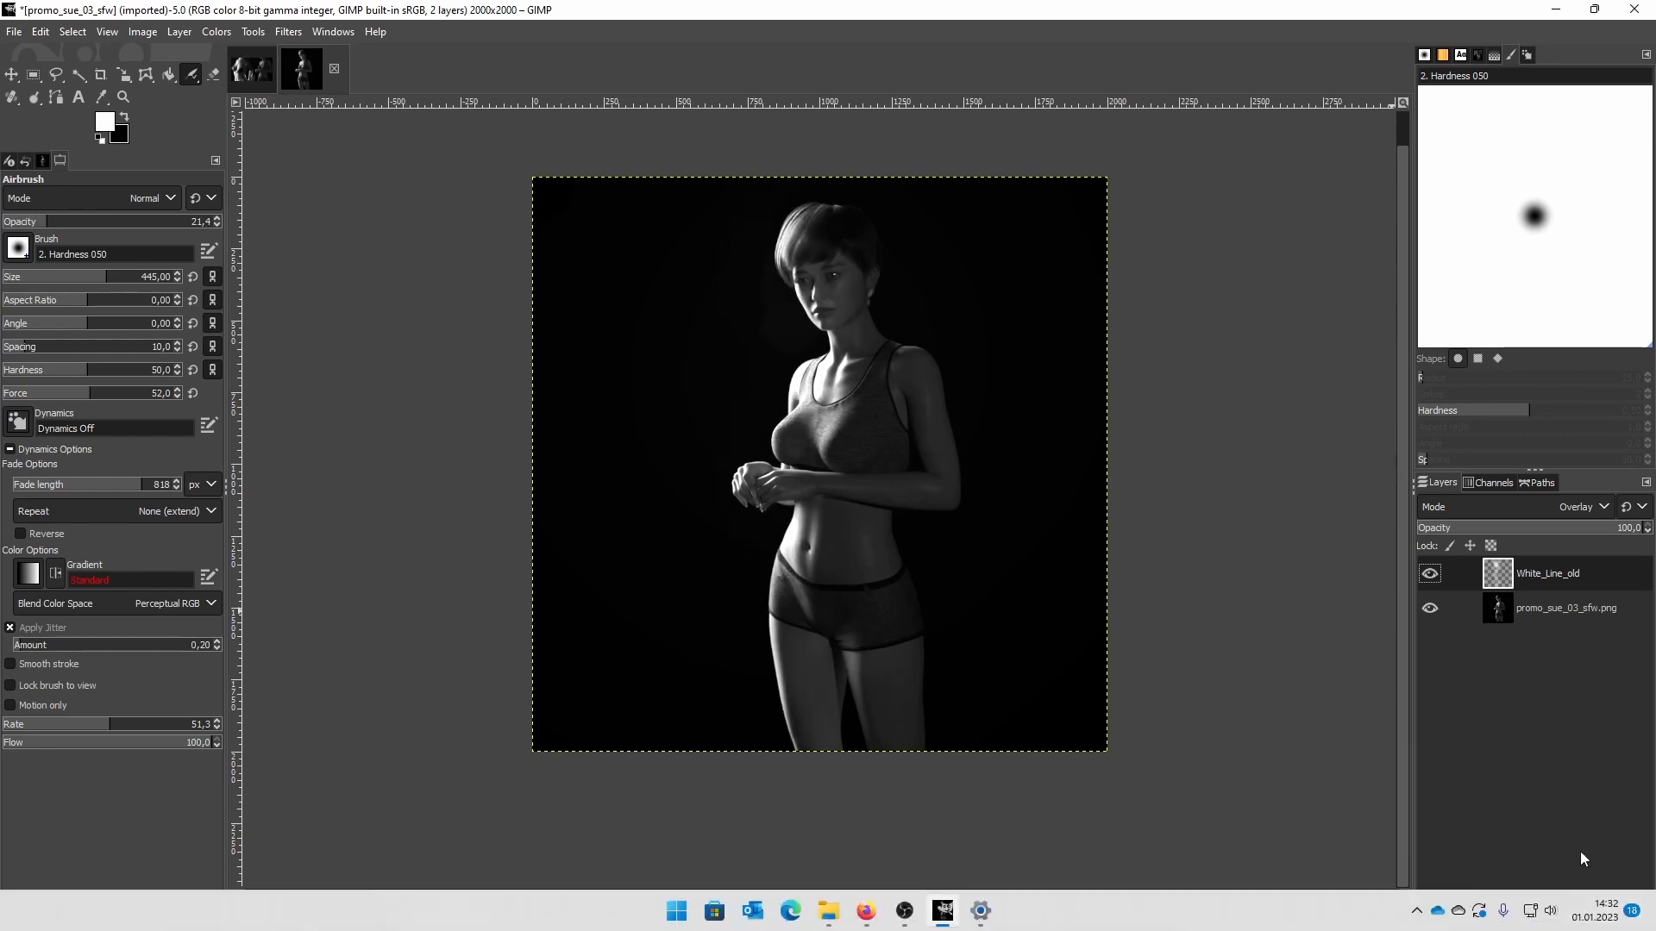
click(1577, 918)
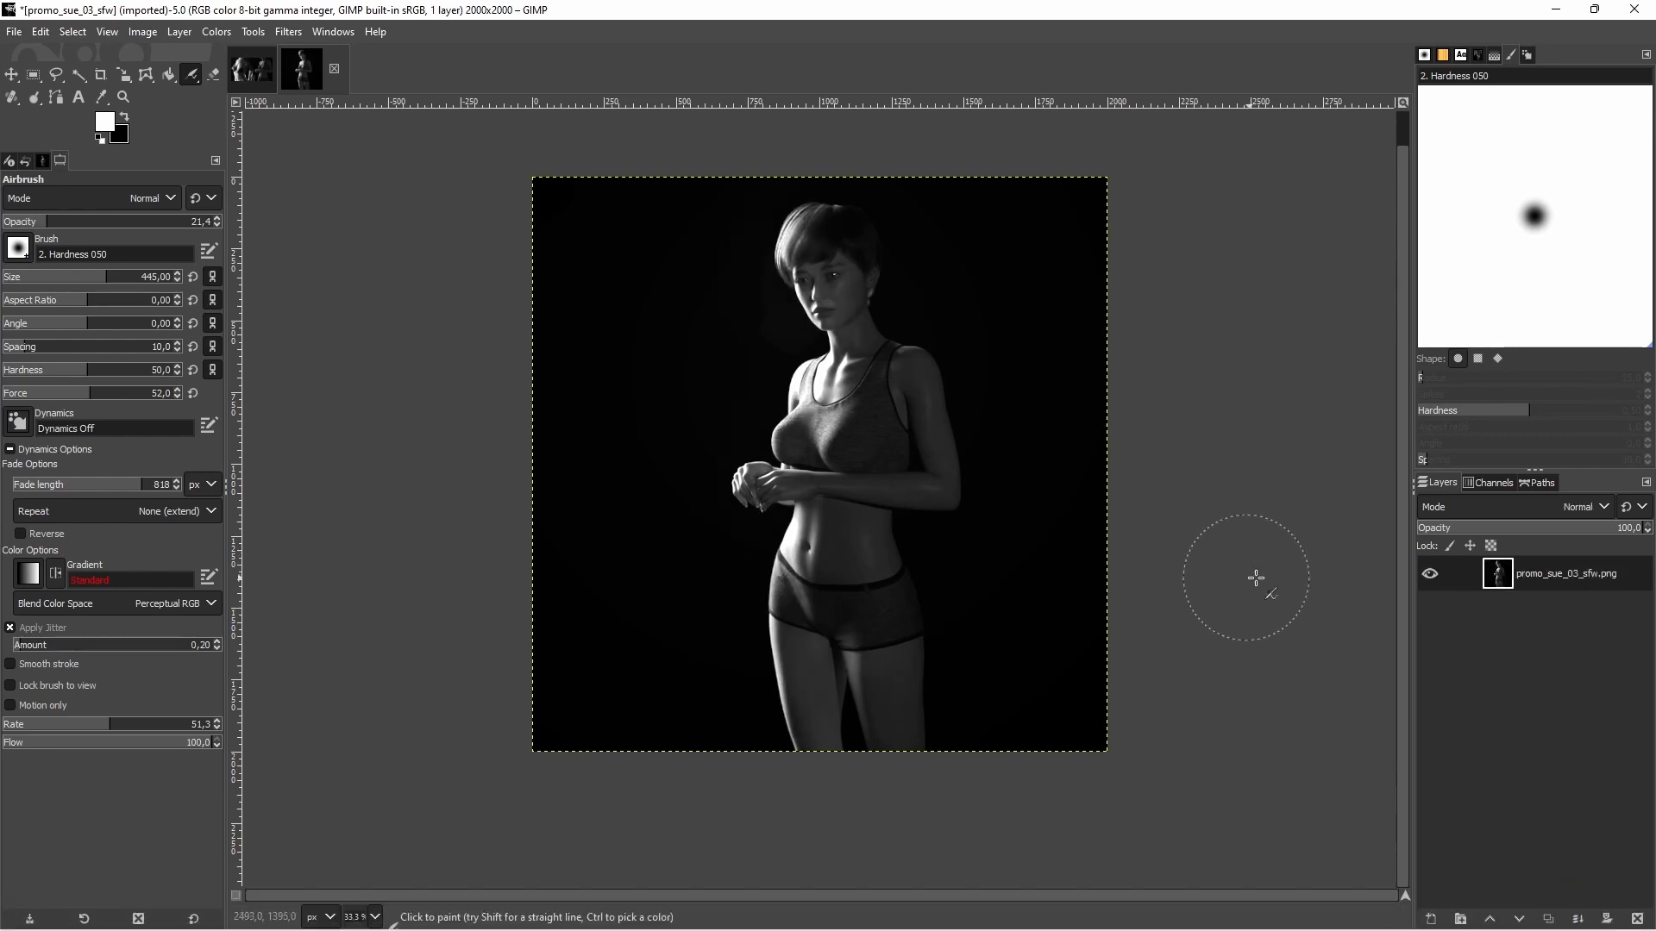
In the 1920x1080 two-figure composition, identify the old promo_sue_03_sfw.png layer by toggling its visibility, and delete it
click(253, 70)
click(1549, 612)
click(1552, 590)
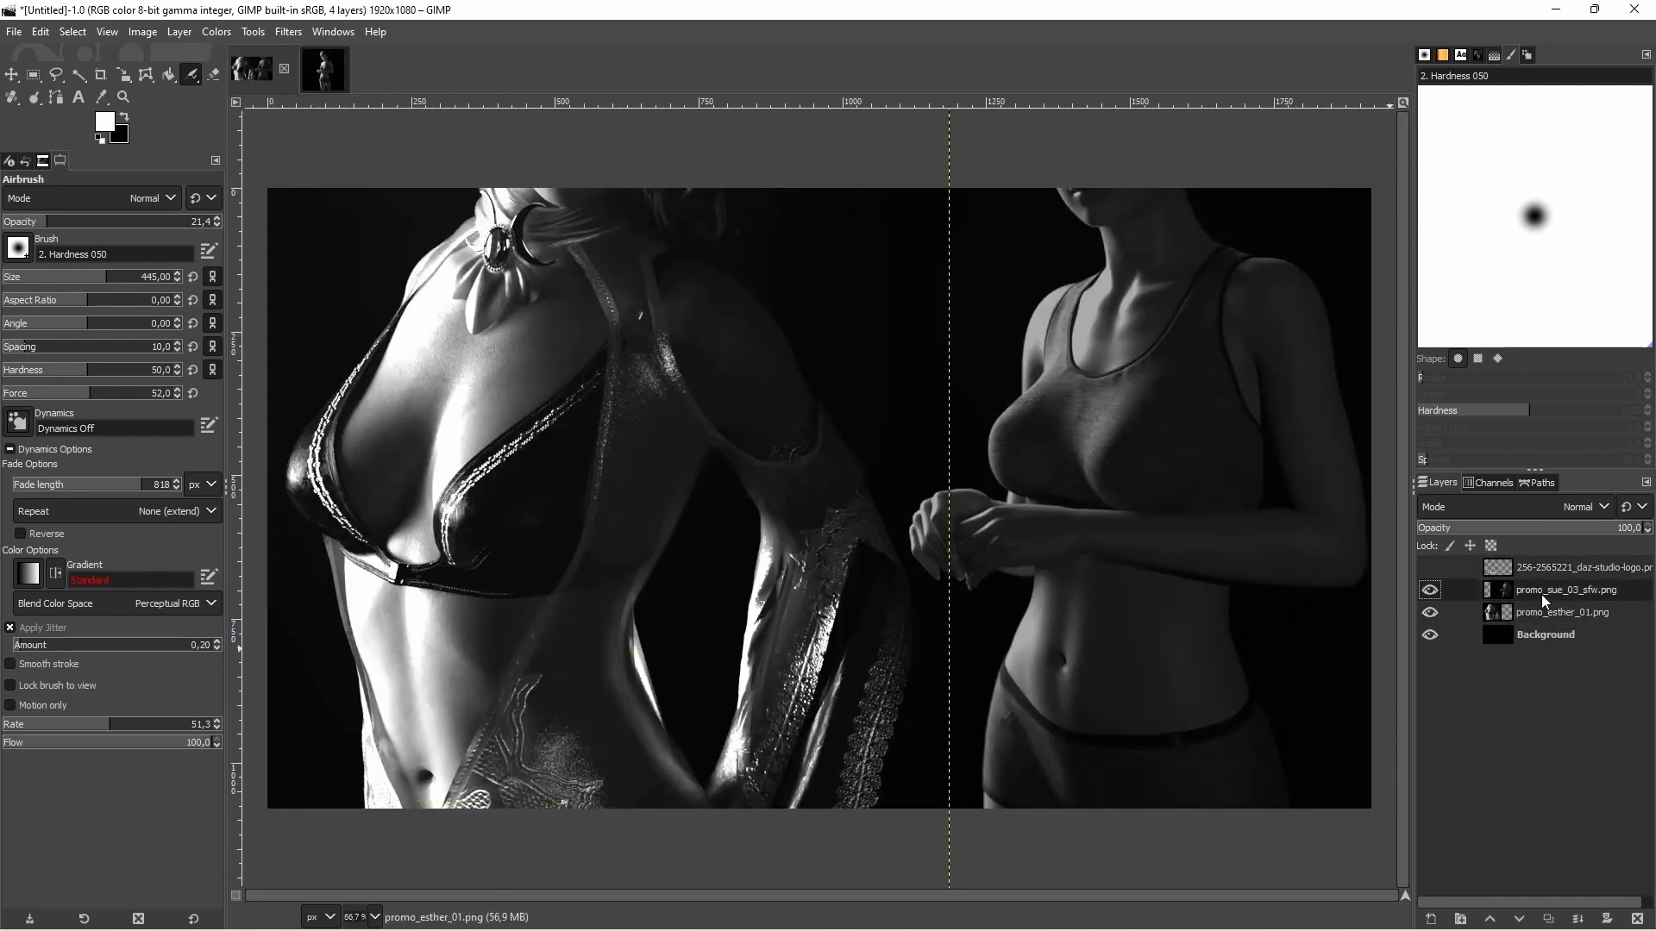
click(11, 74)
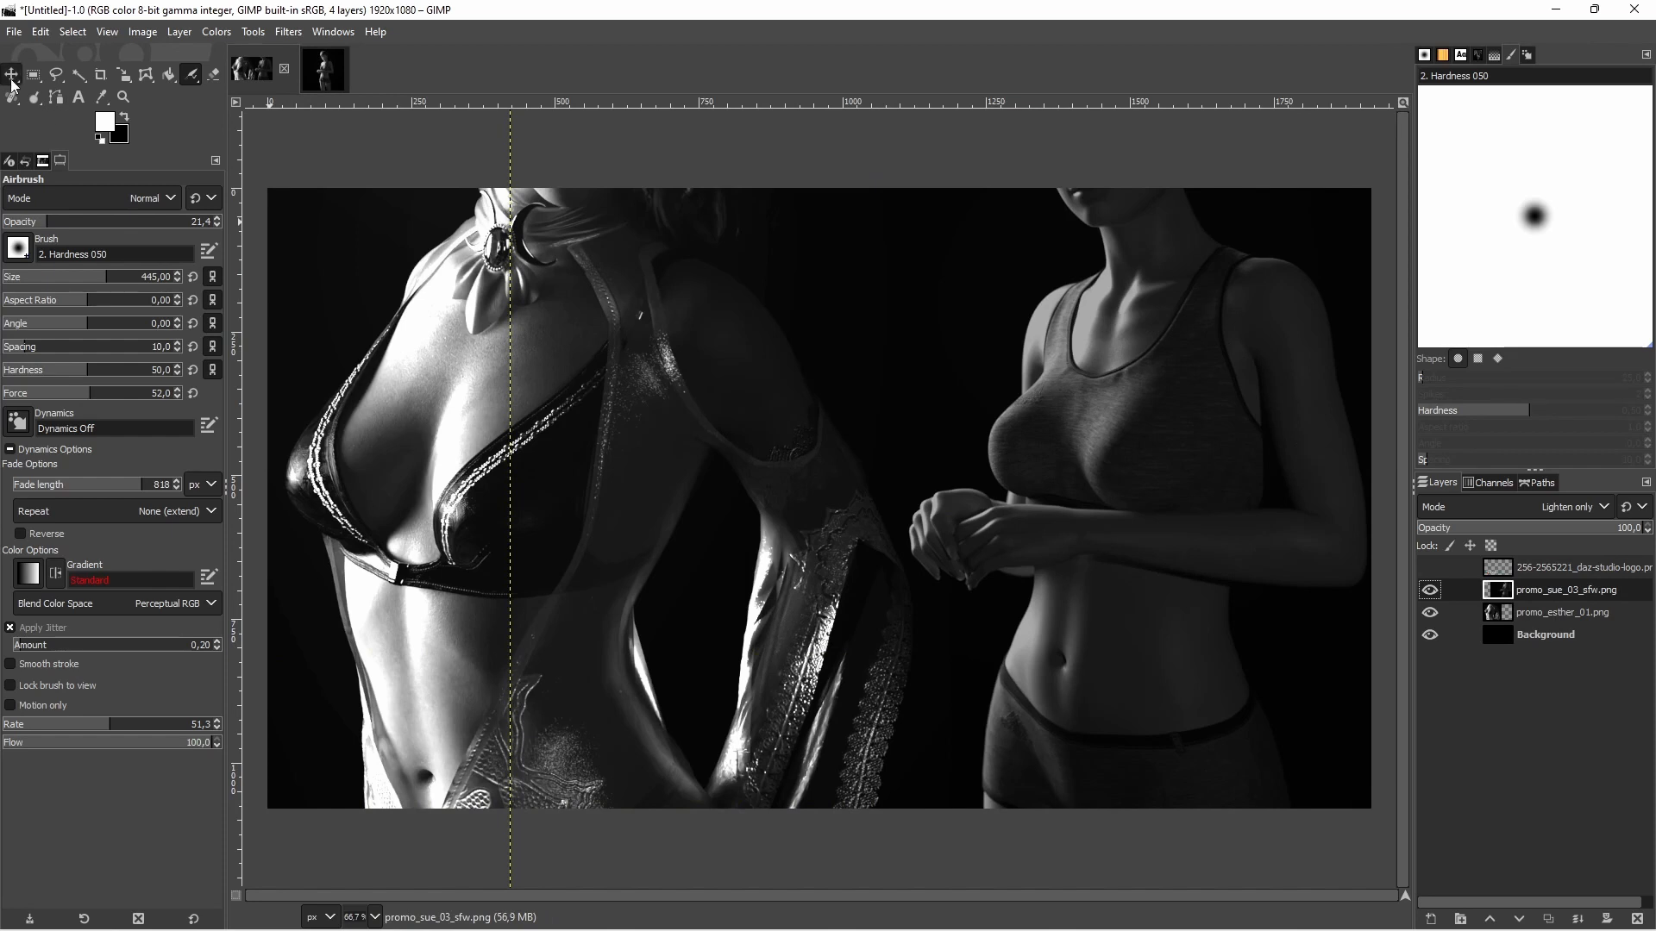
click(1430, 591)
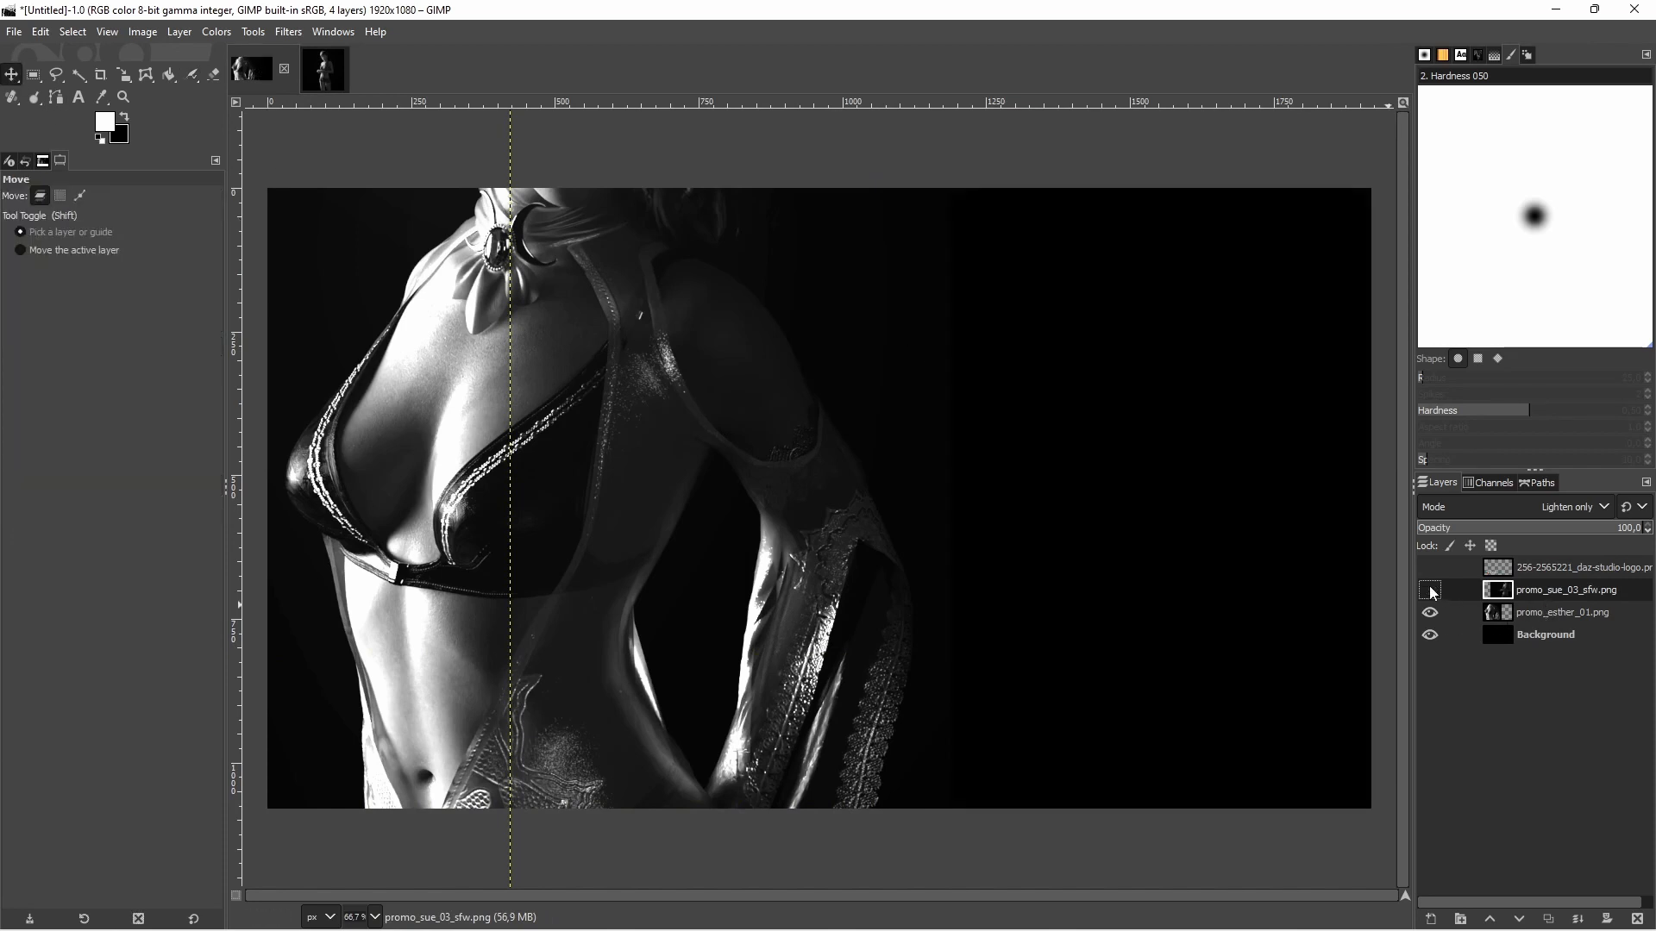
click(1431, 591)
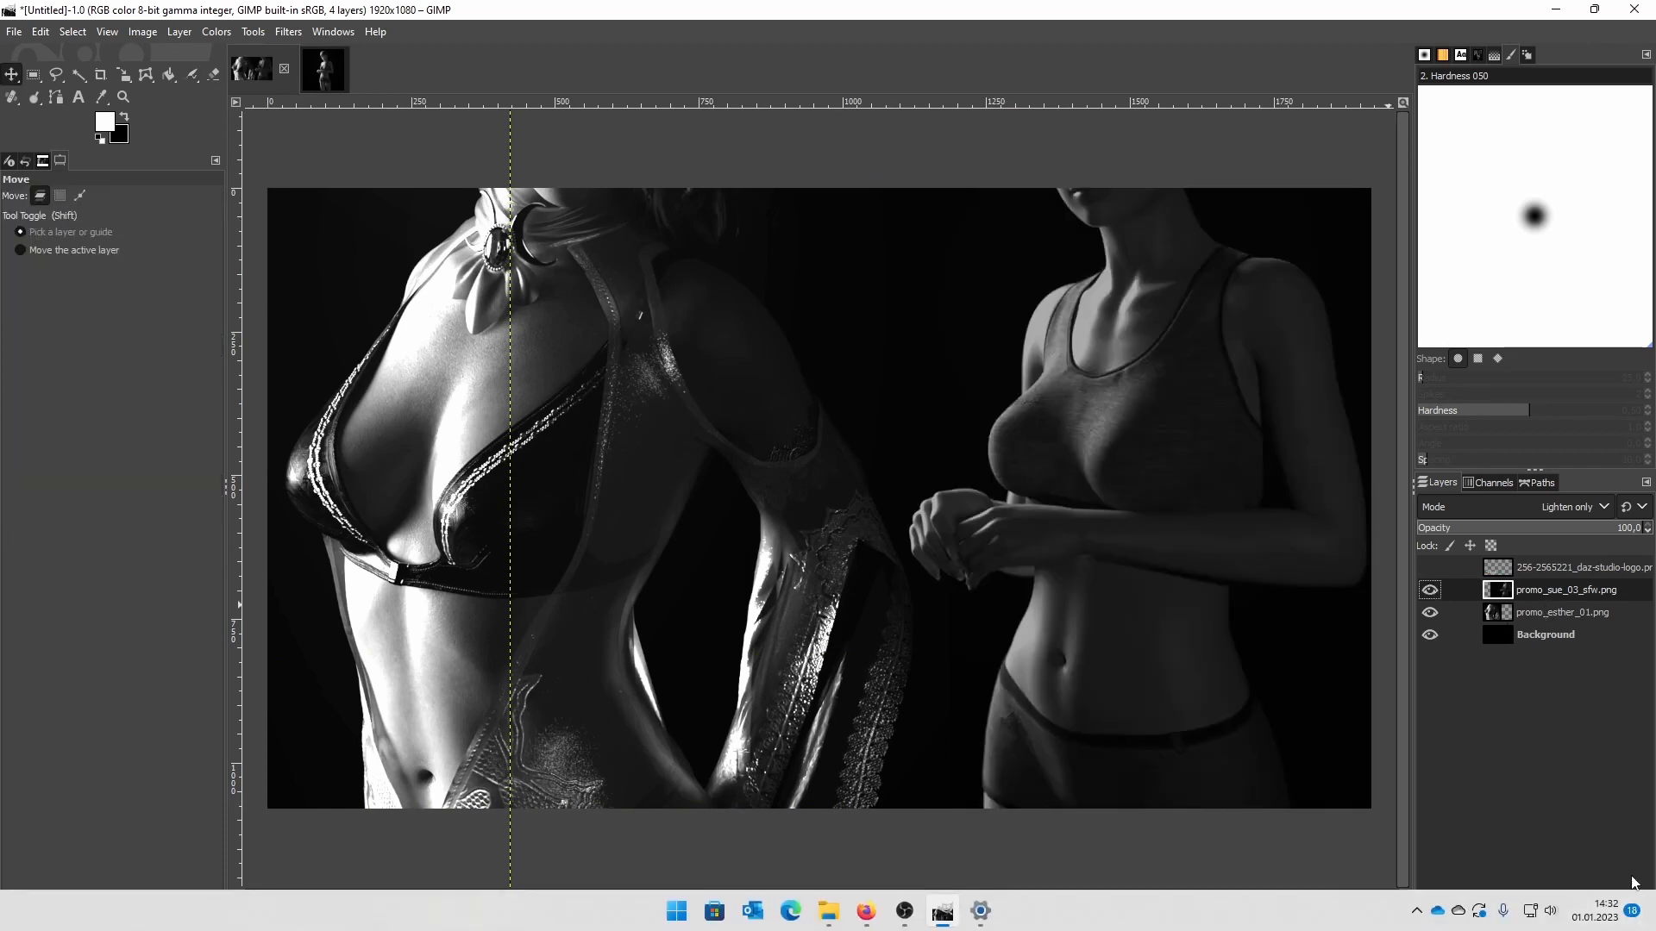
click(1637, 919)
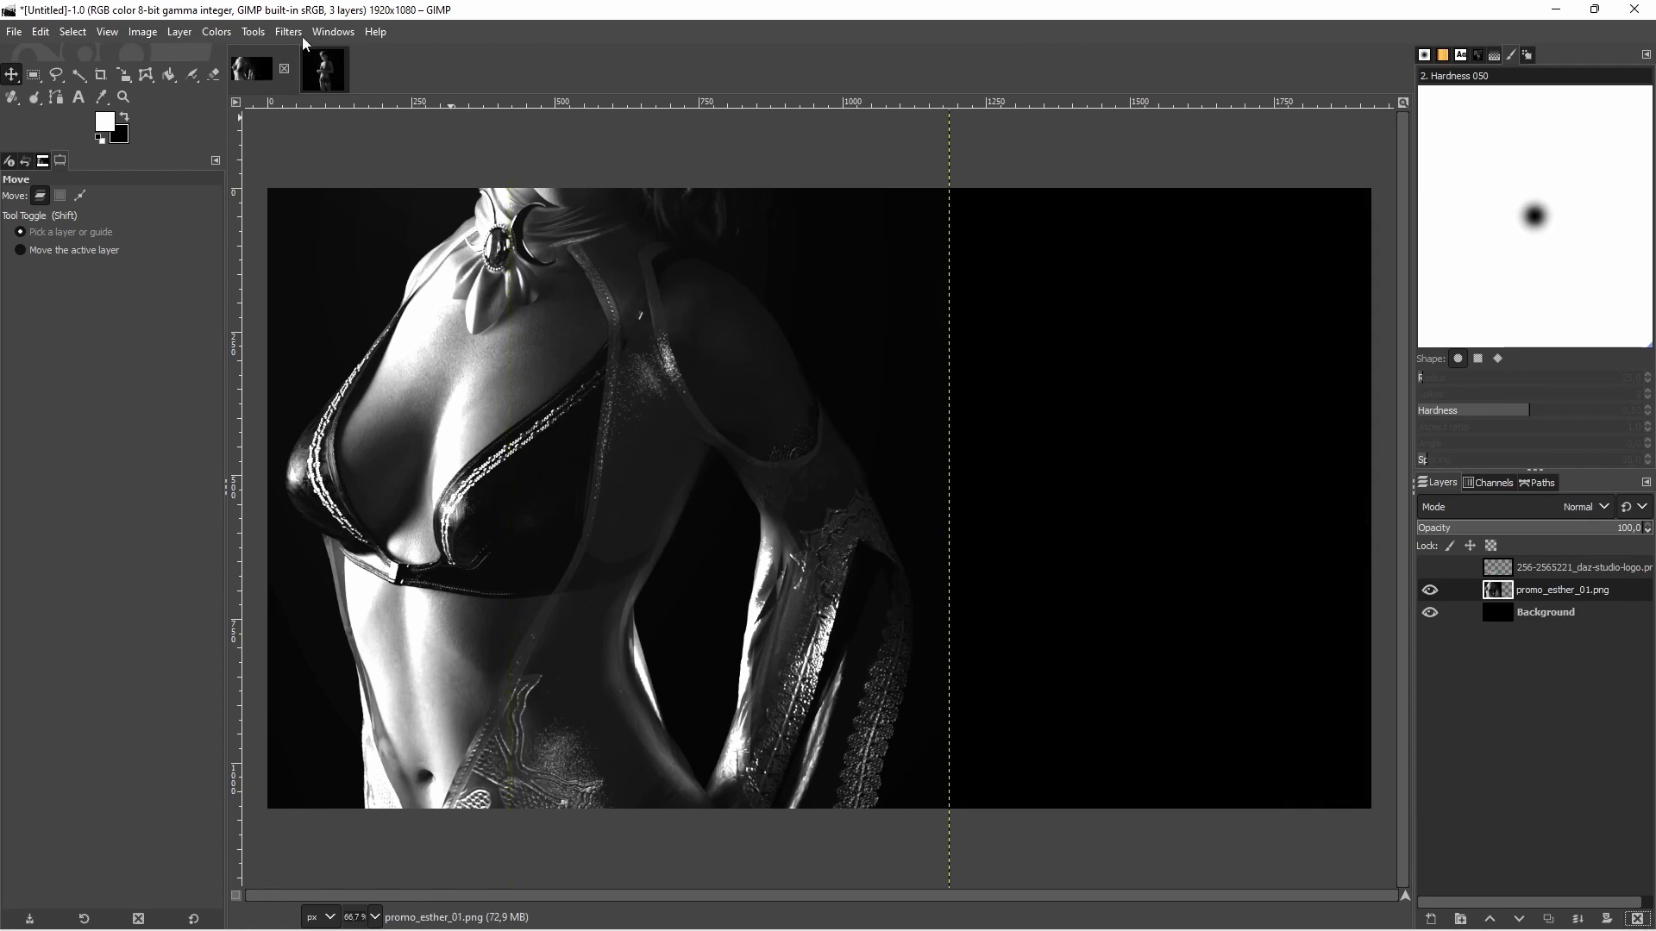
Copy the edited promo_sue_03_sfw image into the two-figure composition as a new layer
click(325, 69)
key(ctrl+c)
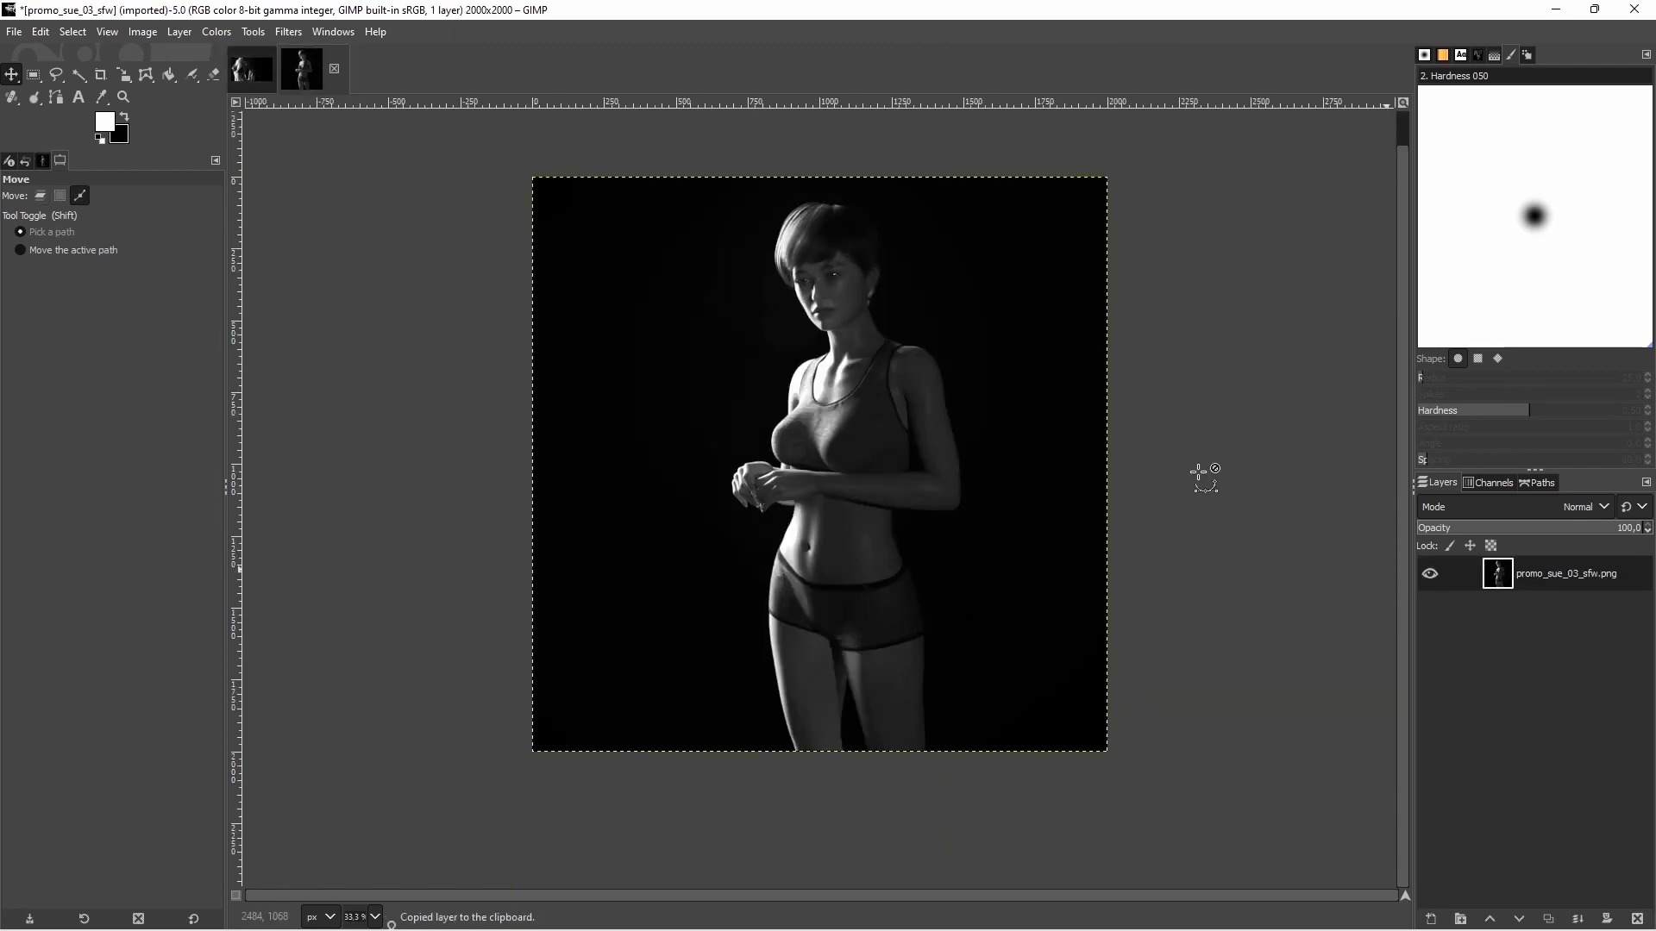
click(250, 69)
key(ctrl+v)
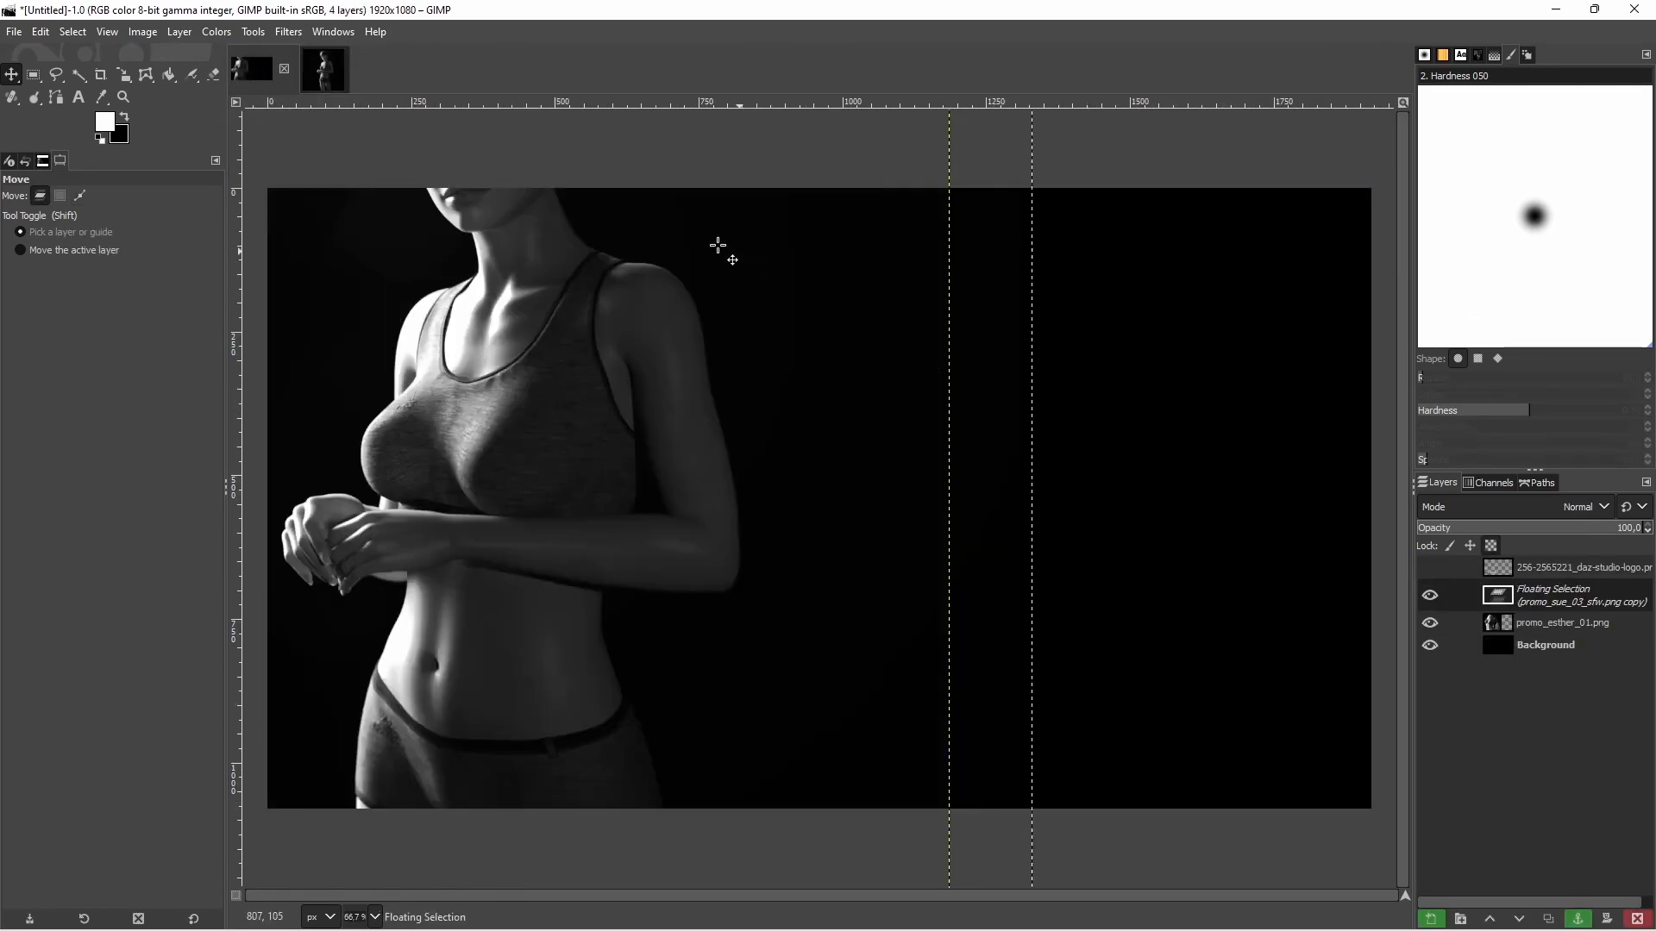
right_click(1595, 604)
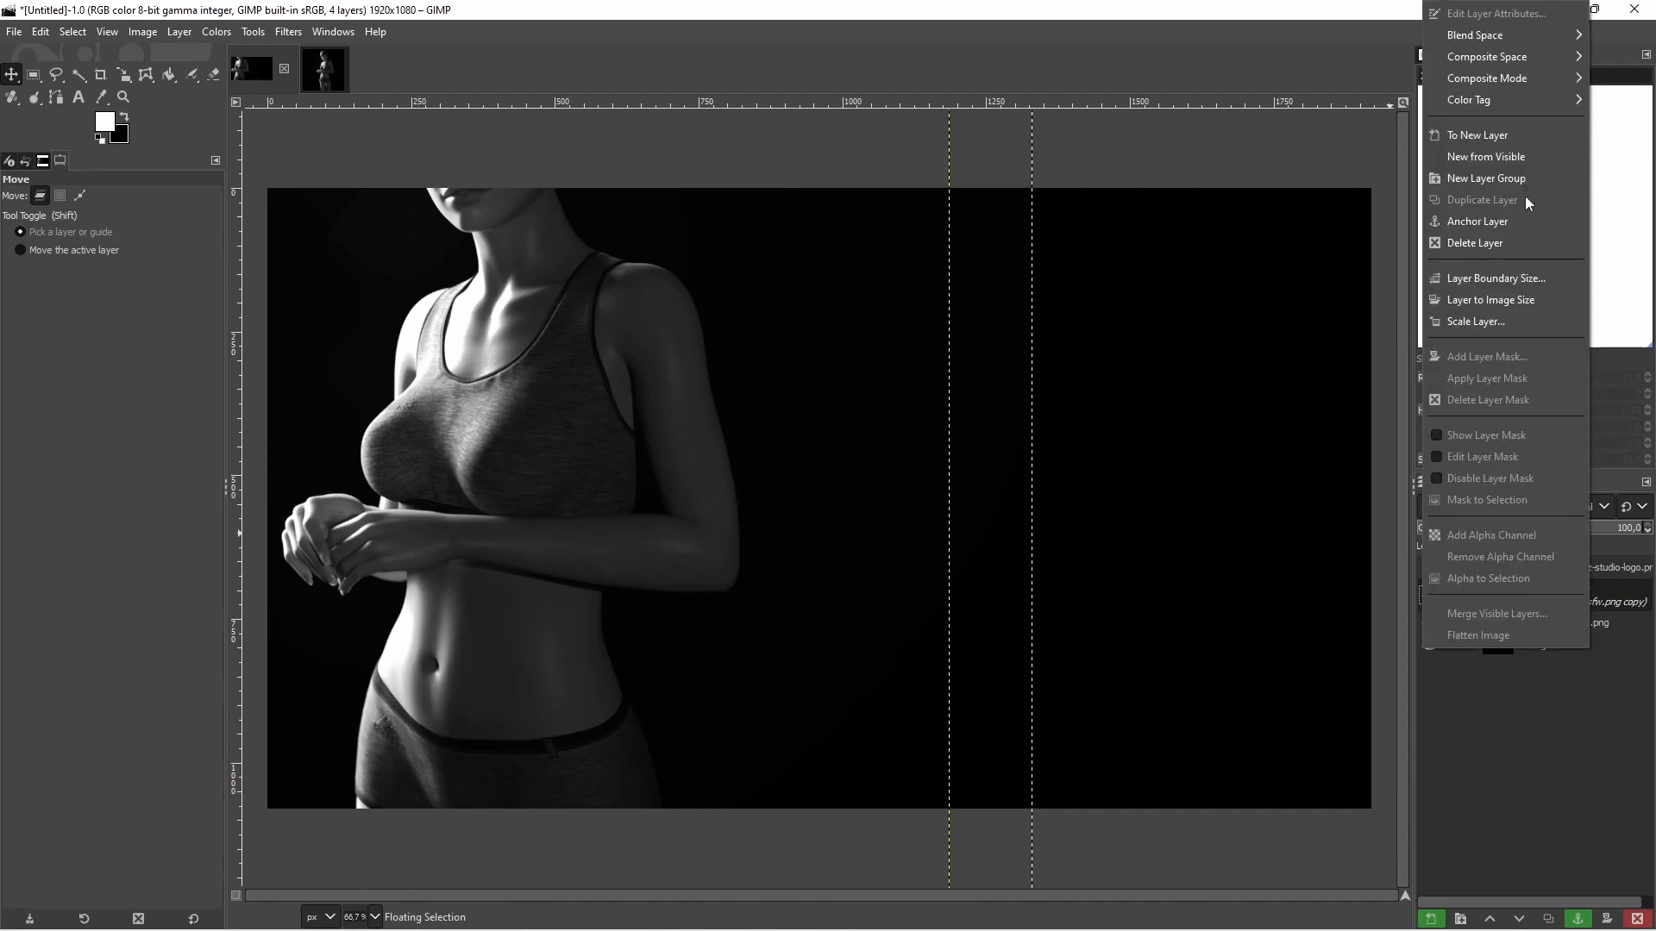
click(1509, 149)
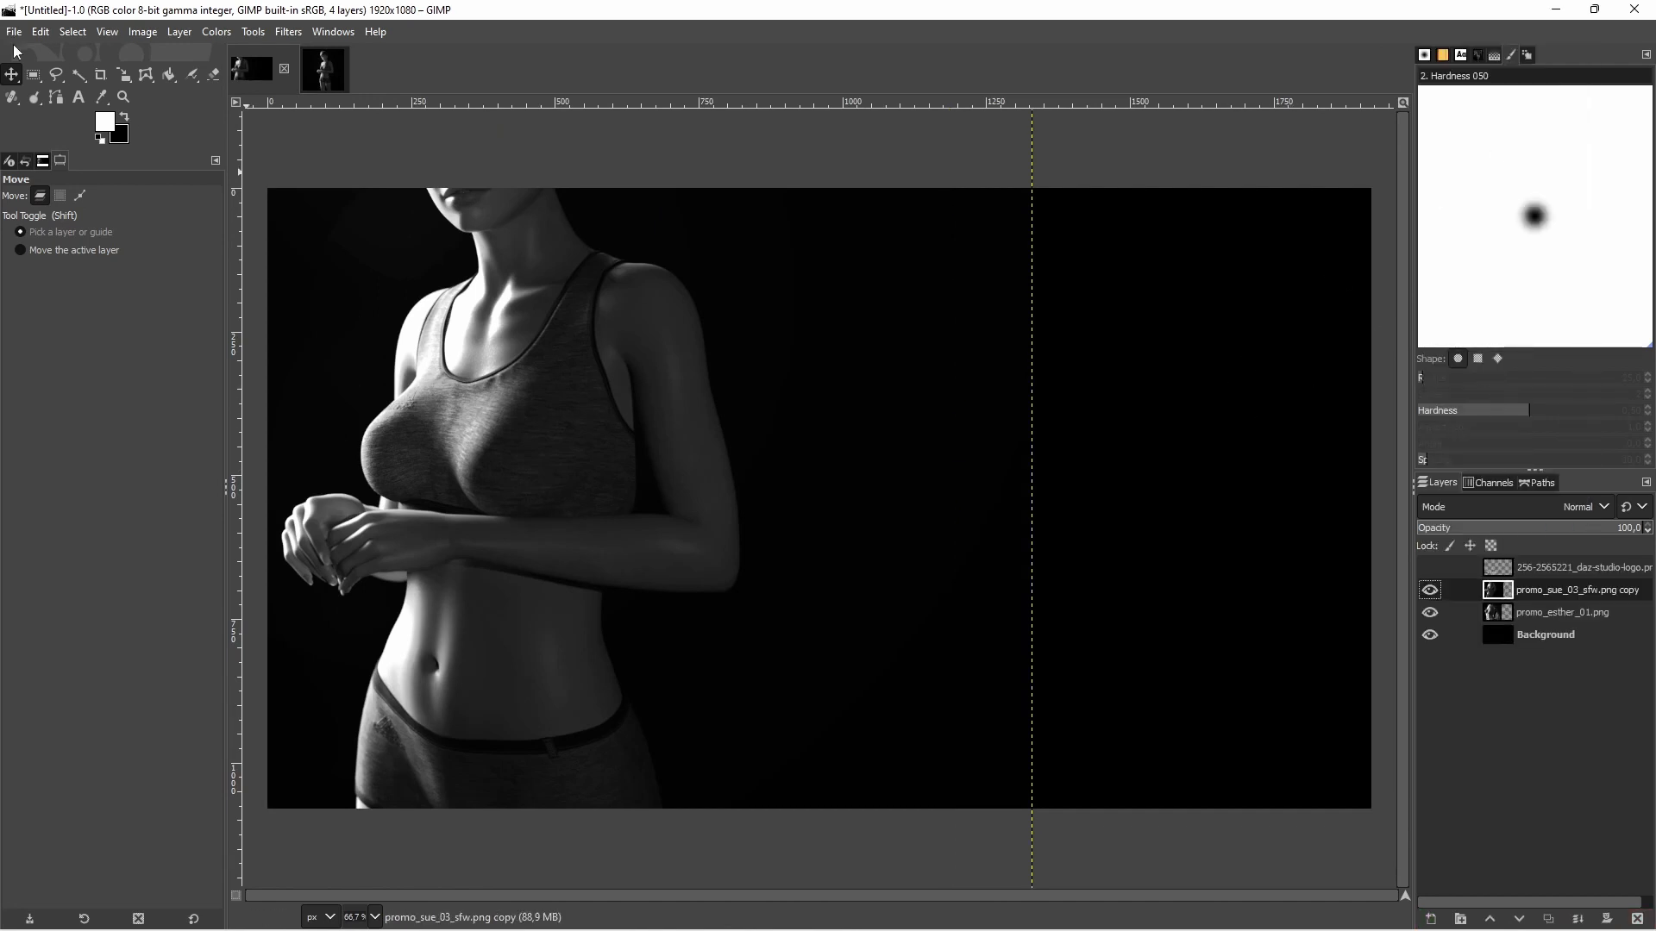
Move the promo_sue_03_sfw.png copy layer to the right half of the canvas and set its blend mode to Lighten only
drag(606, 624, 1164, 602)
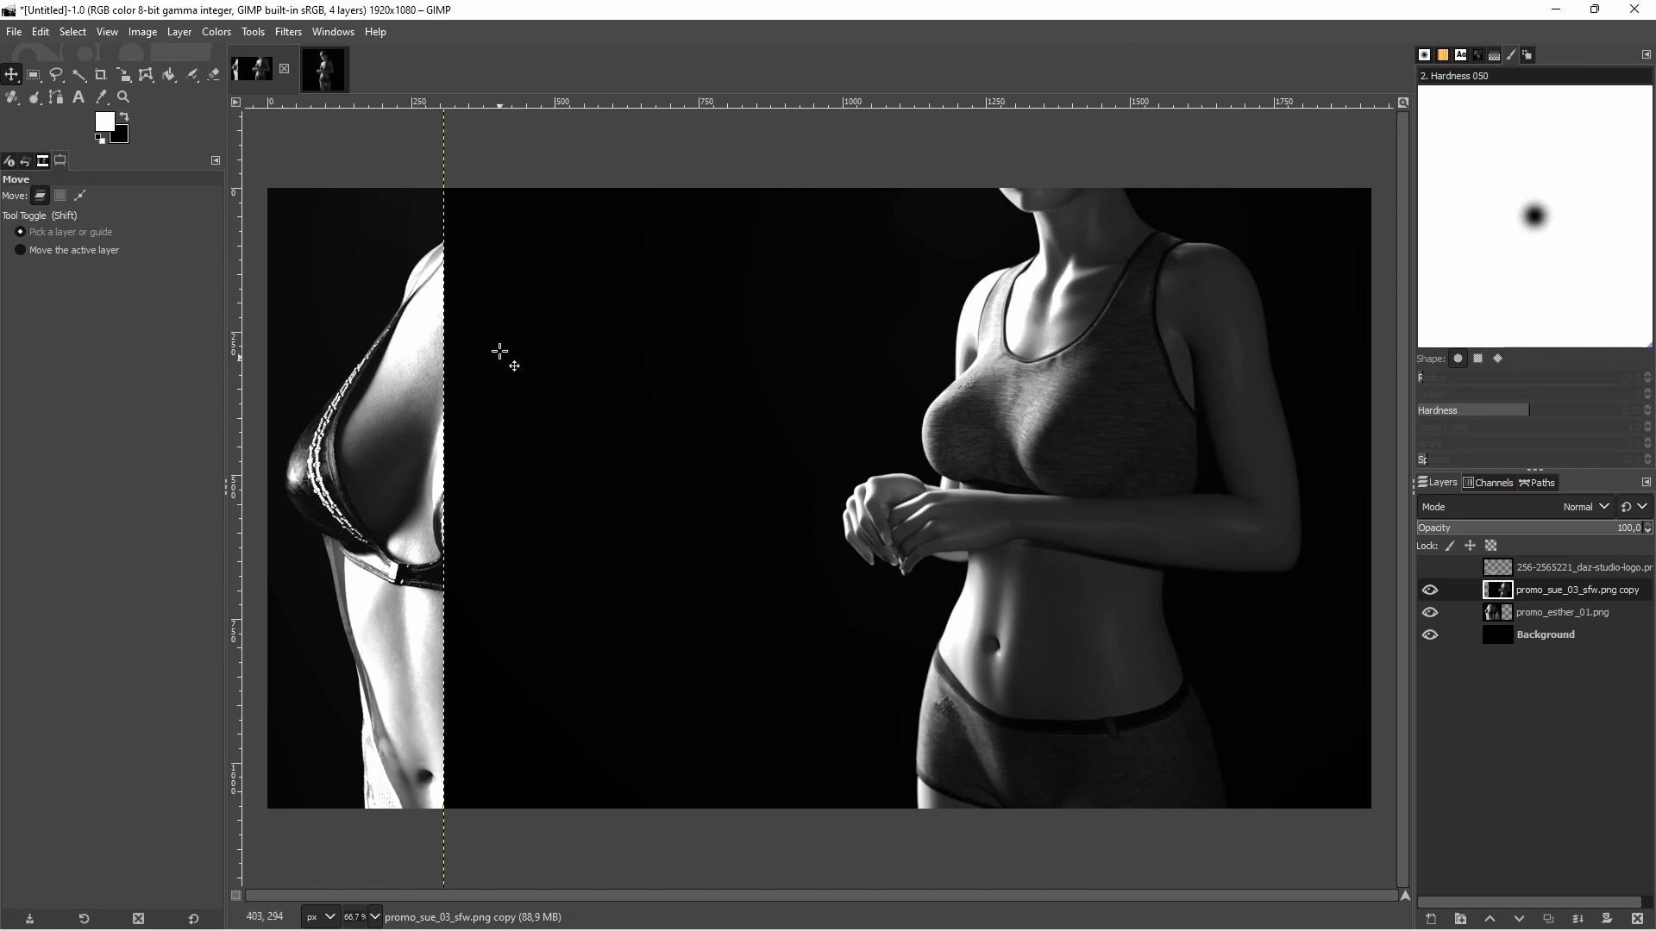
click(1534, 506)
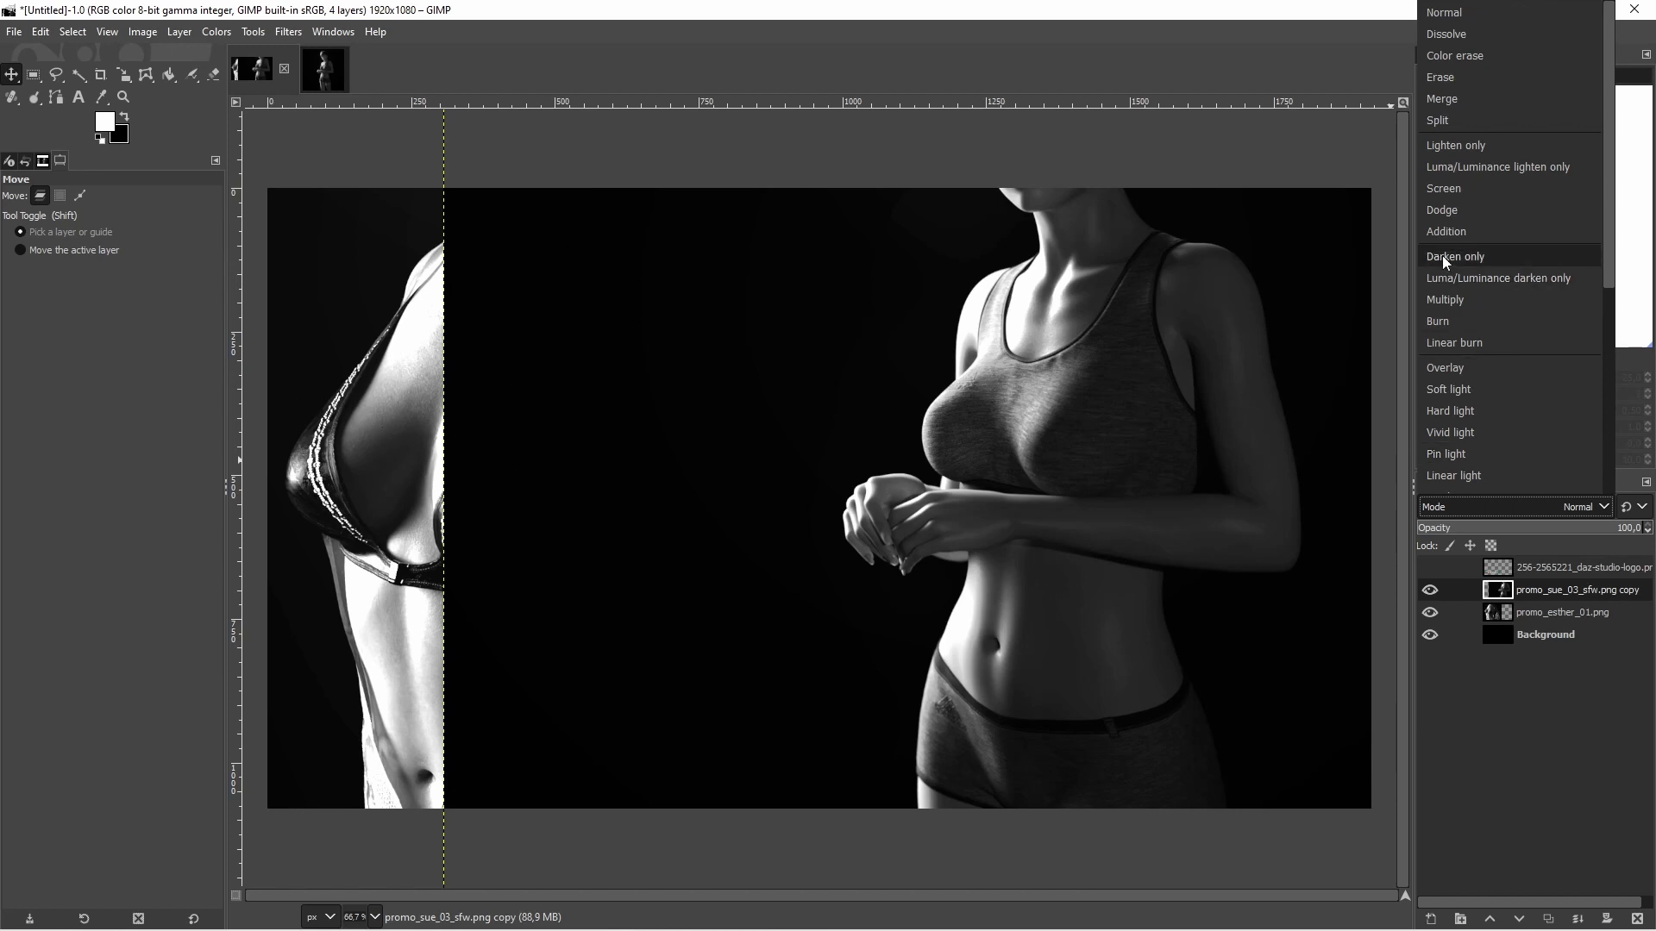
click(1457, 148)
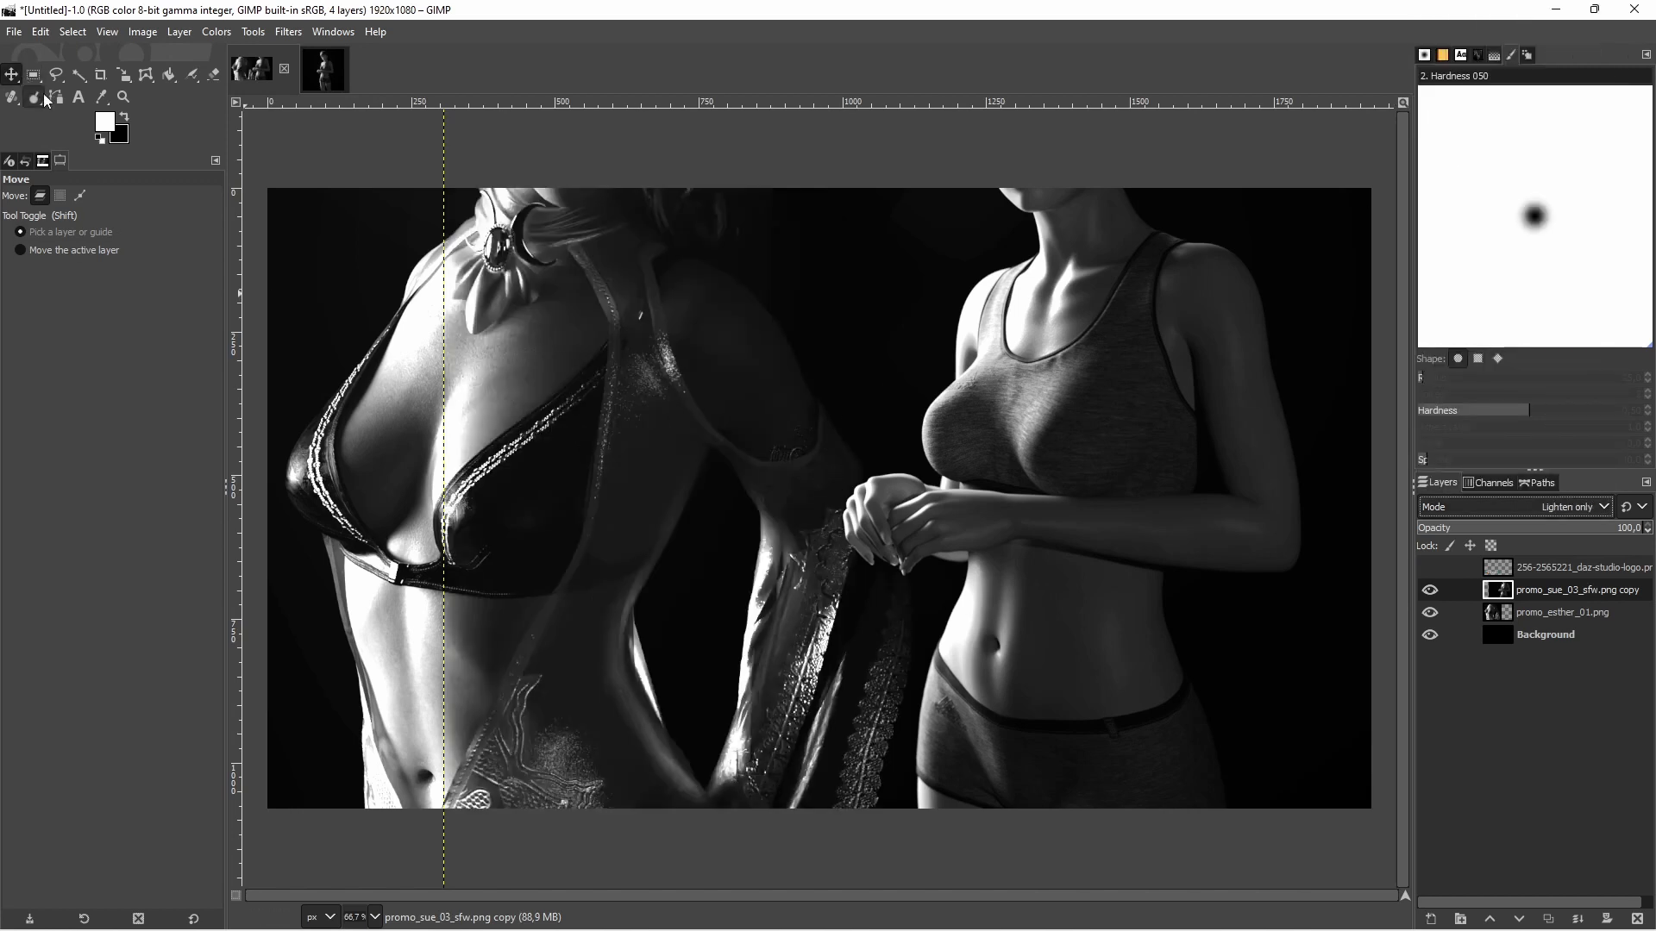
Try the short-haired figure's layer over the other figure, and reposition it in the canvas's right half with her whole head in frame
drag(1087, 419, 715, 379)
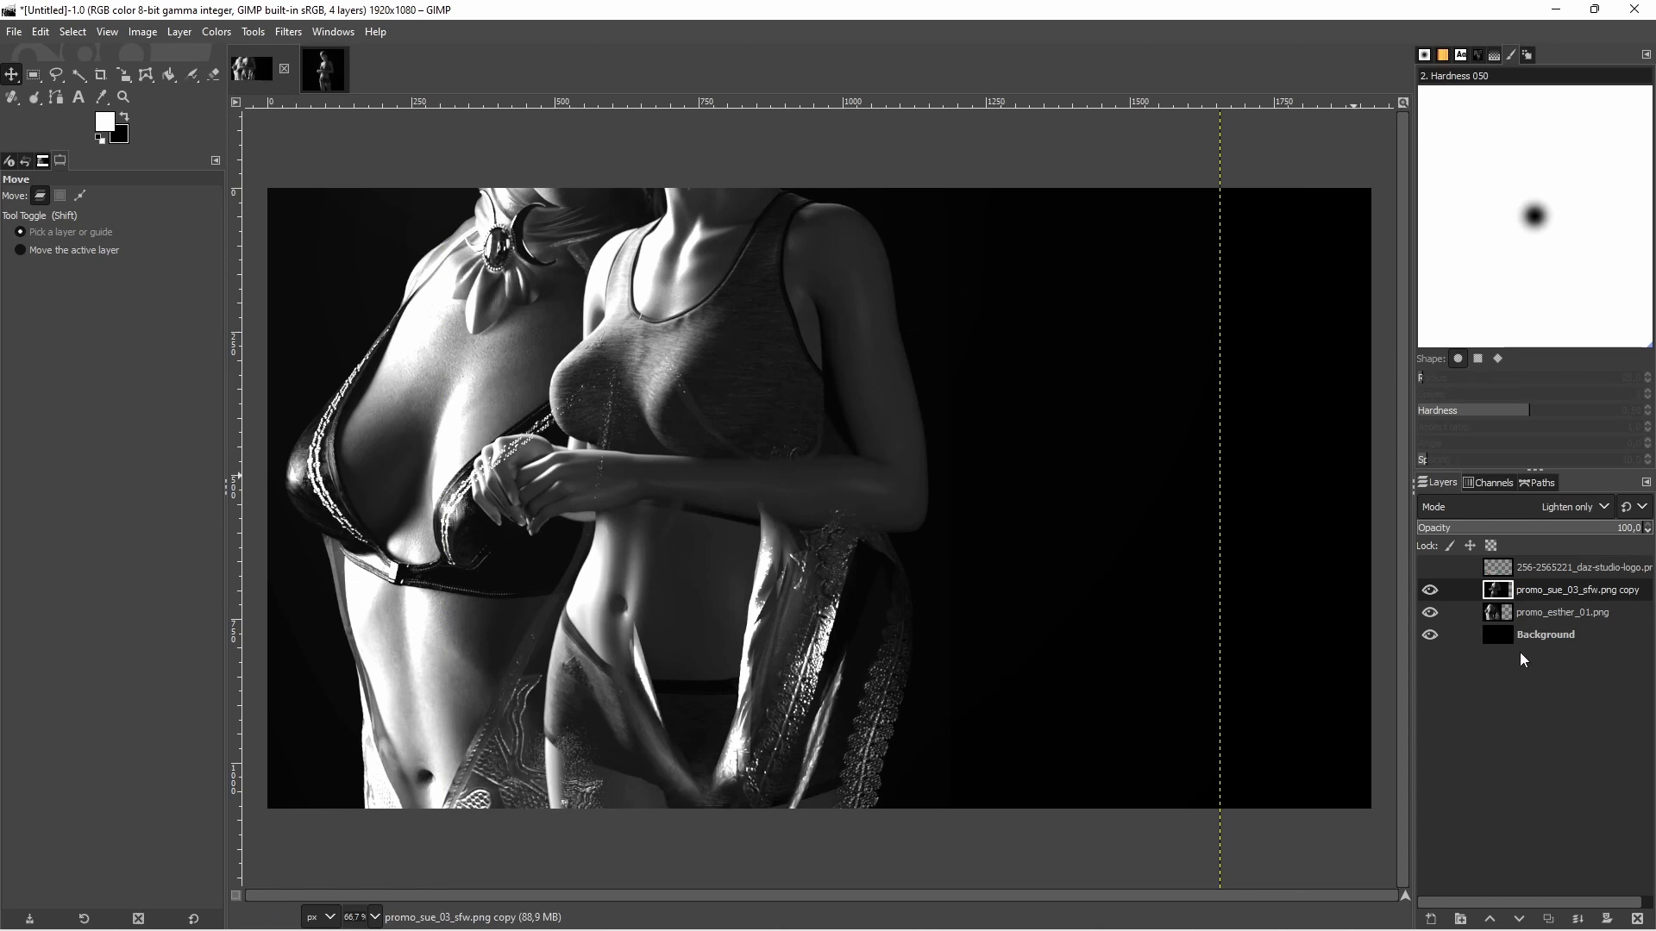
drag(638, 405, 1024, 404)
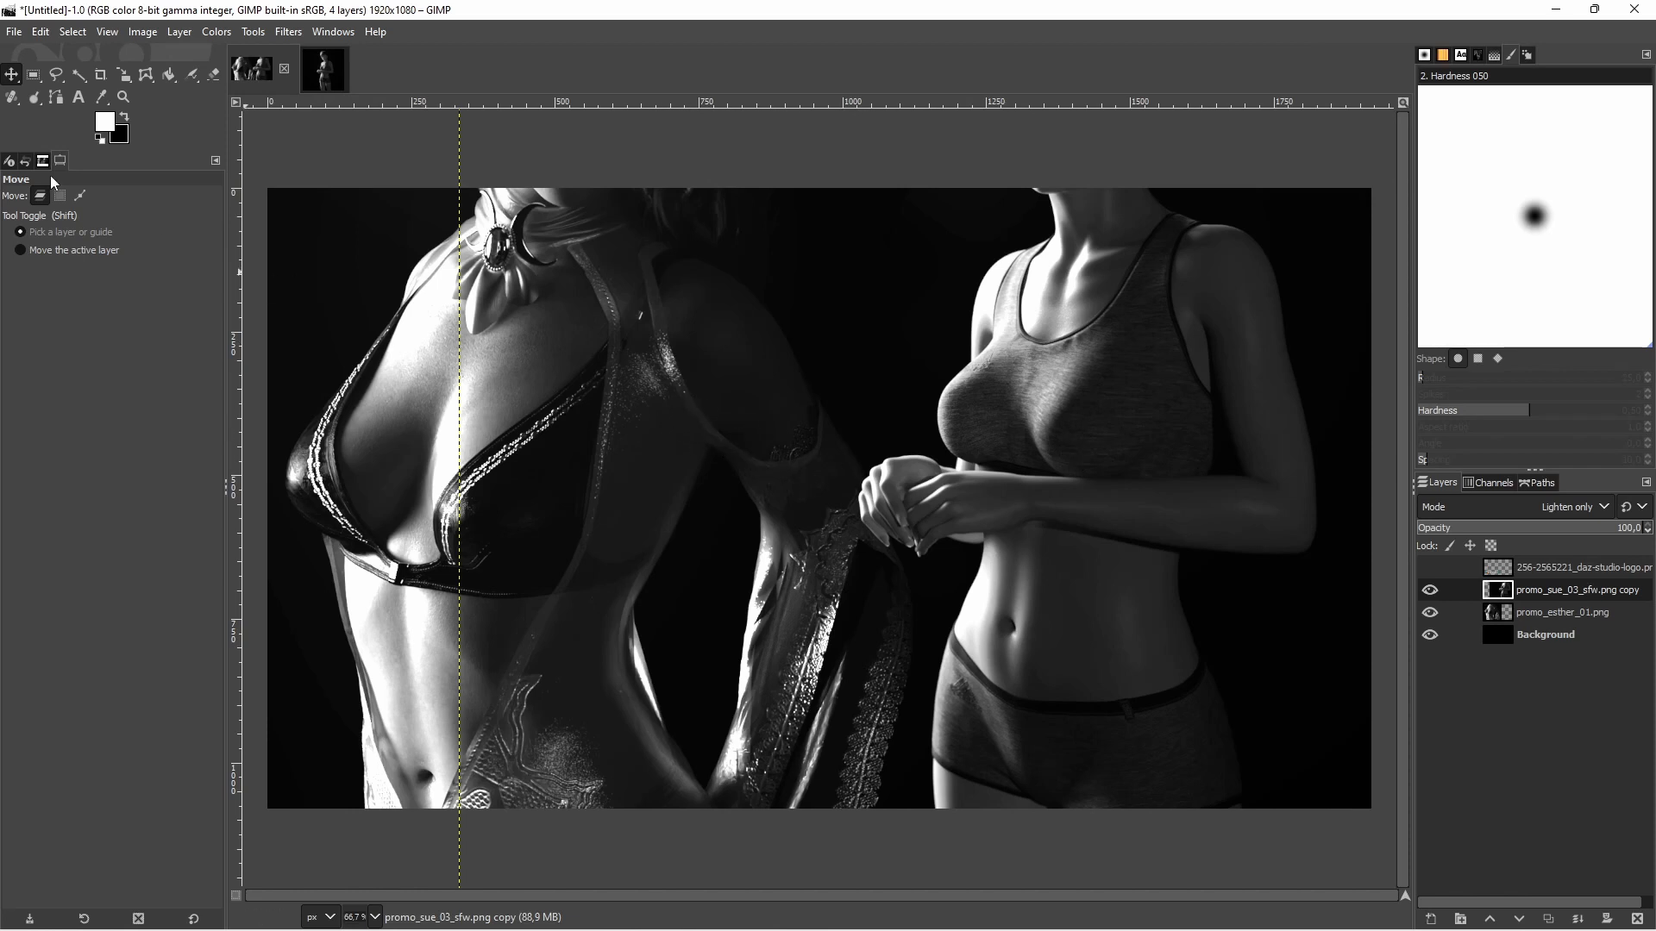
drag(1020, 368, 1094, 608)
drag(973, 534, 949, 539)
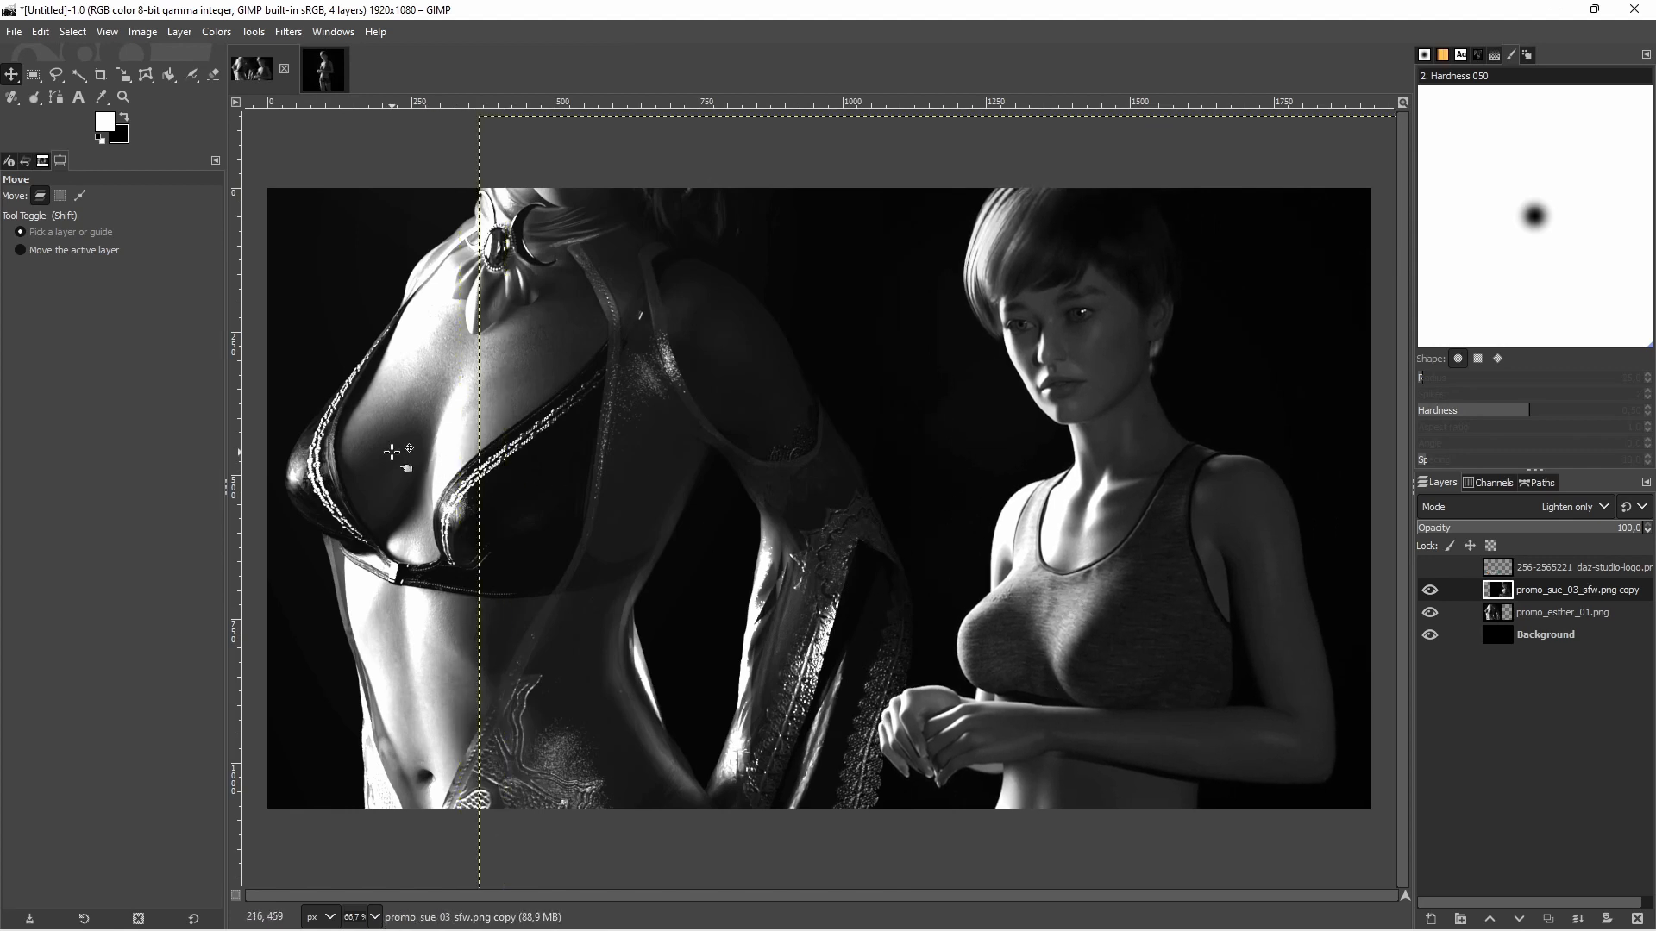
Scale the promo_esther_01.png layer down proportionally to about 932 × 1088 px and place it in the left half of the canvas
drag(392, 452, 405, 461)
click(123, 76)
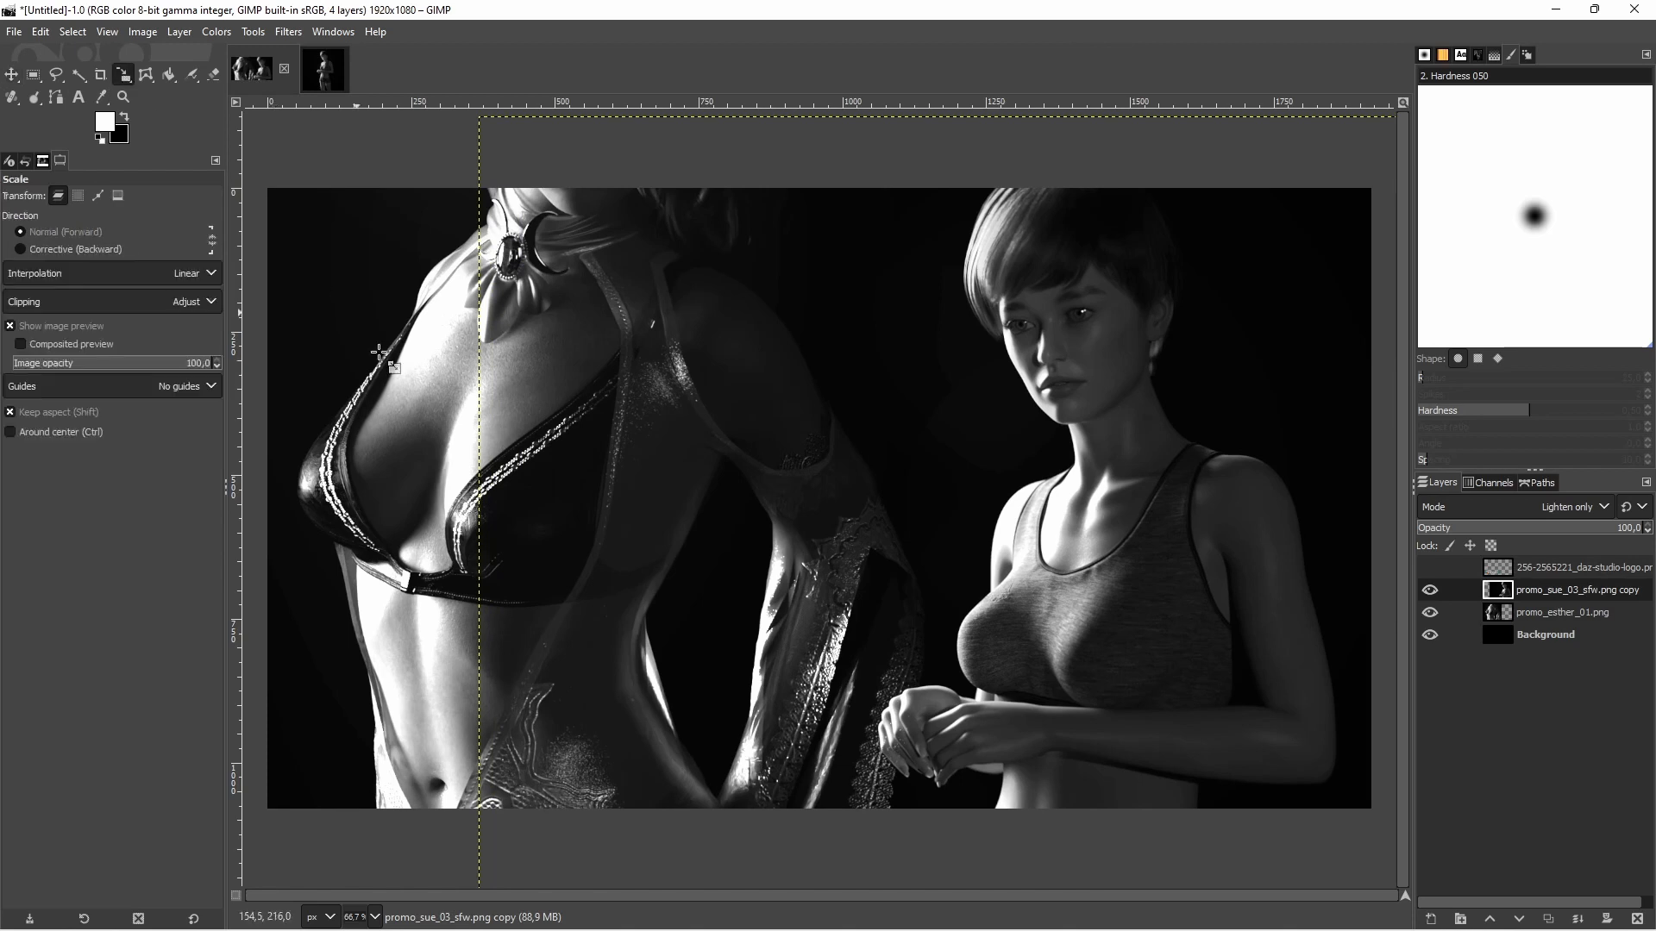
click(379, 354)
click(1550, 614)
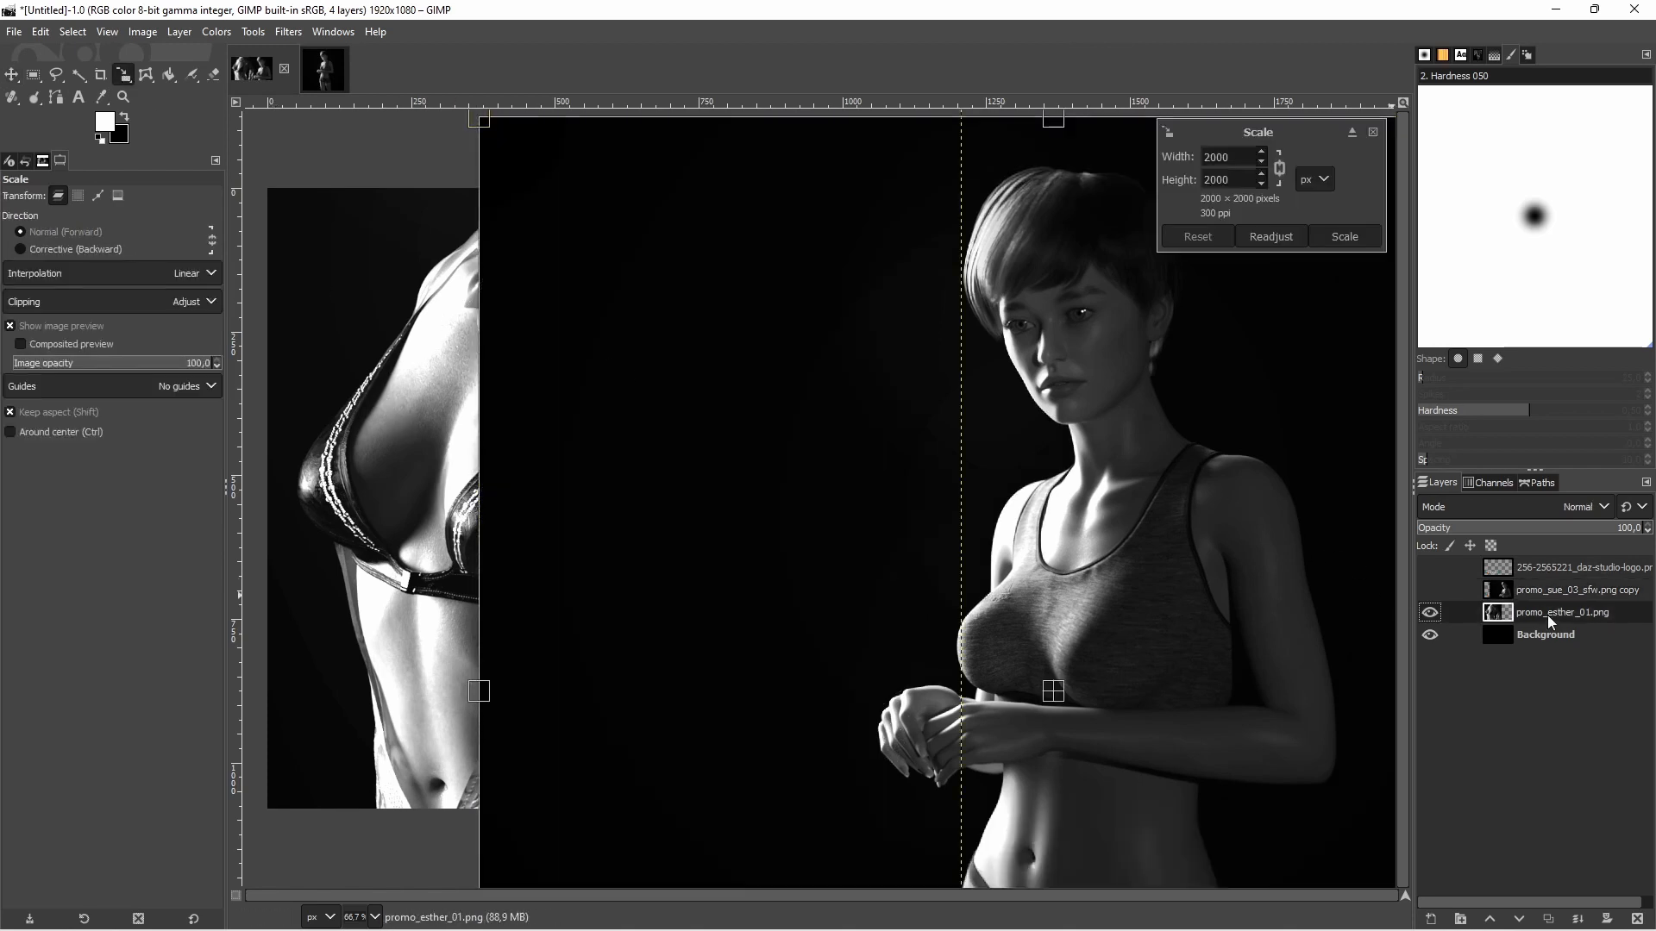
click(445, 469)
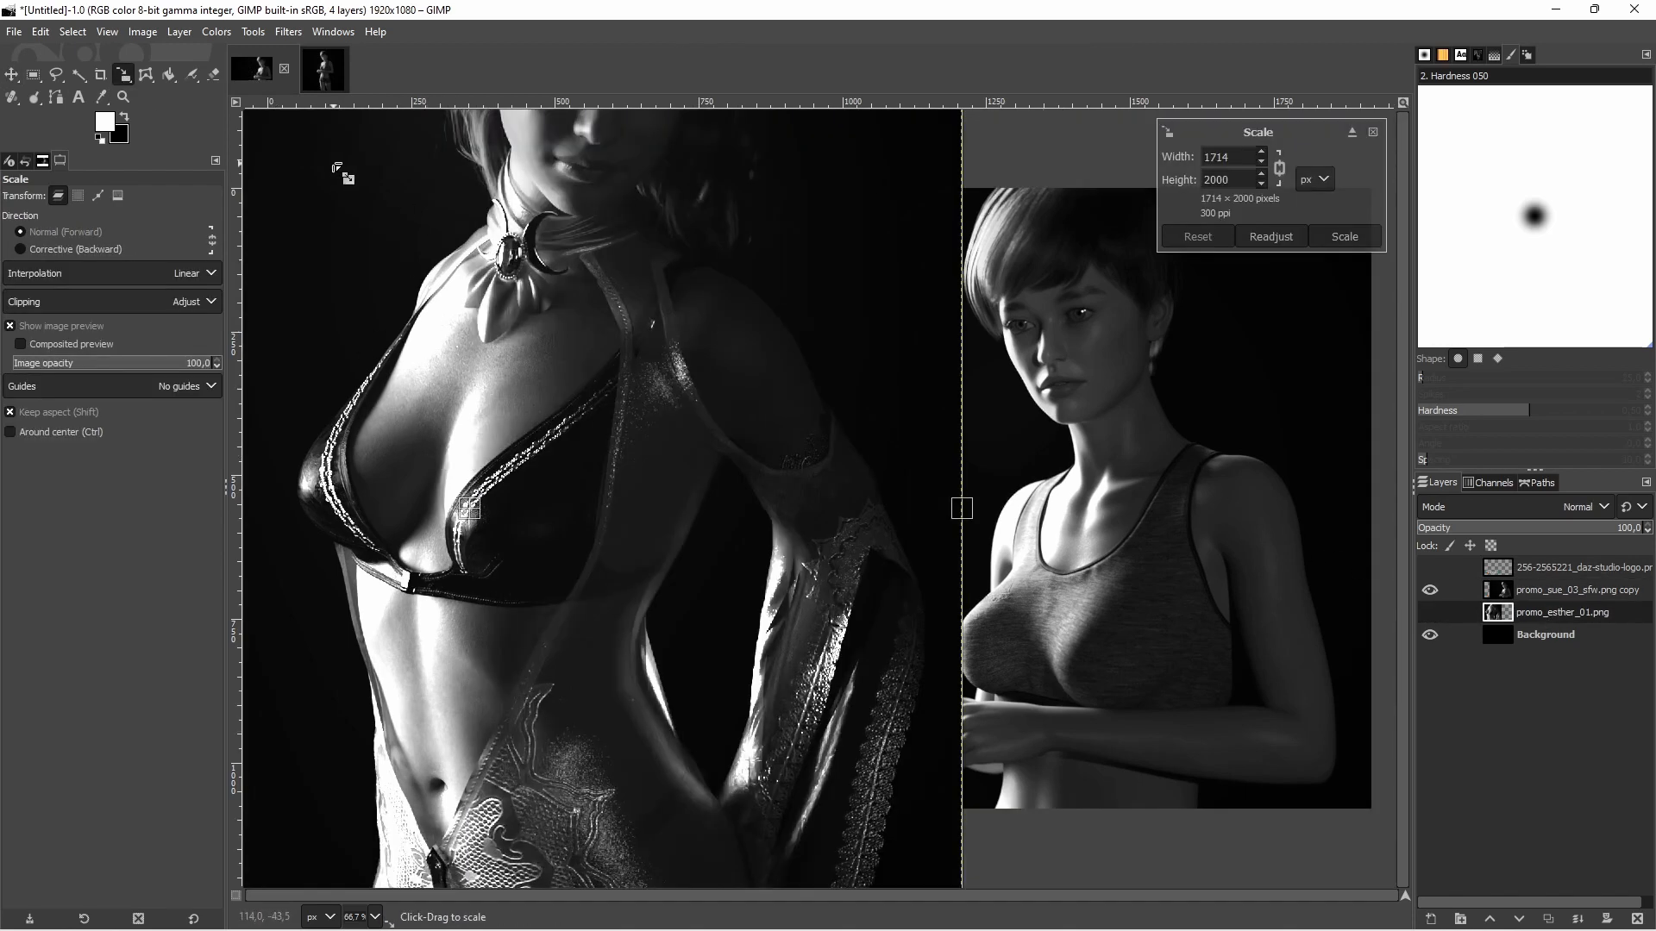
drag(335, 164, 511, 356)
drag(395, 188, 528, 343)
drag(576, 464, 453, 466)
drag(645, 667, 761, 804)
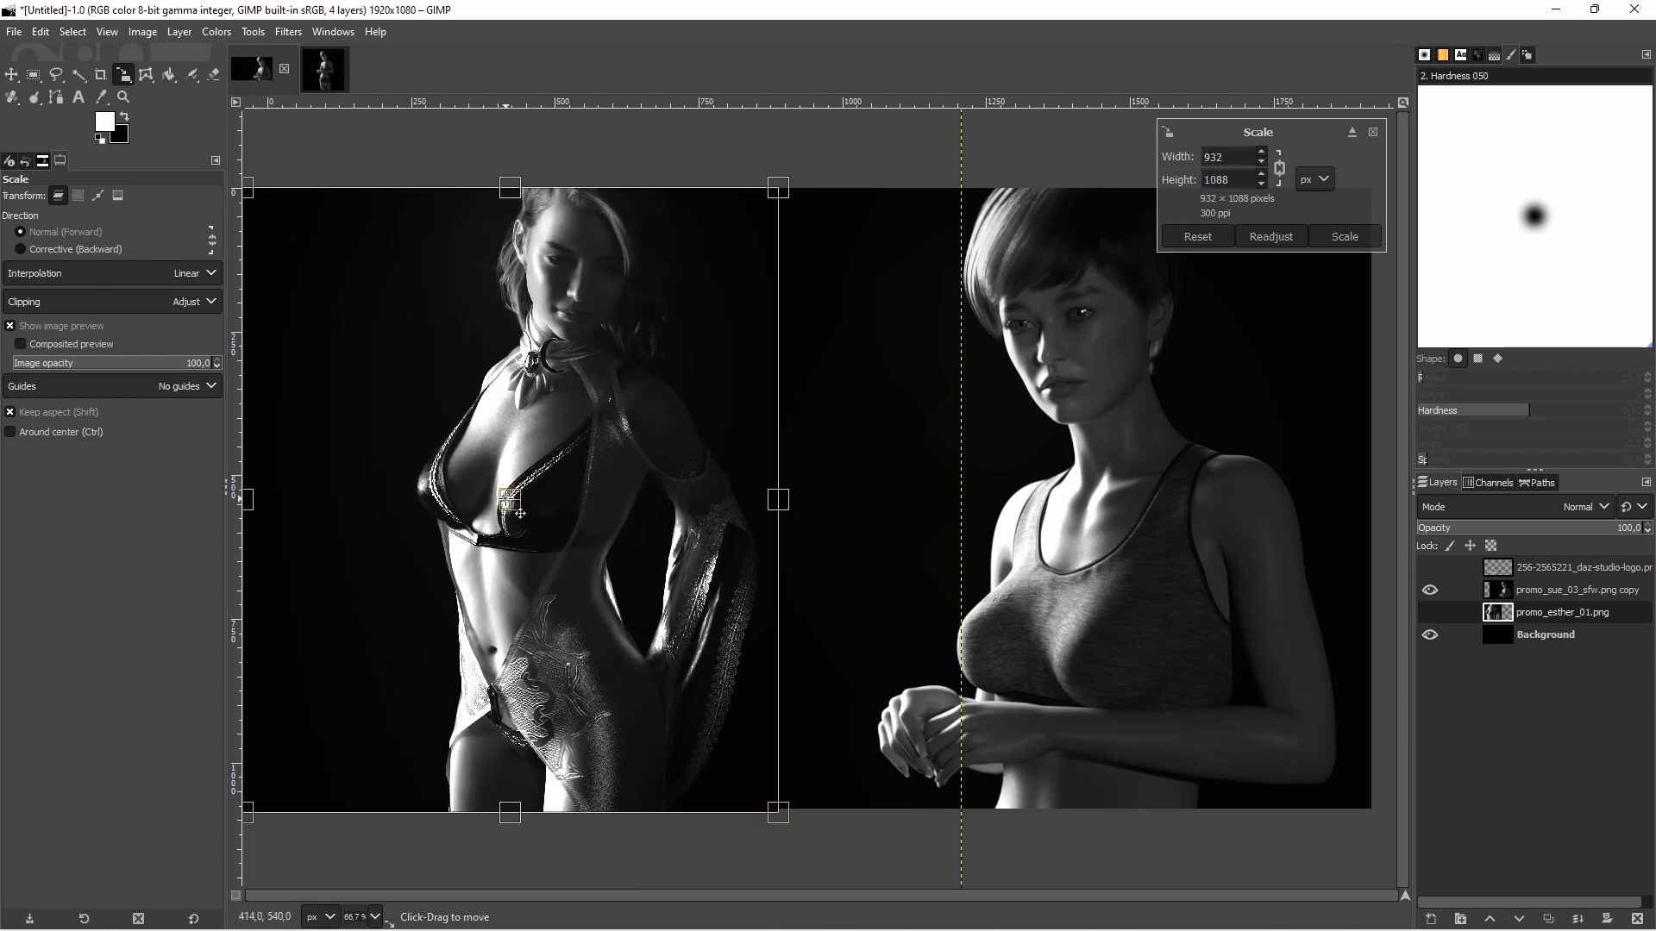
drag(520, 513, 512, 510)
click(1339, 235)
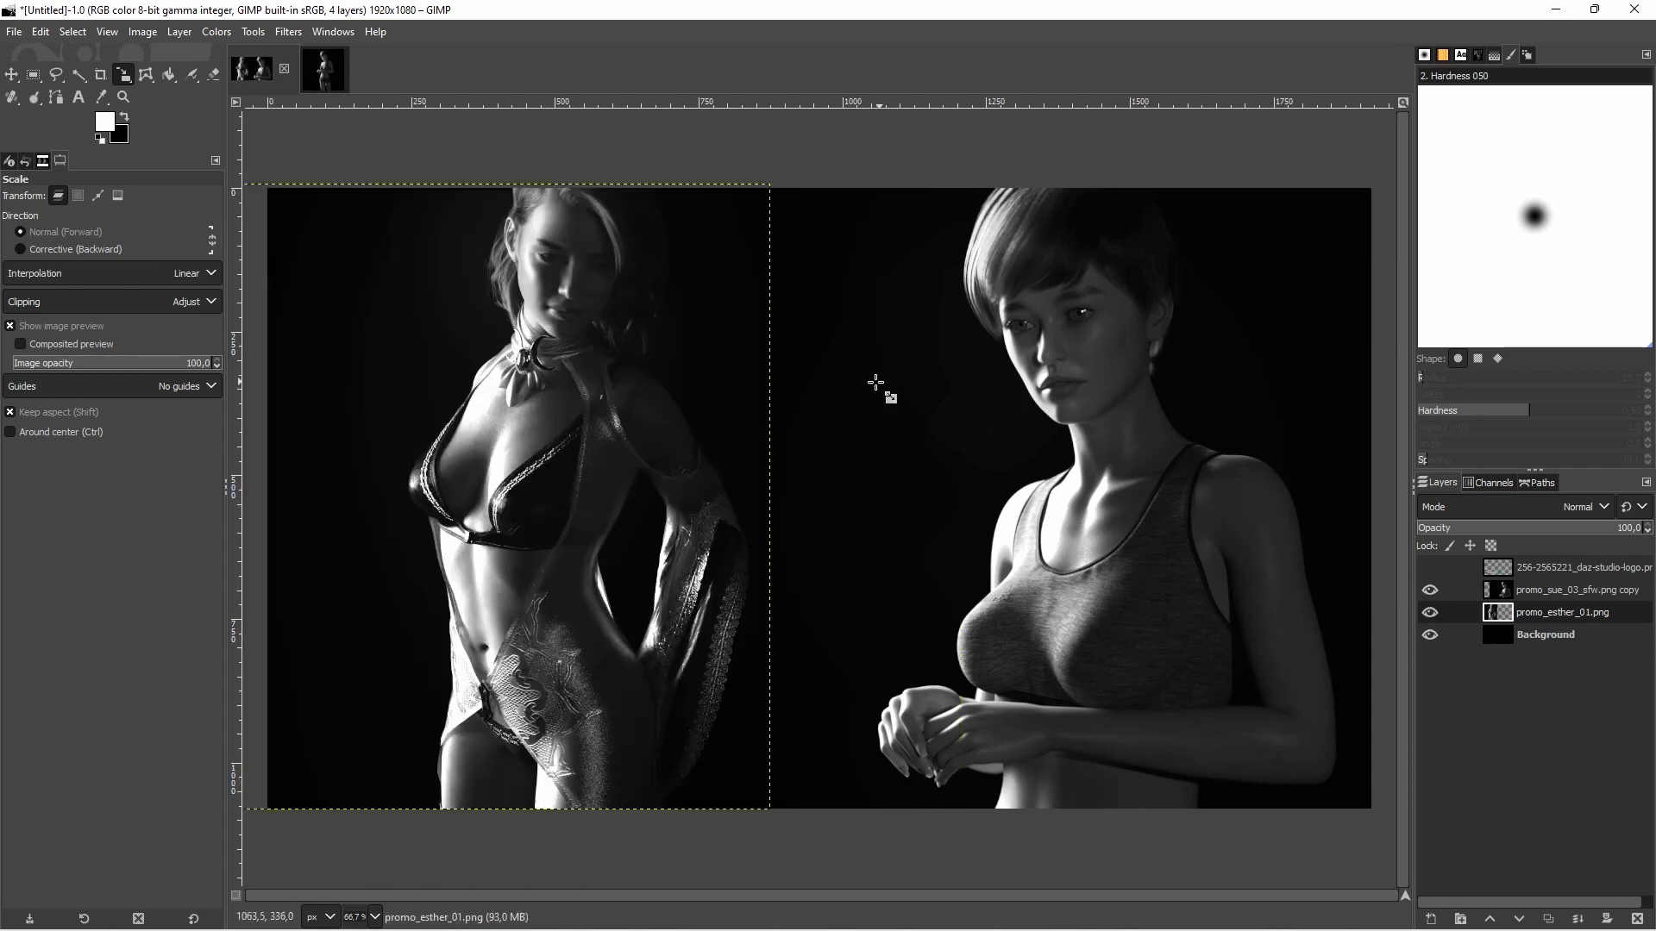
Move the promo_esther_01.png figure toward the canvas centre and shift the promo_sue_03_sfw.png copy layer slightly to the right
click(12, 74)
drag(523, 514, 496, 513)
key(ctrl+z)
drag(442, 482, 630, 500)
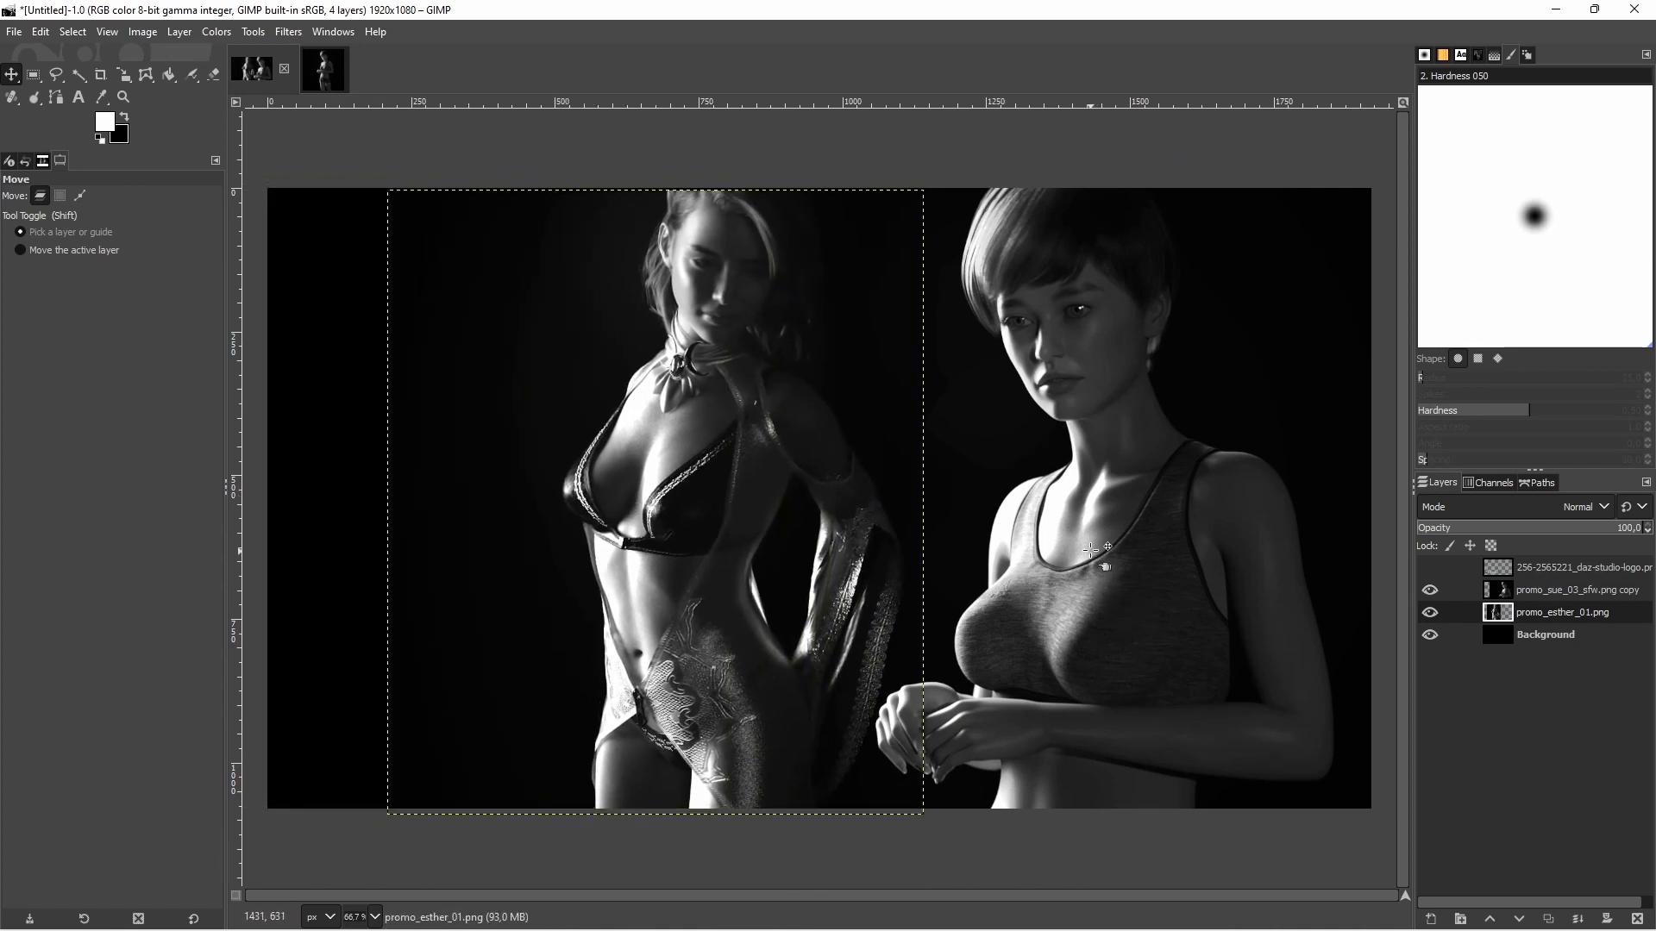
click(1564, 595)
drag(1165, 563, 1191, 564)
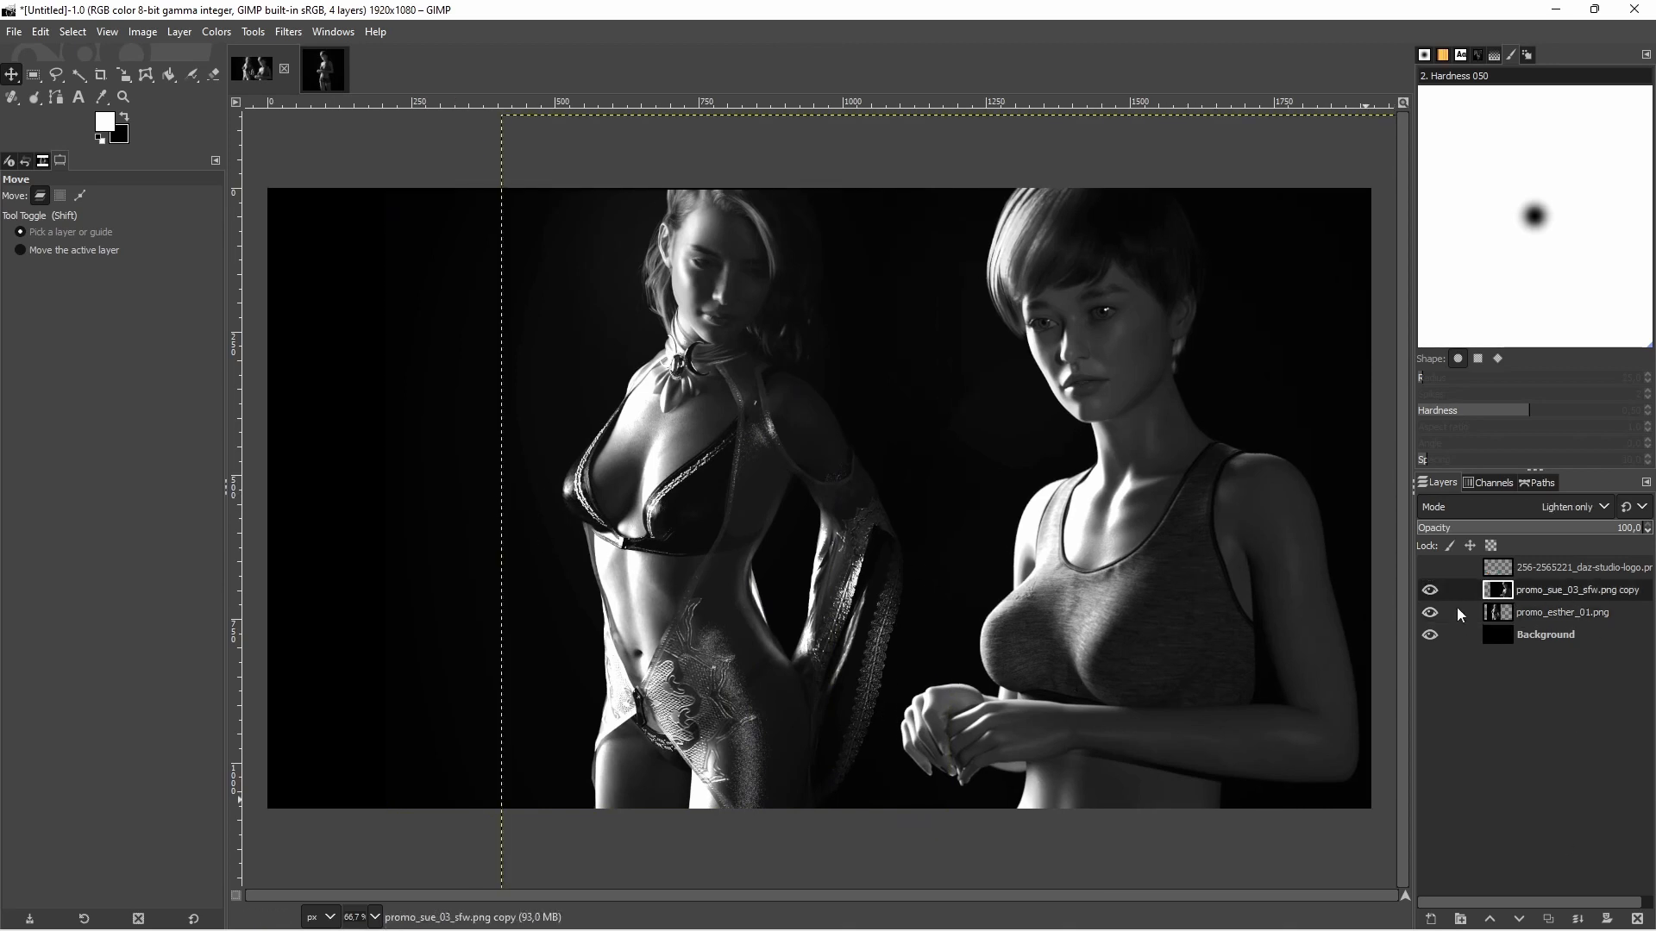
Check the layout with the Daz3D logo layer shown and hidden, and move the promo_esther_01.png figure closer to the other figure
click(1430, 568)
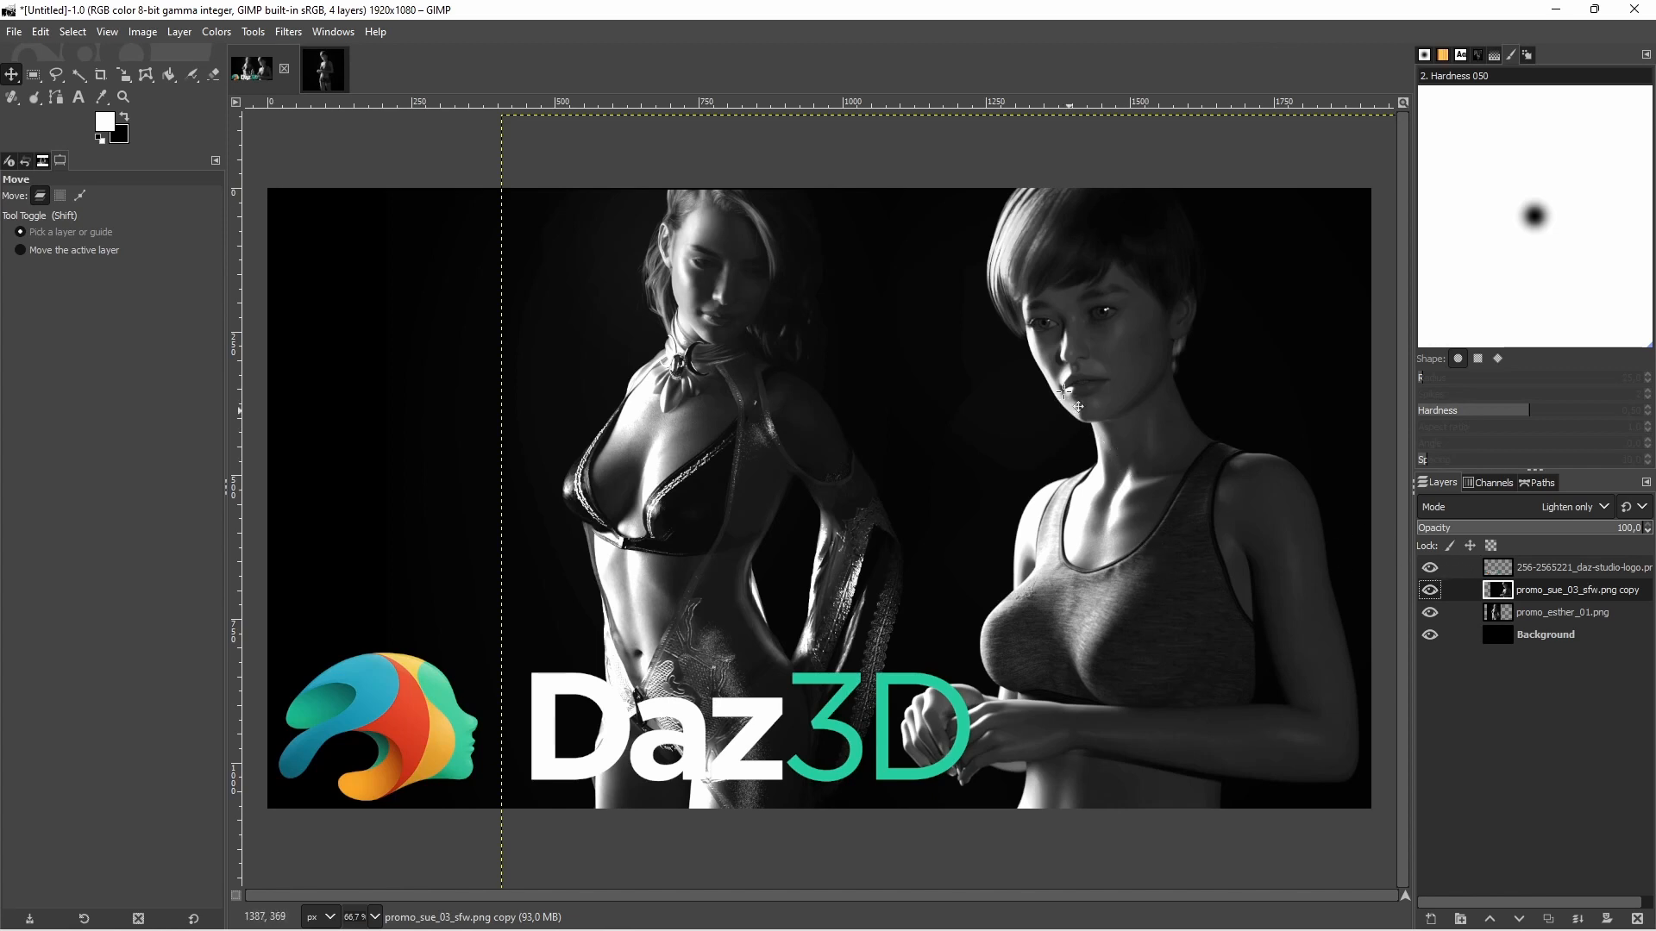
click(1430, 568)
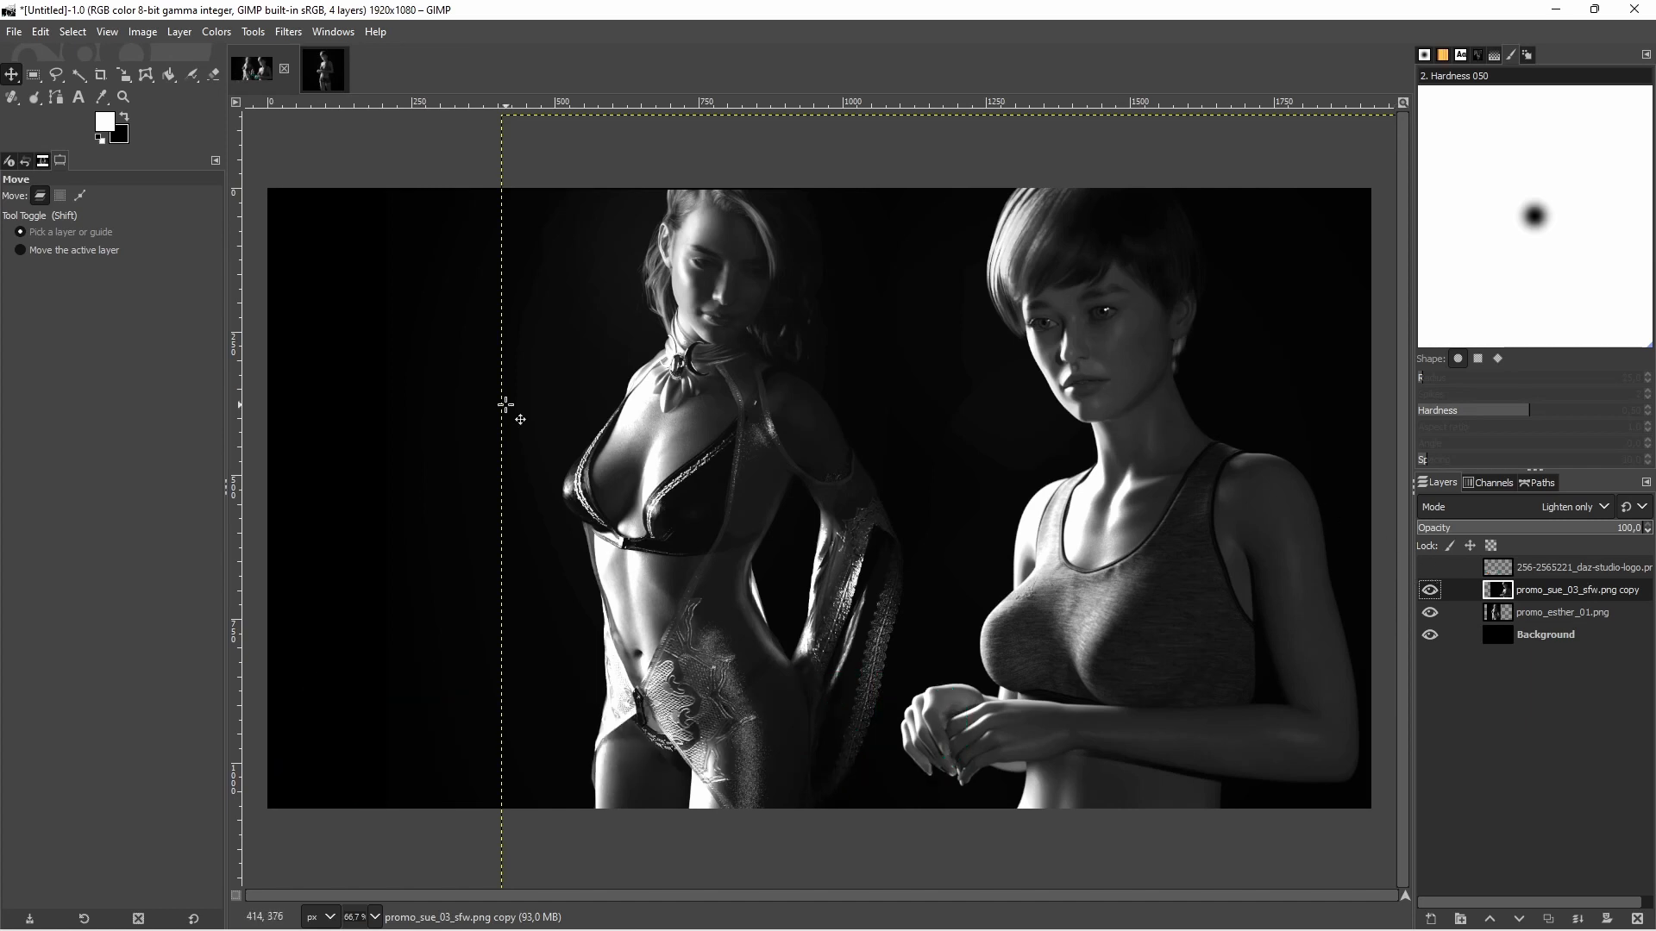
drag(694, 457, 698, 457)
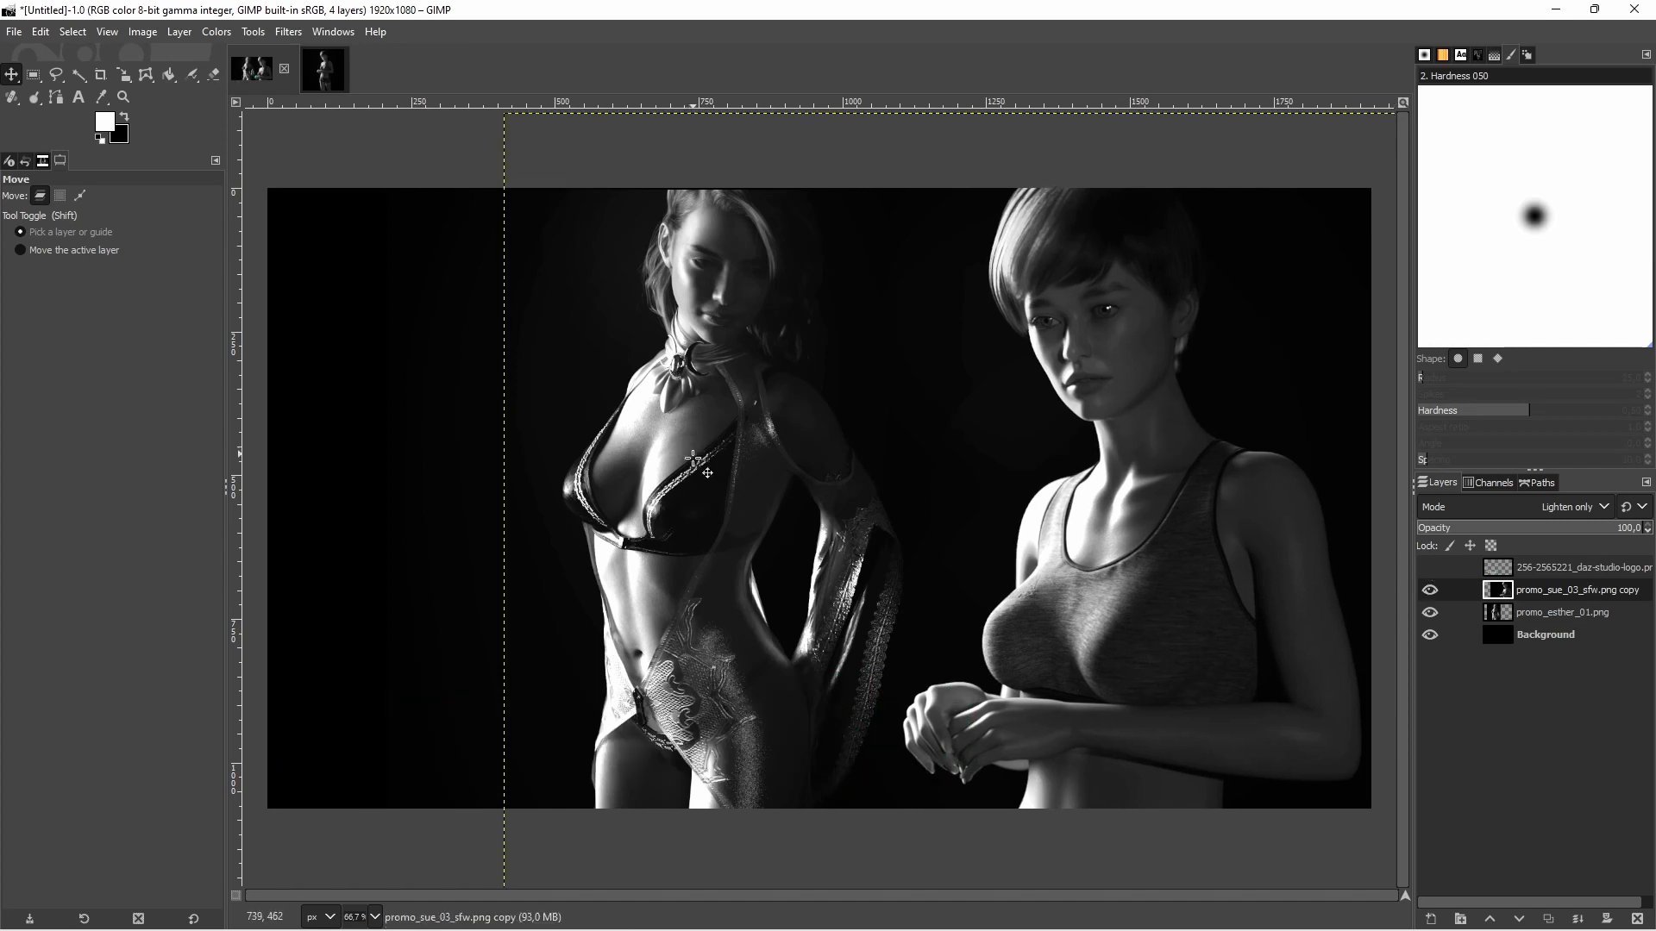
click(1533, 620)
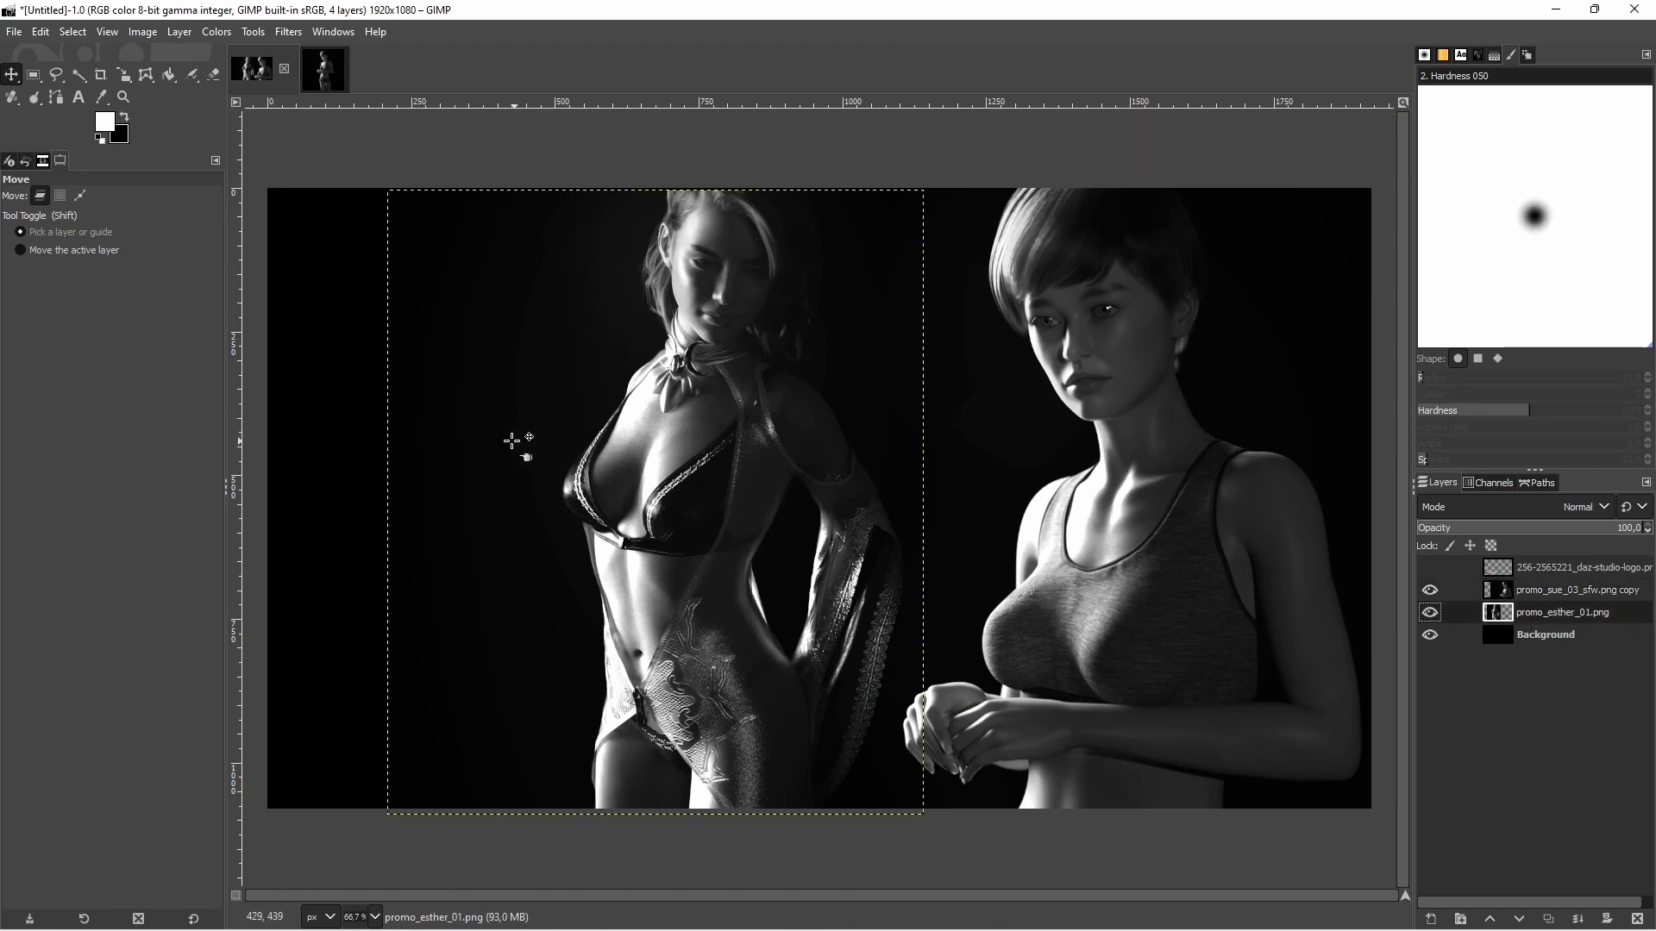
drag(448, 435, 538, 433)
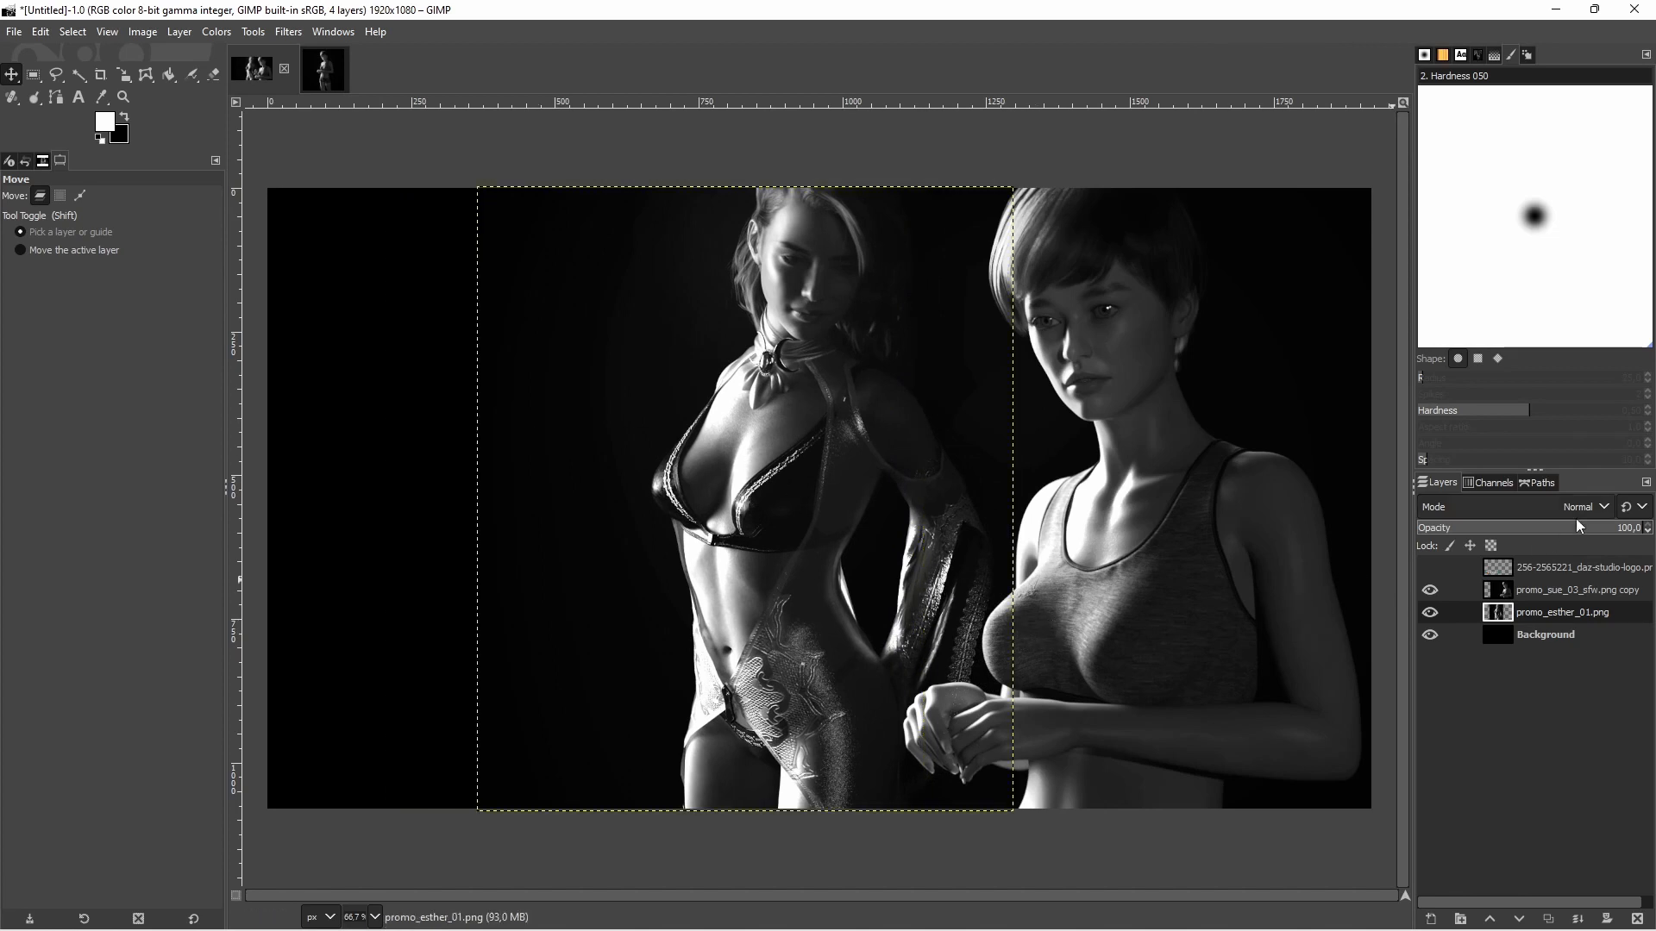
Try shifting both figure layers slightly farther right, and undo both moves
click(1538, 592)
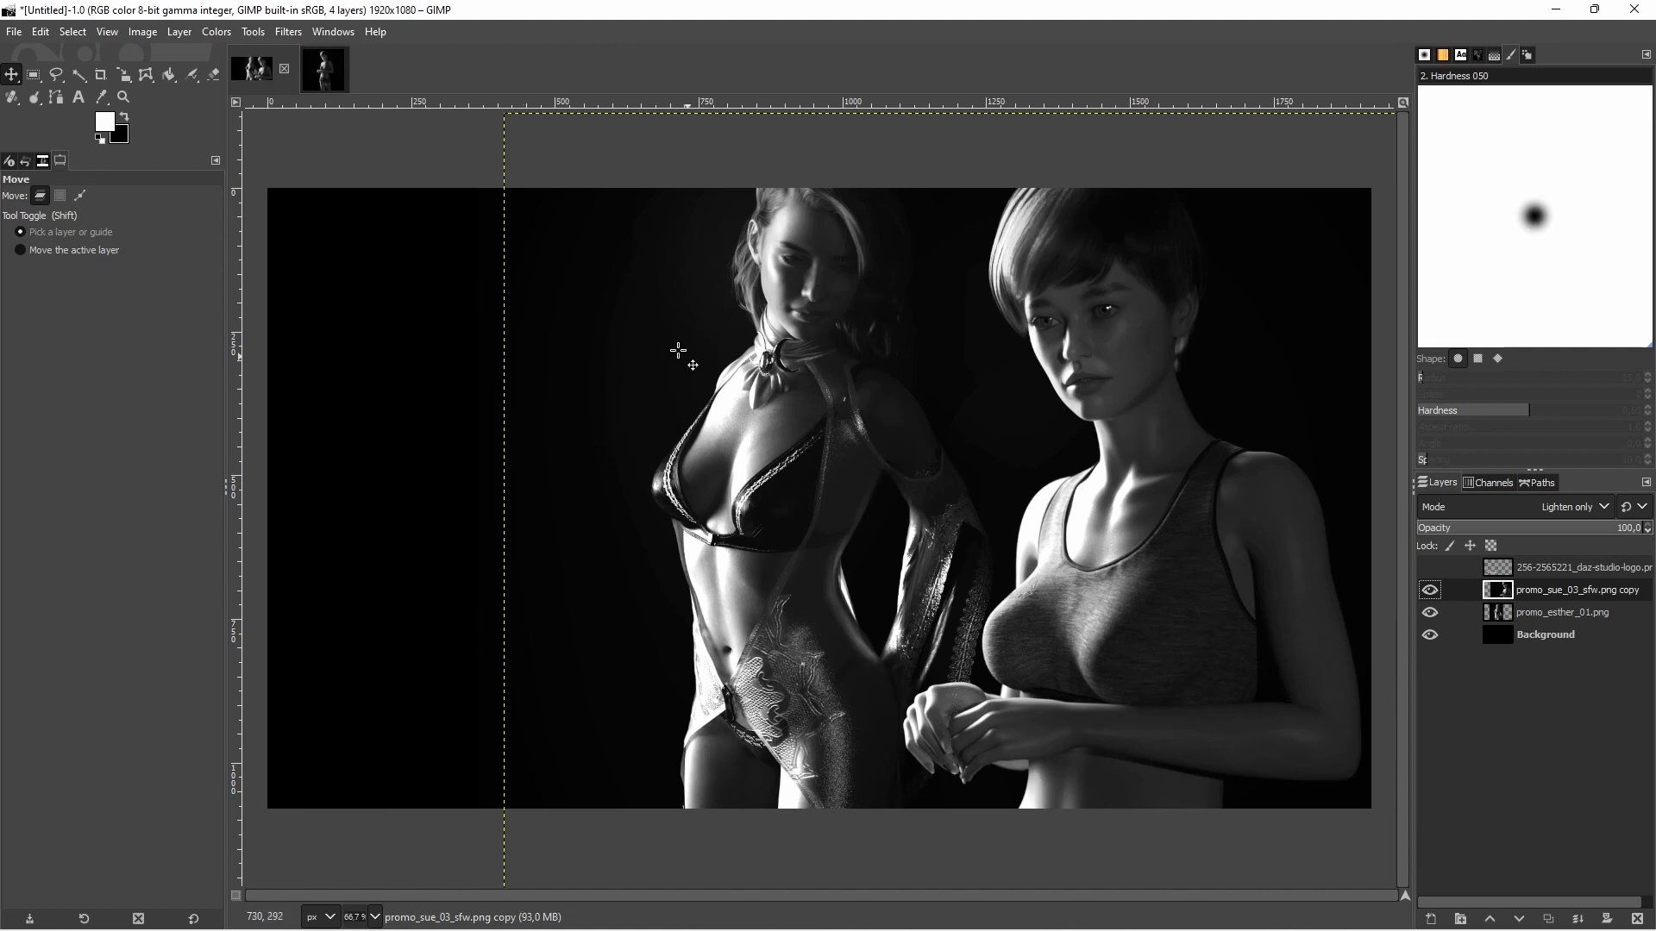
drag(517, 141, 529, 140)
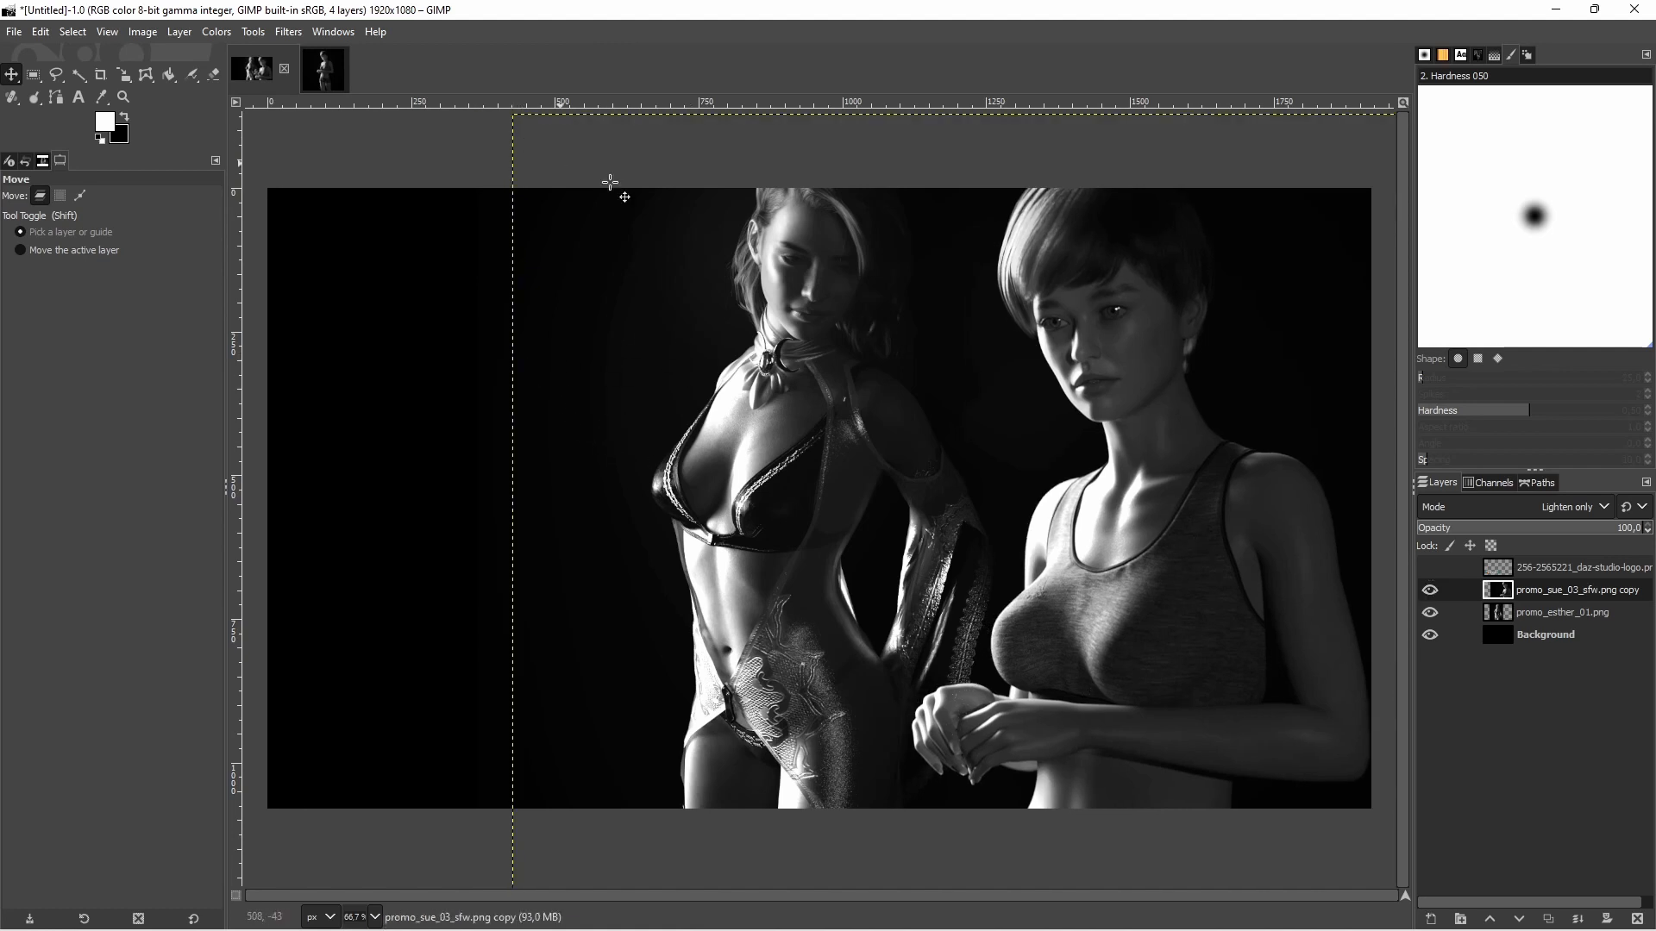
click(1561, 614)
drag(492, 226, 527, 221)
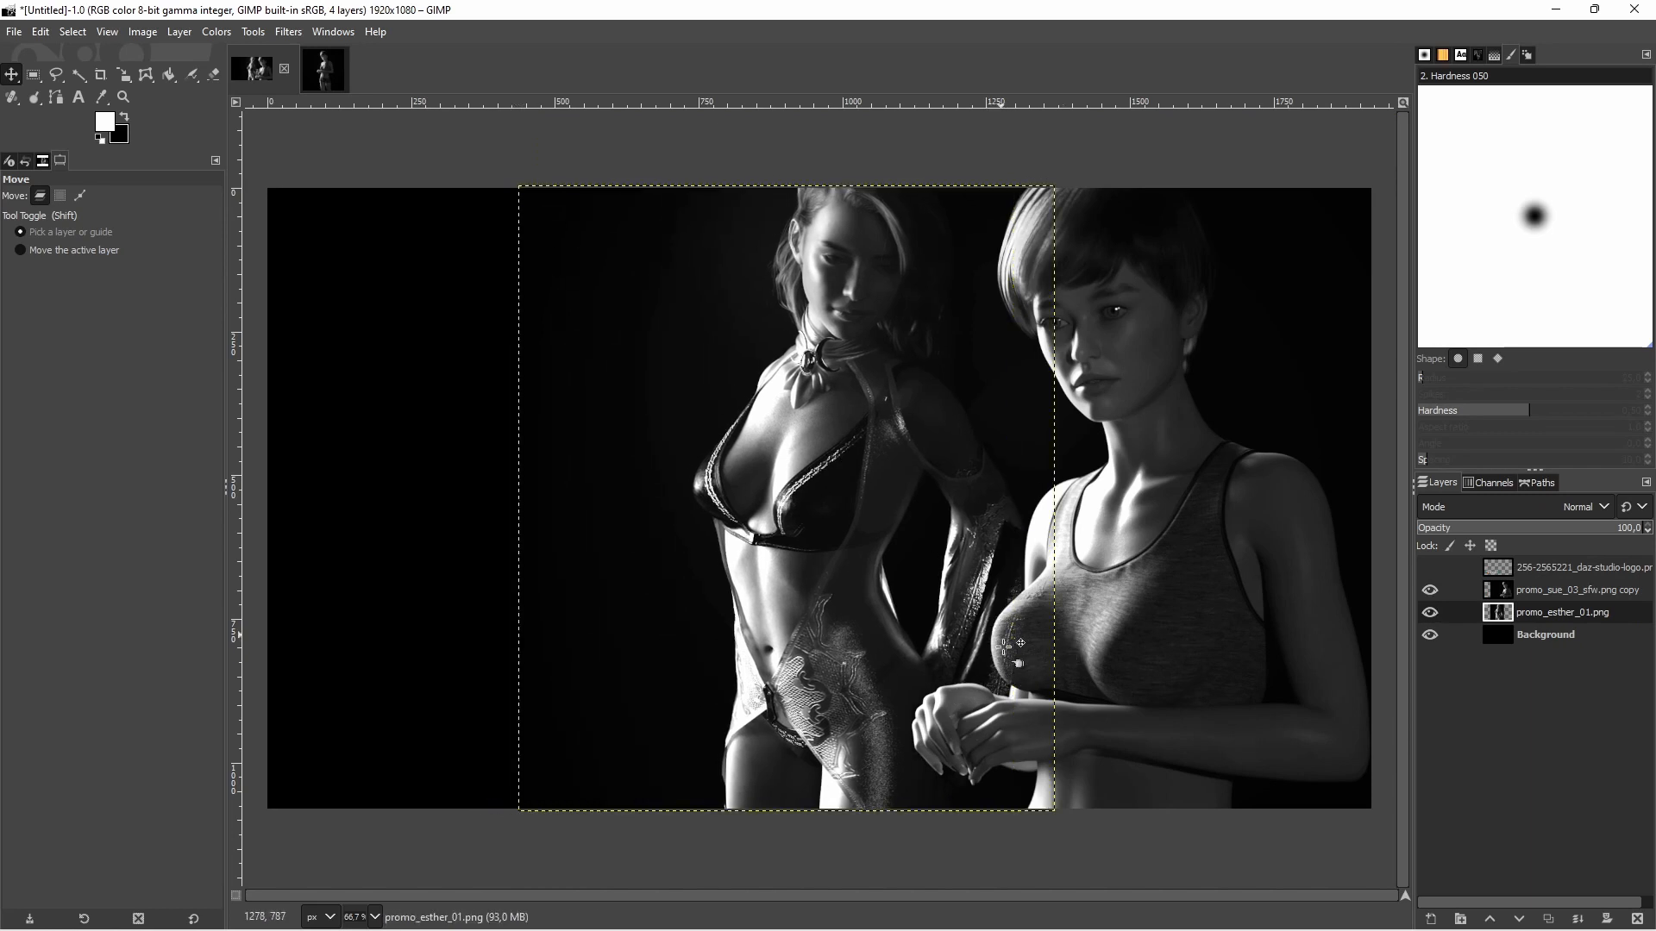
key(ctrl+z)
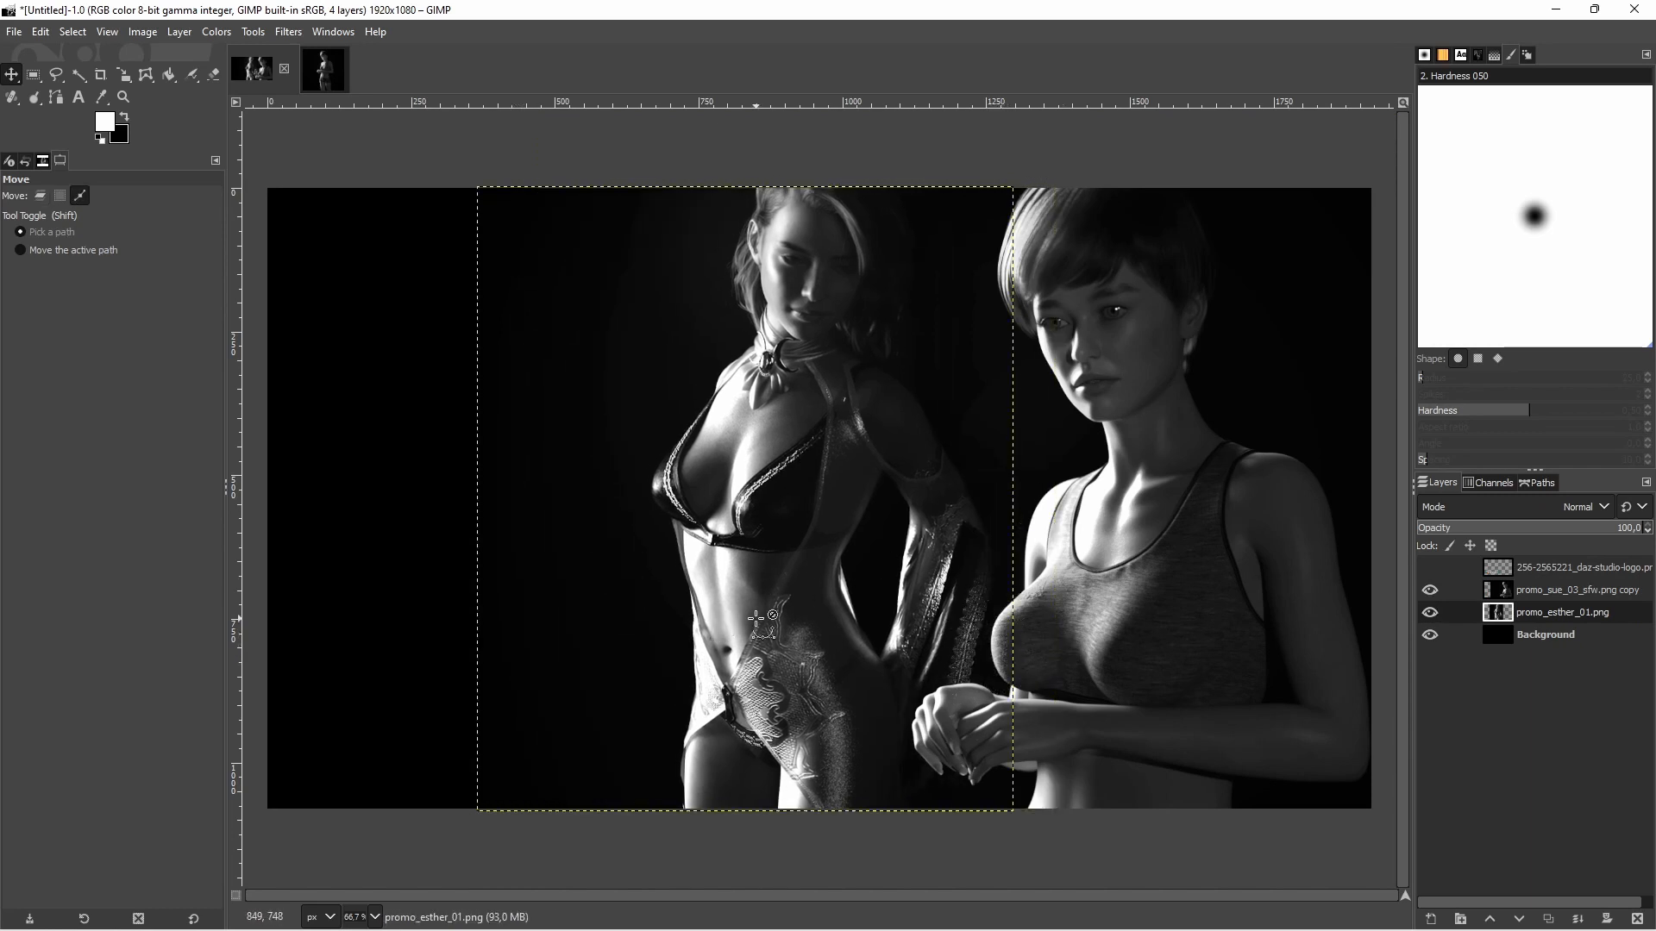
key(ctrl+z)
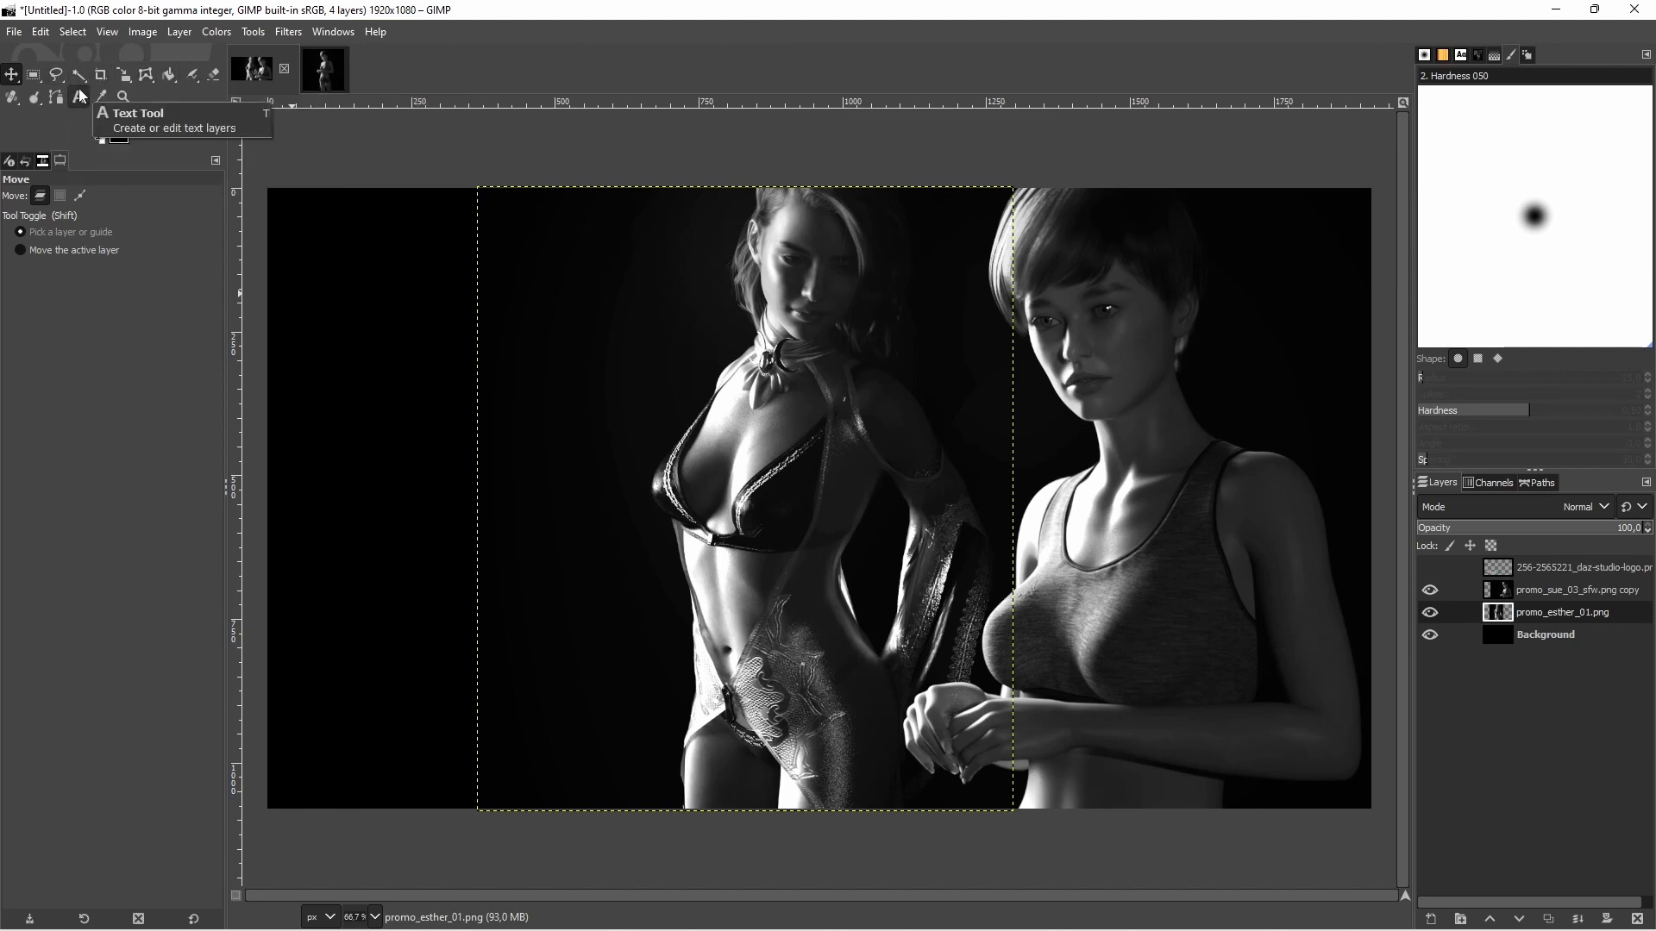
On the promo_esther_01.png layer, erase the sleeve specks showing through the front figure's hands, using the Eraser at size 36
click(214, 74)
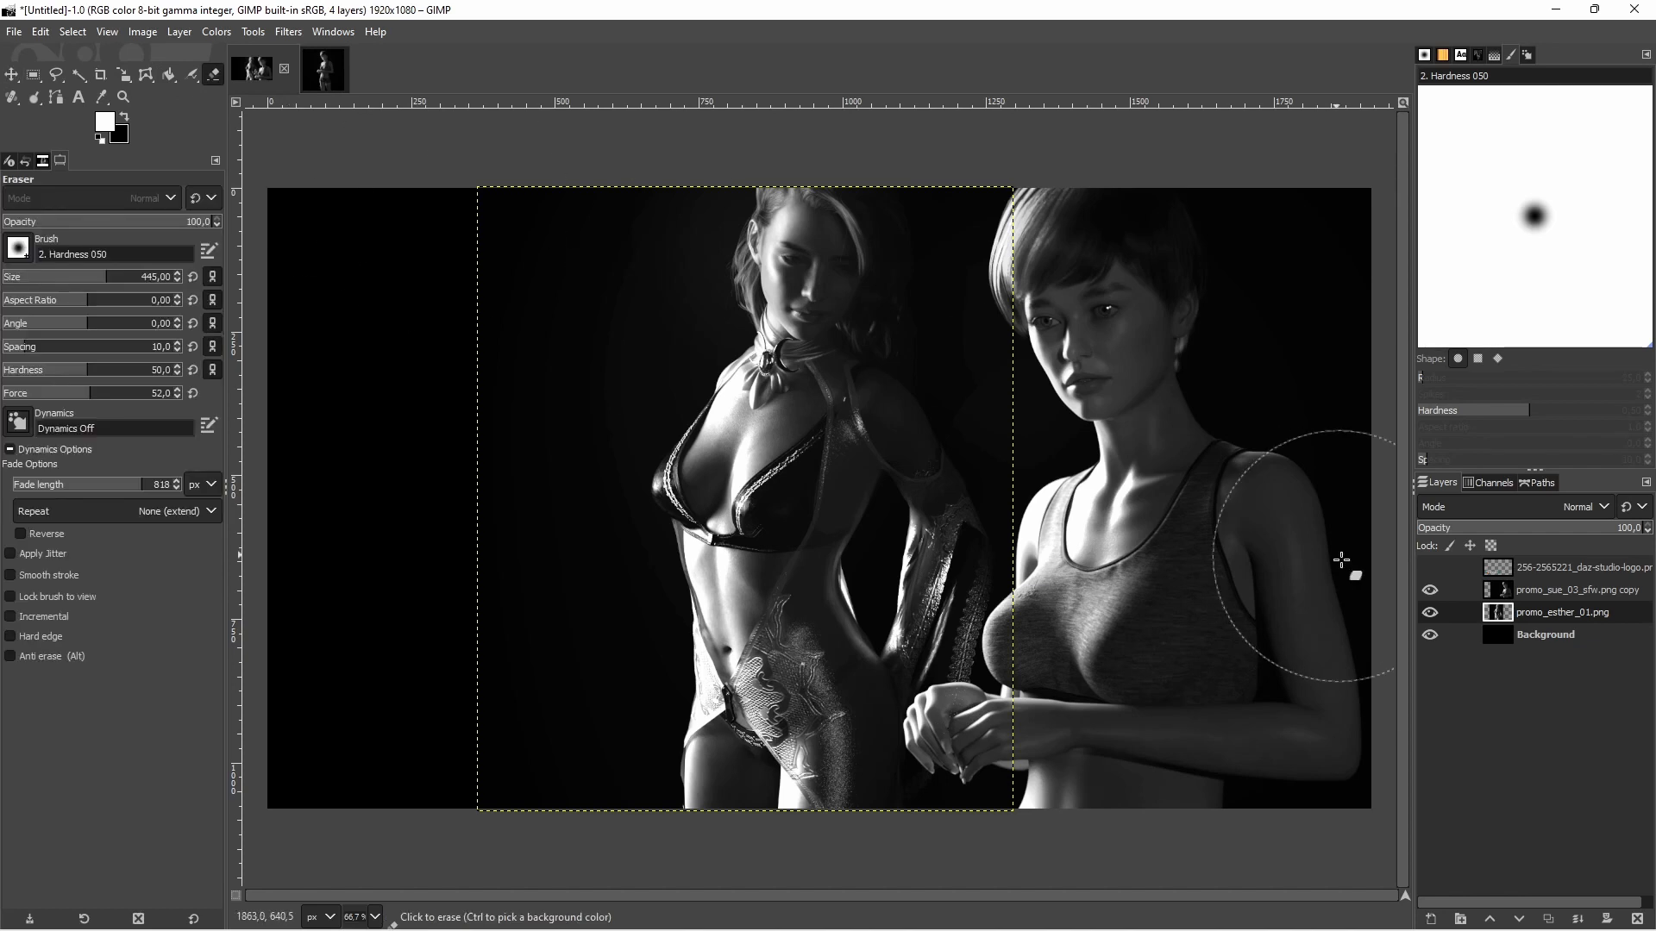
click(1538, 595)
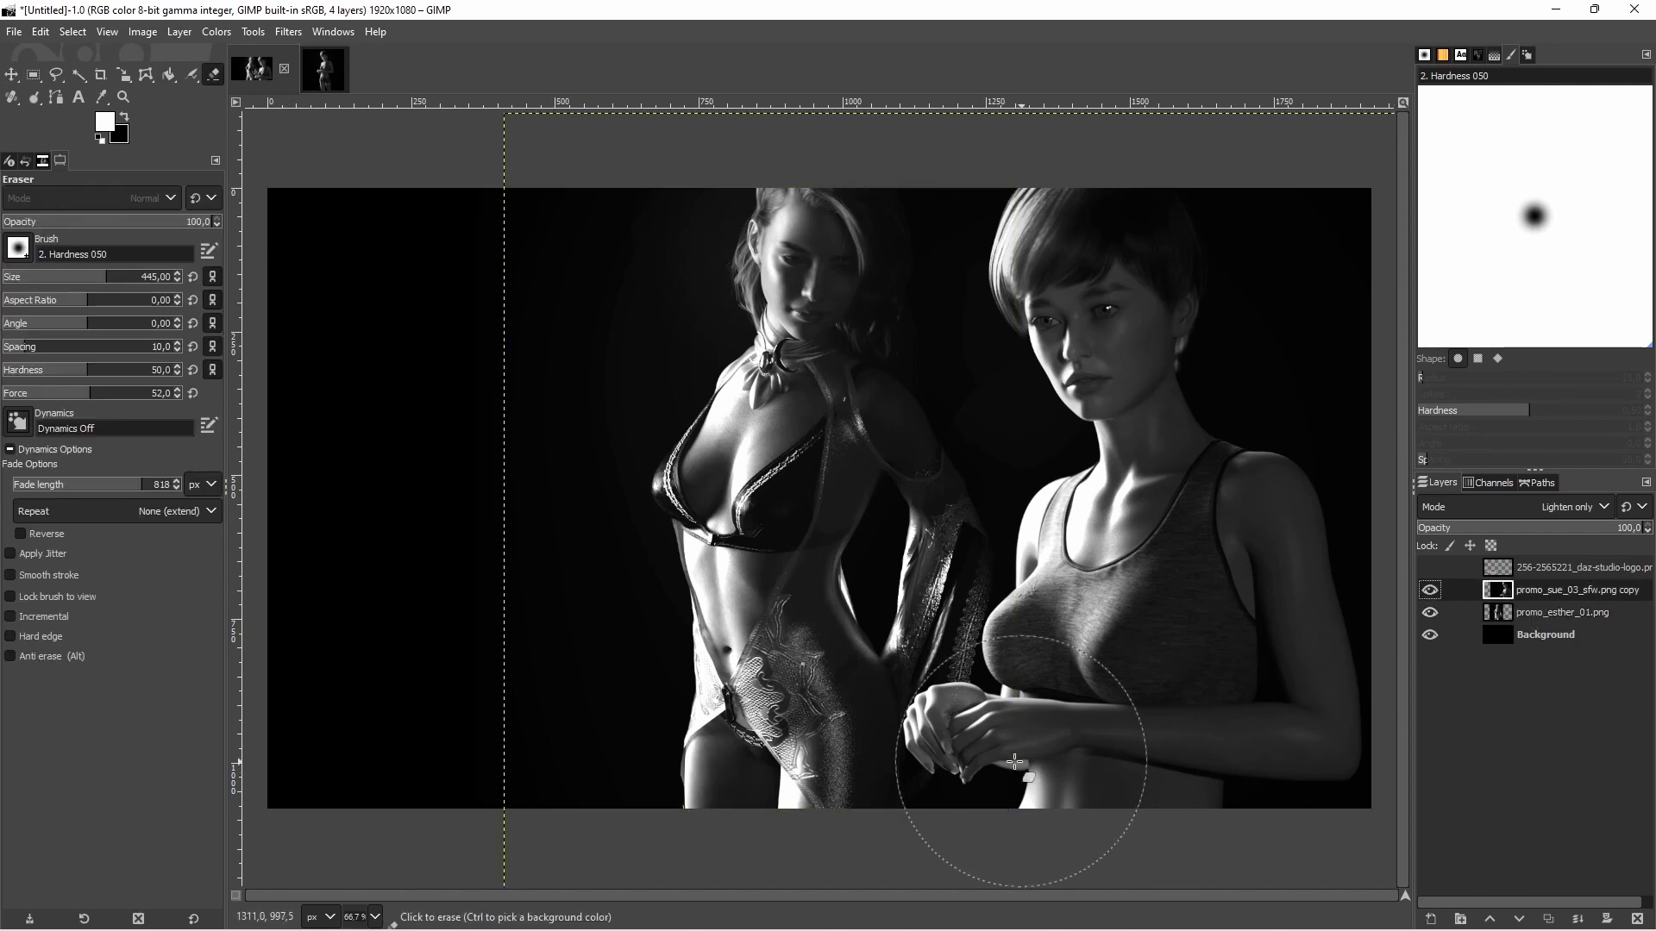
click(1532, 620)
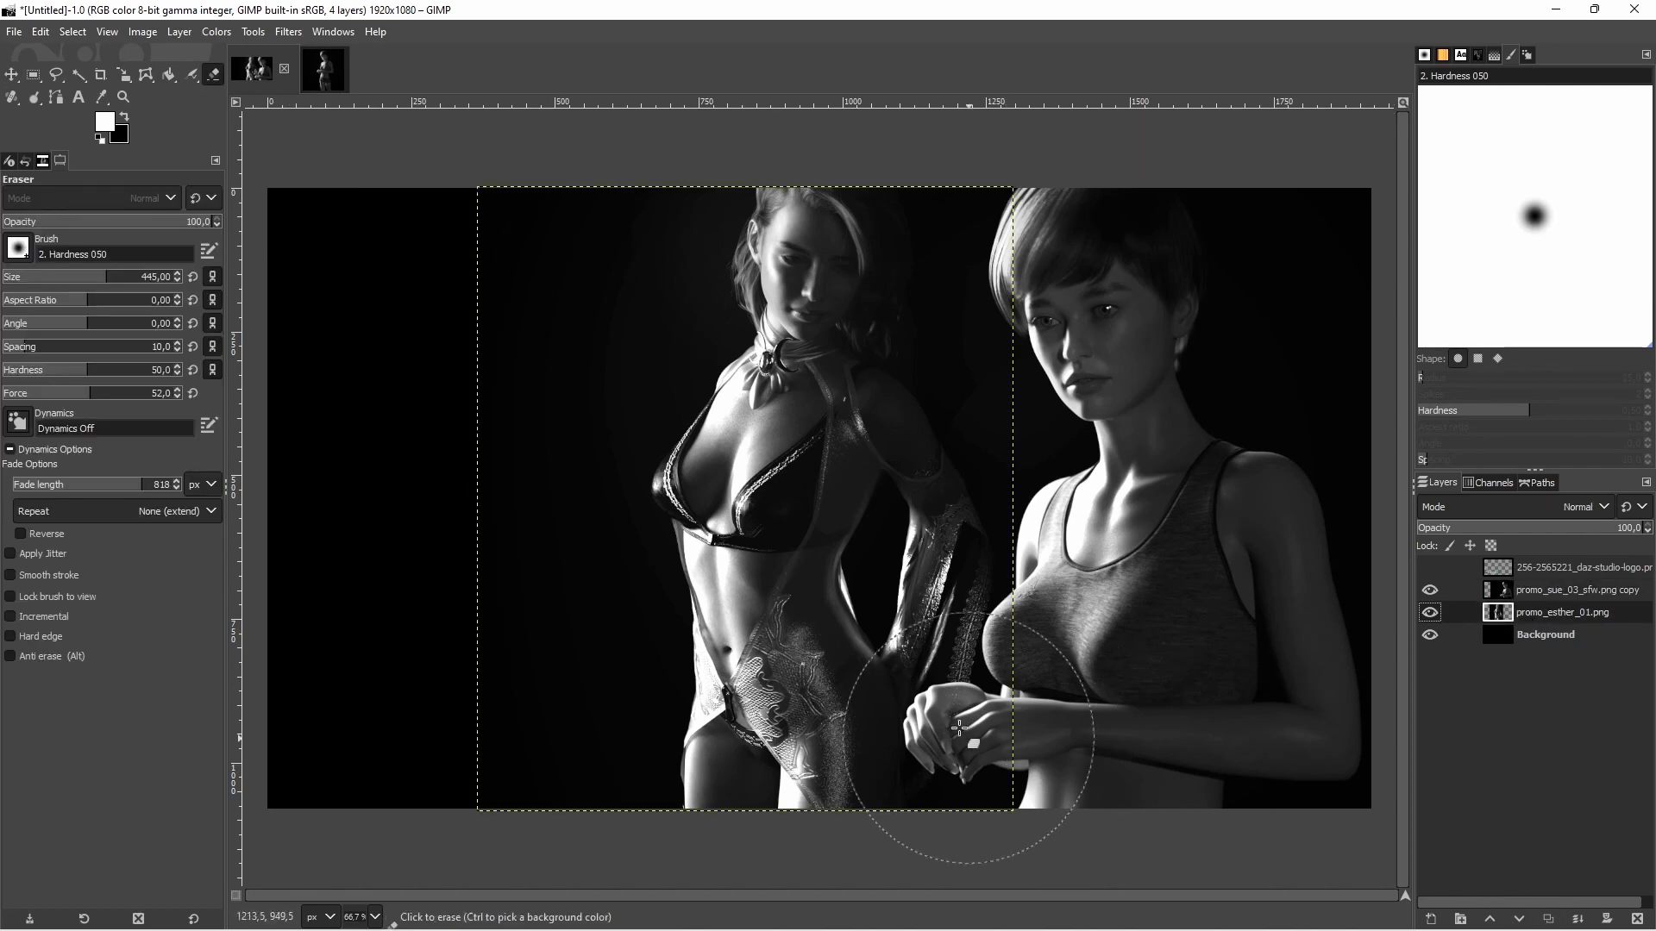
scroll(953, 714, up, 5)
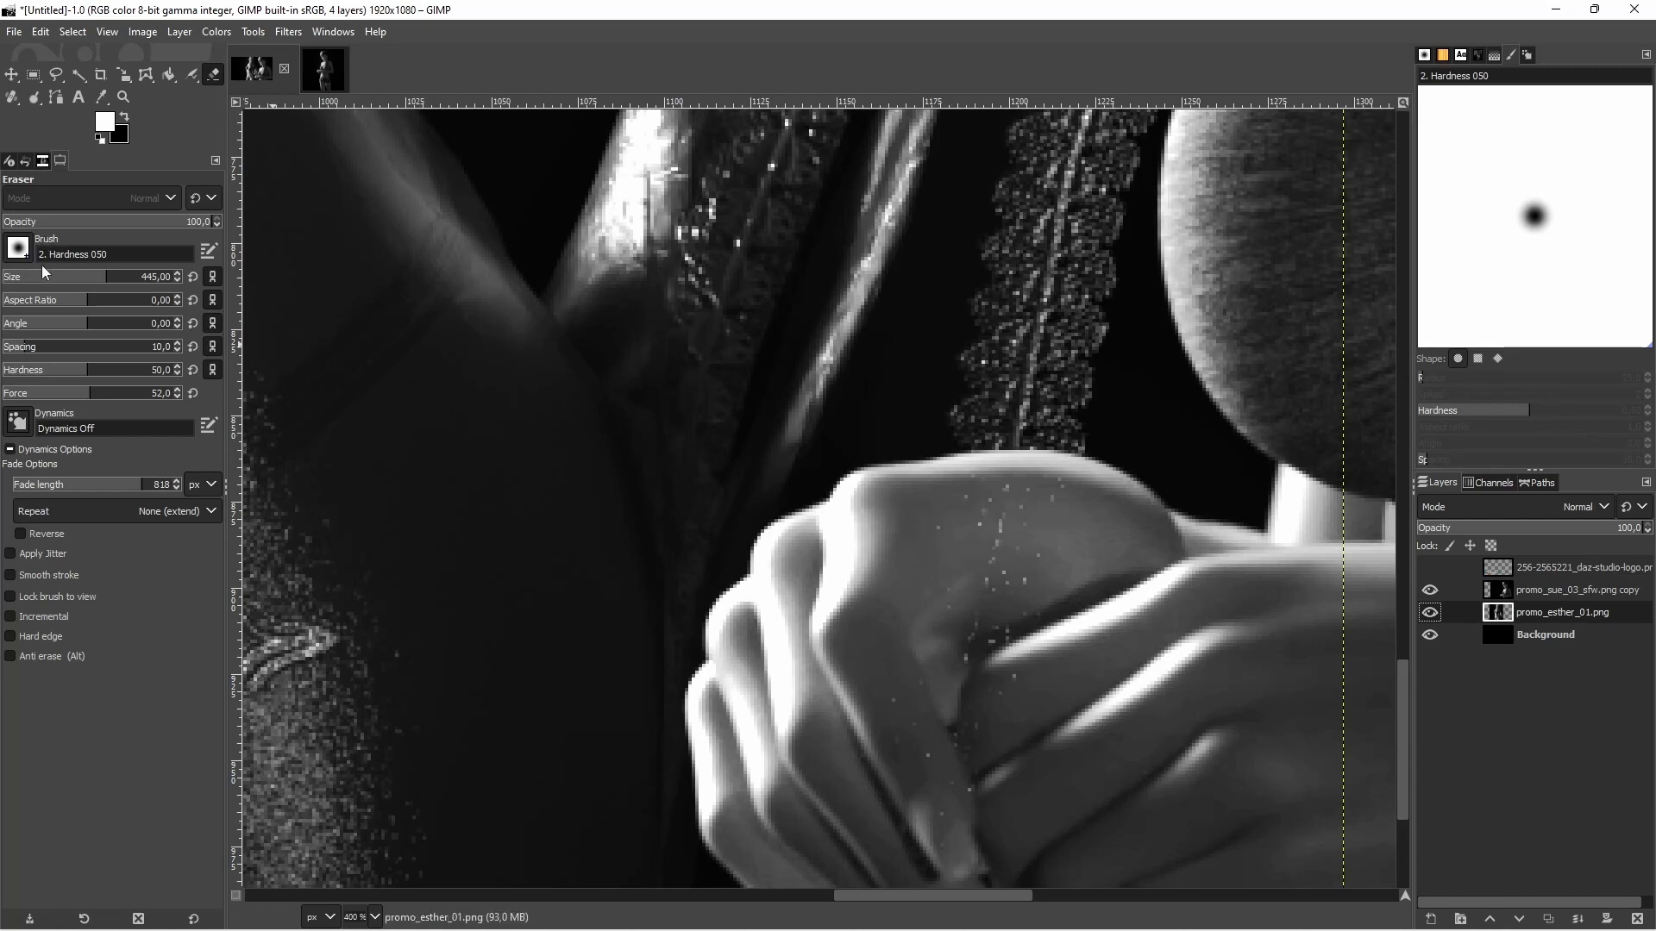
drag(44, 273, 24, 275)
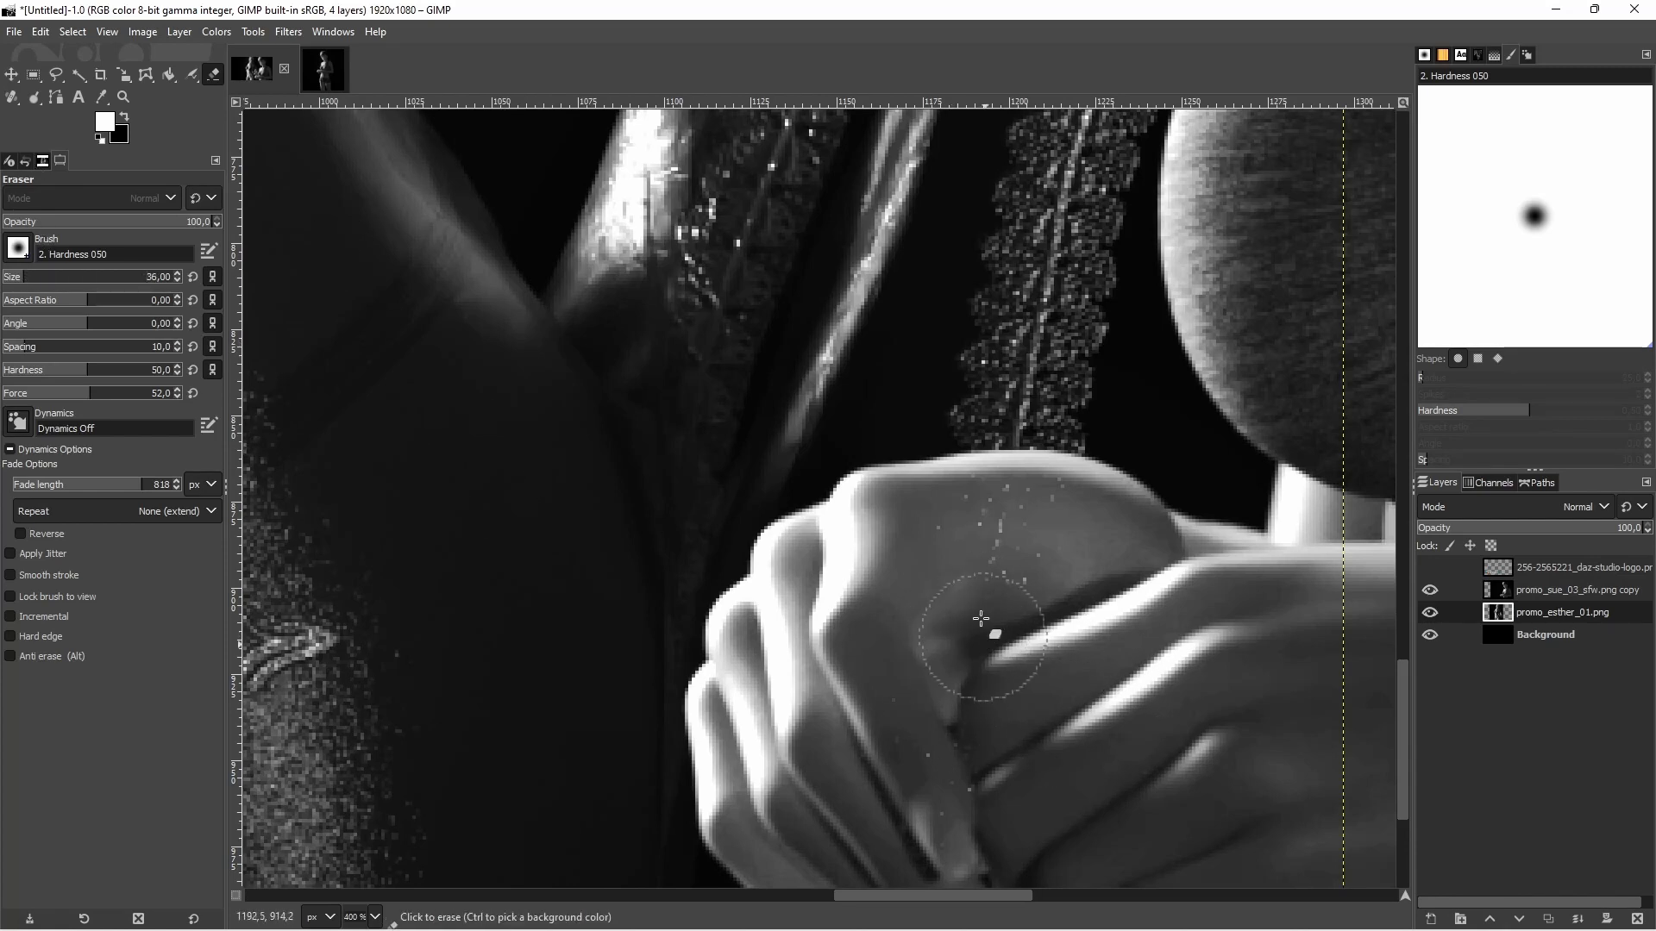
mouse_move(981, 618)
mouse_down()
mouse_move(985, 521)
mouse_move(1023, 531)
mouse_move(1006, 521)
mouse_move(987, 524)
mouse_move(925, 737)
mouse_move(963, 810)
mouse_up()
scroll(1083, 656, down, 4)
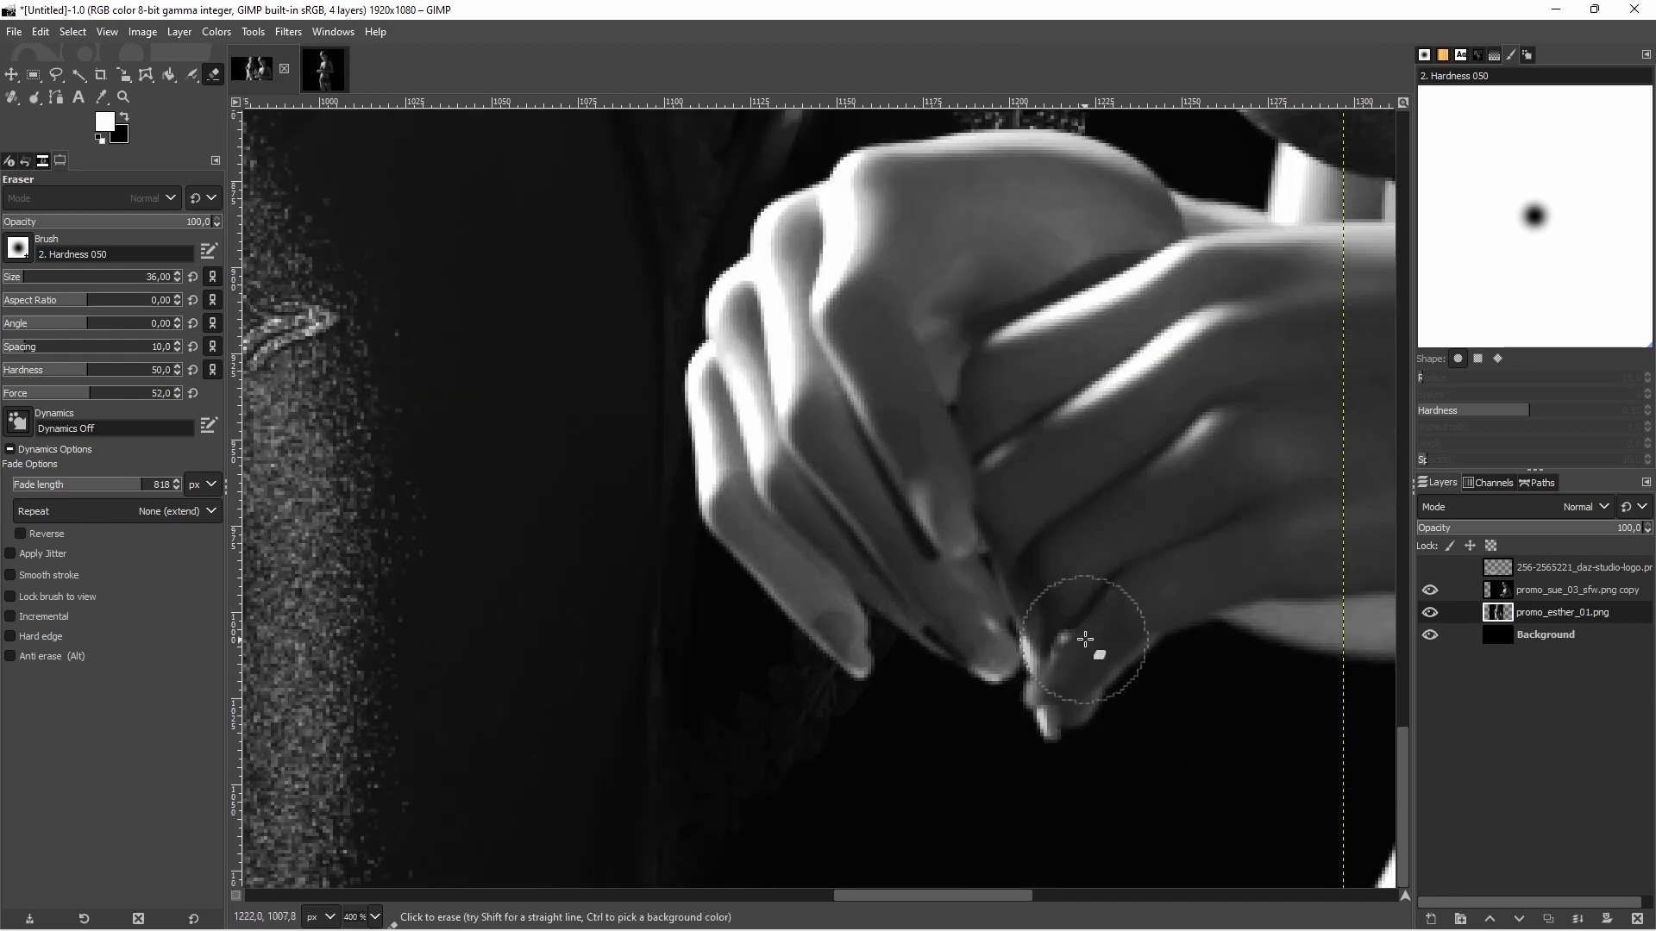
scroll(1084, 638, down, 2)
scroll(1046, 488, down, 1)
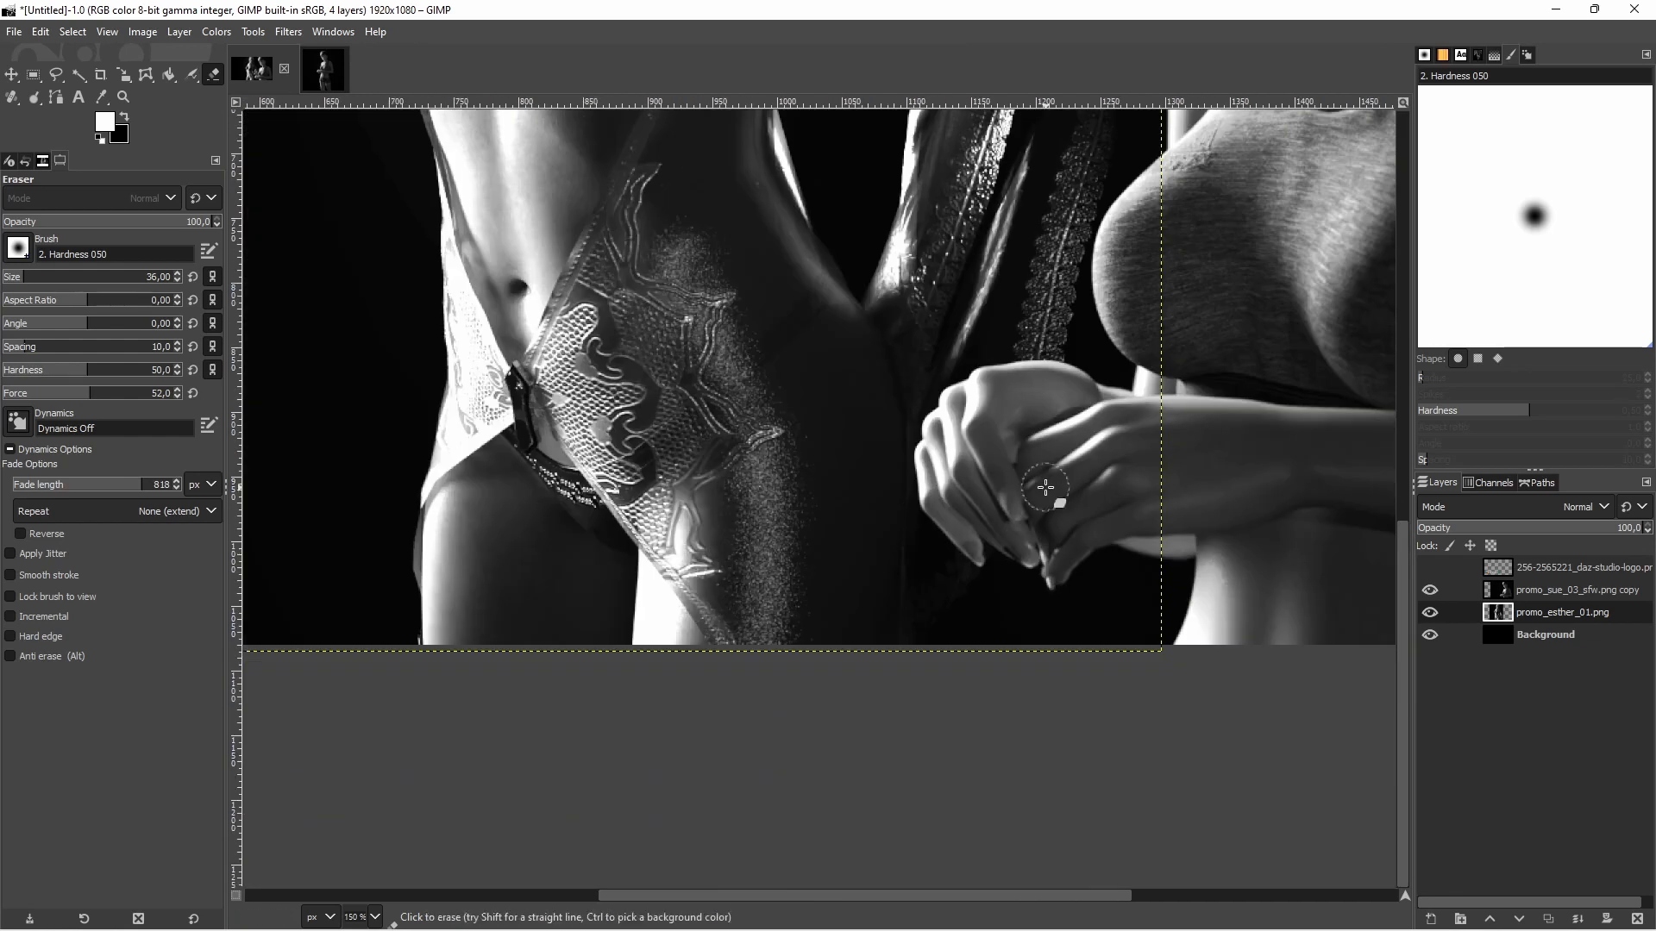
scroll(1046, 488, down, 3)
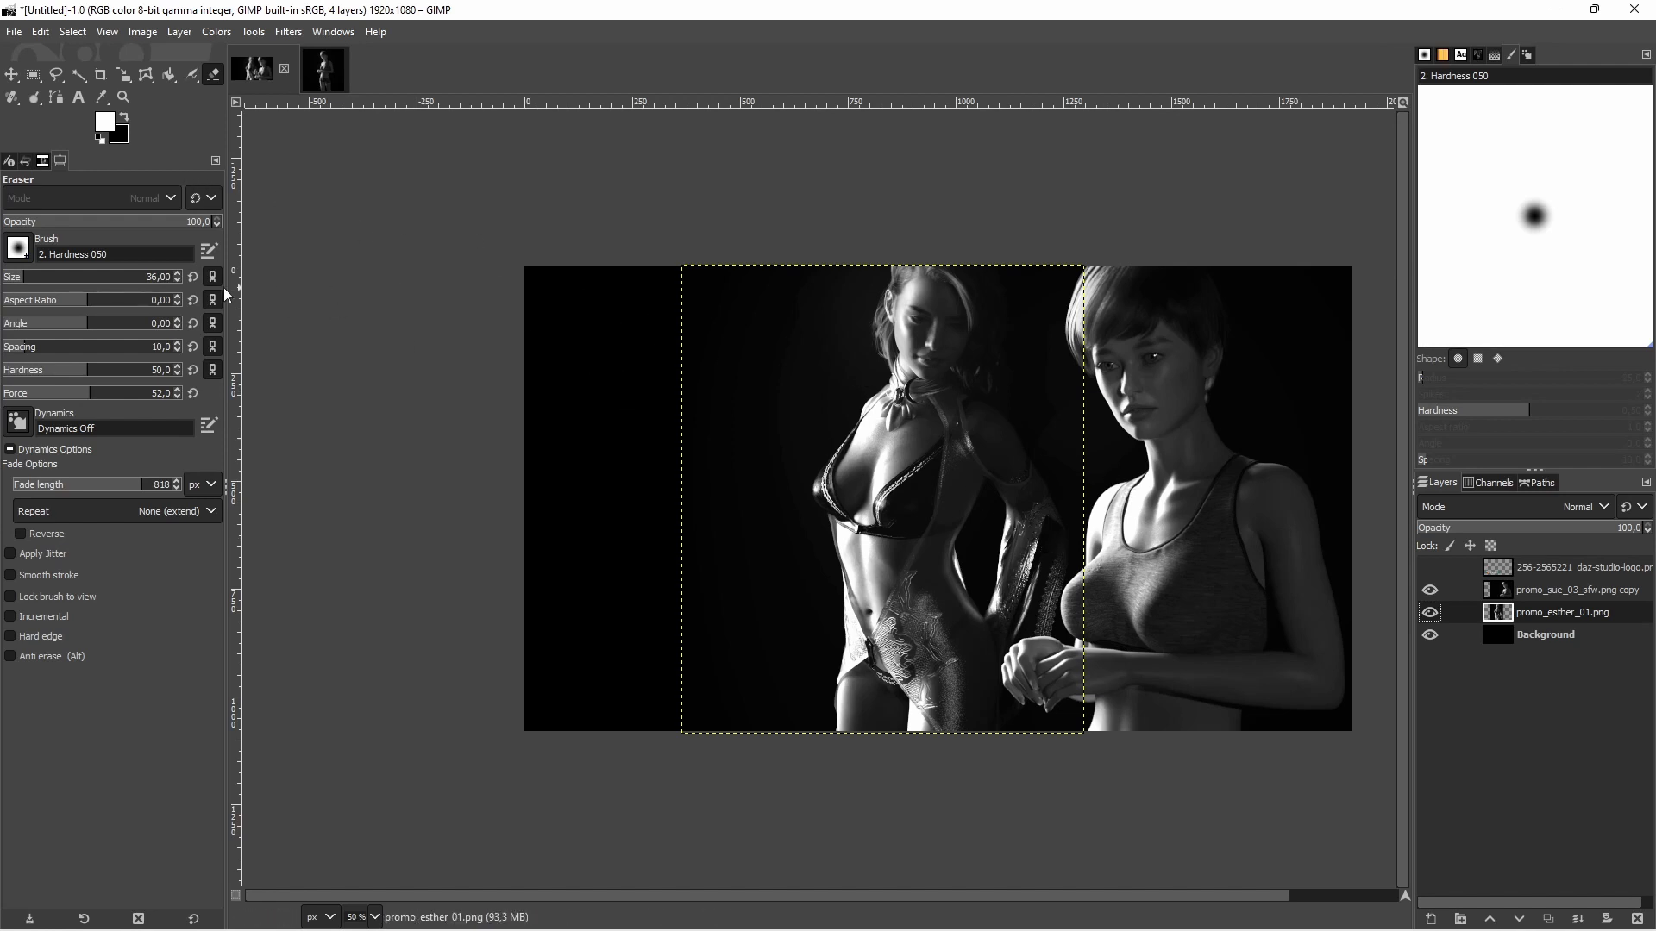
Select the Daz3D logo layer and make it visible again
click(1531, 569)
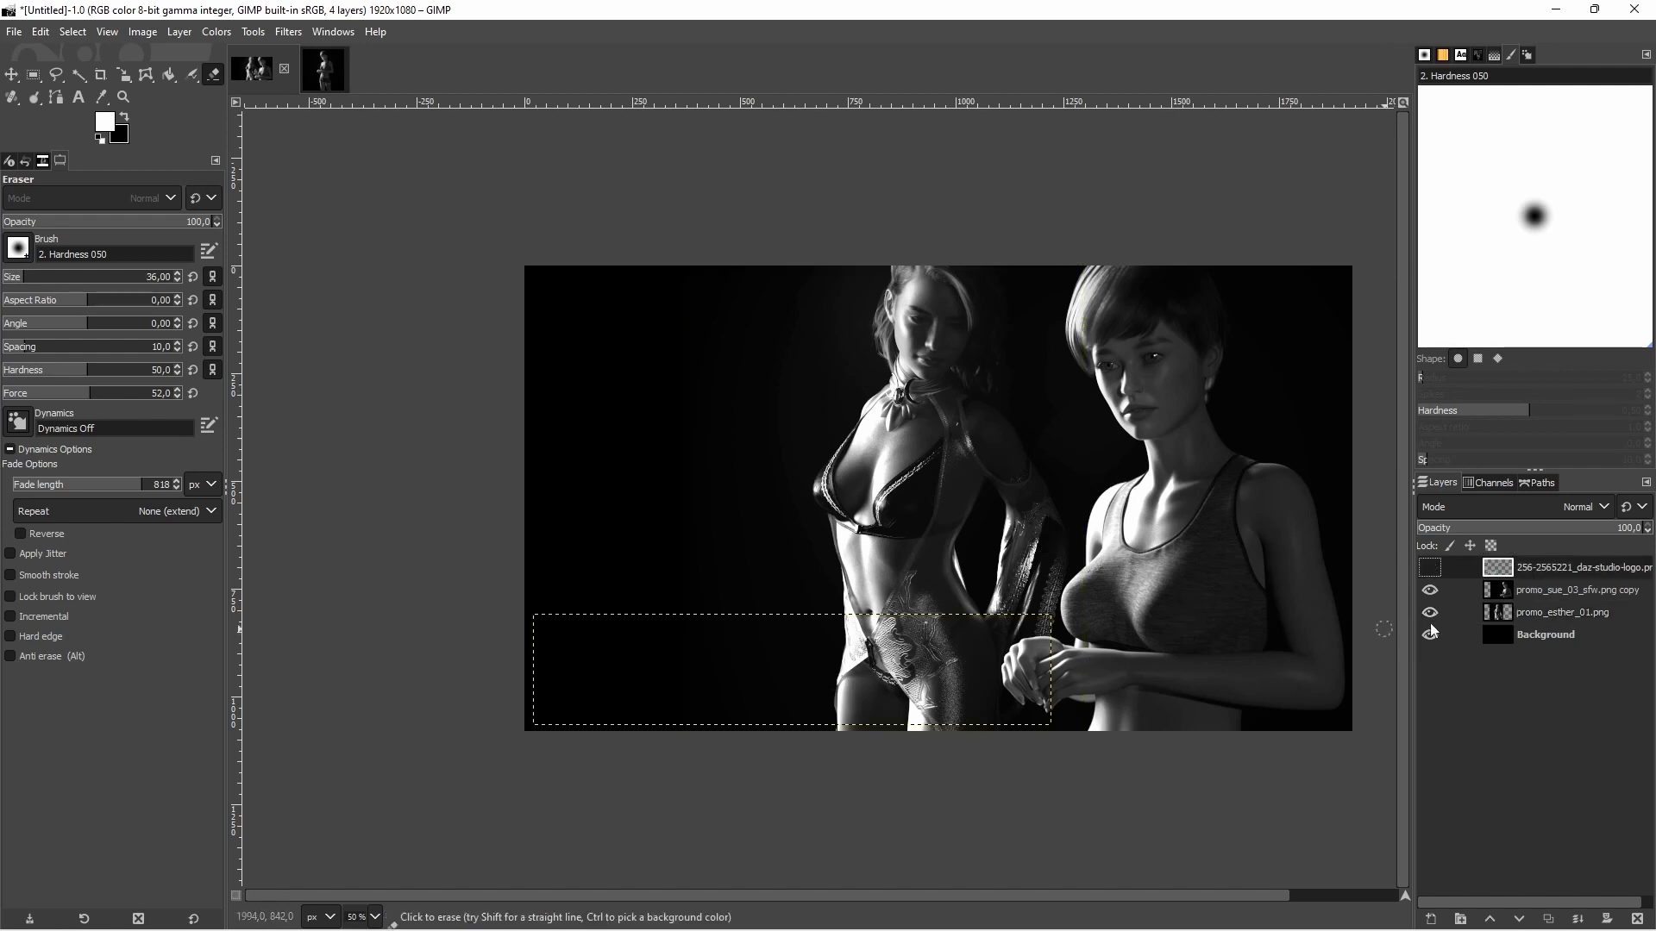
click(1430, 567)
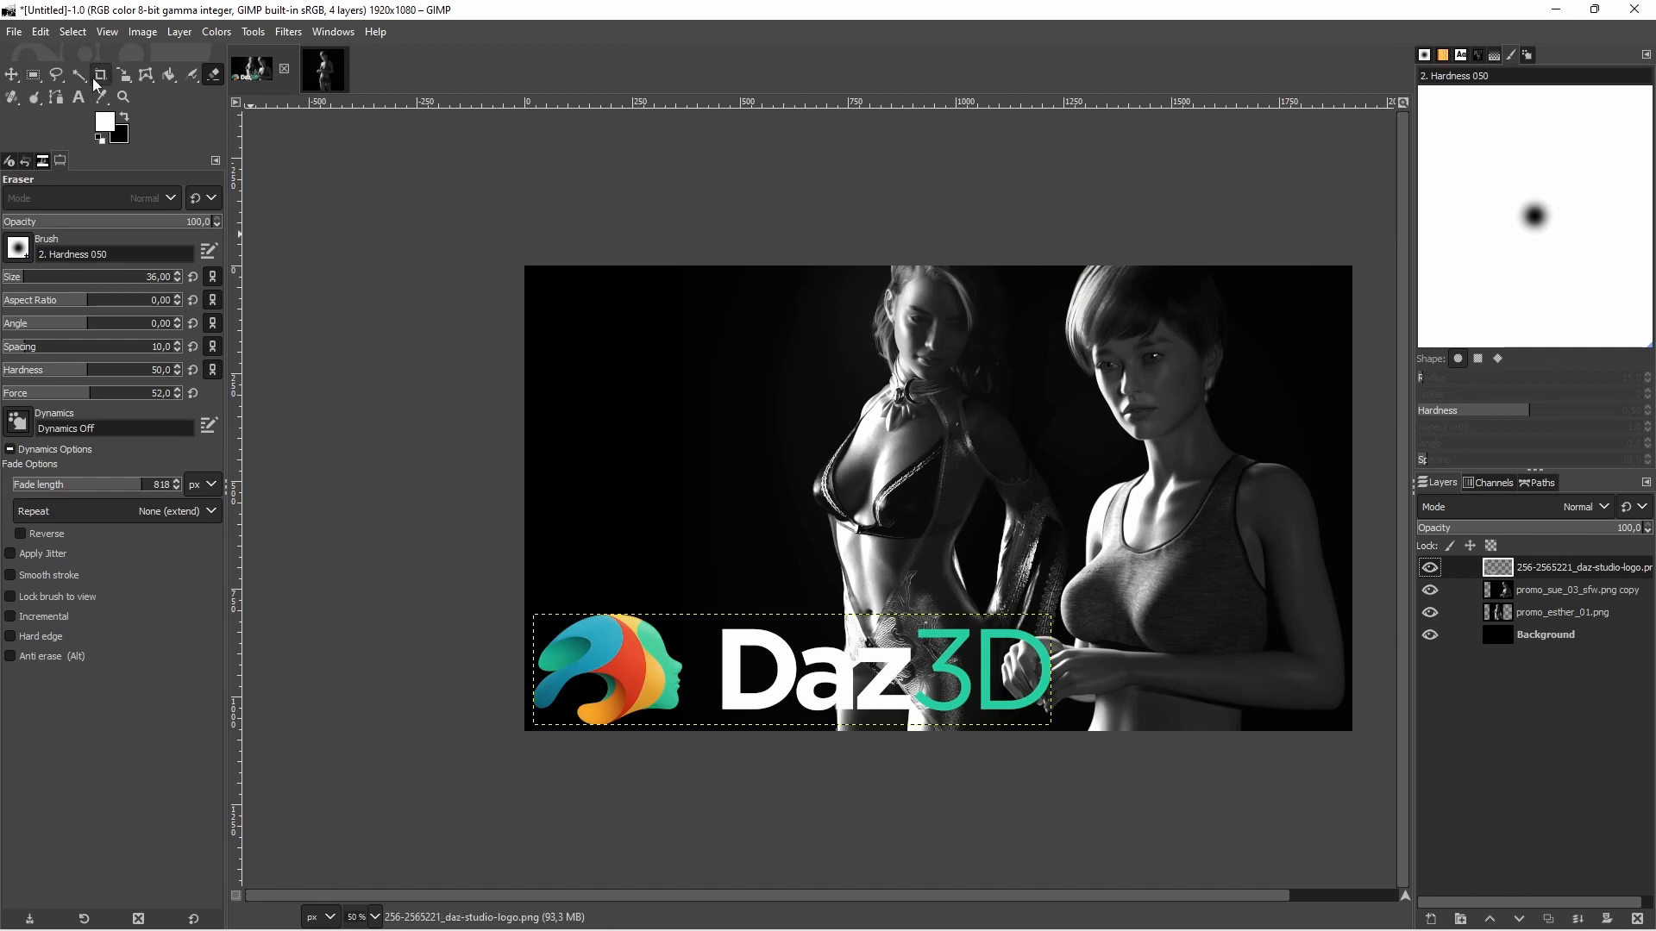
Try scaling the Daz3D logo down proportionally to 1053 × 226 px, and undo the scaling
click(123, 77)
click(623, 688)
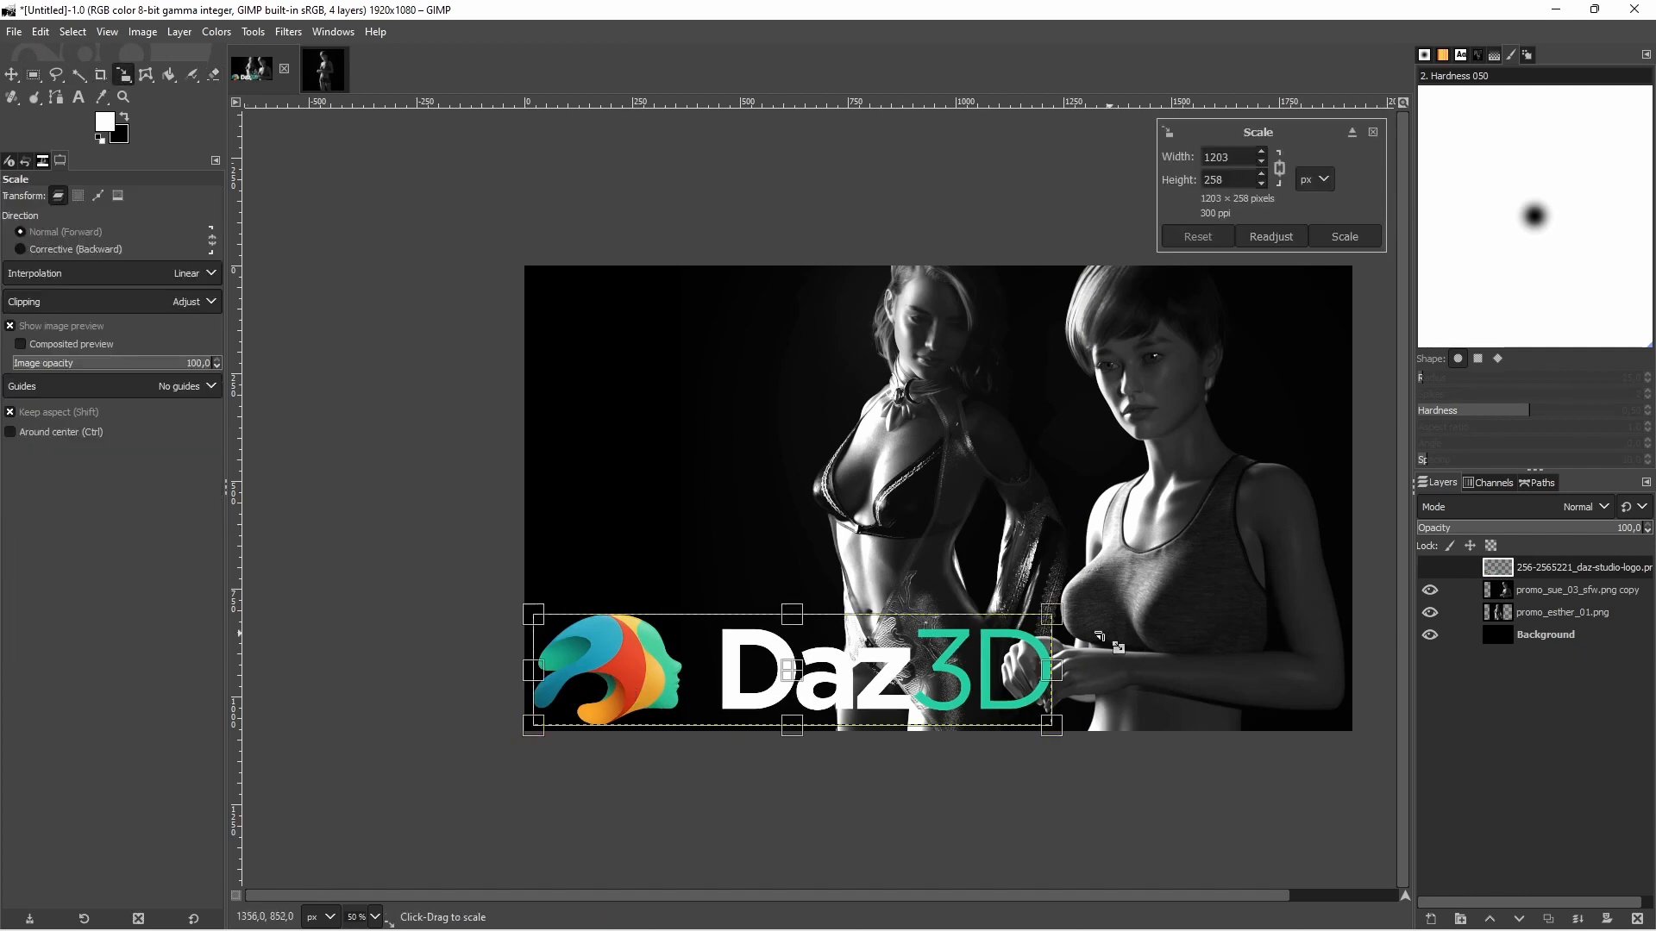
drag(1060, 619, 987, 628)
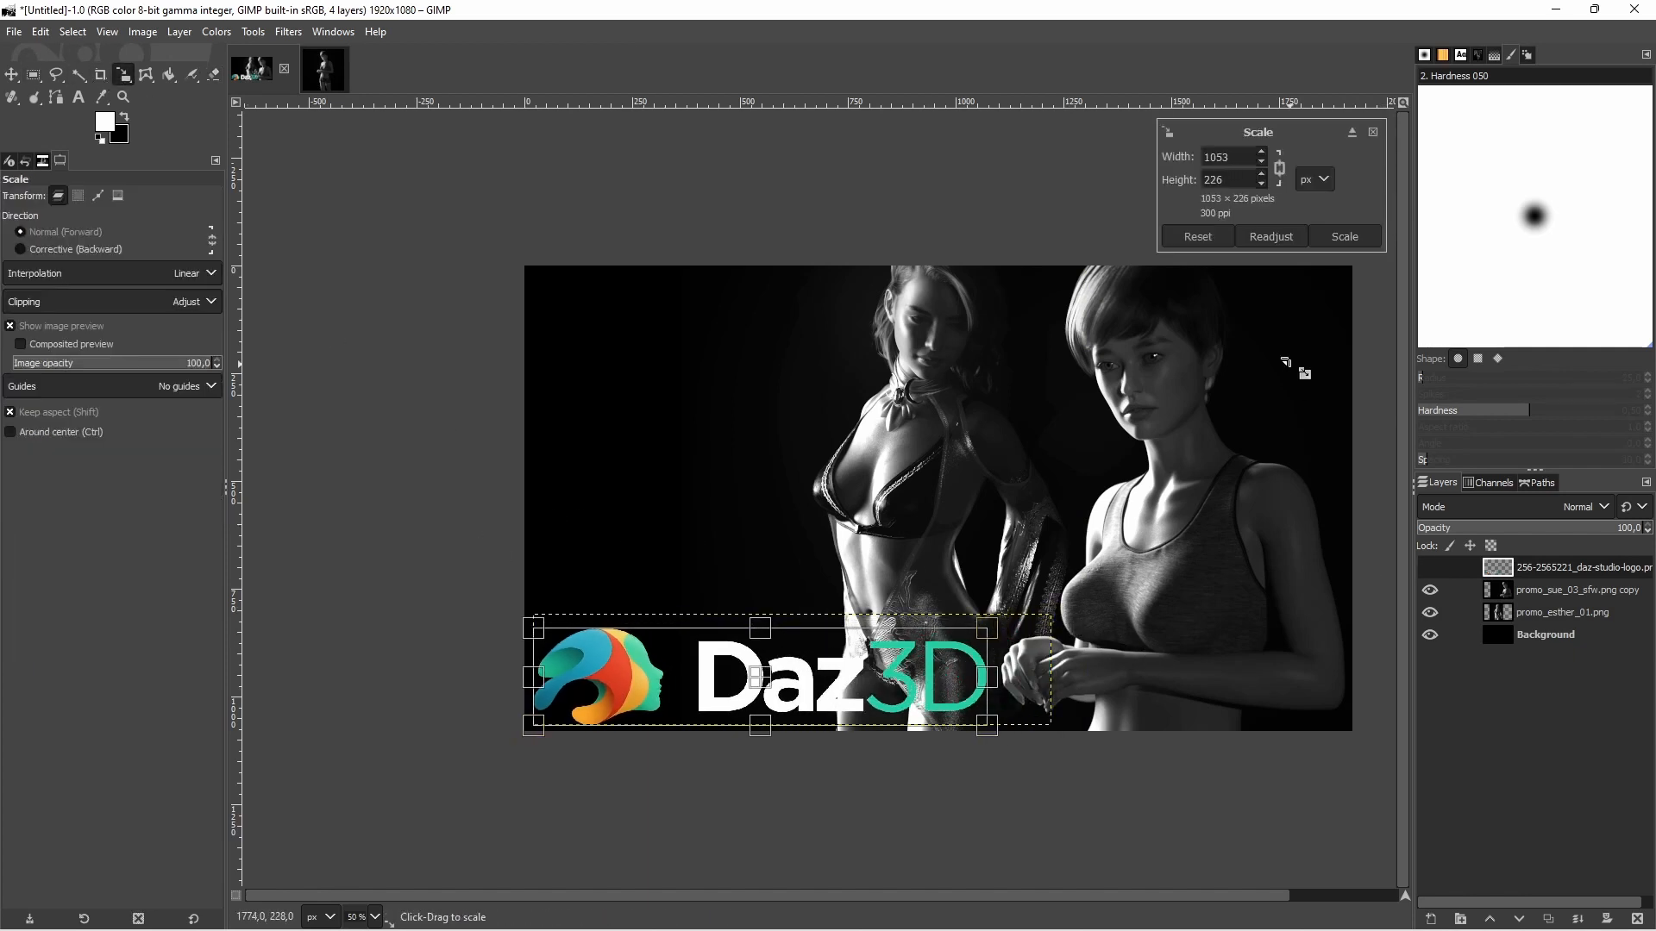
click(1343, 237)
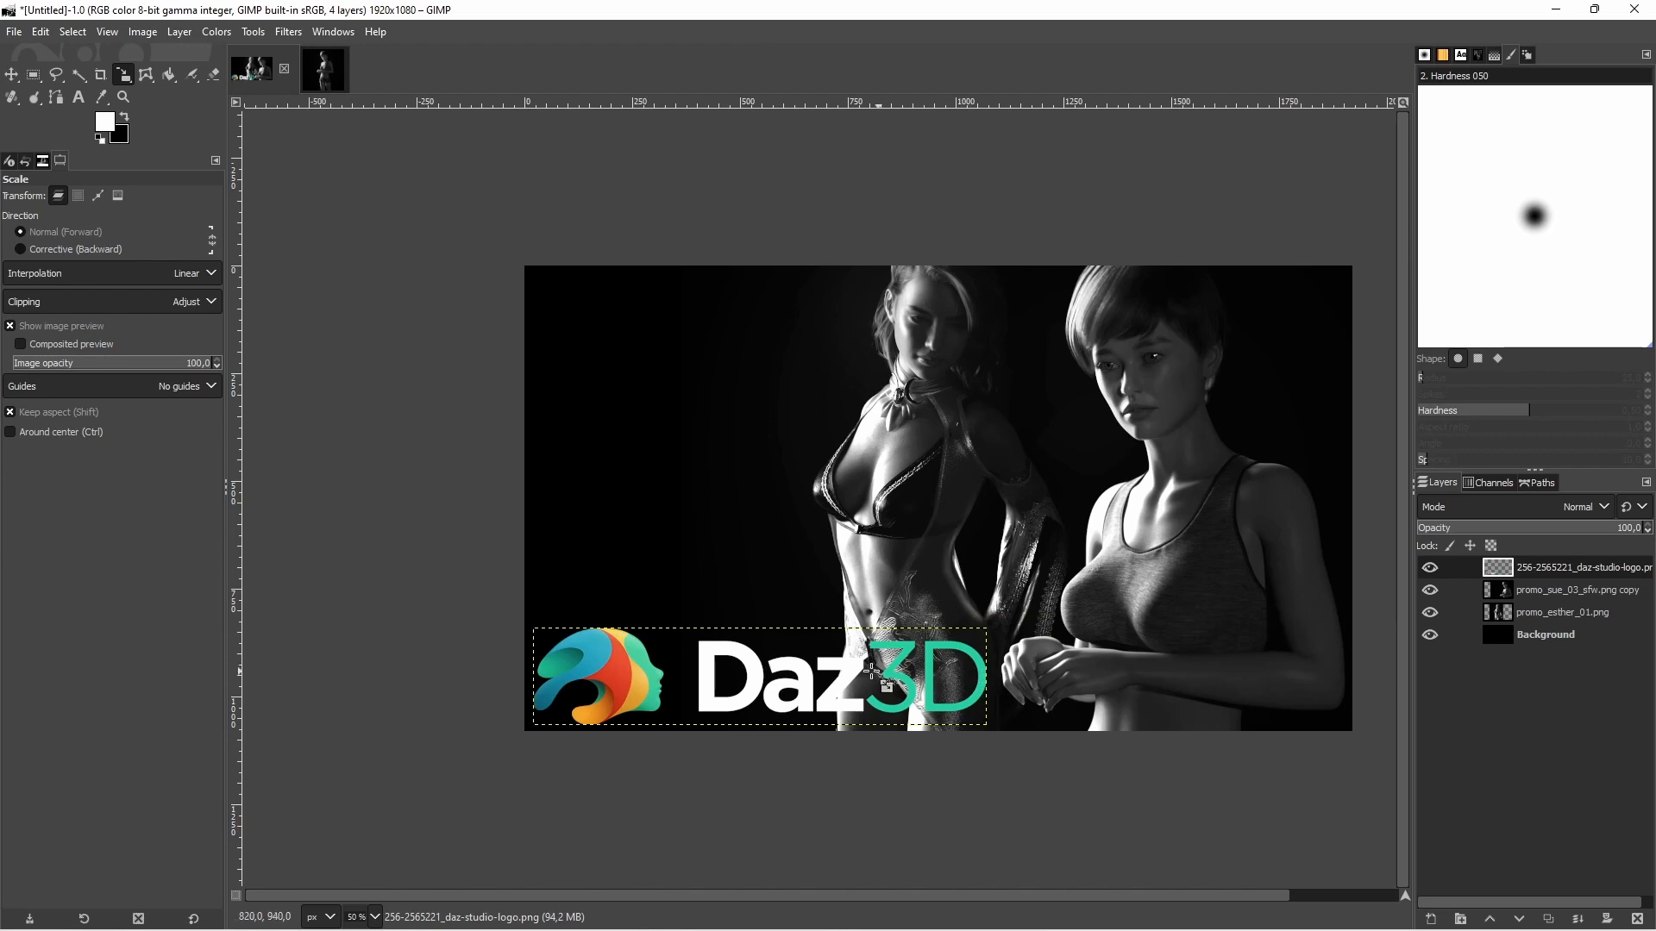
key(ctrl+z)
Scale the Daz3D logo down proportionally toward its lower-left corner, so it ends short of the front figure's hands
click(670, 672)
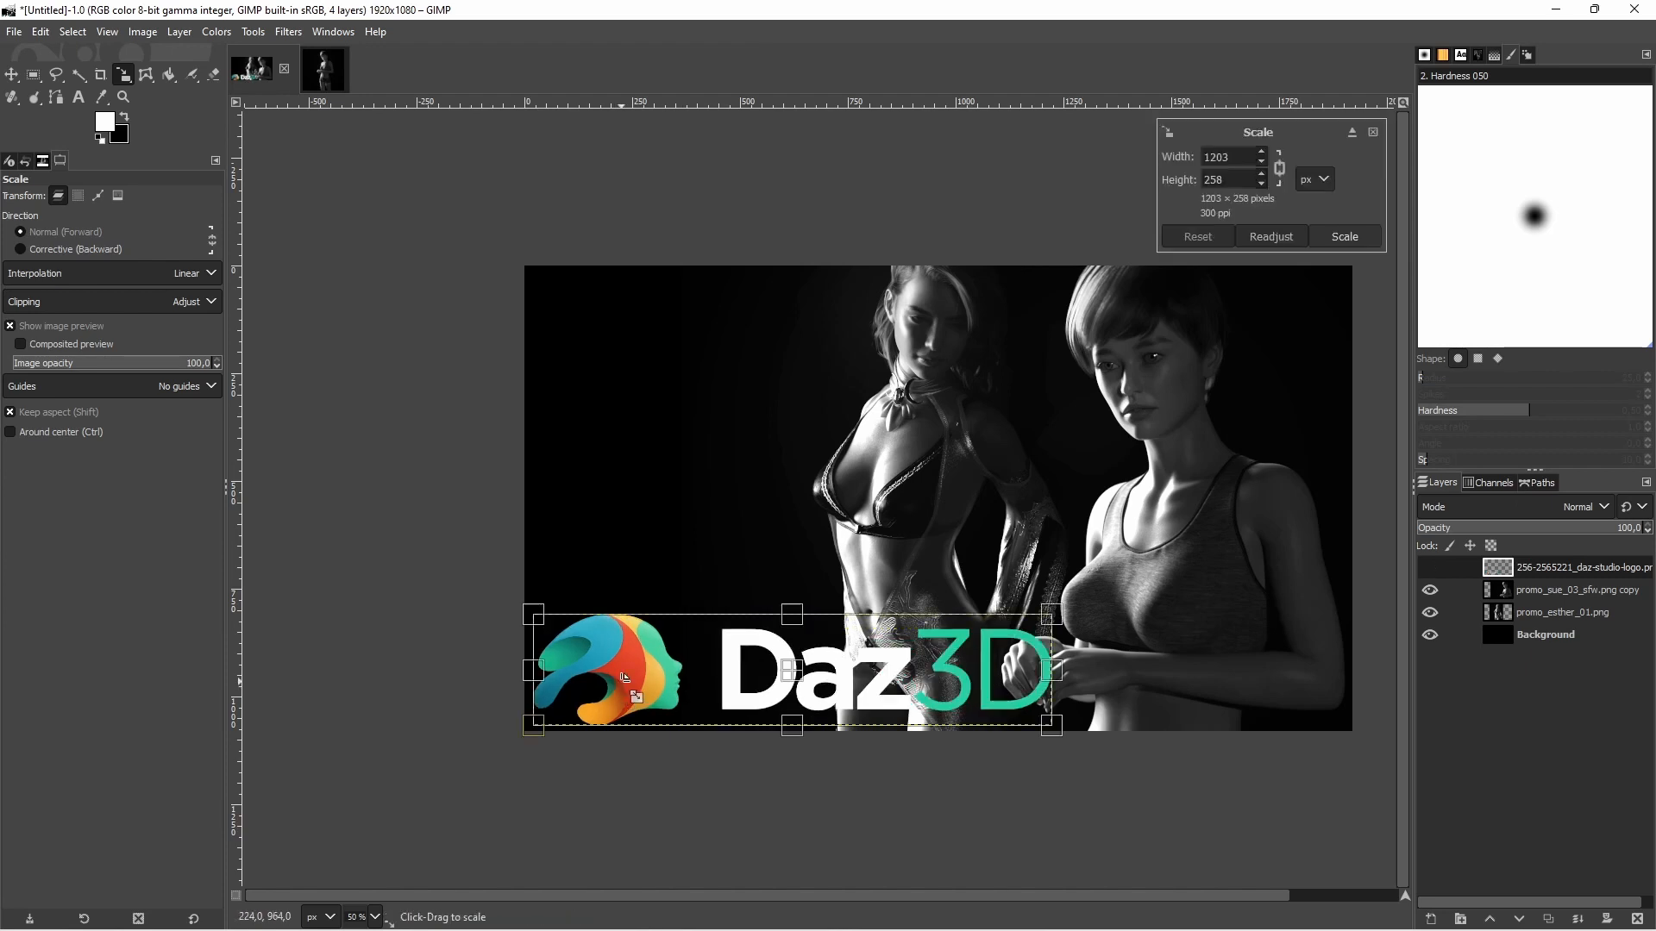
drag(1053, 615, 970, 653)
click(1343, 238)
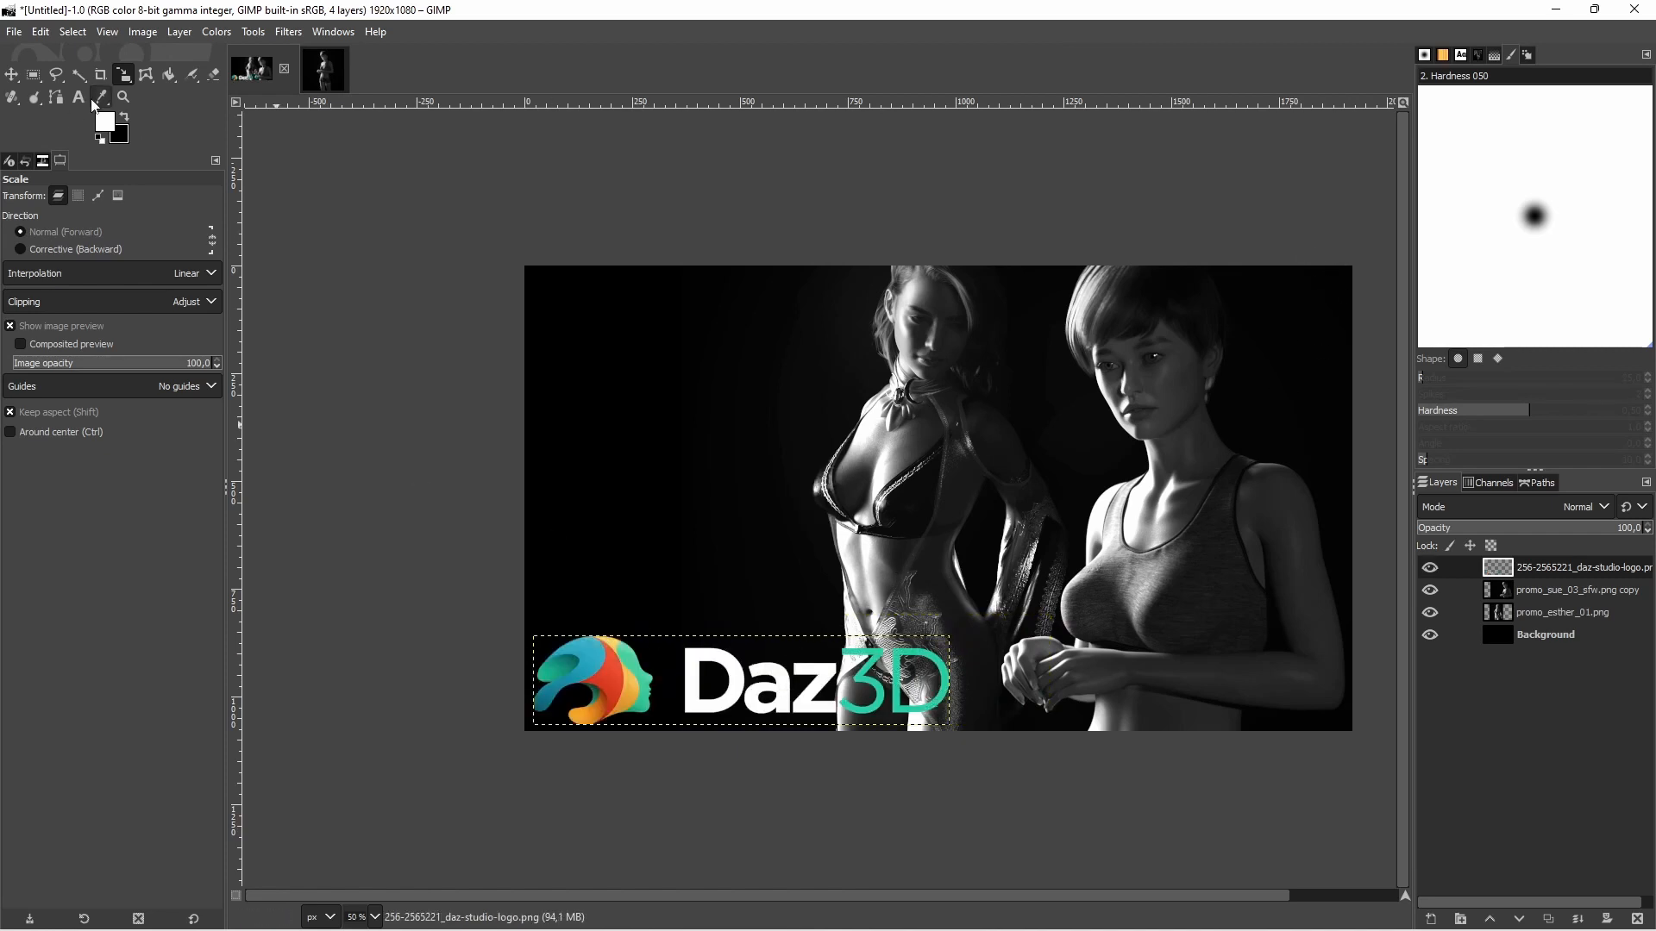
Select the transparent area around the logo with Fuzzy Select, then invert the selection and convert it to a path
click(79, 74)
click(660, 677)
scroll(759, 745, up, 1)
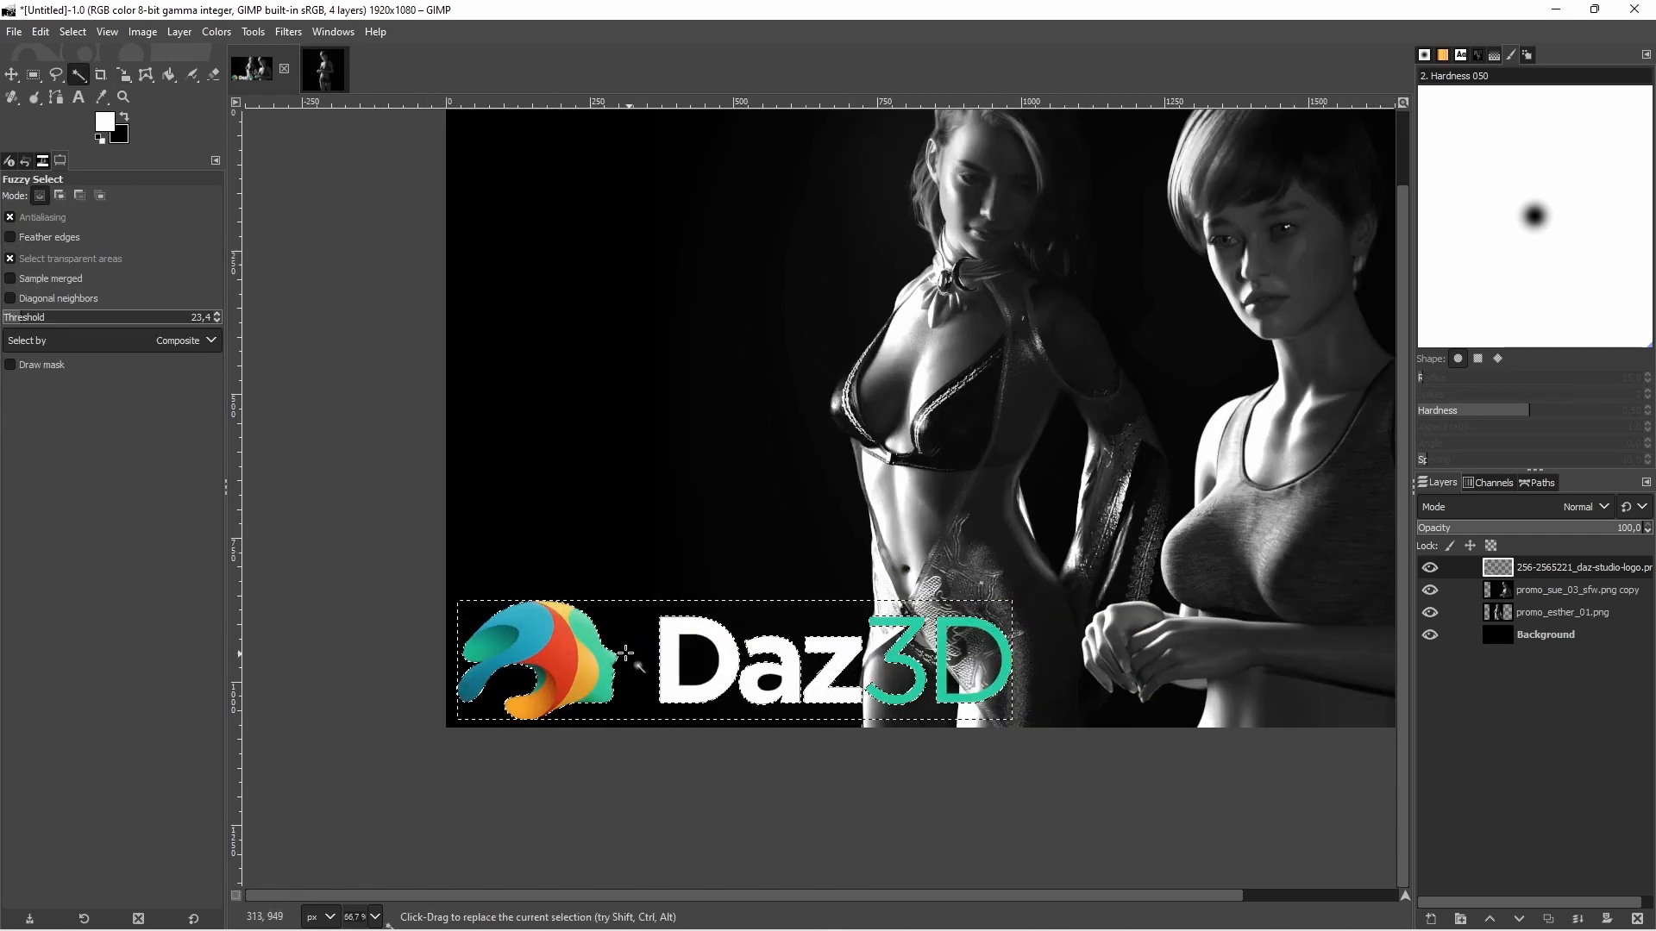
right_click(625, 653)
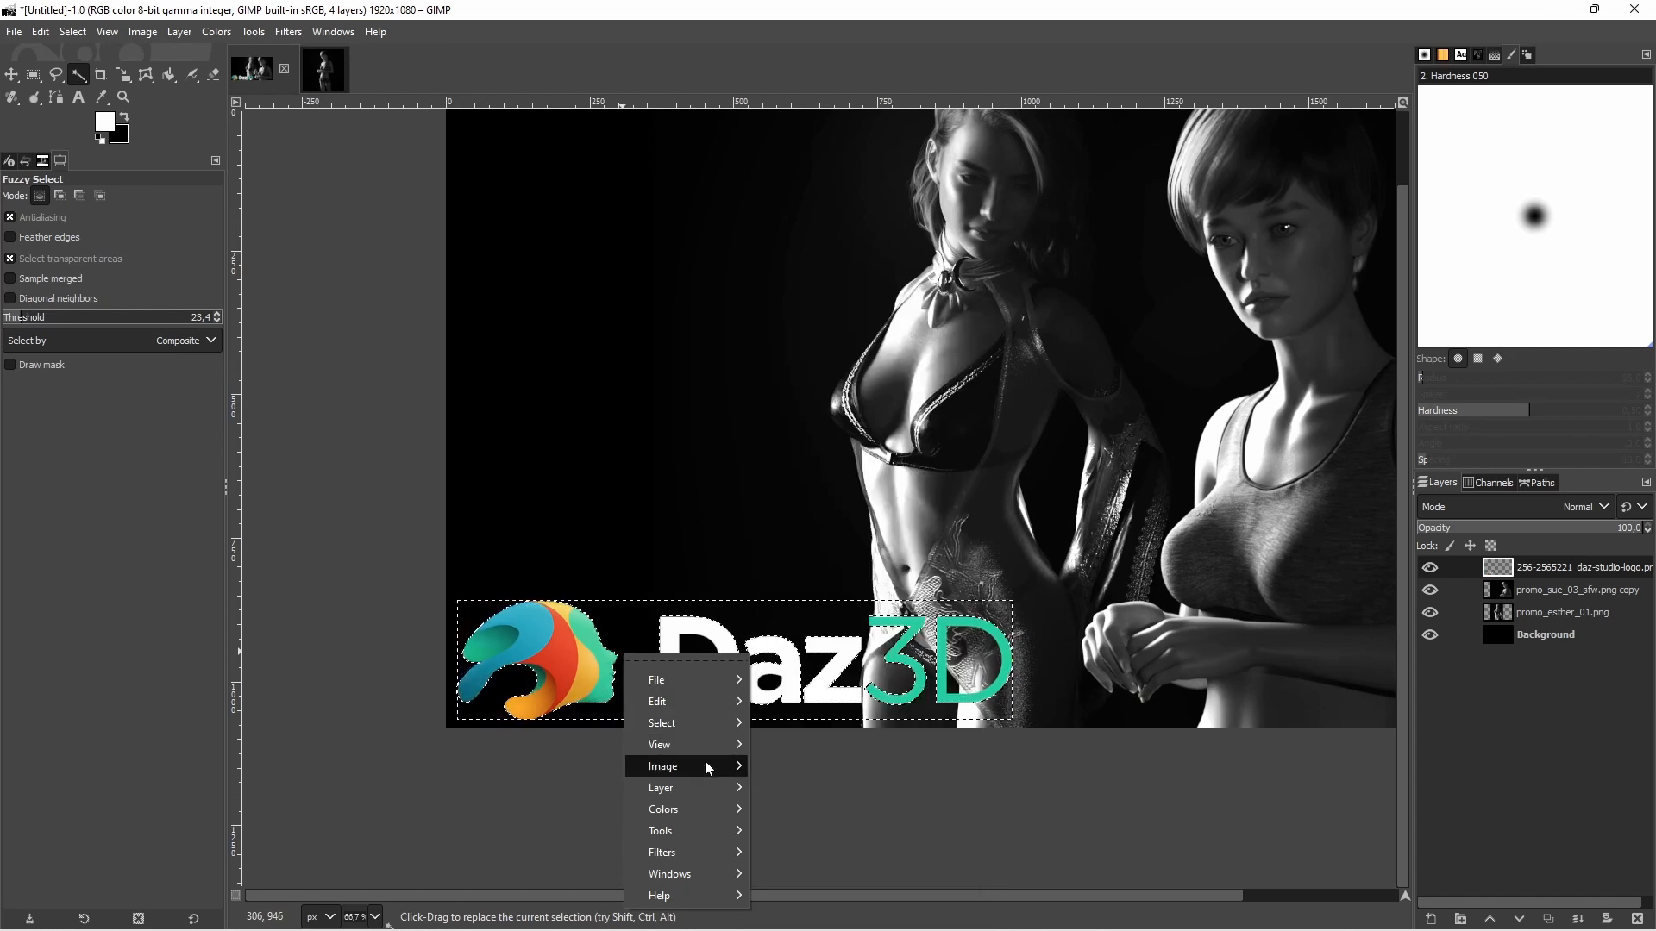
mouse_move(696, 723)
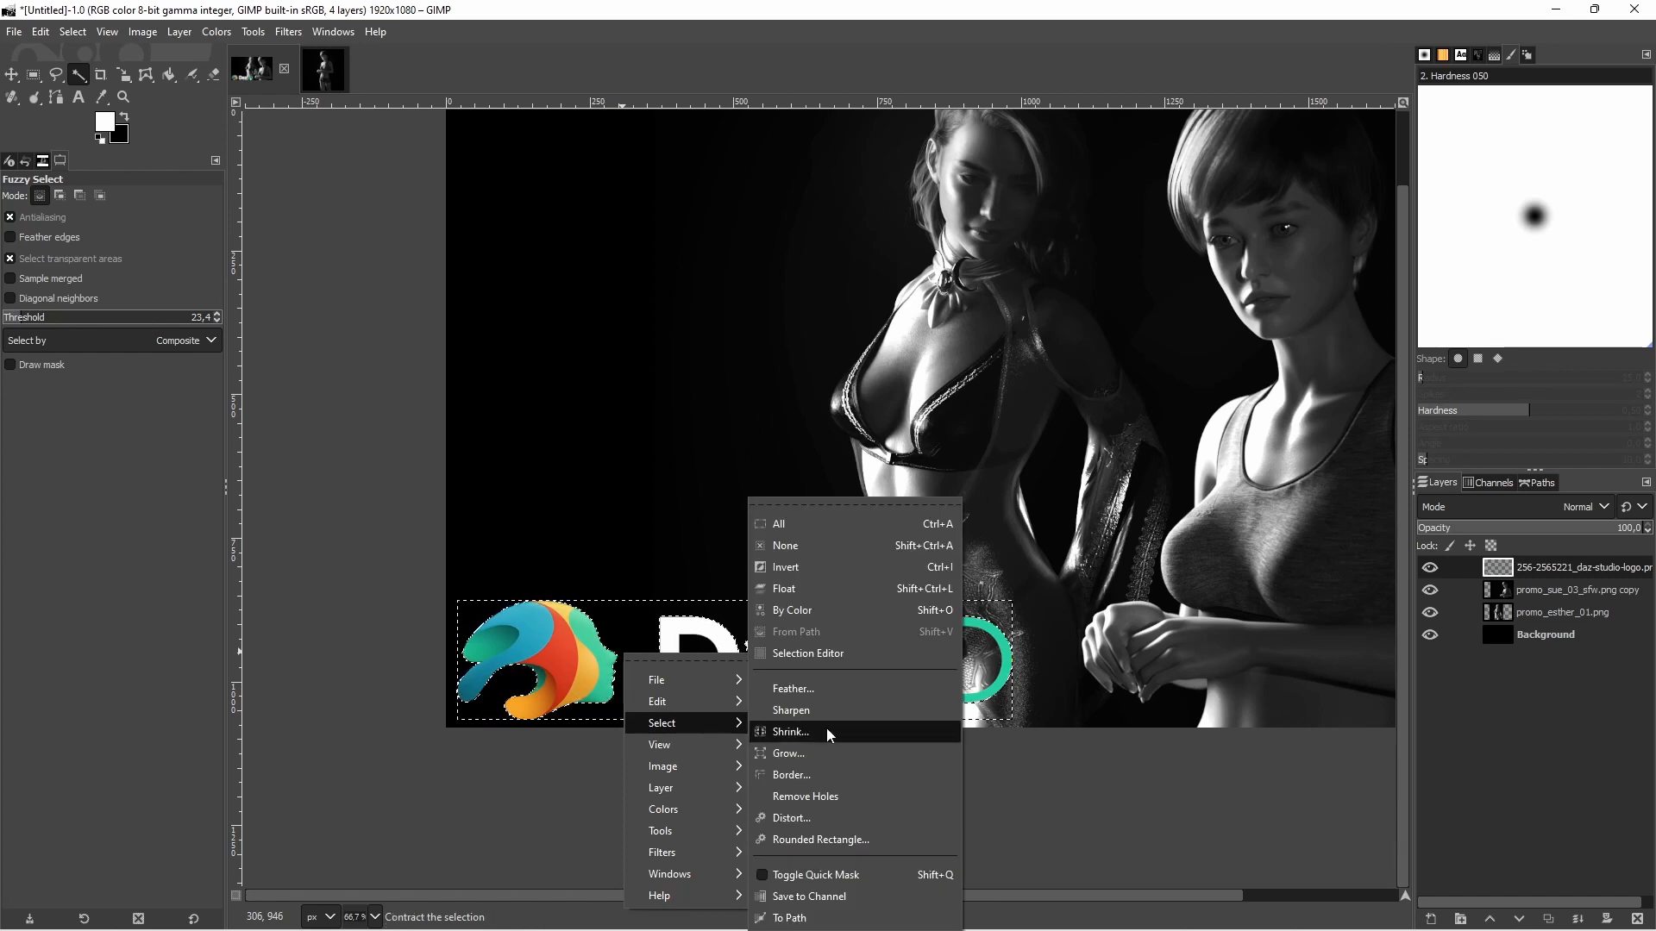
click(814, 569)
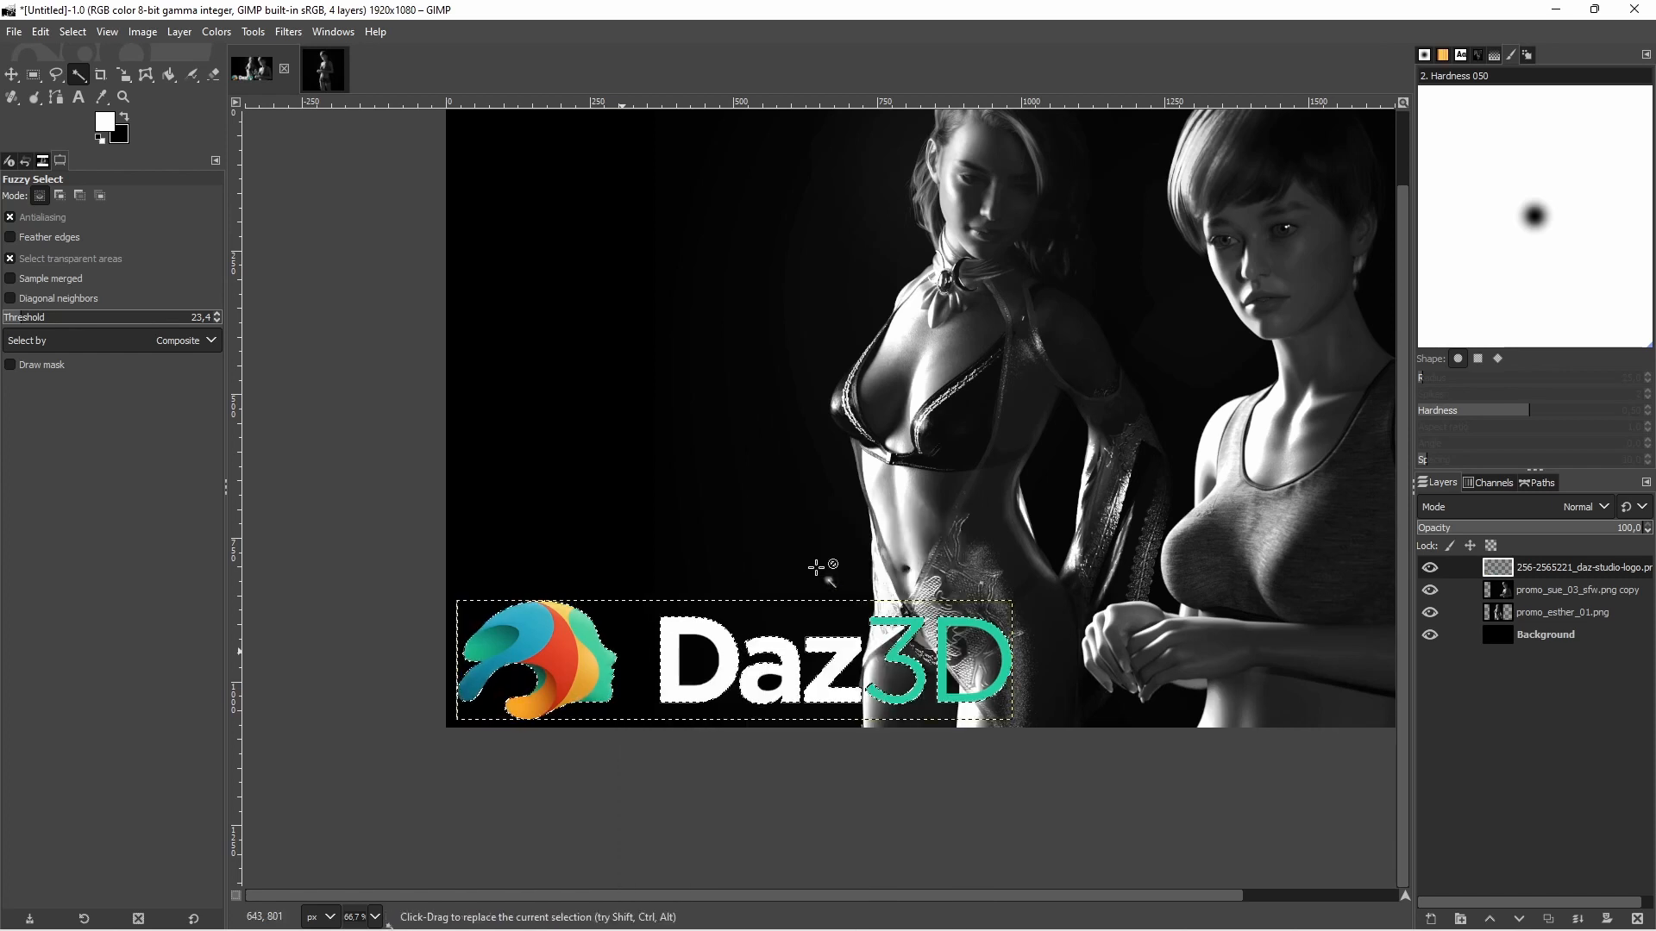
click(1535, 485)
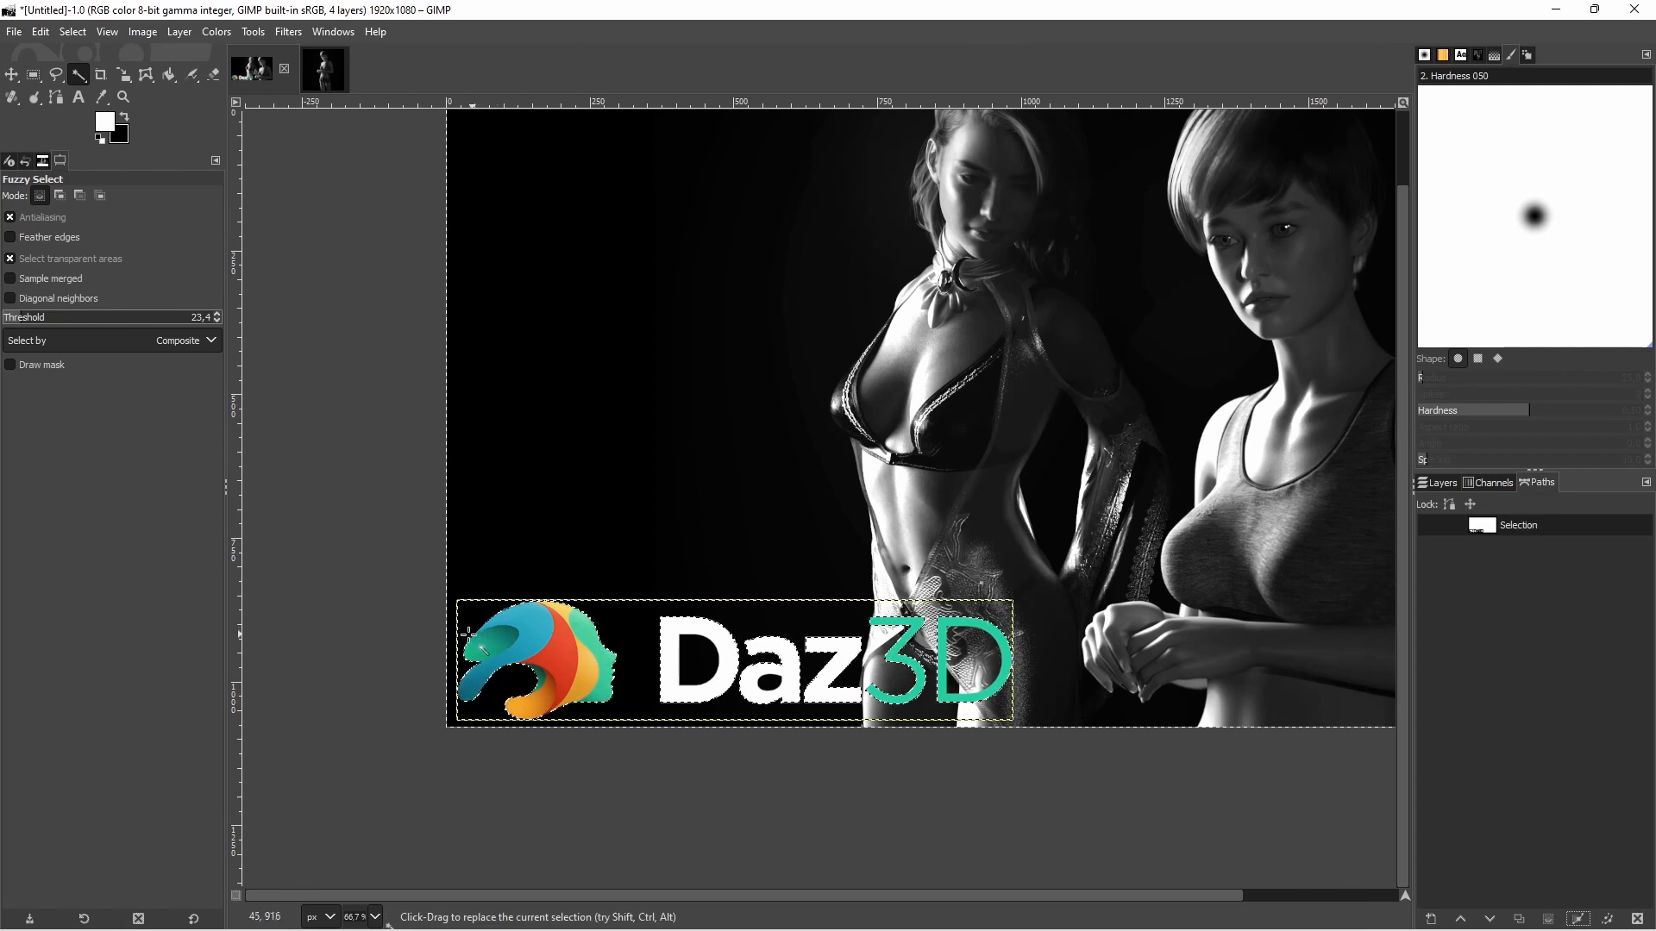
click(1438, 483)
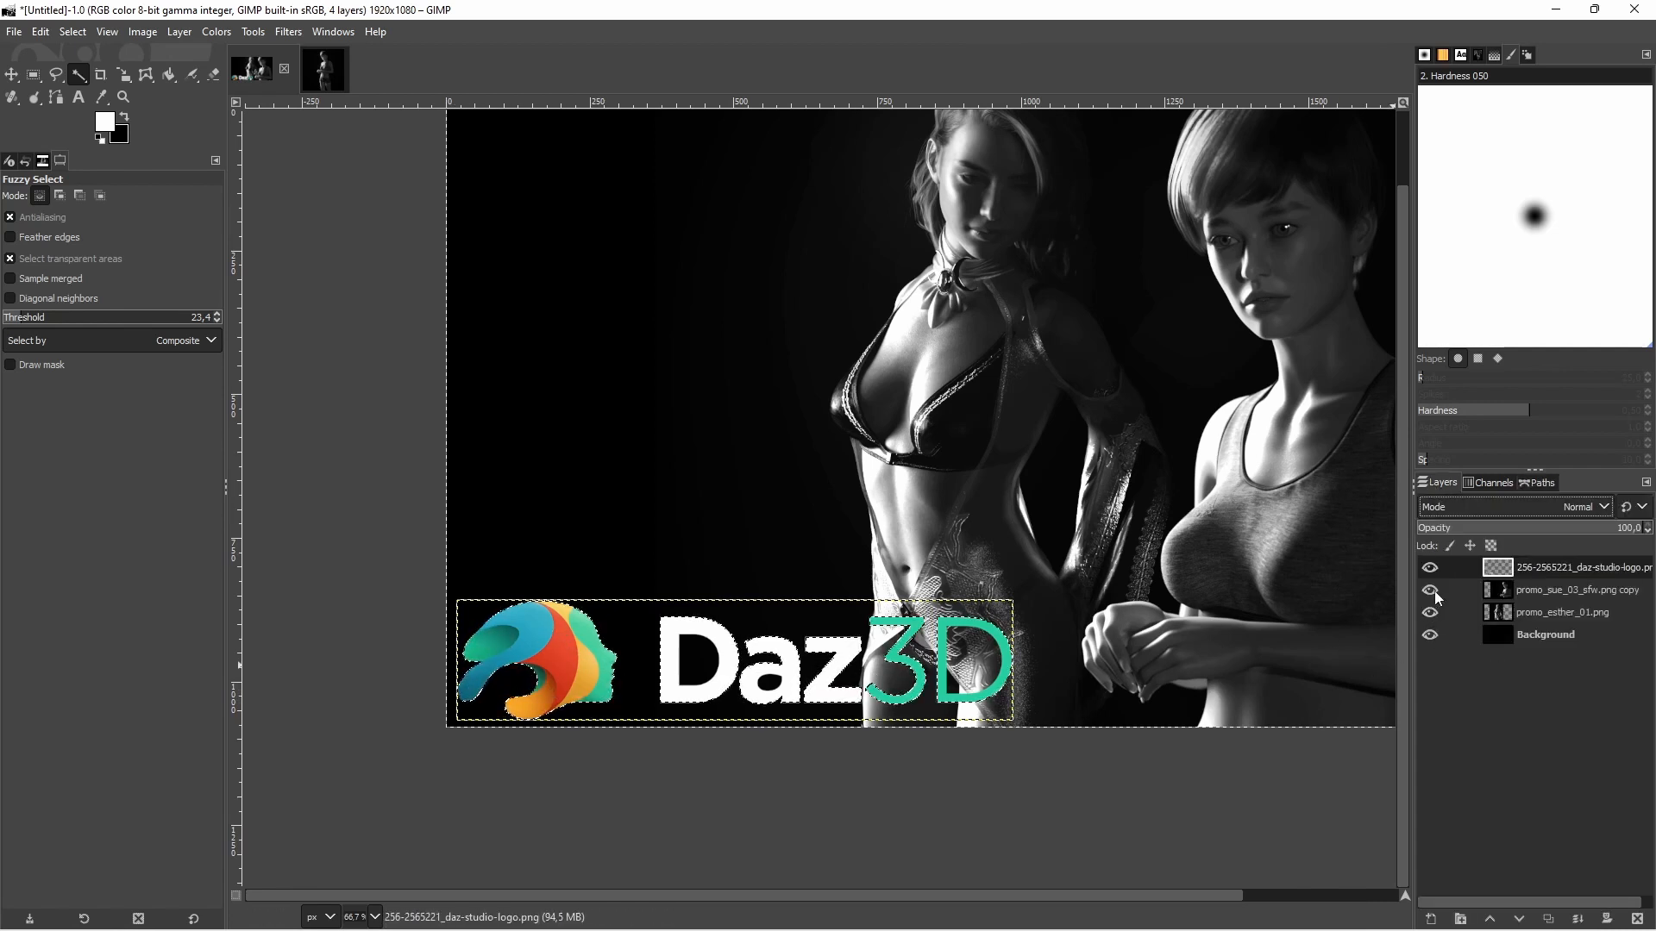
Create a new transparent layer named White_Line_old above the Daz3D logo layer
click(1431, 916)
click(1536, 901)
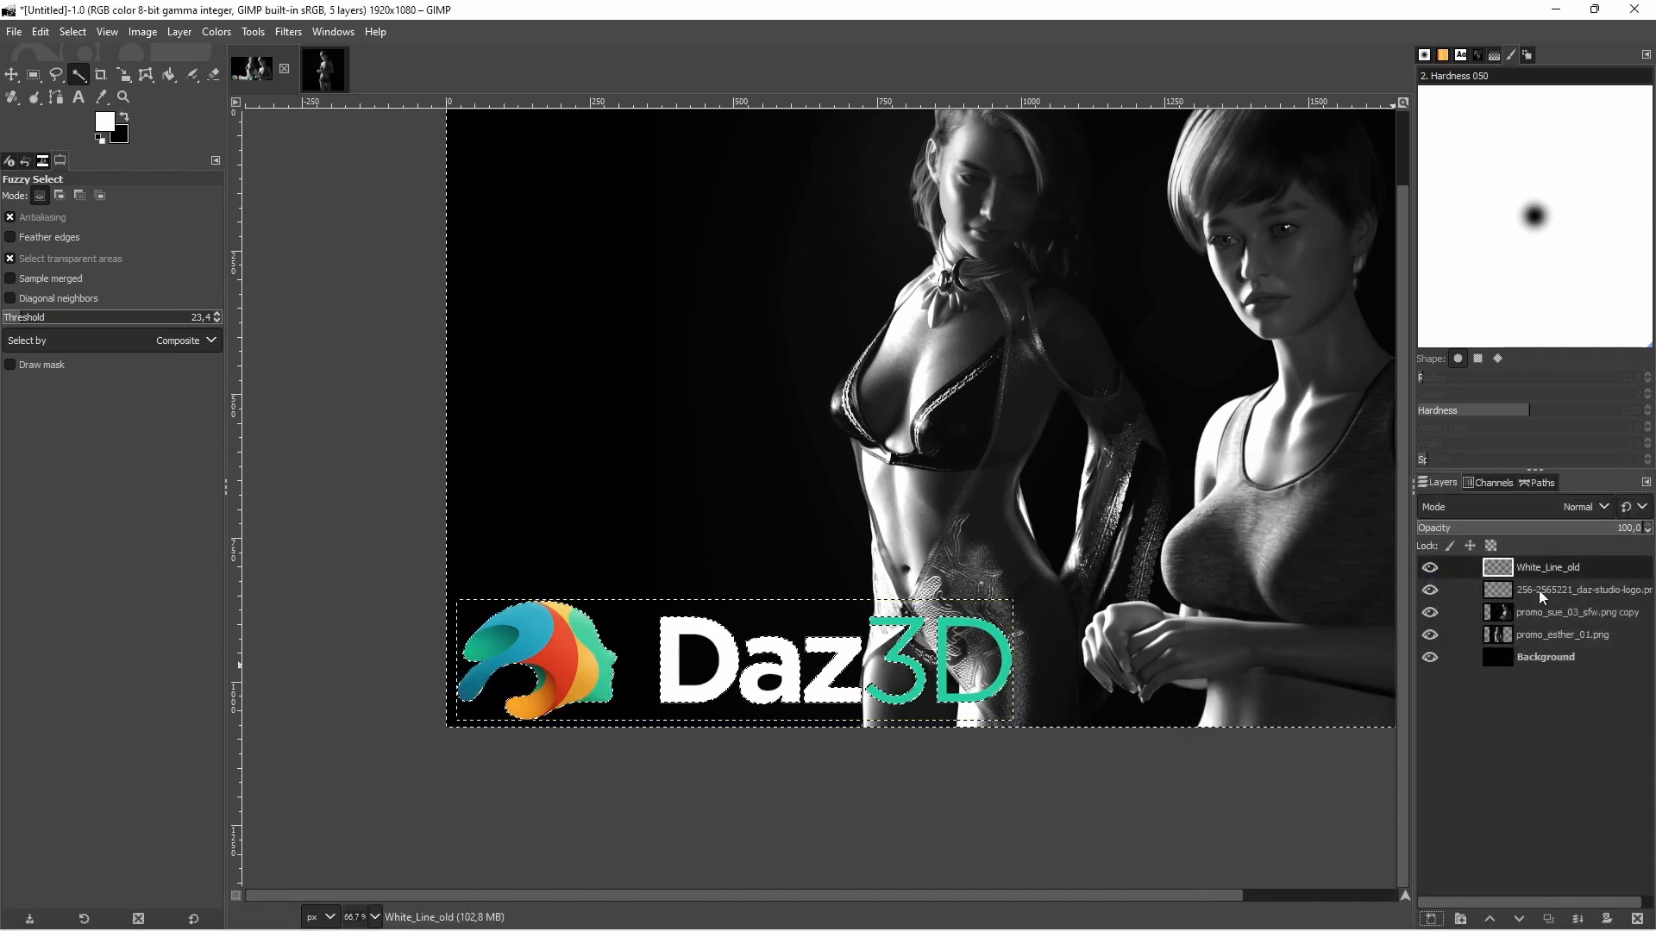
right_click(830, 487)
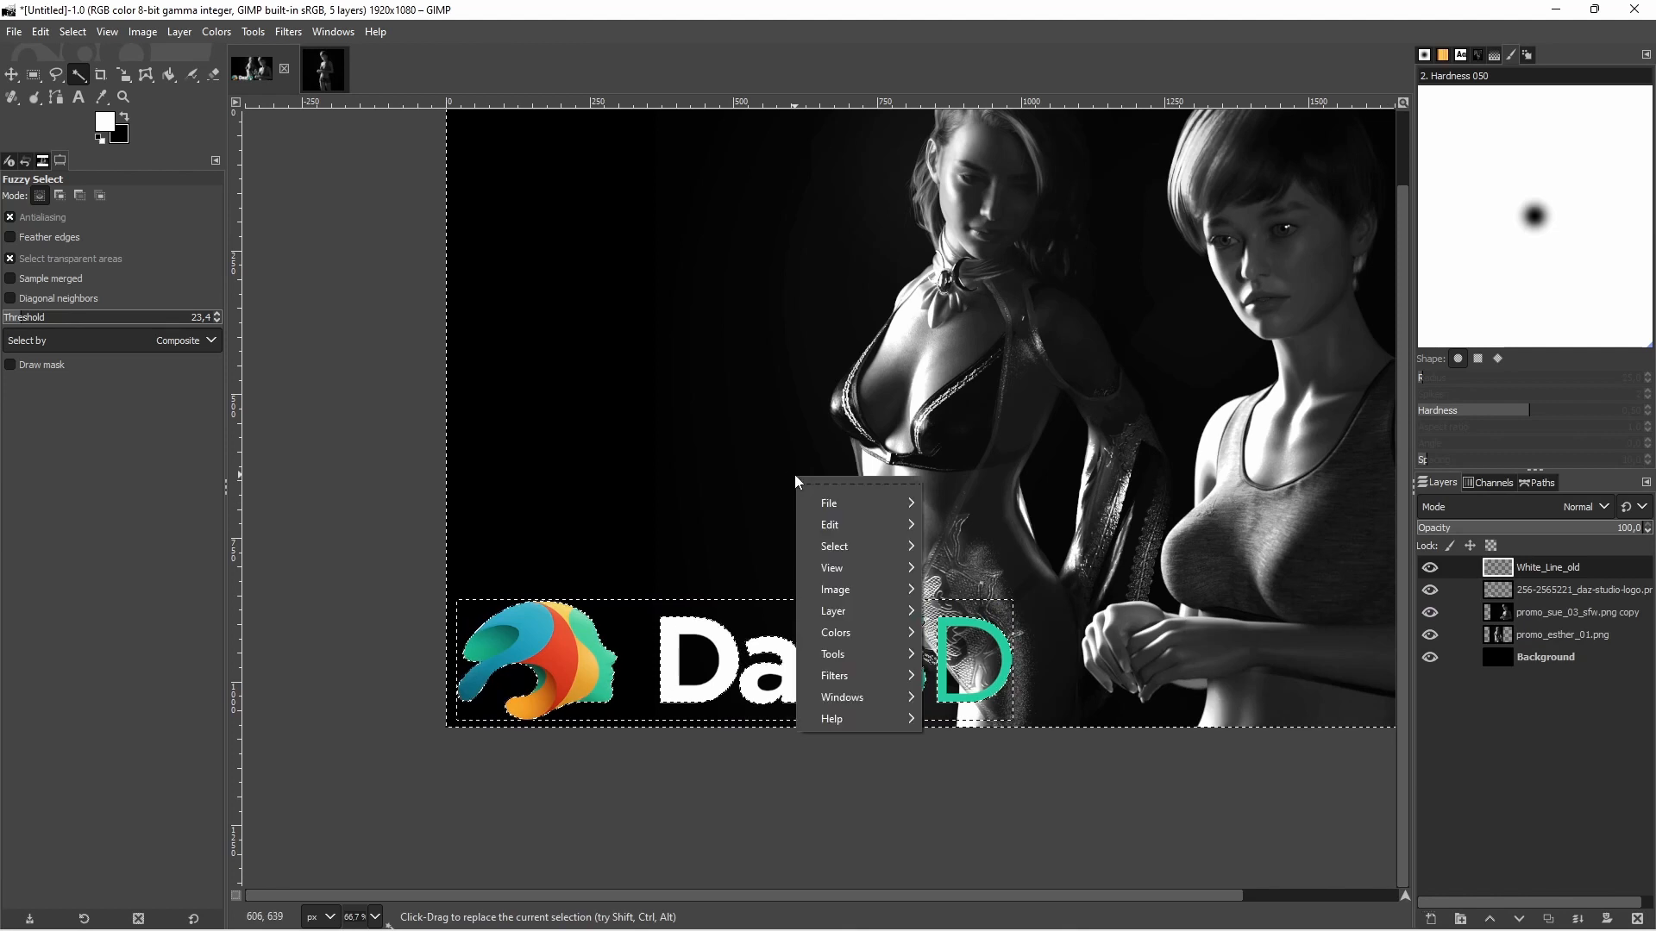
mouse_move(828, 505)
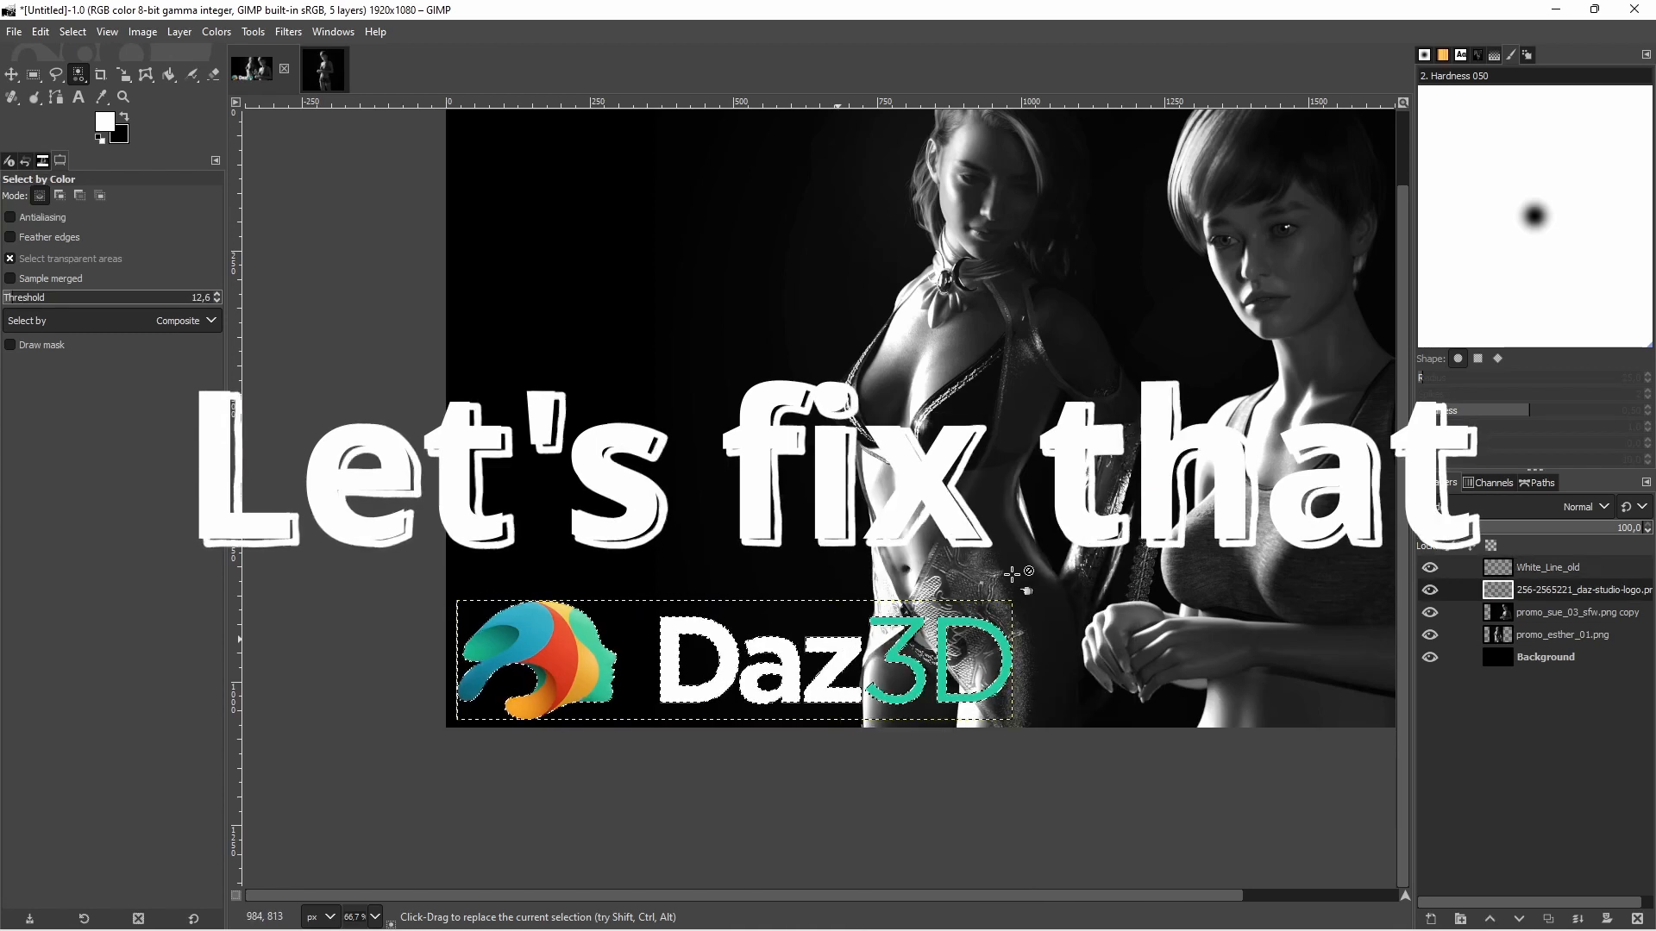
Convert a Select by Color selection made on the Daz3D logo layer into a second path, and check its outline
click(1457, 590)
click(566, 630)
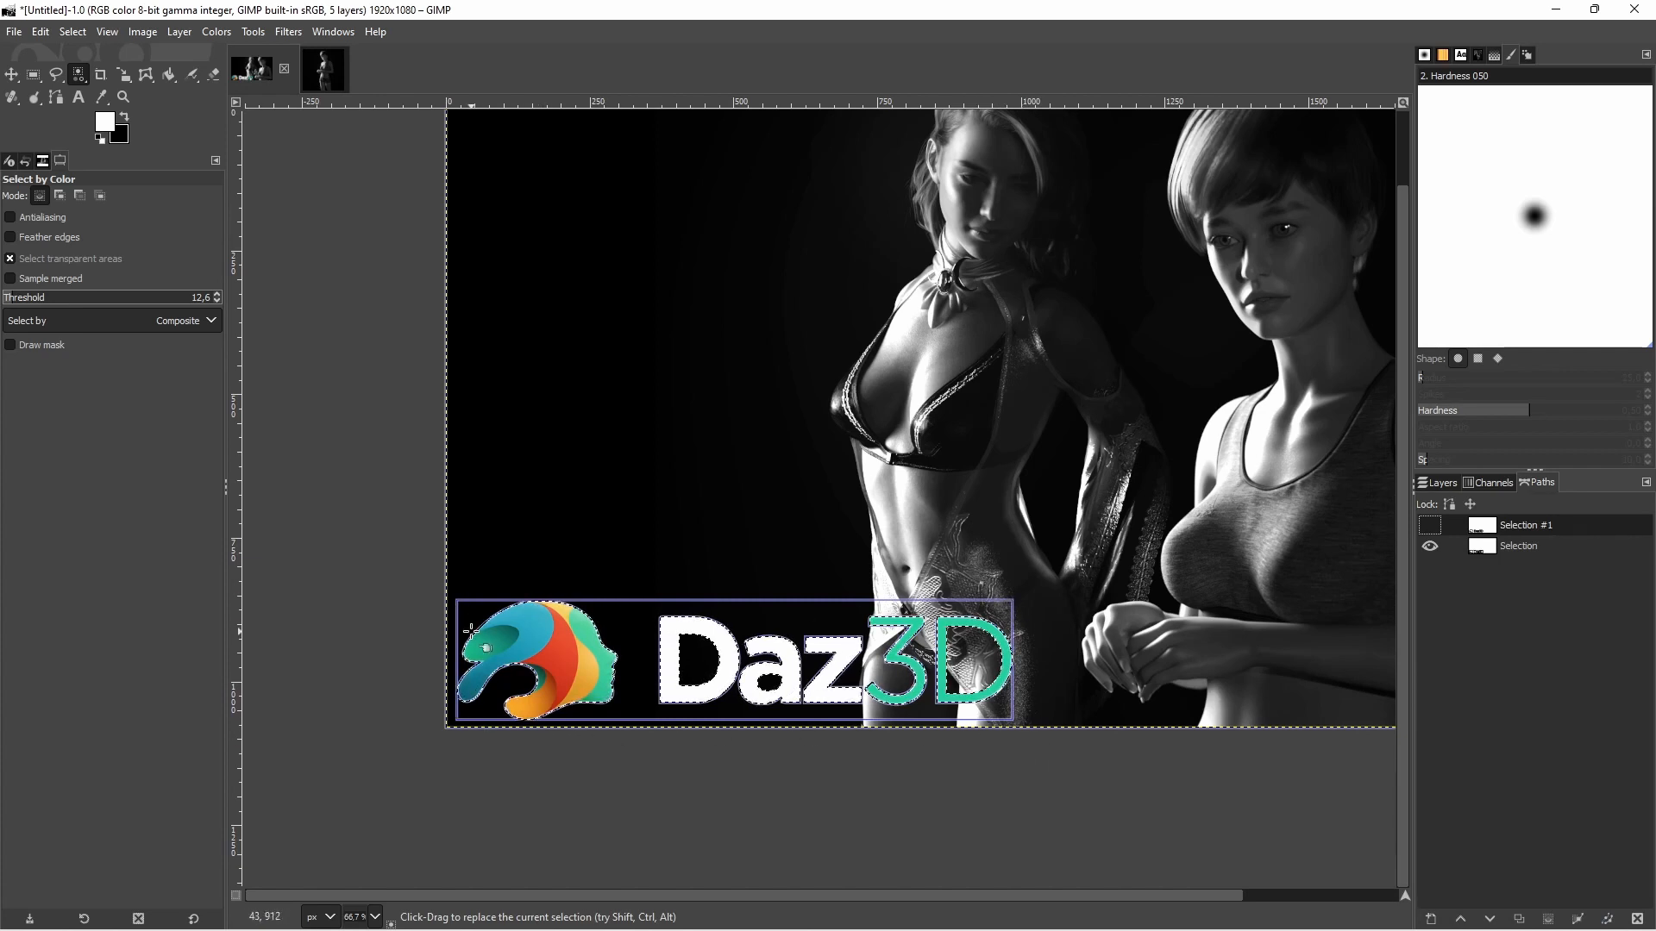
click(1430, 525)
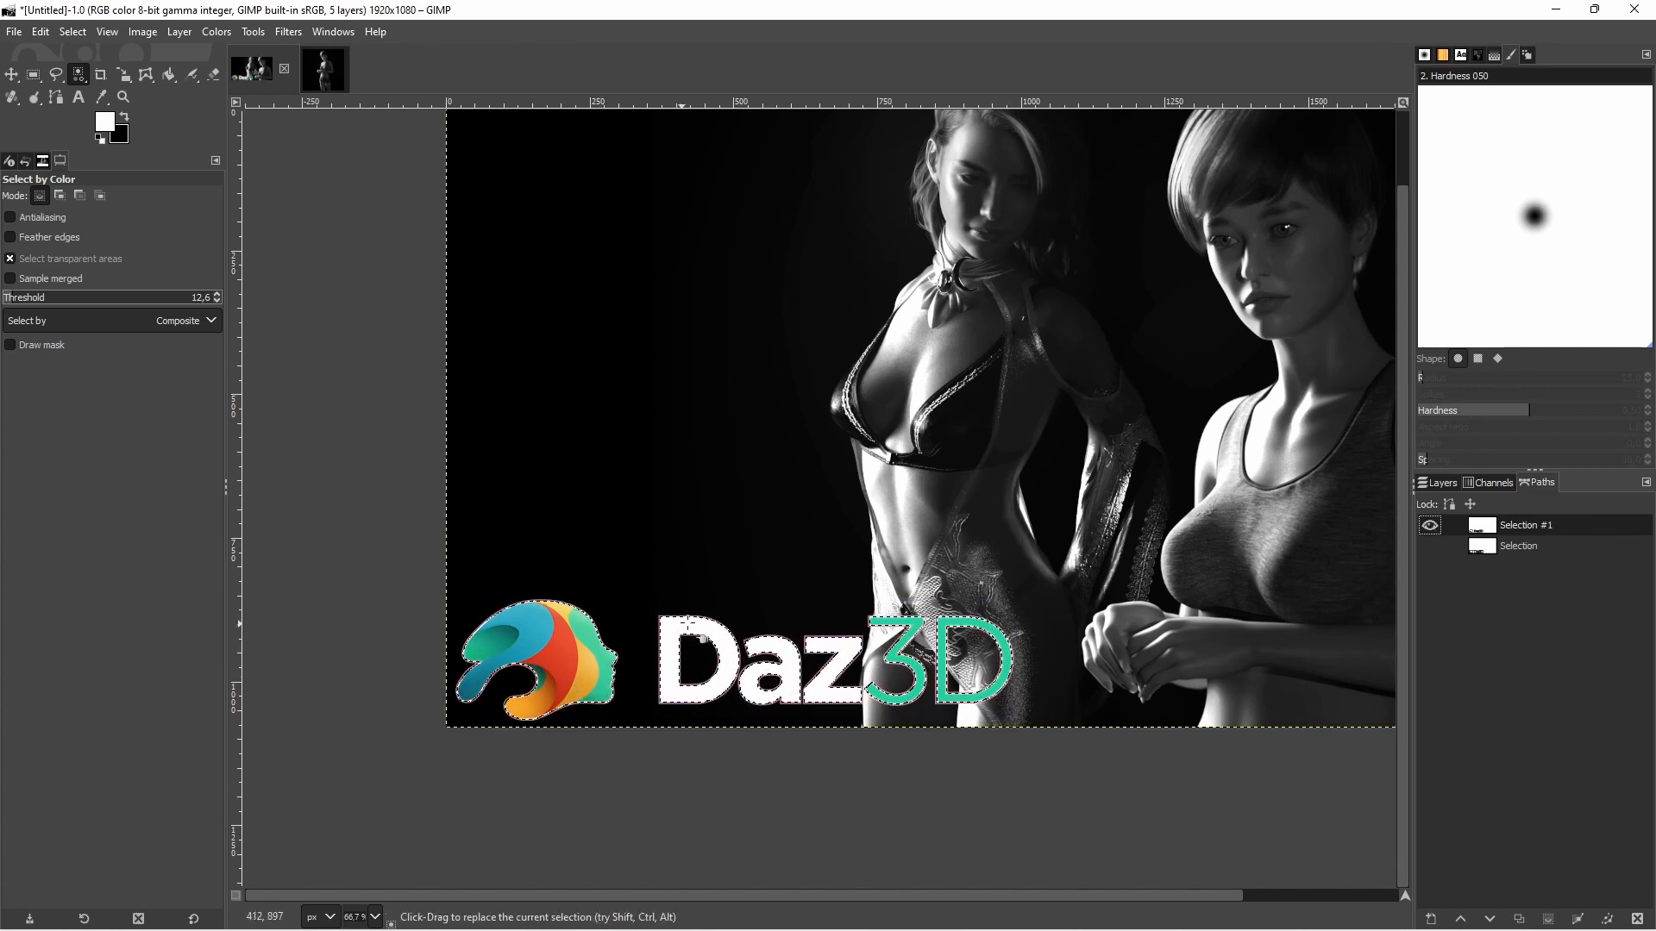
click(1429, 525)
Clear the selection around the logo and make the White_Line_old layer active for the path work
right_click(826, 474)
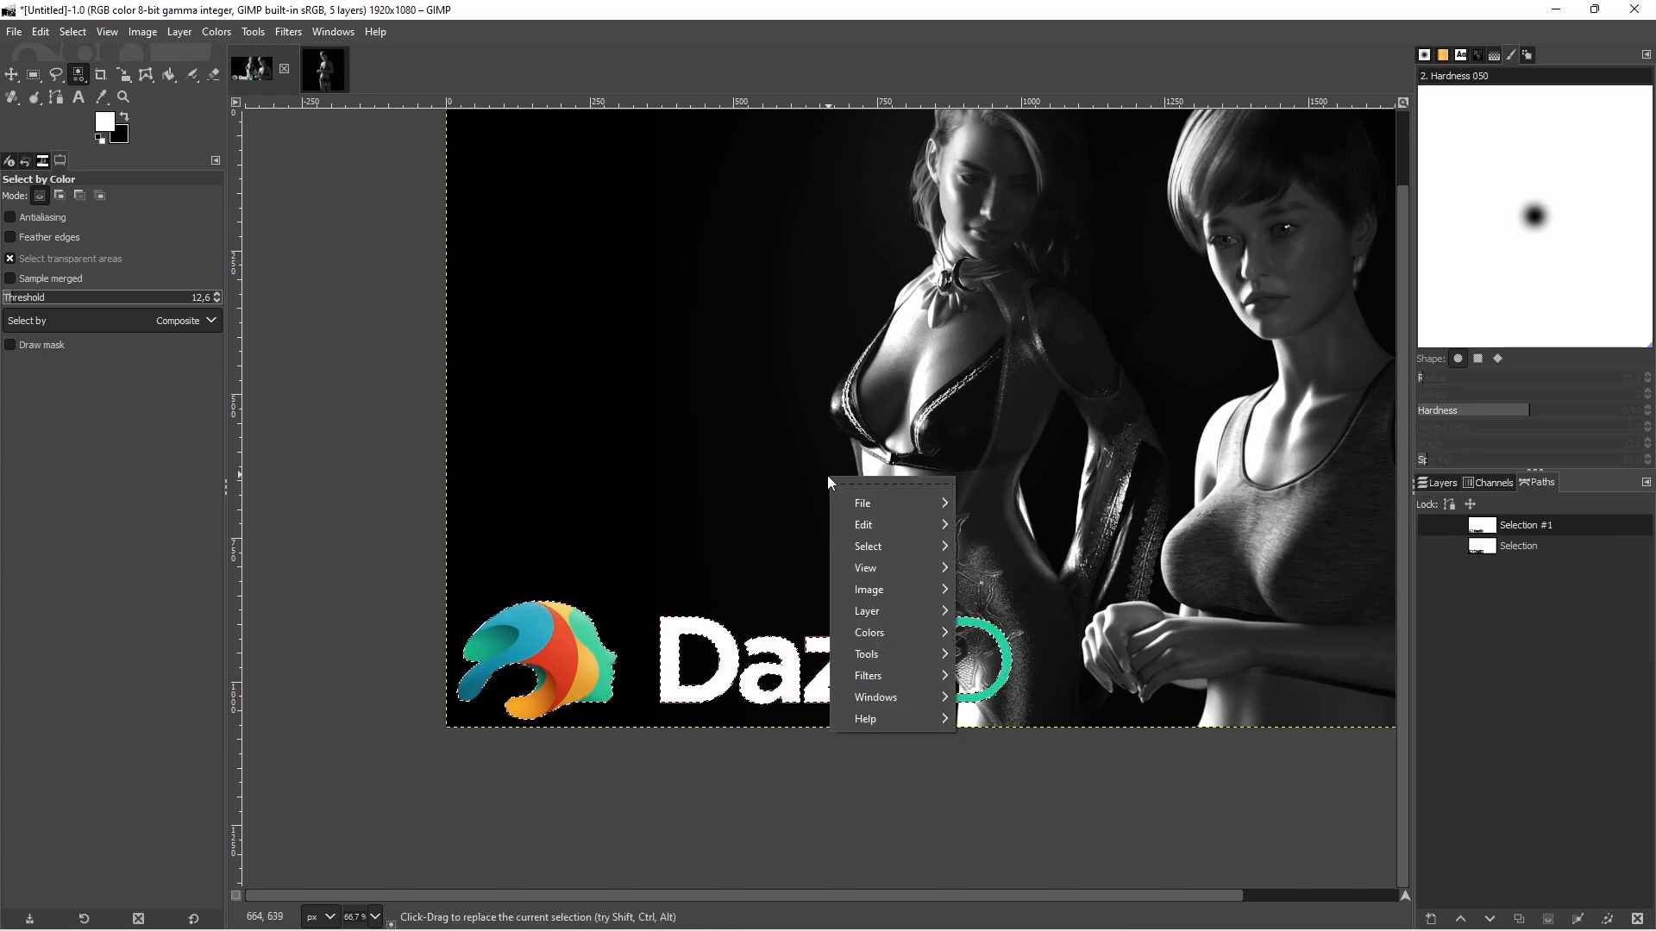
mouse_move(882, 509)
click(1435, 478)
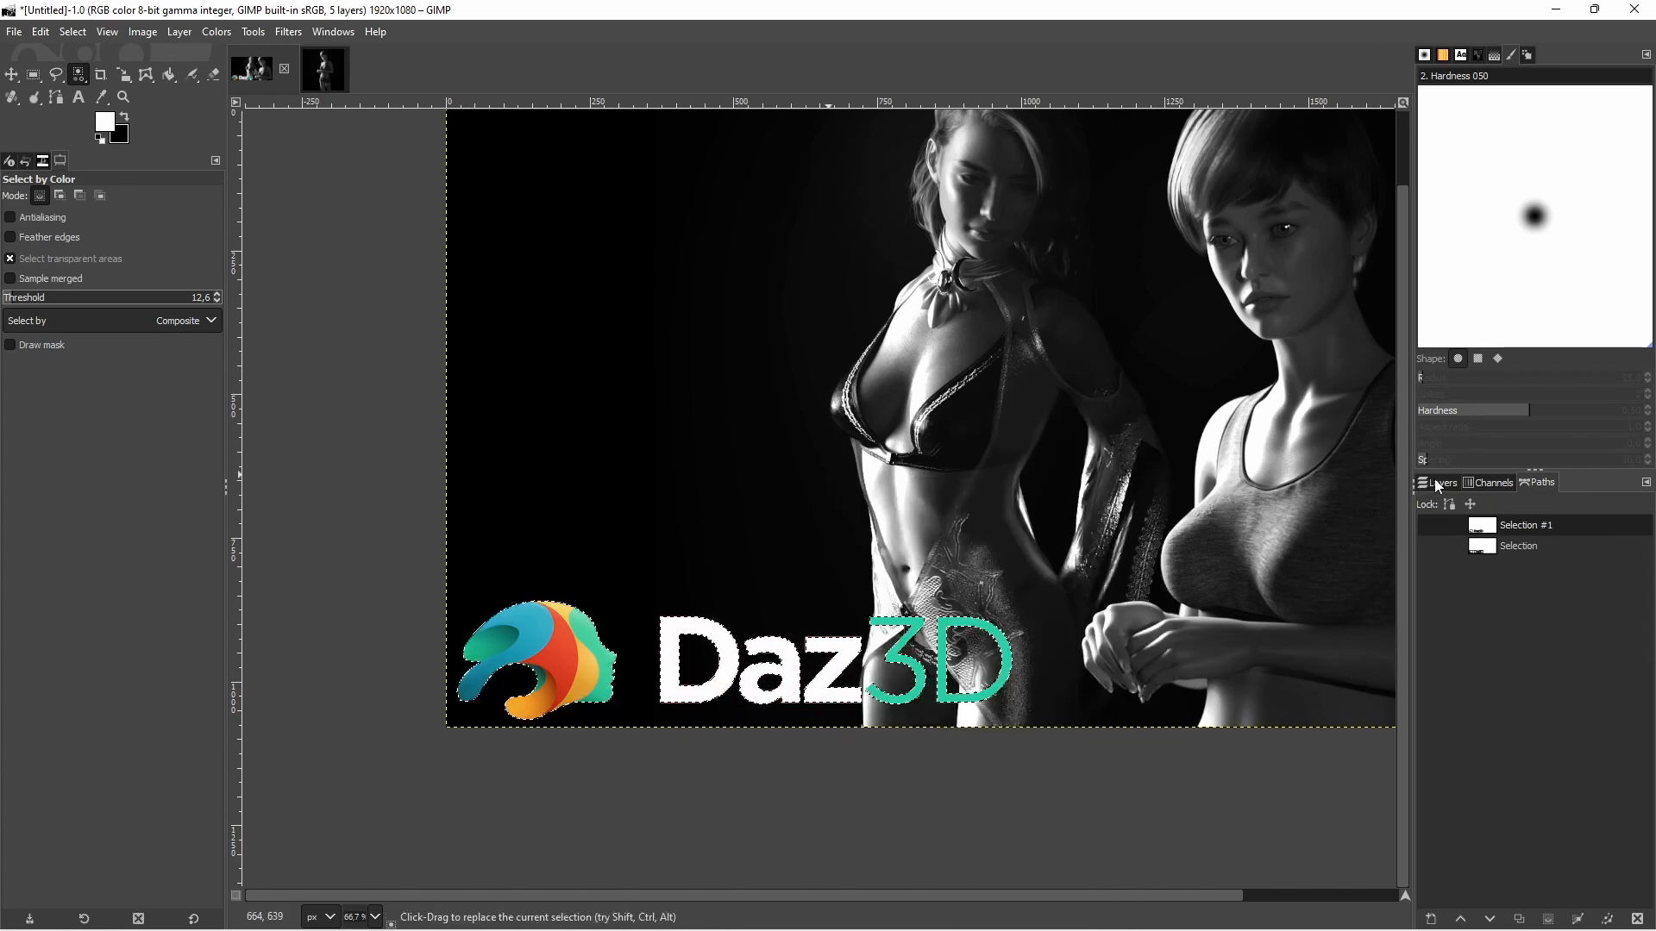
right_click(1051, 514)
mouse_move(1111, 591)
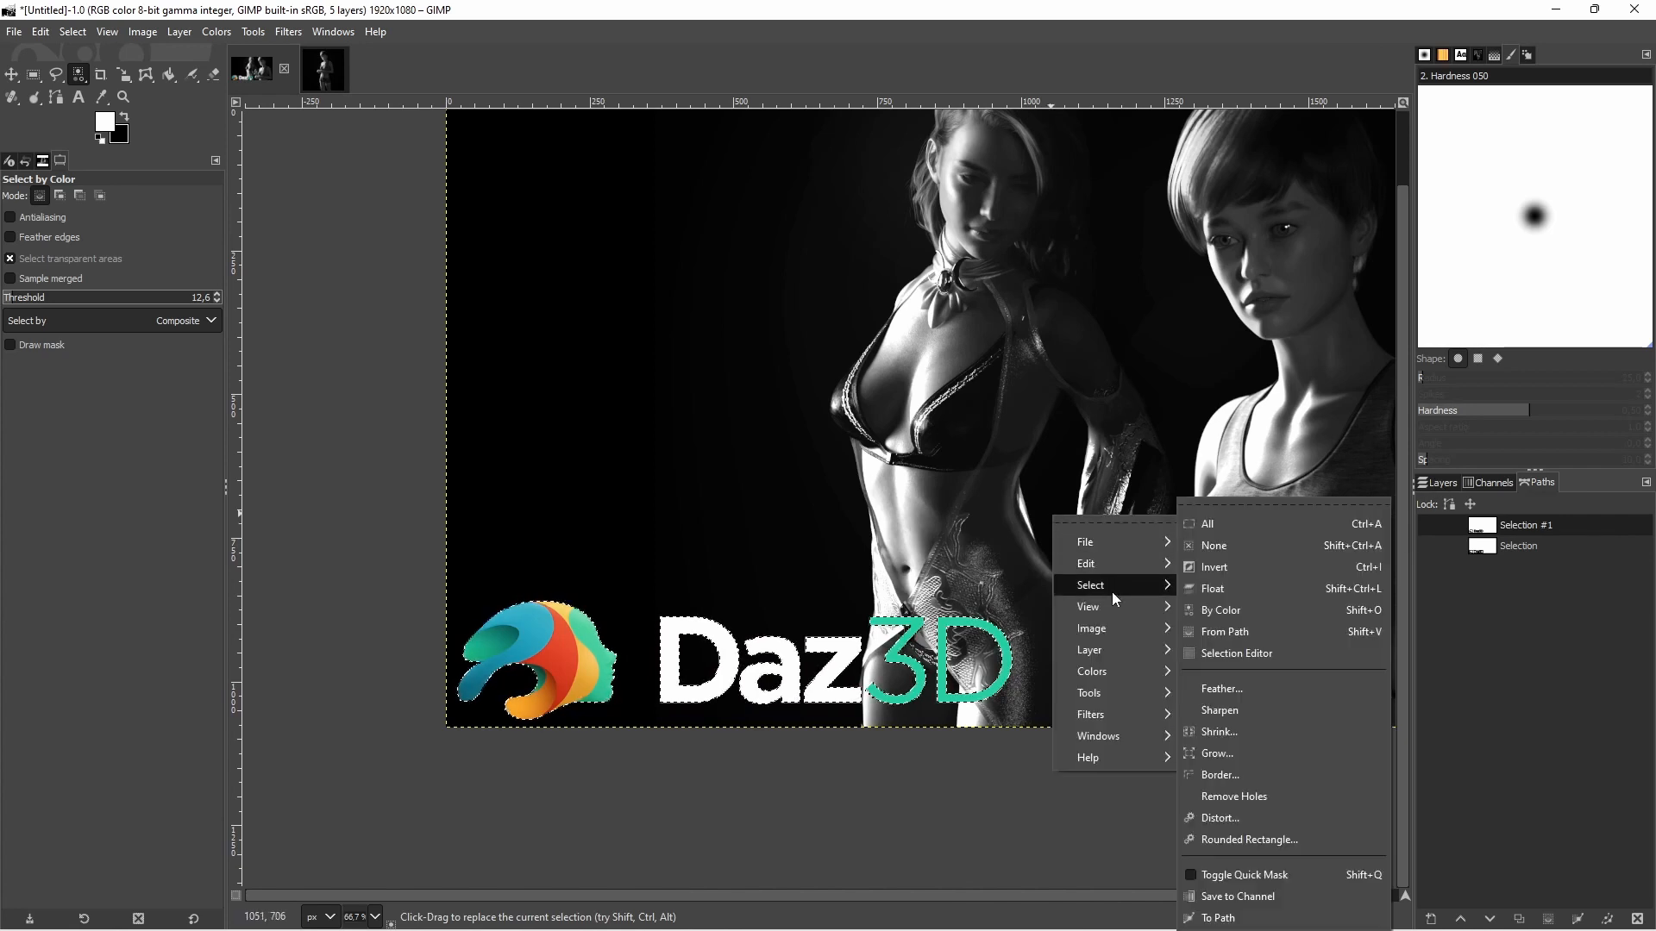
click(1212, 552)
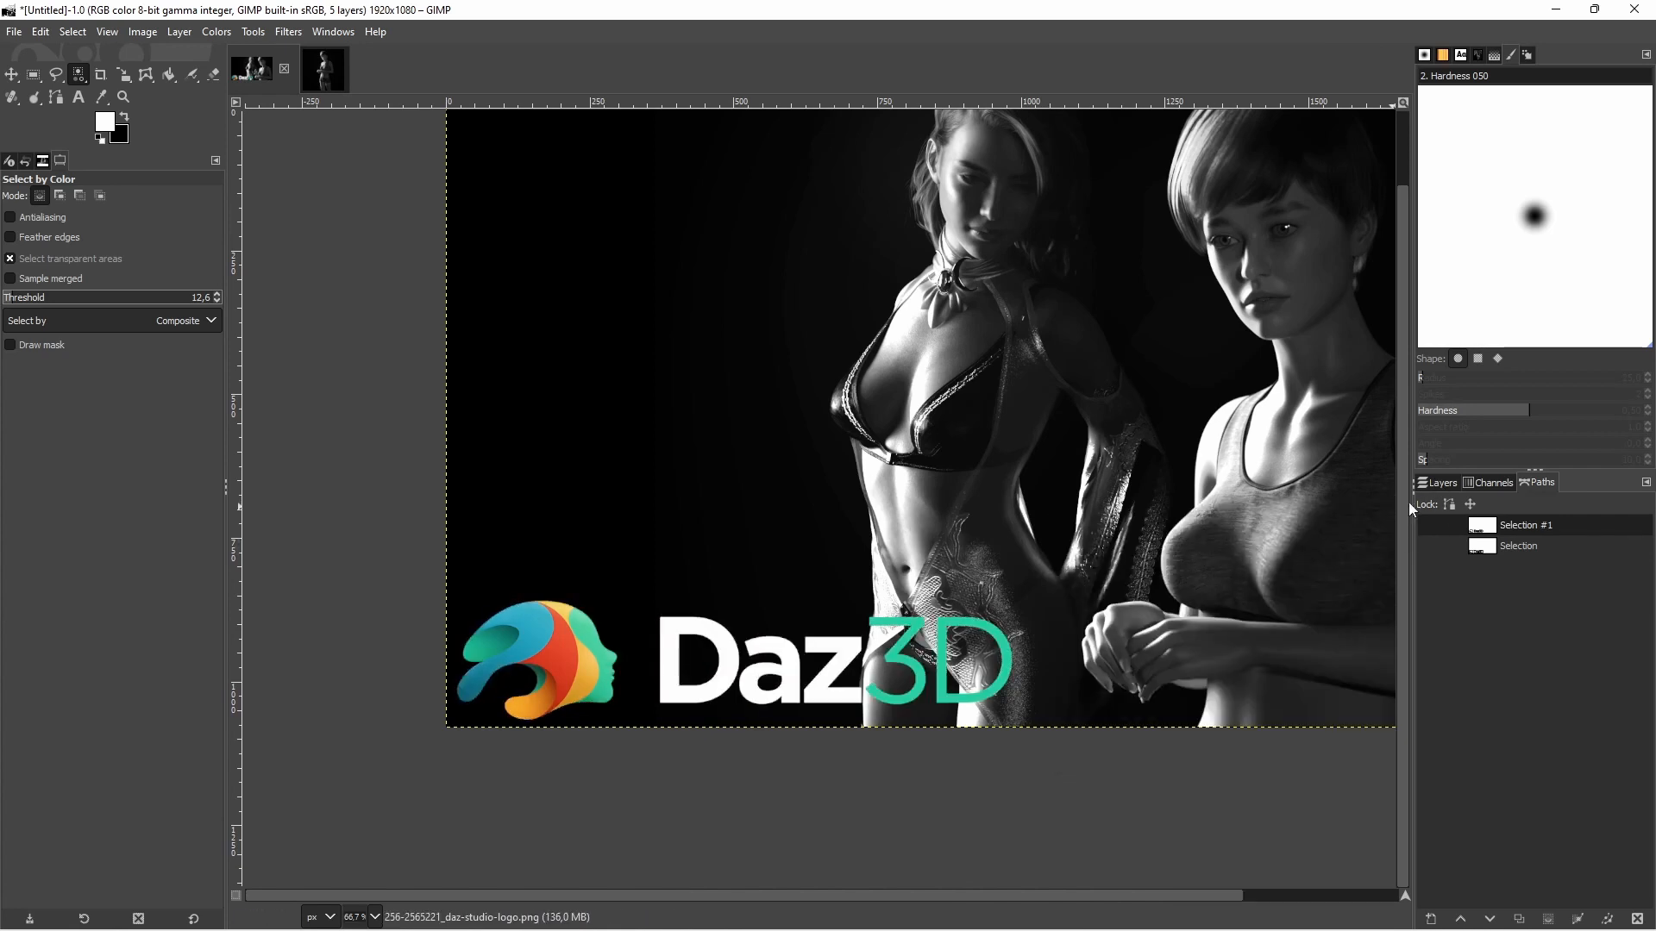
click(1449, 484)
click(1529, 572)
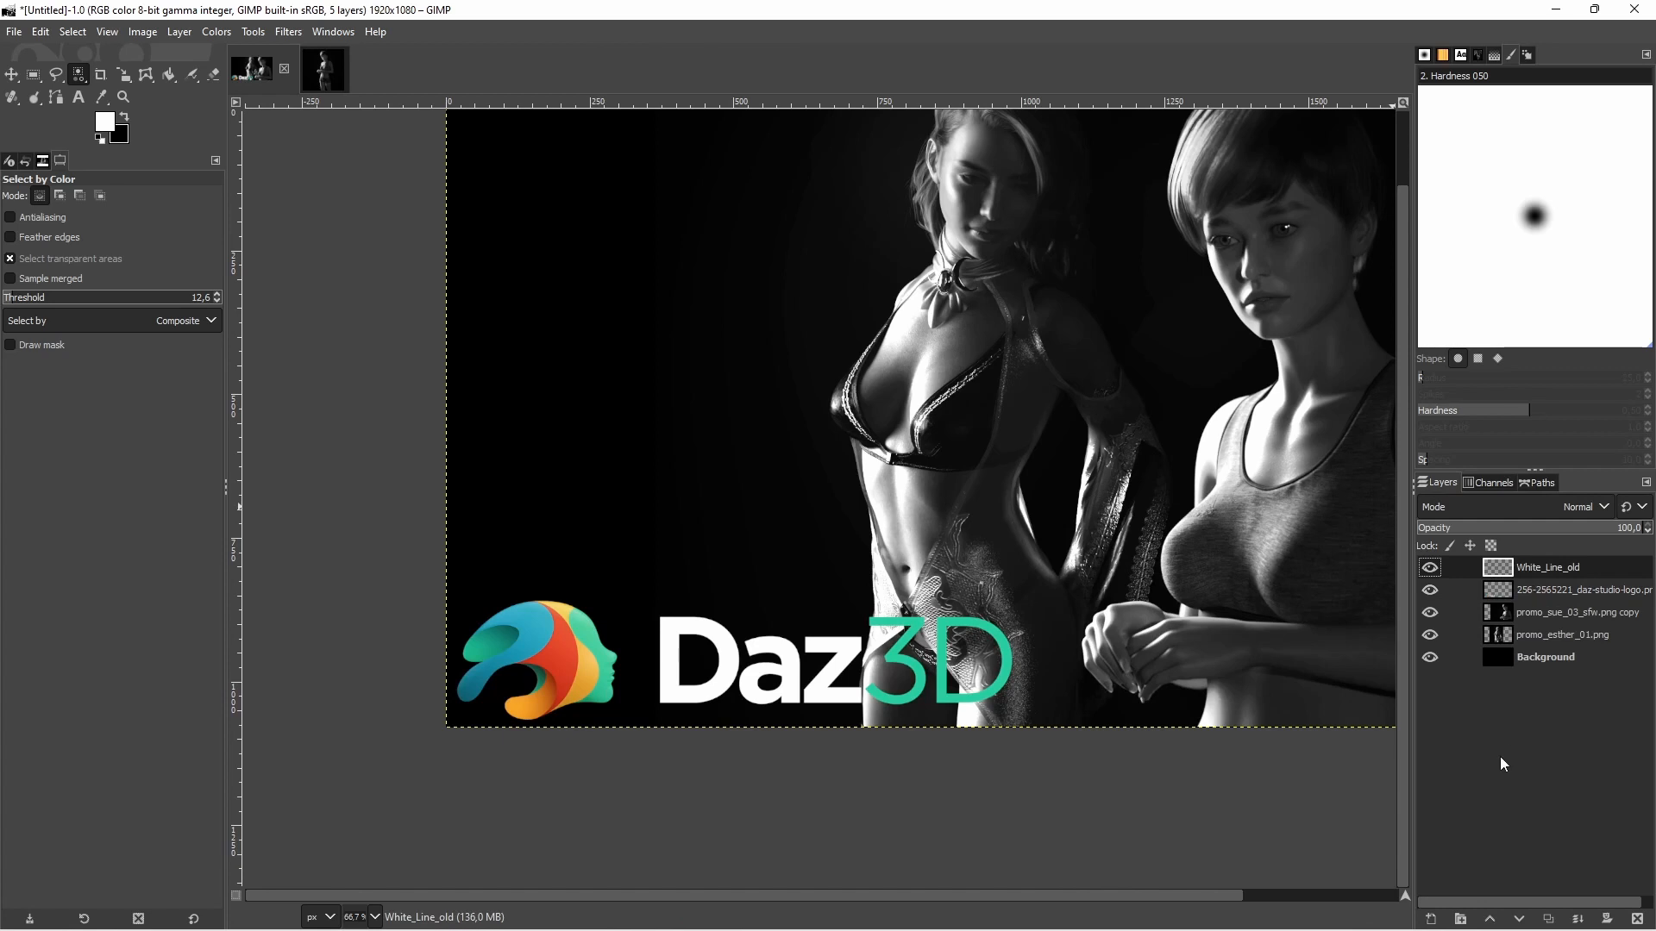
click(1540, 483)
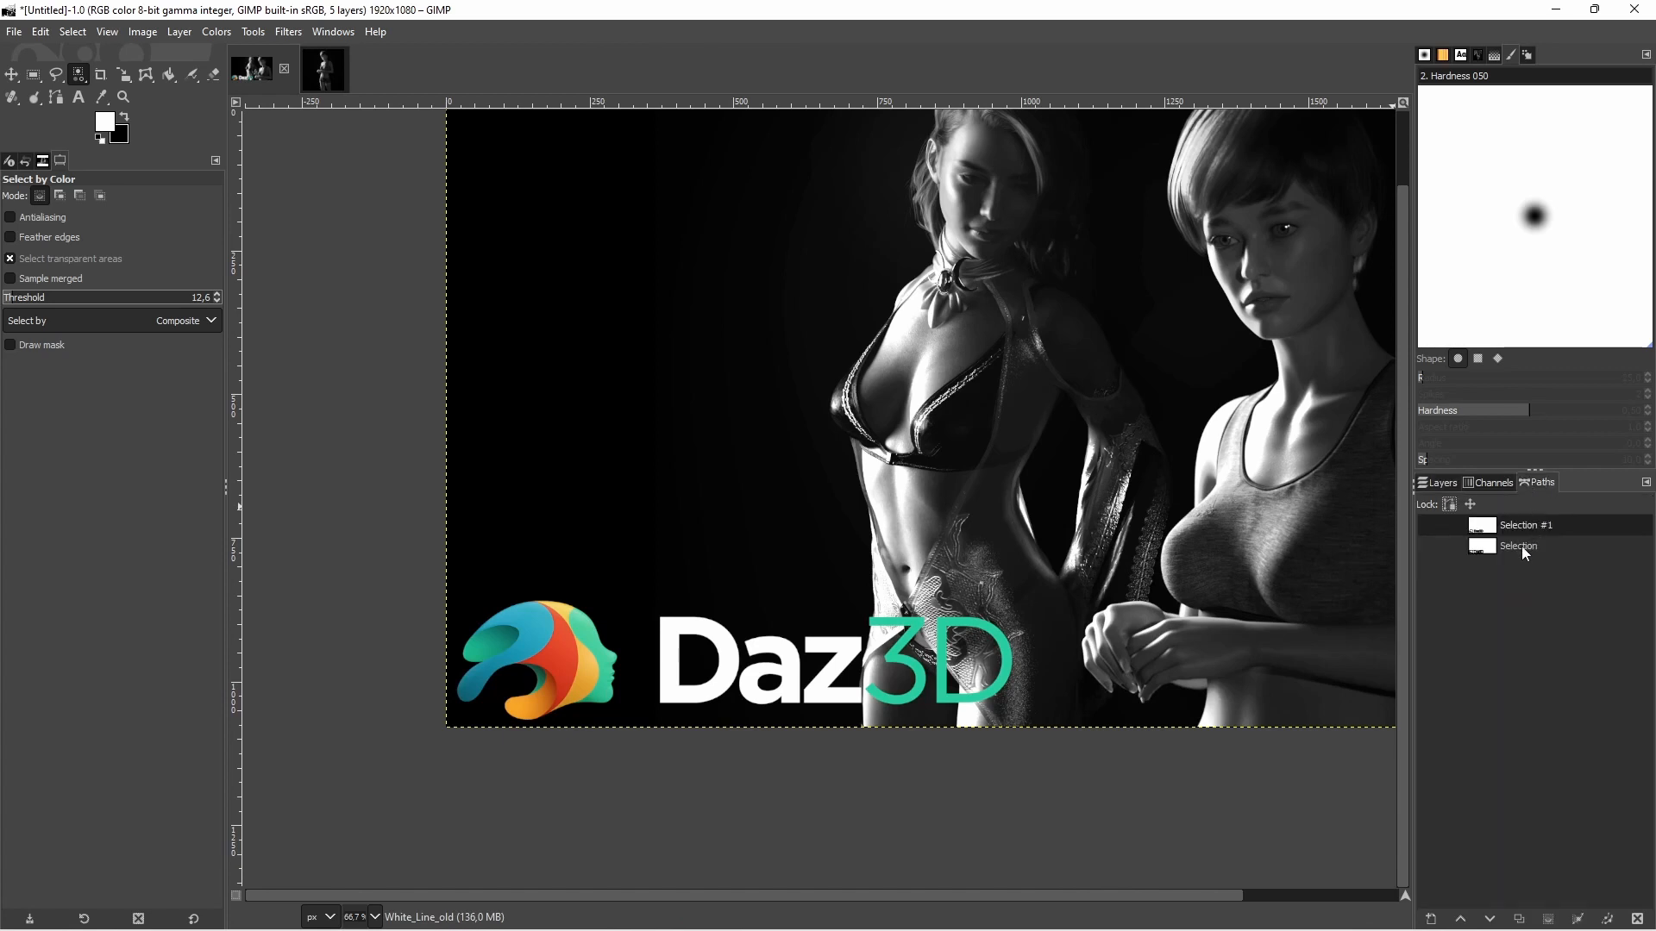
Set the foreground color to magenta with HTML notation d700f0
click(124, 116)
click(107, 124)
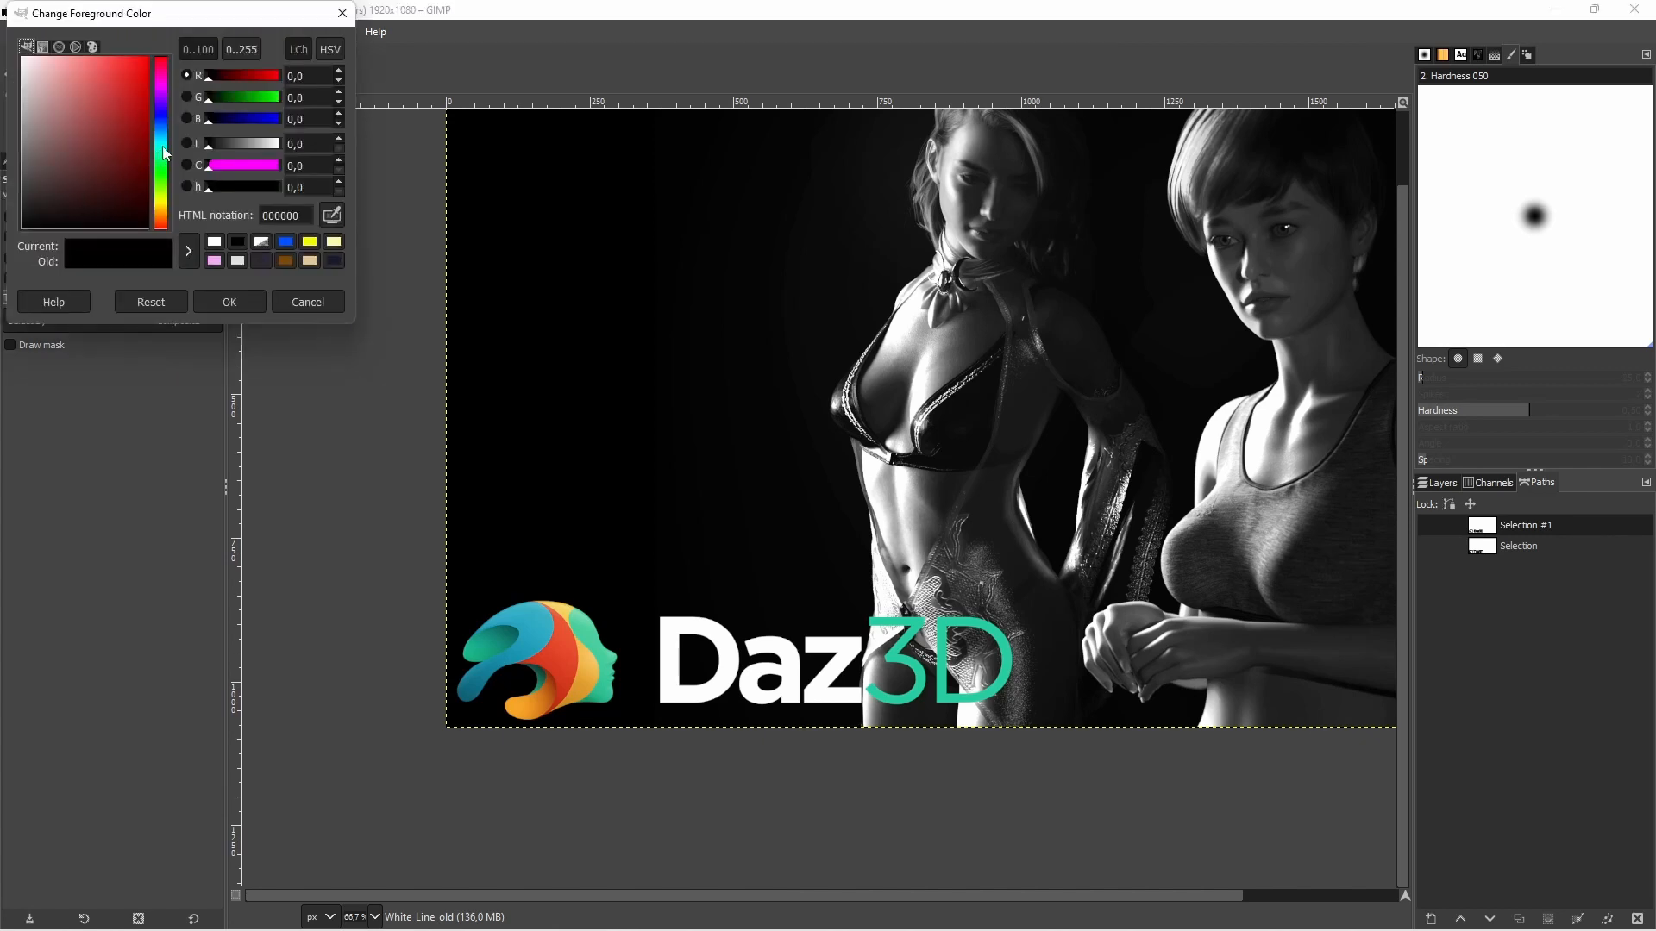
drag(164, 148, 170, 88)
click(147, 65)
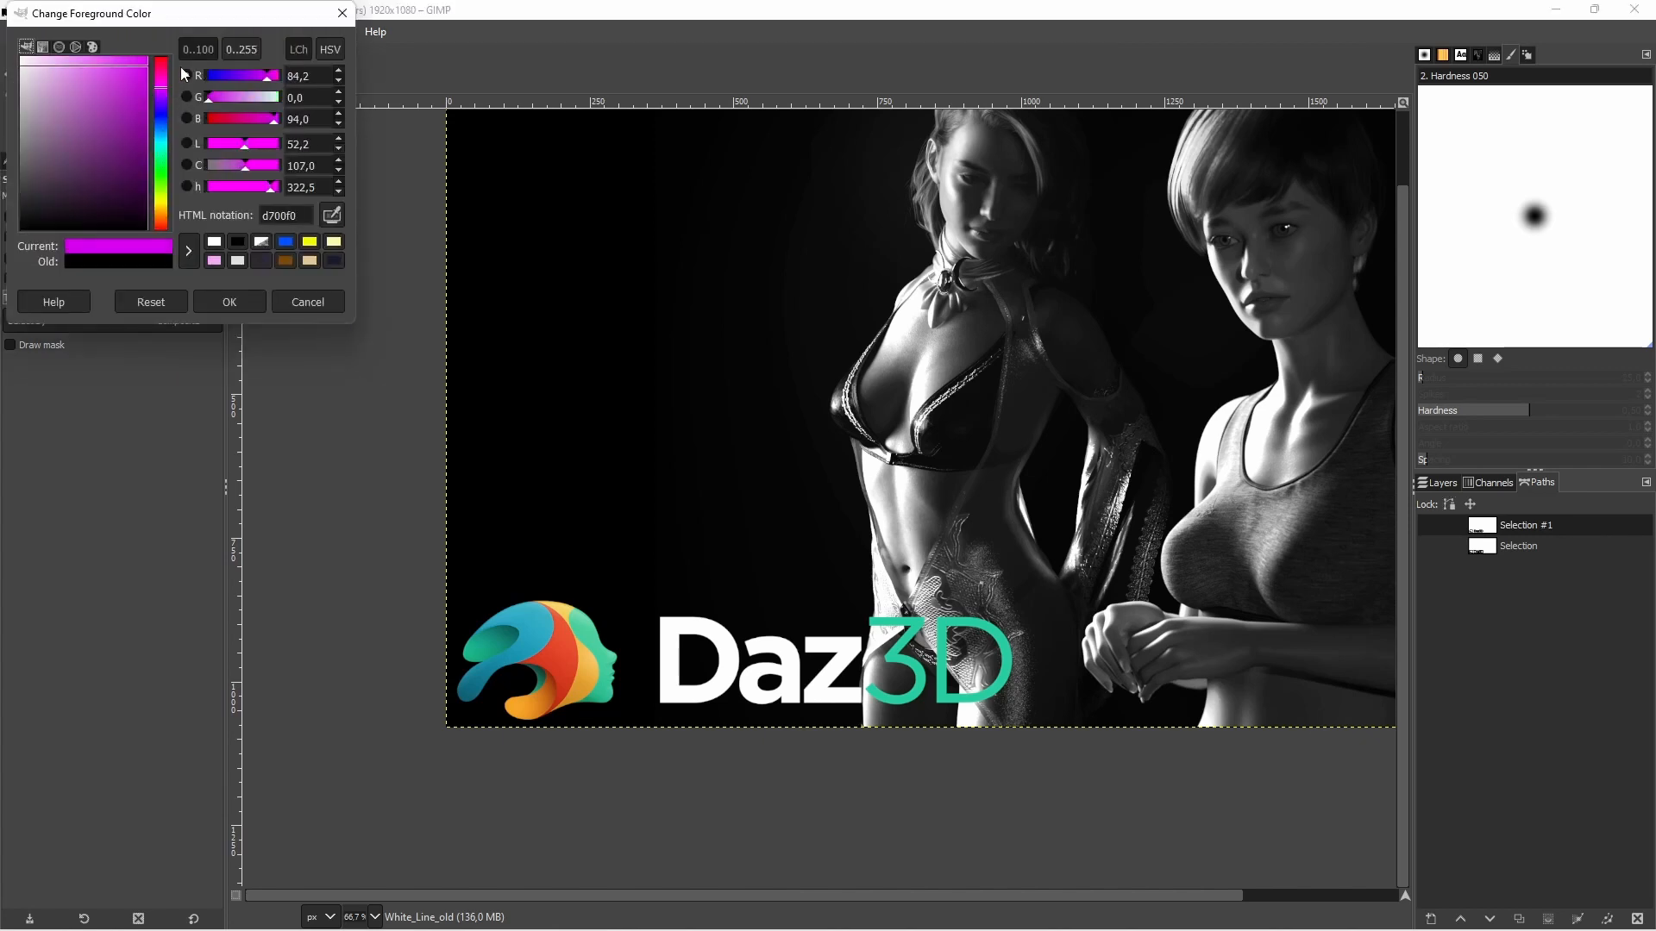
click(230, 301)
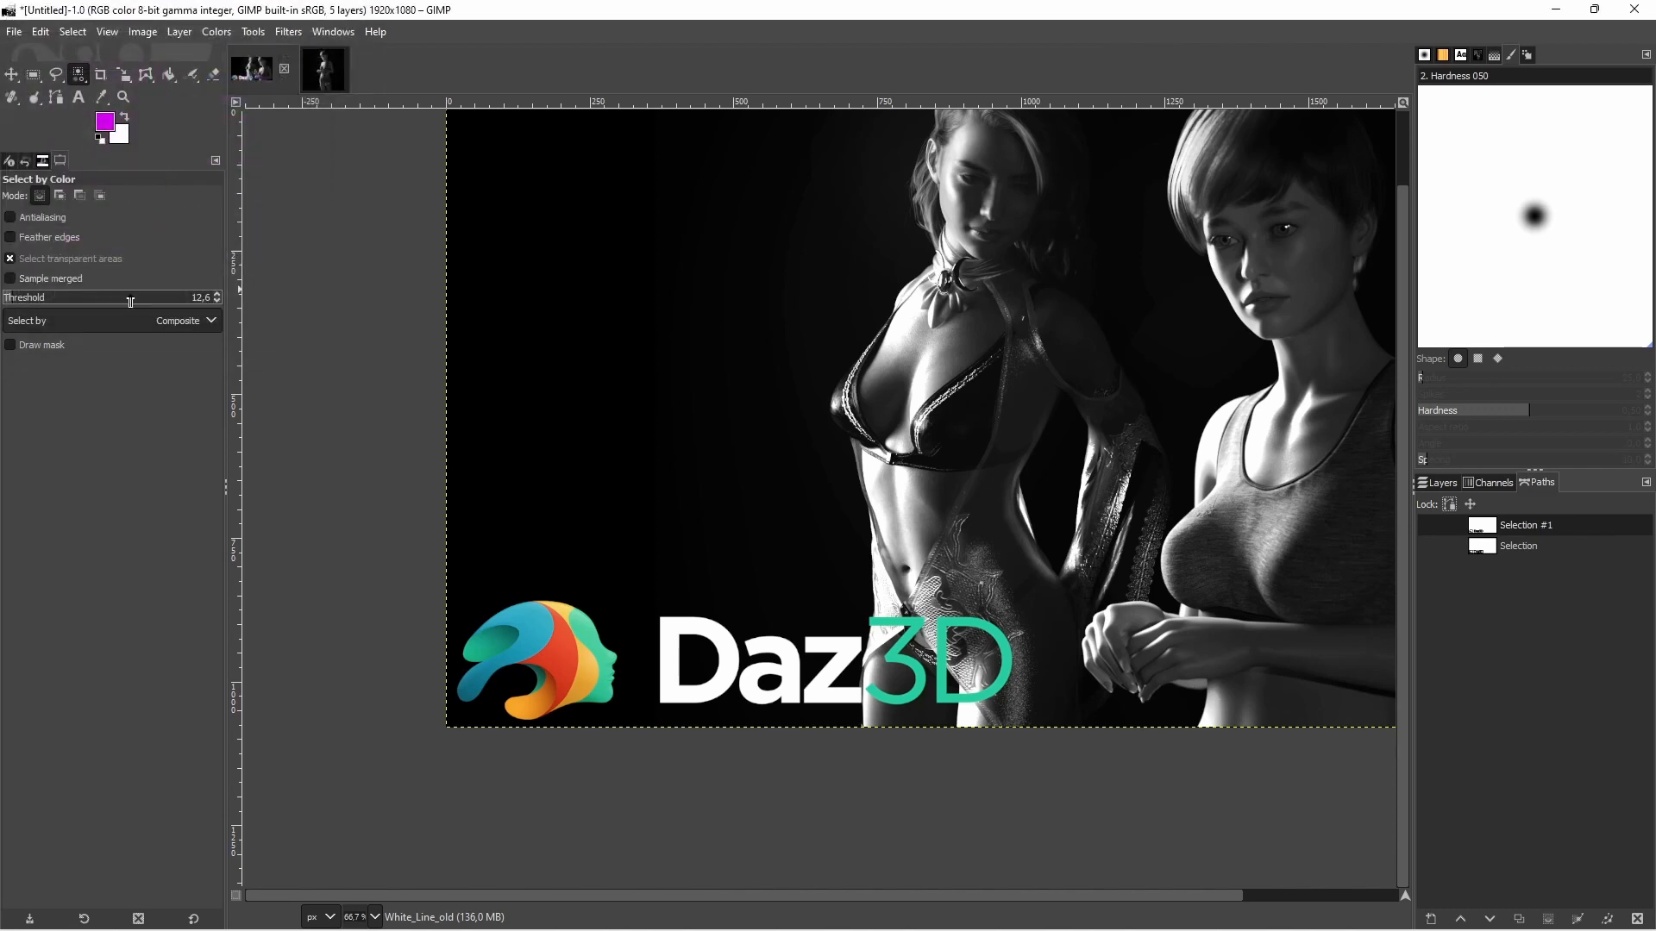
Switch to the Pencil tool and set its brush size to 7
click(191, 80)
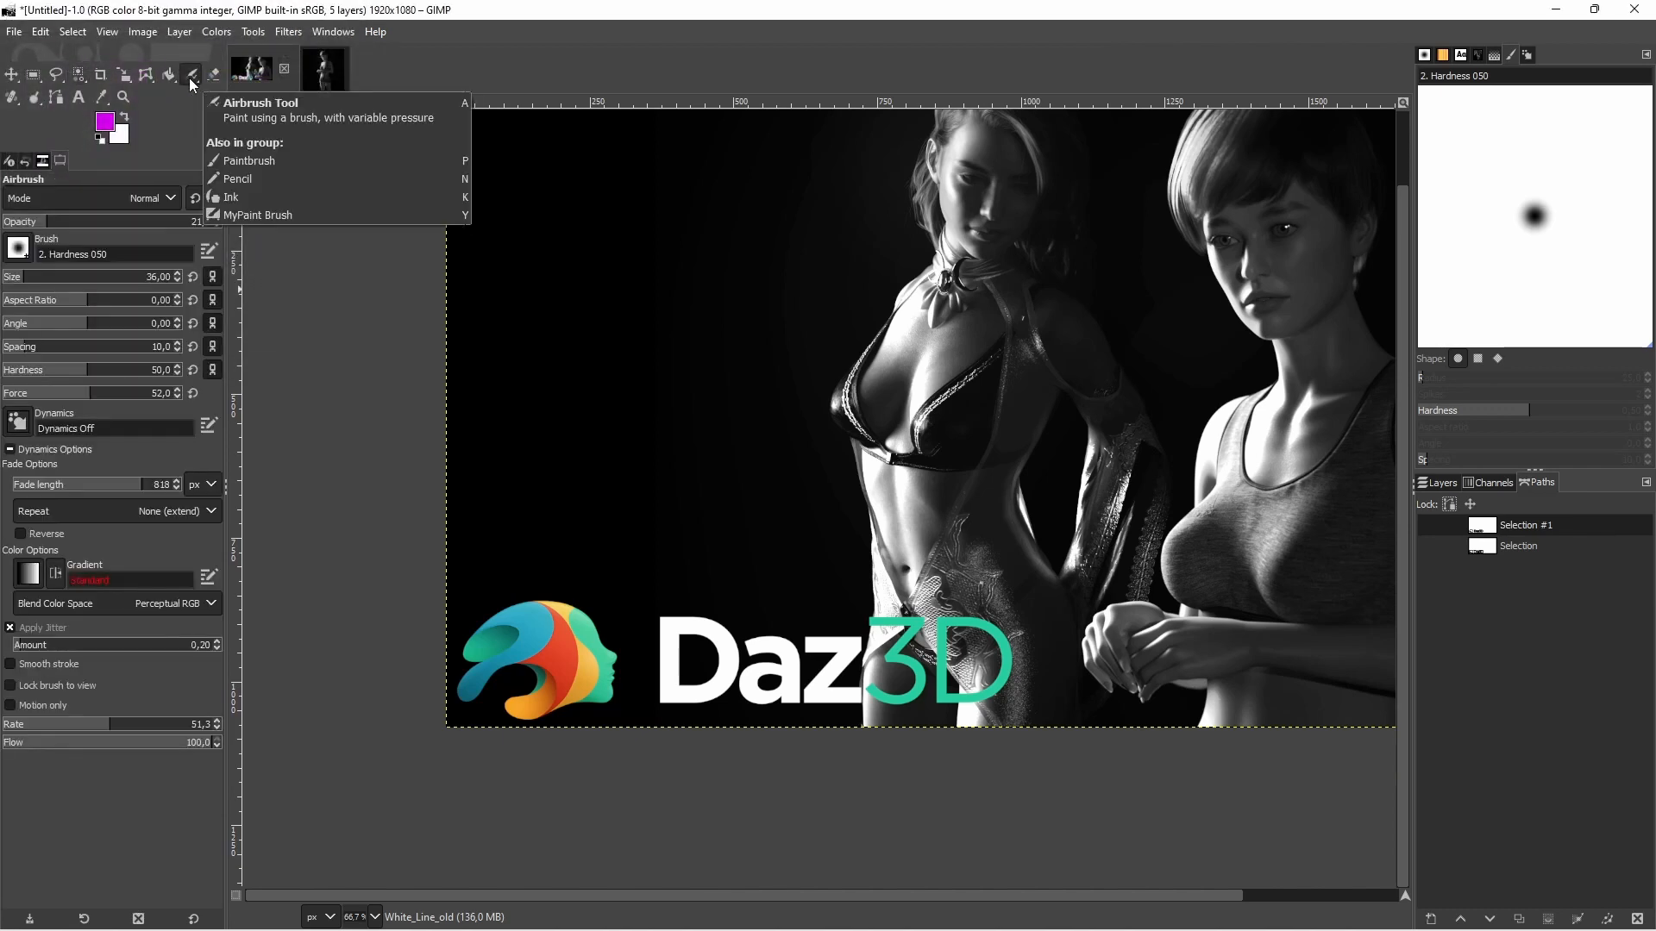
click(238, 101)
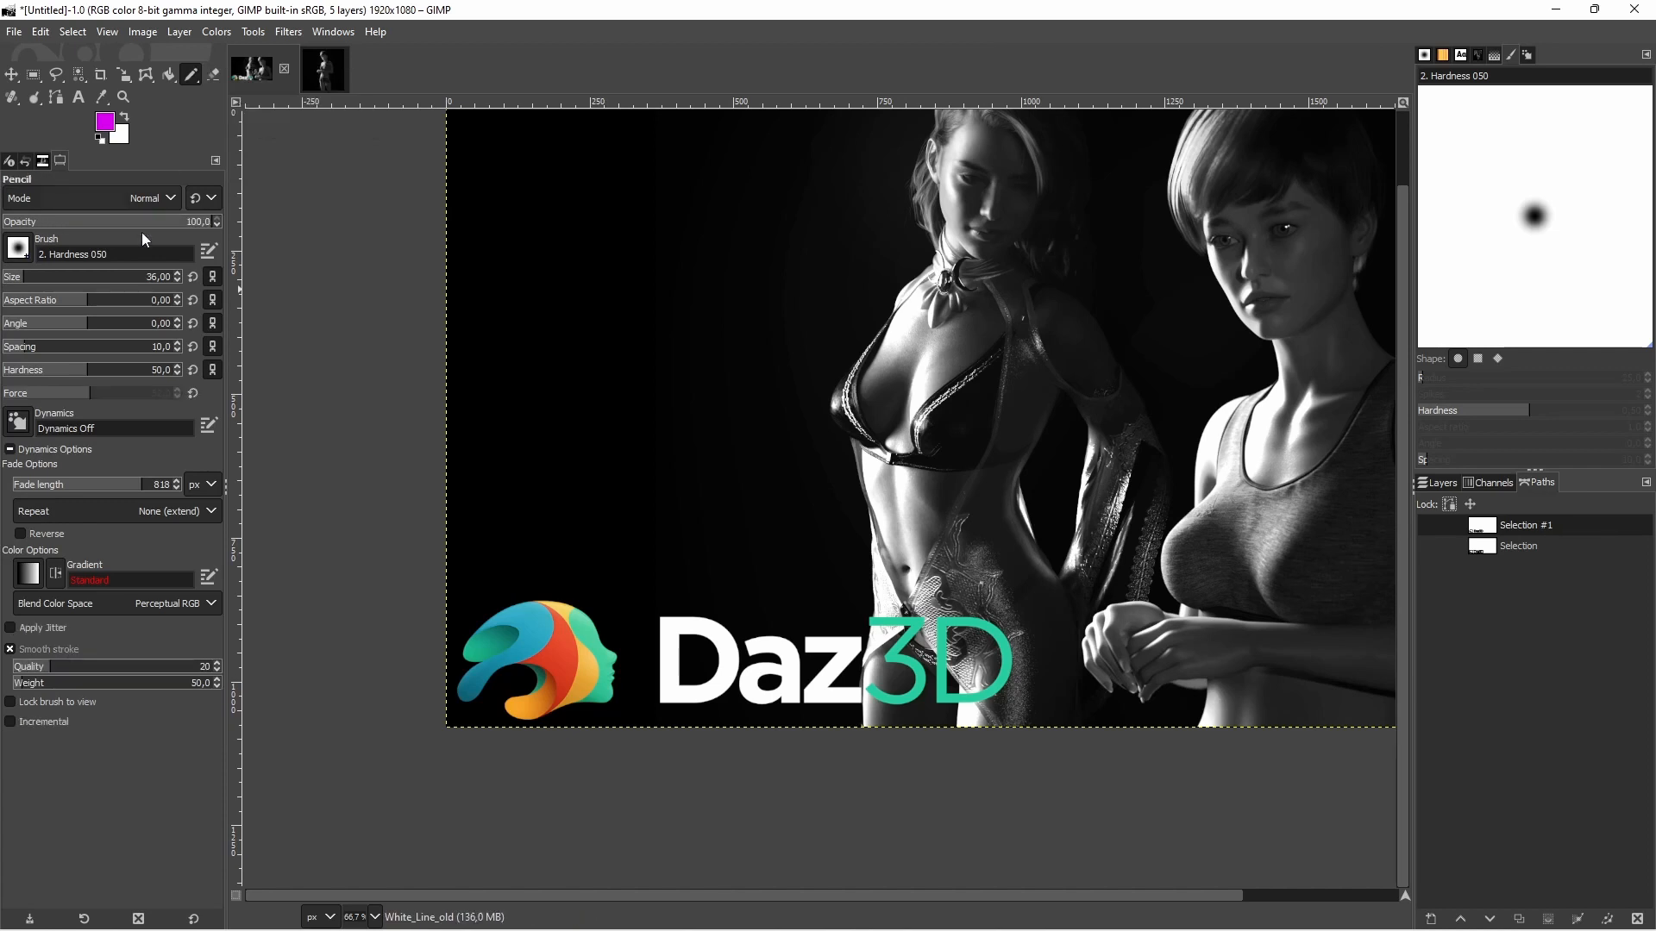
click(13, 278)
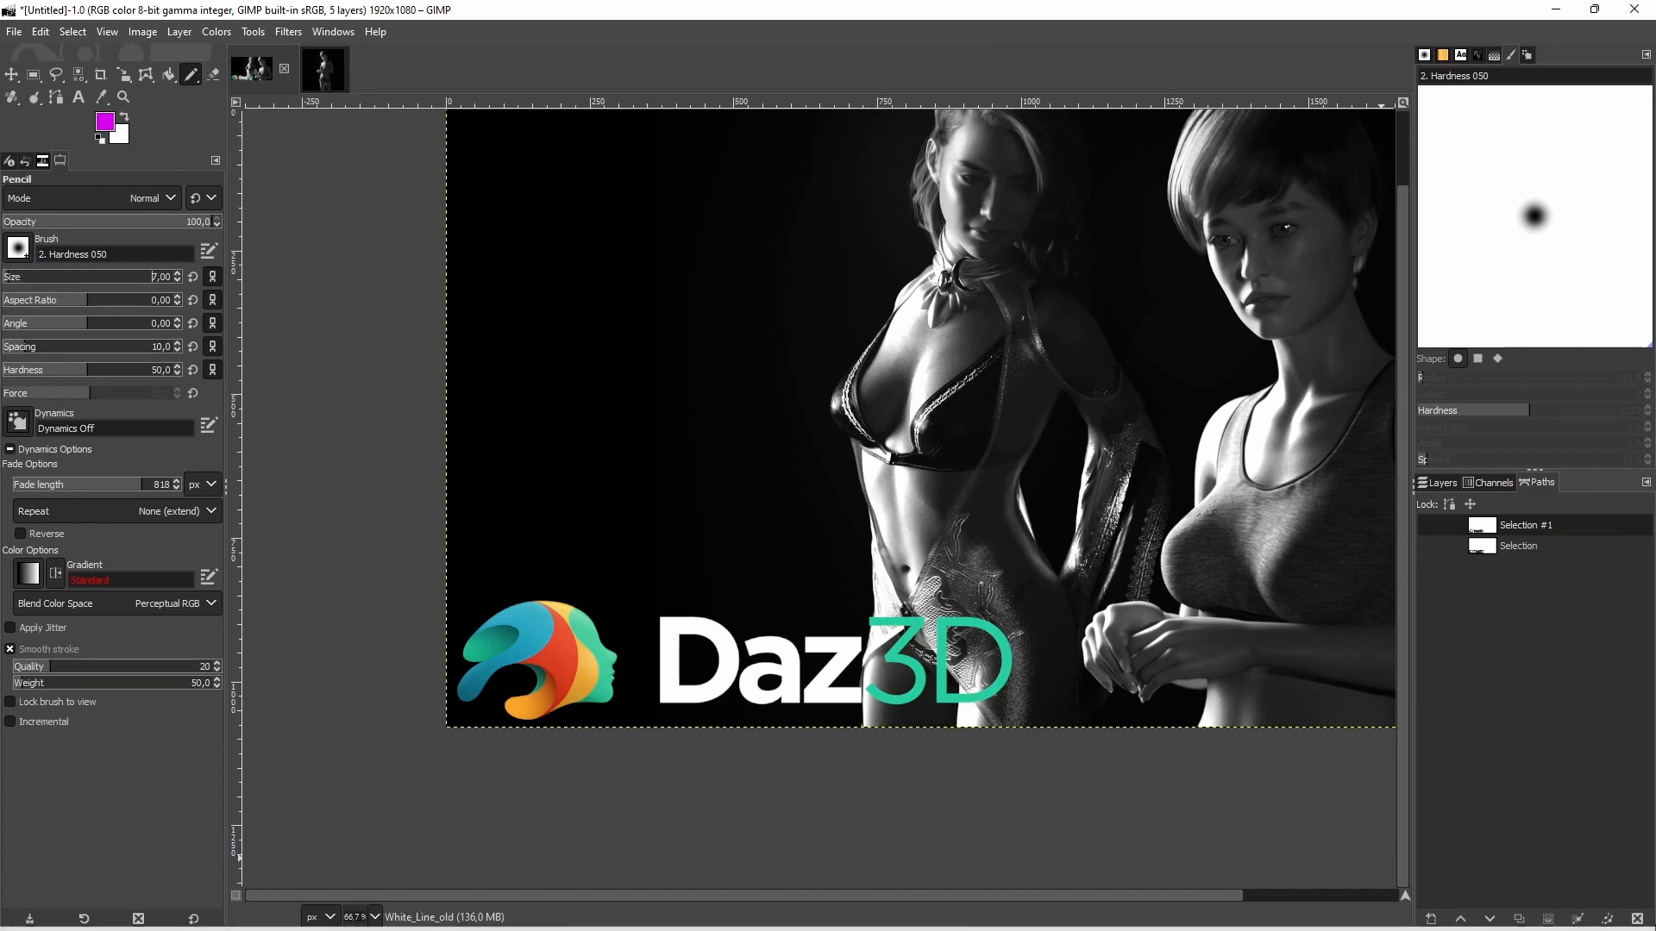
Stroke the Selection #1 path on the White_Line_old layer with a paint tool, using the Pencil
click(1607, 919)
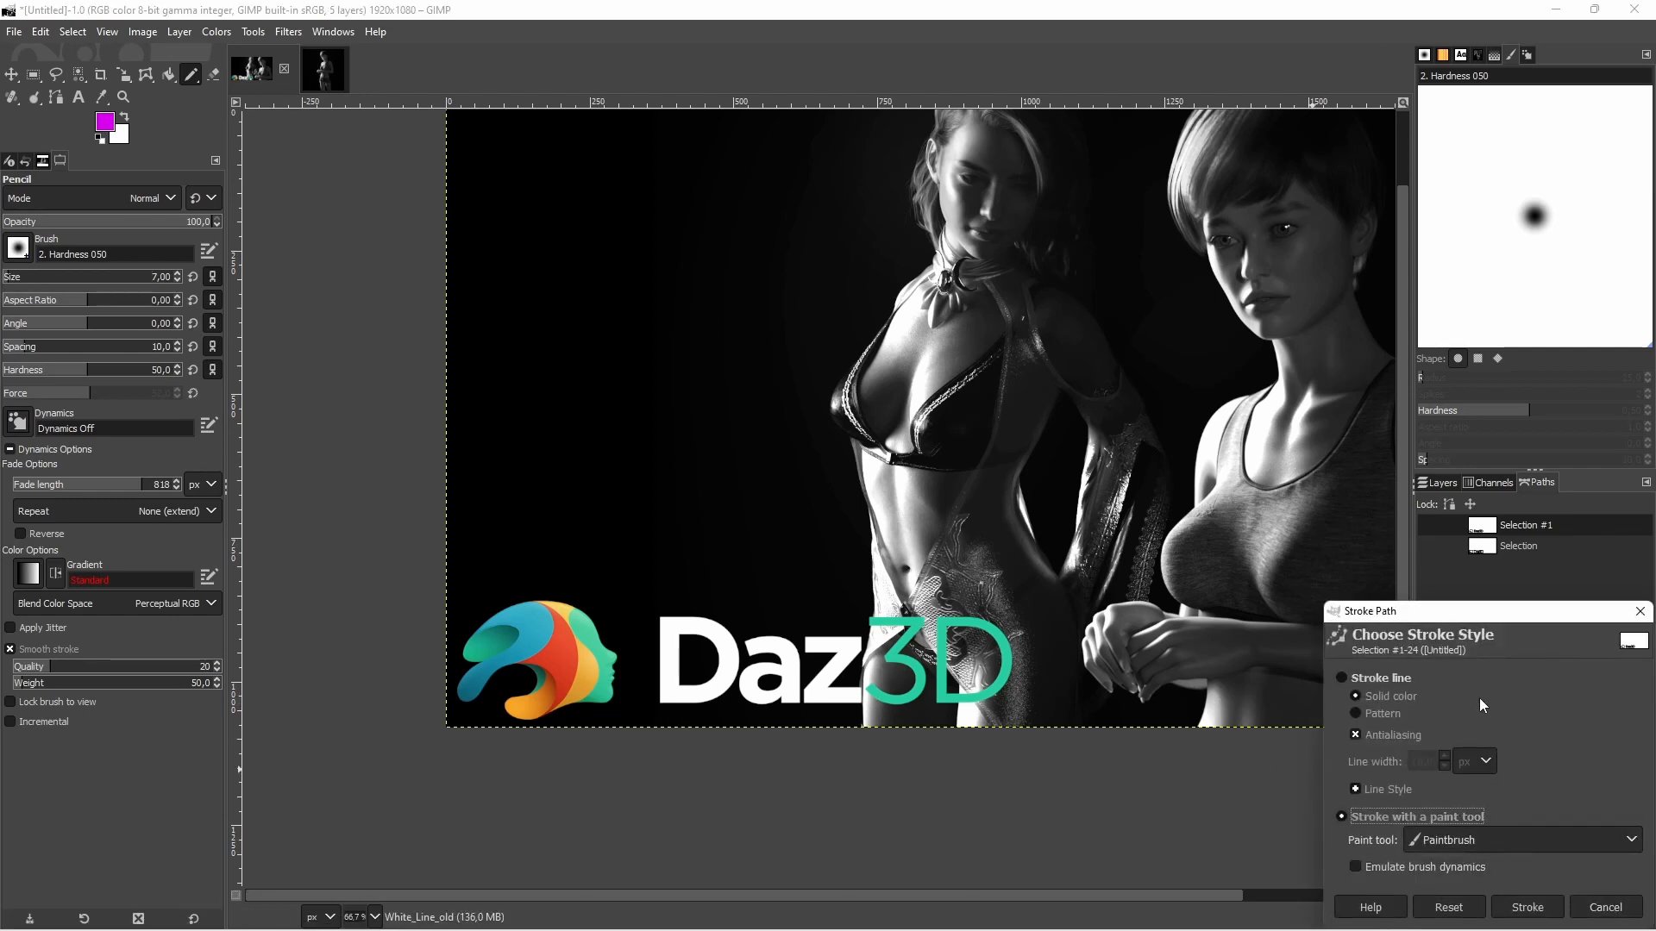
click(1471, 846)
click(1468, 583)
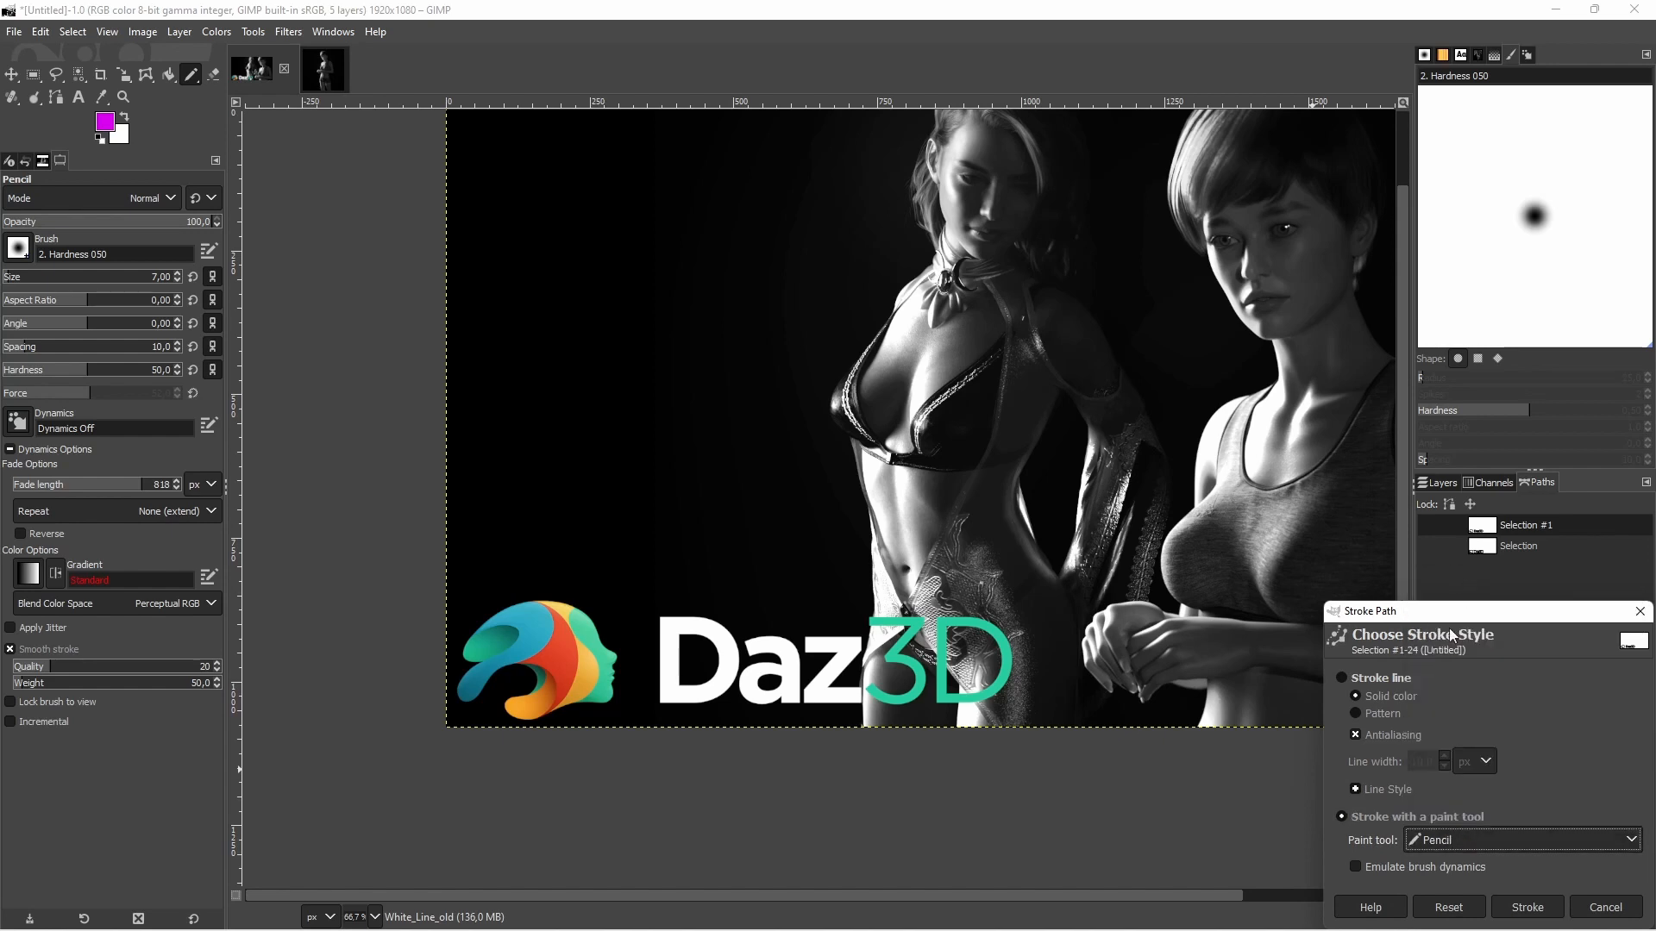
click(1531, 908)
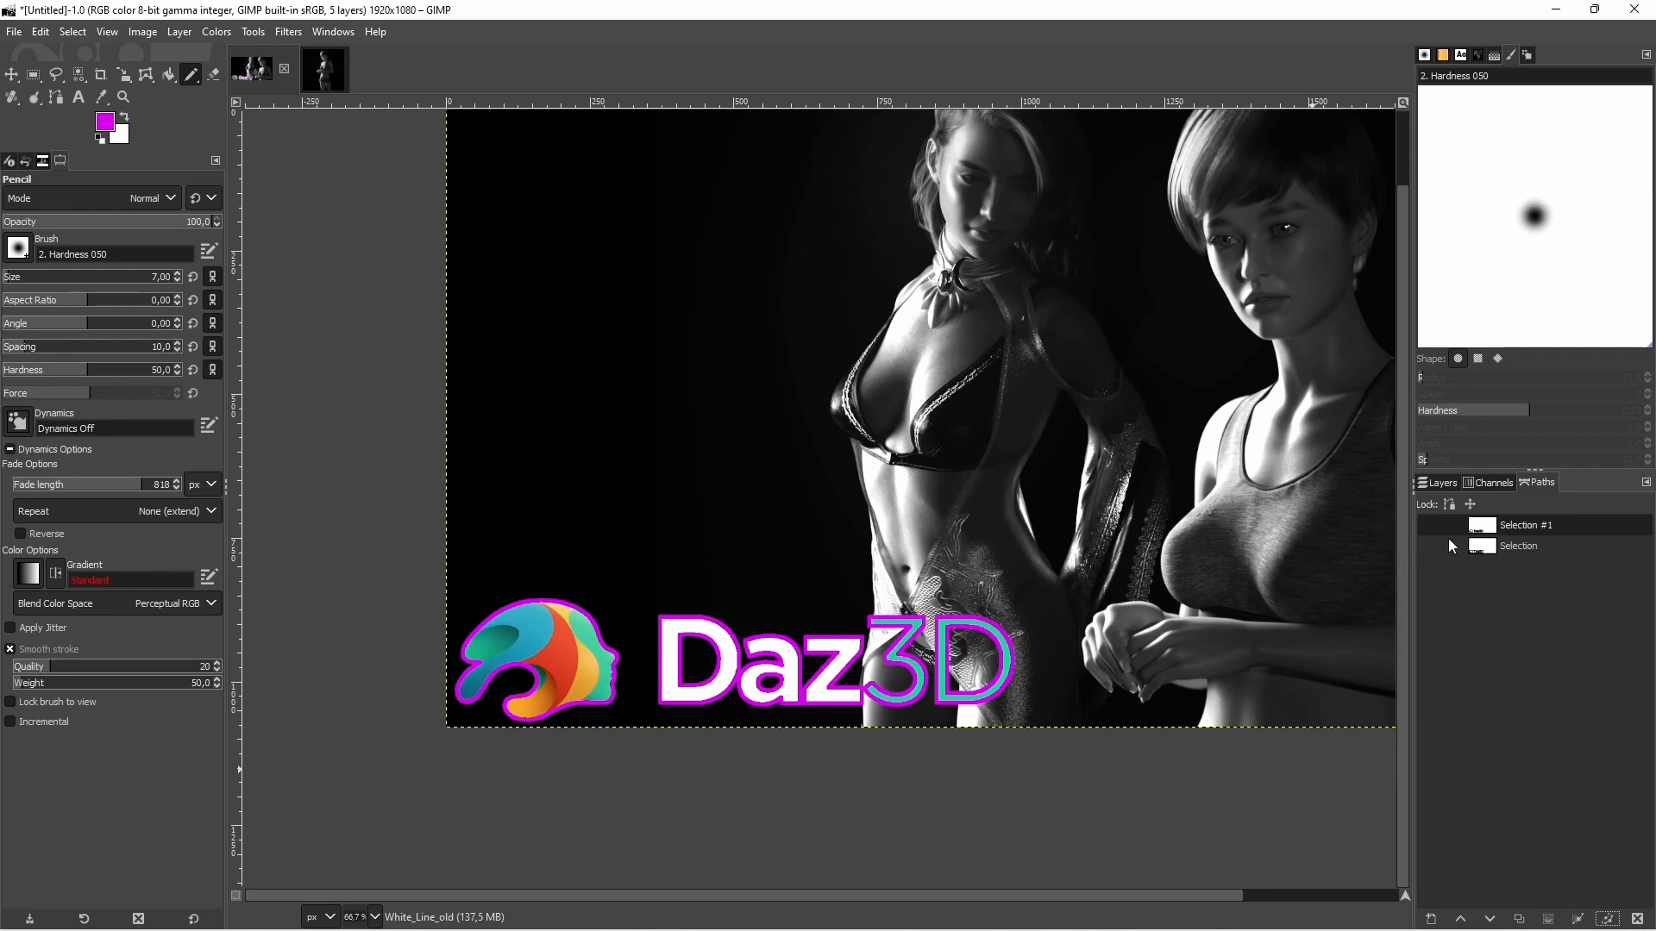
Move the White_Line_old layer directly below the Daz3D logo layer and check the outline on the whole composition
click(1447, 485)
drag(1535, 571, 1535, 597)
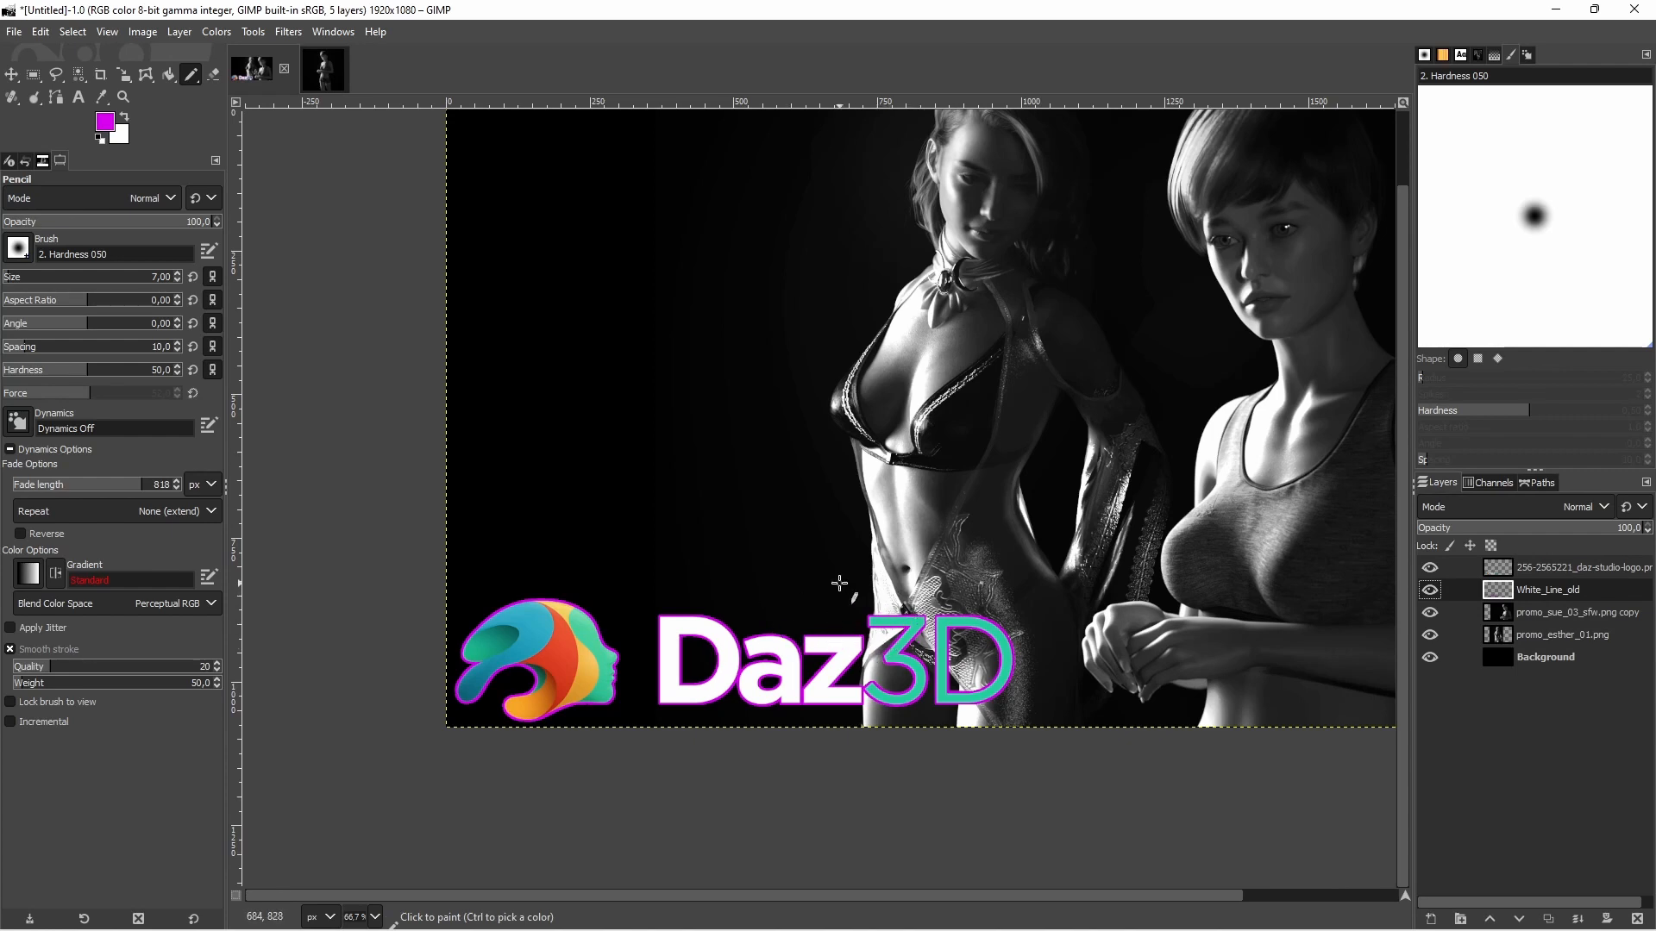
scroll(828, 590, down, 2)
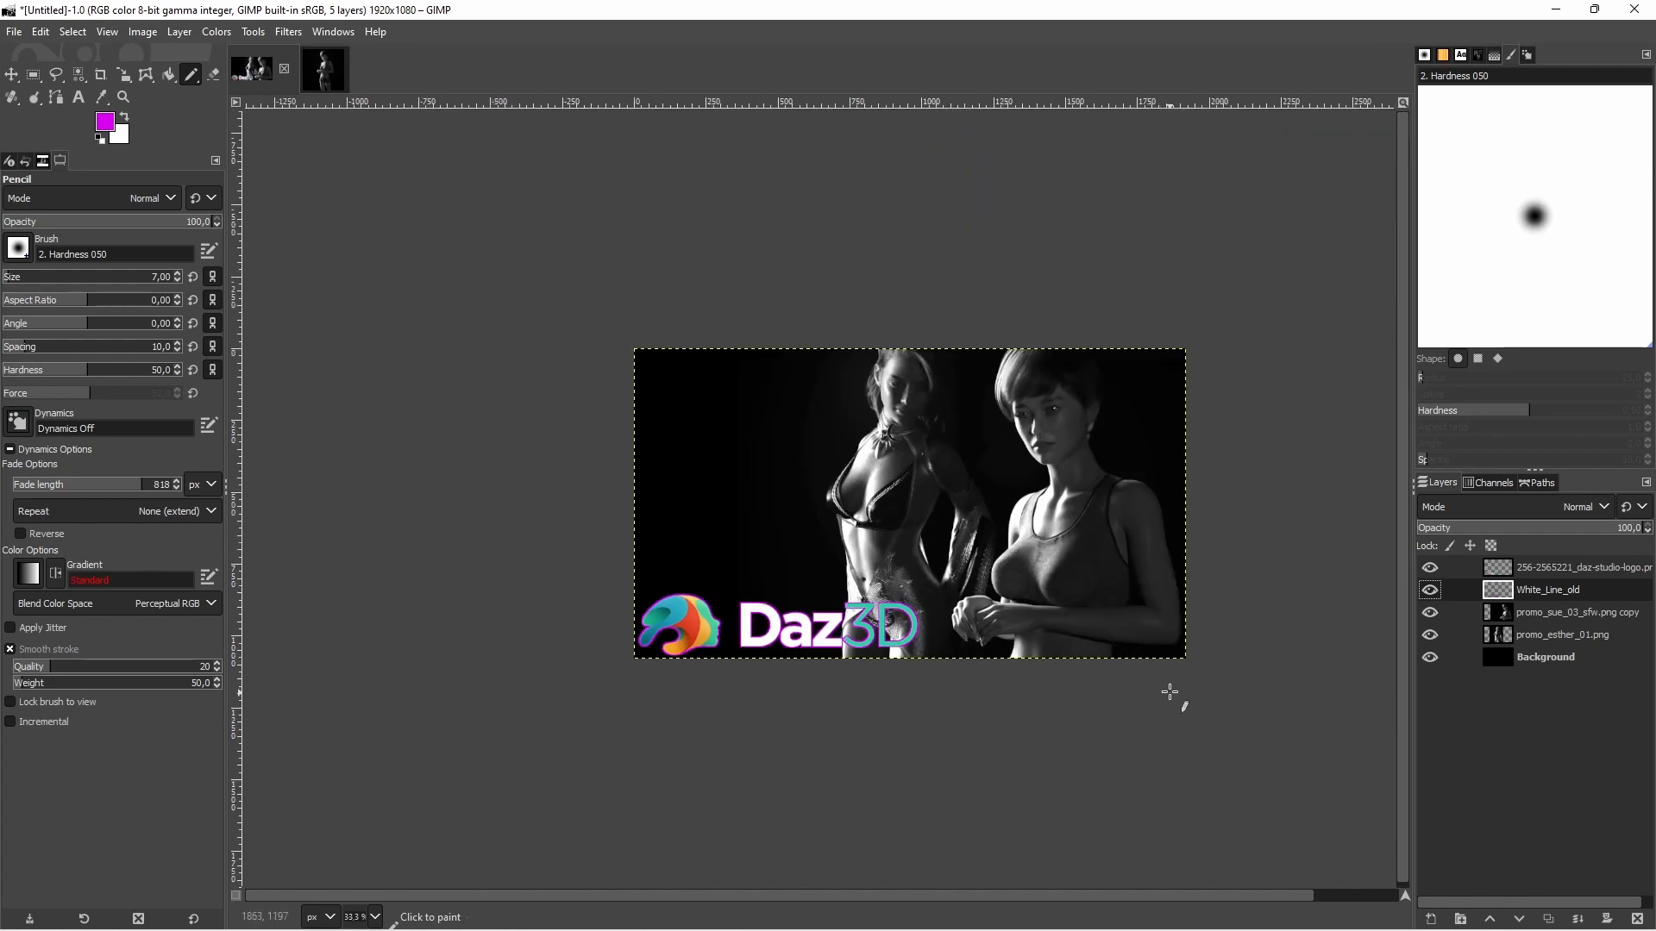
Adjust the White_Line_old layer with Hue-Saturation to Hue -42.8, Lightness -58.5 and Saturation 9.1, and compare the outline using the preview
scroll(1169, 692, up, 1)
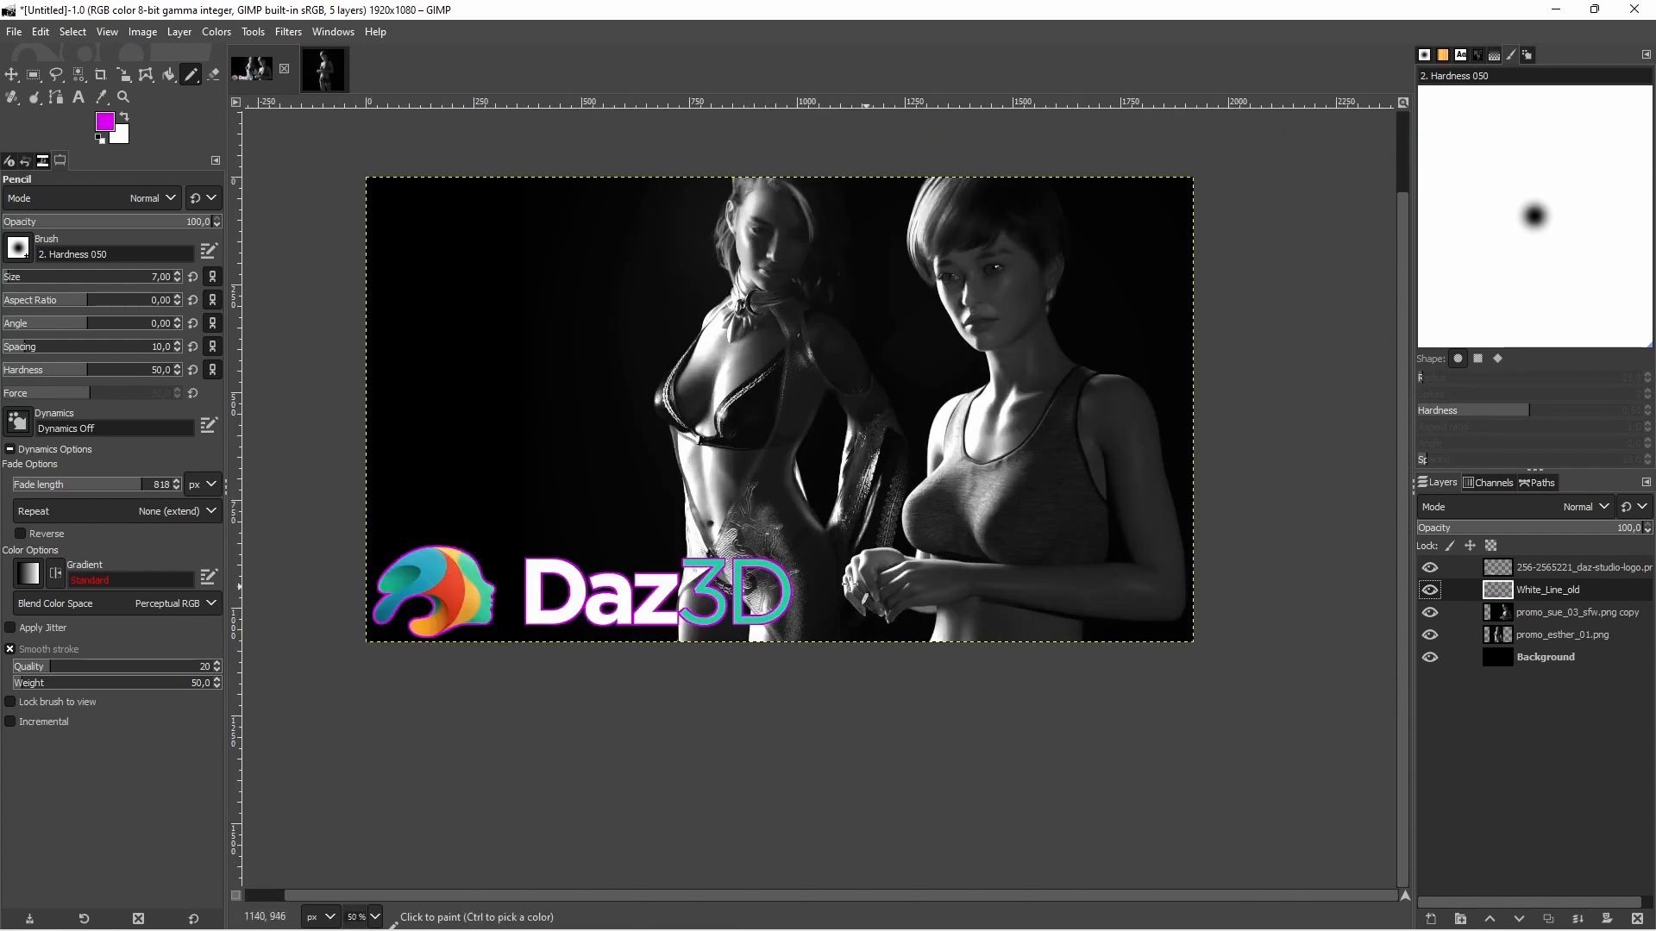
click(278, 35)
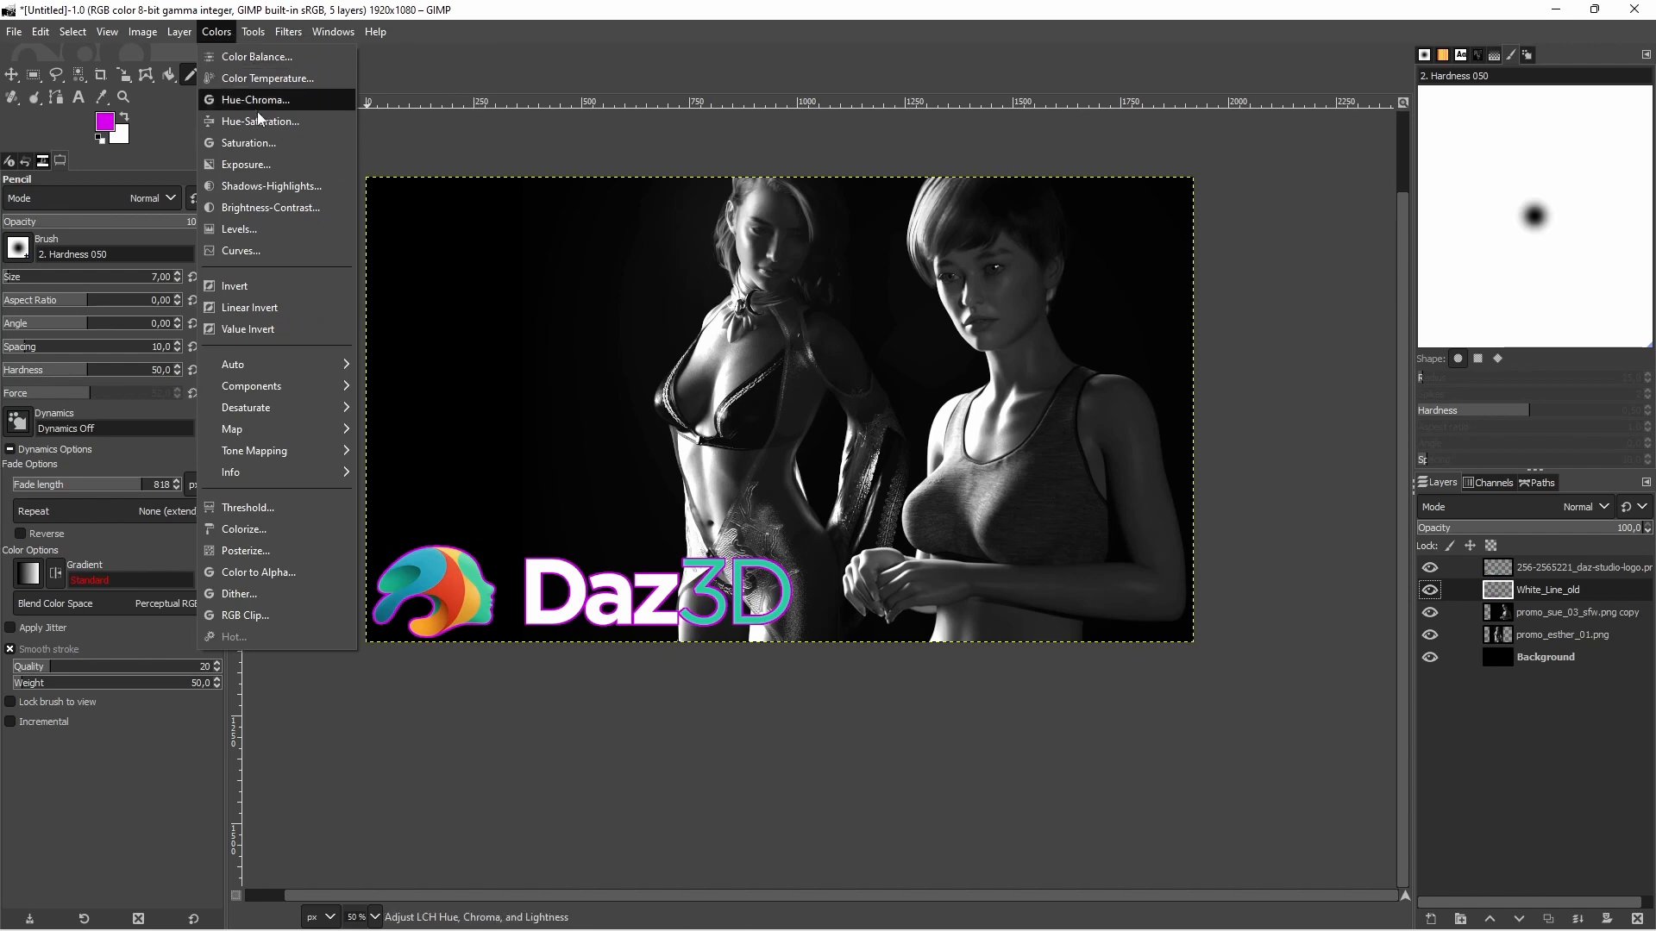
click(274, 121)
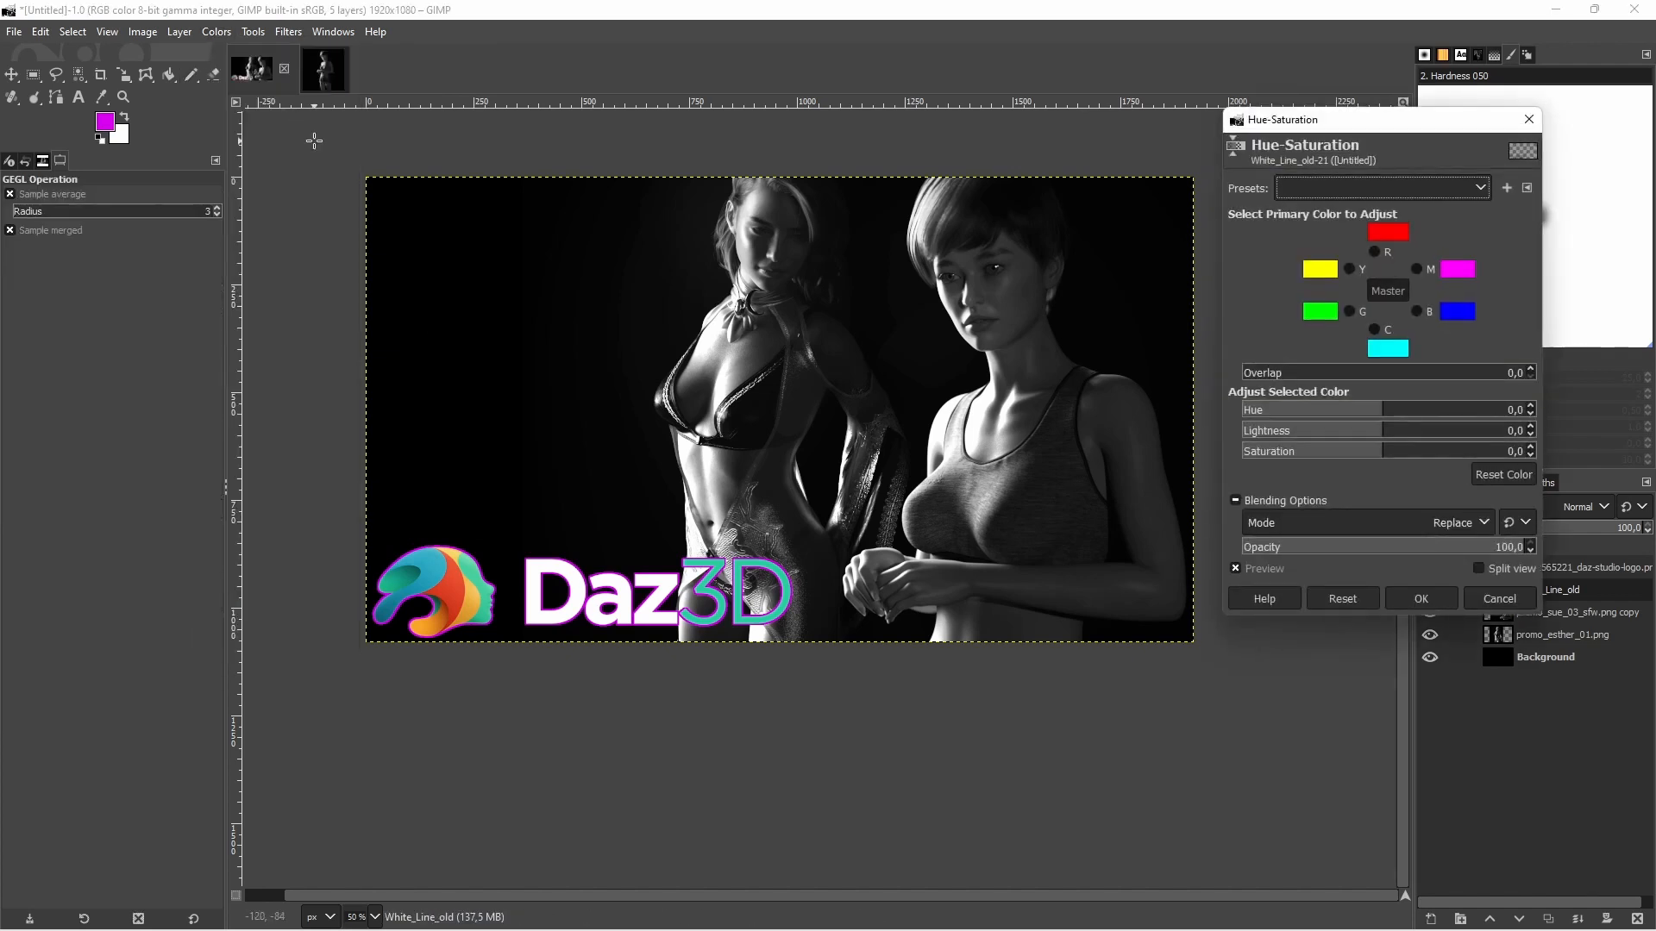
drag(1385, 431, 1350, 431)
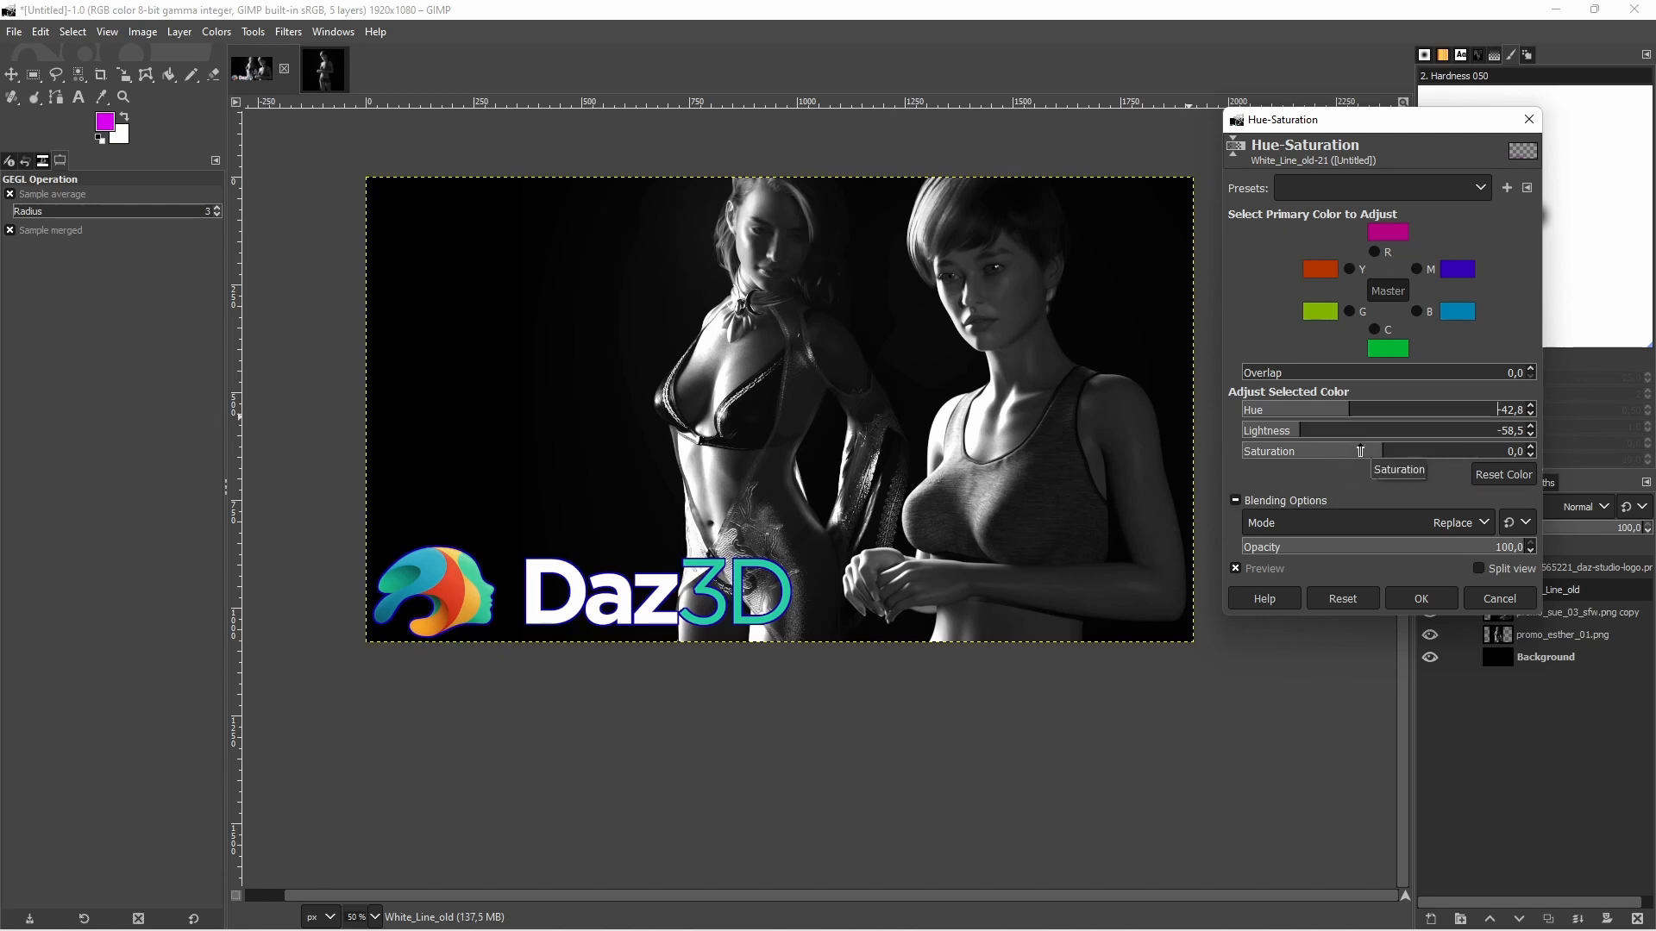
drag(1383, 450, 1397, 450)
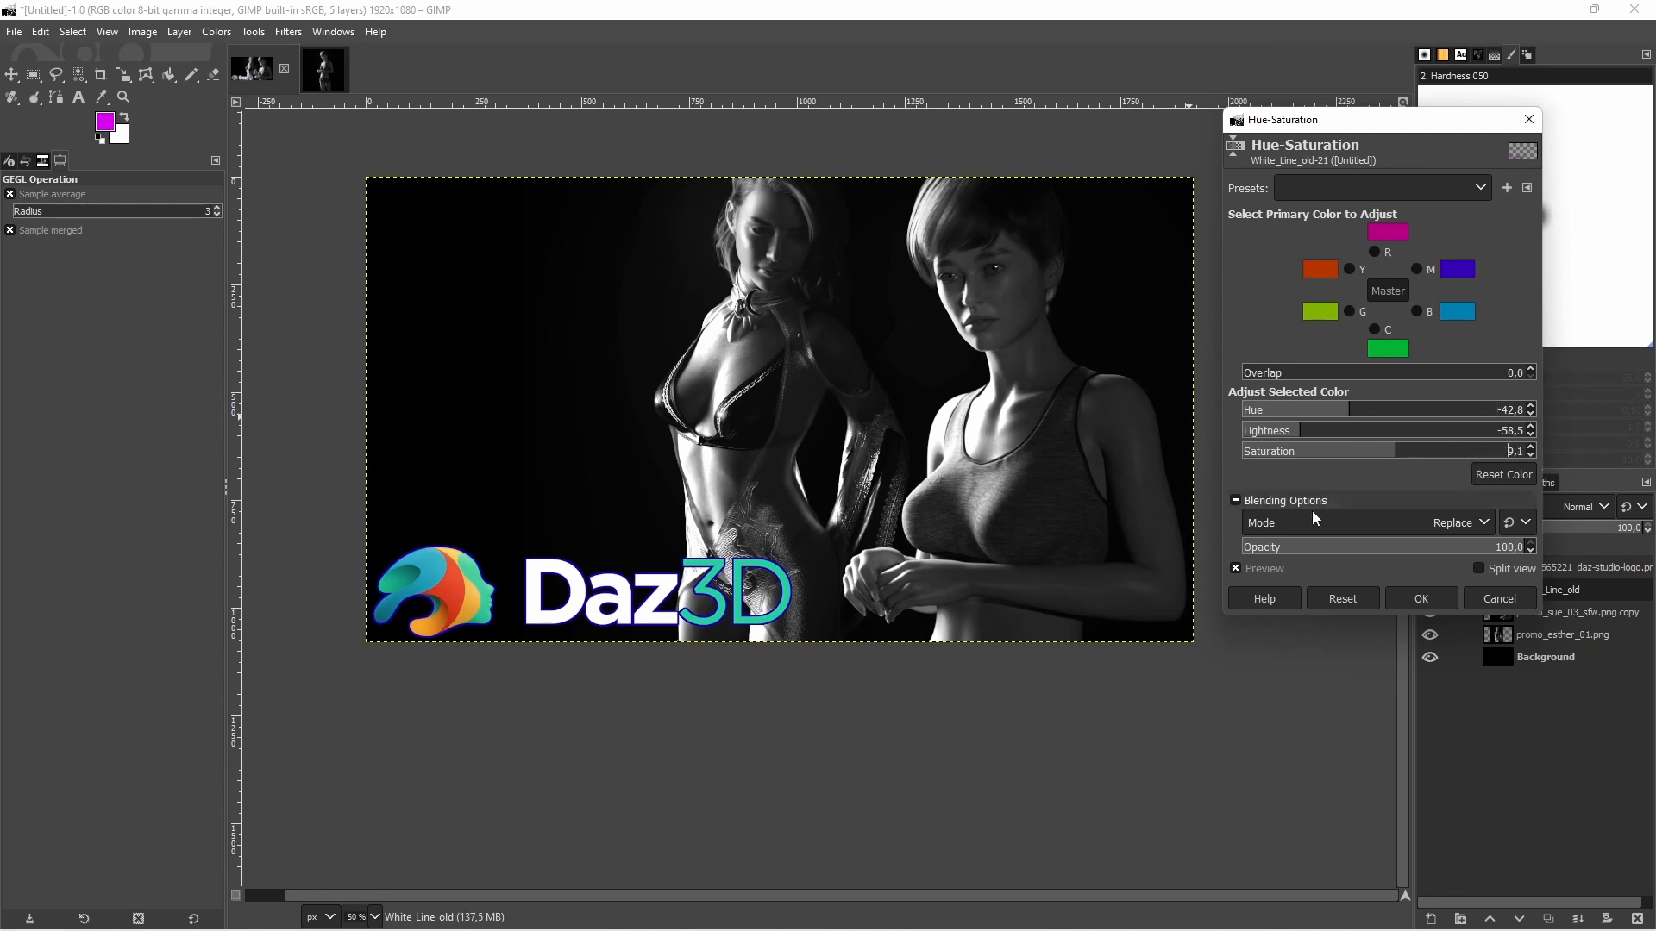
click(1273, 571)
click(1270, 571)
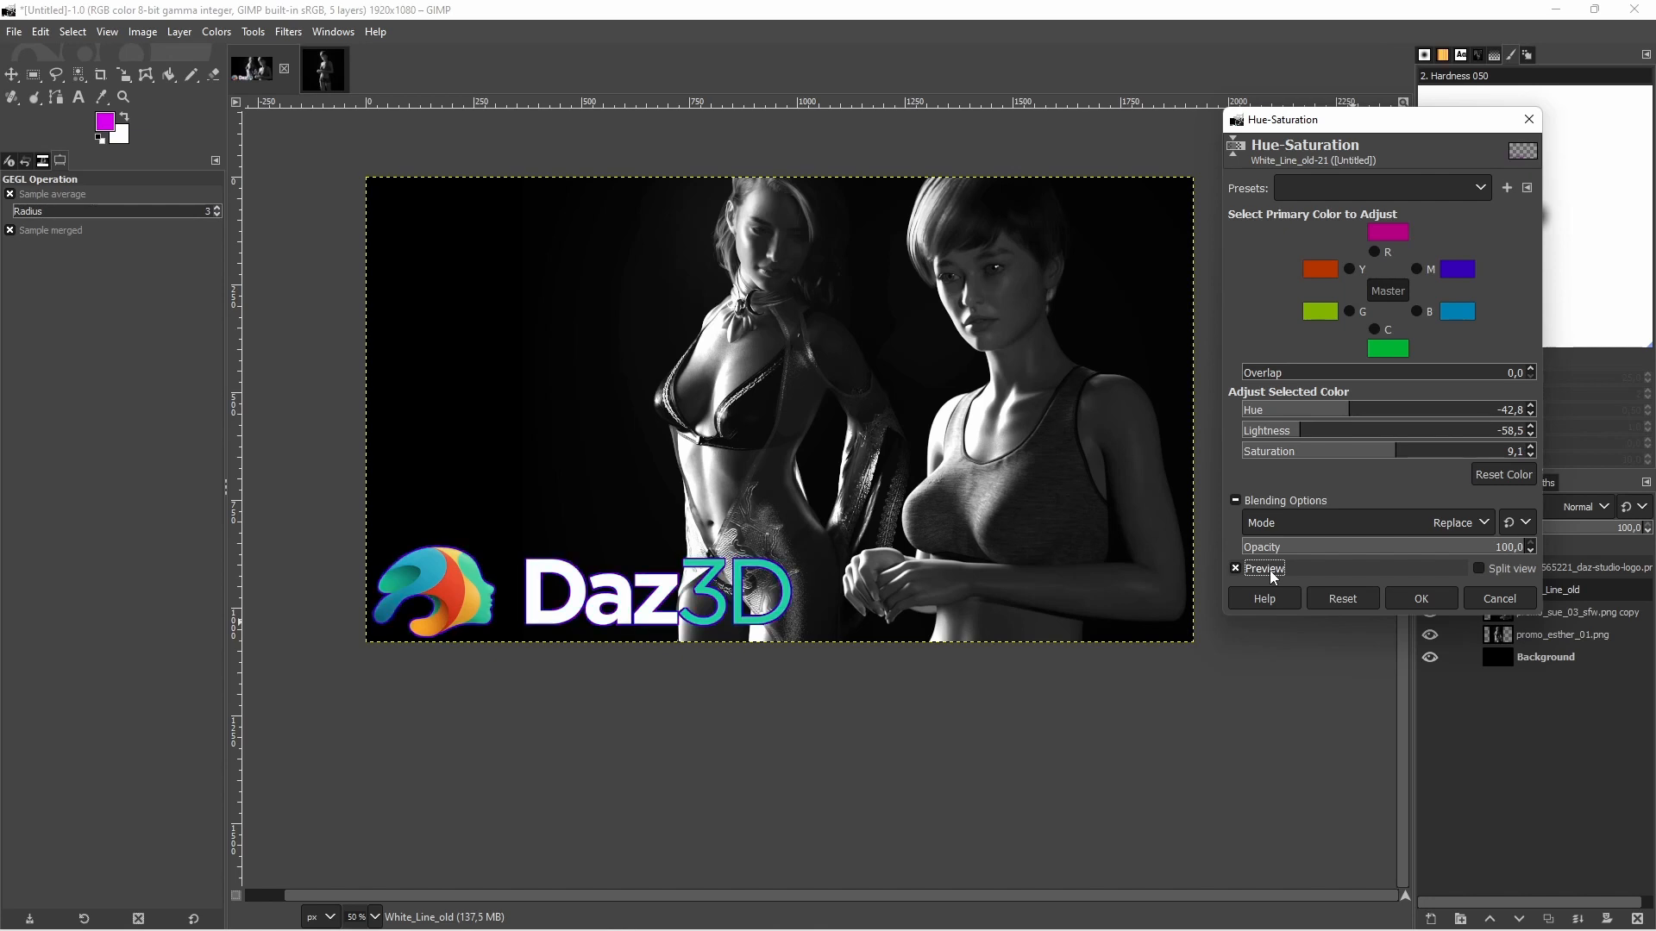
Set the outline's Lightness to -21.3, compare it using the preview and apply the Hue-Saturation adjustment
click(1351, 431)
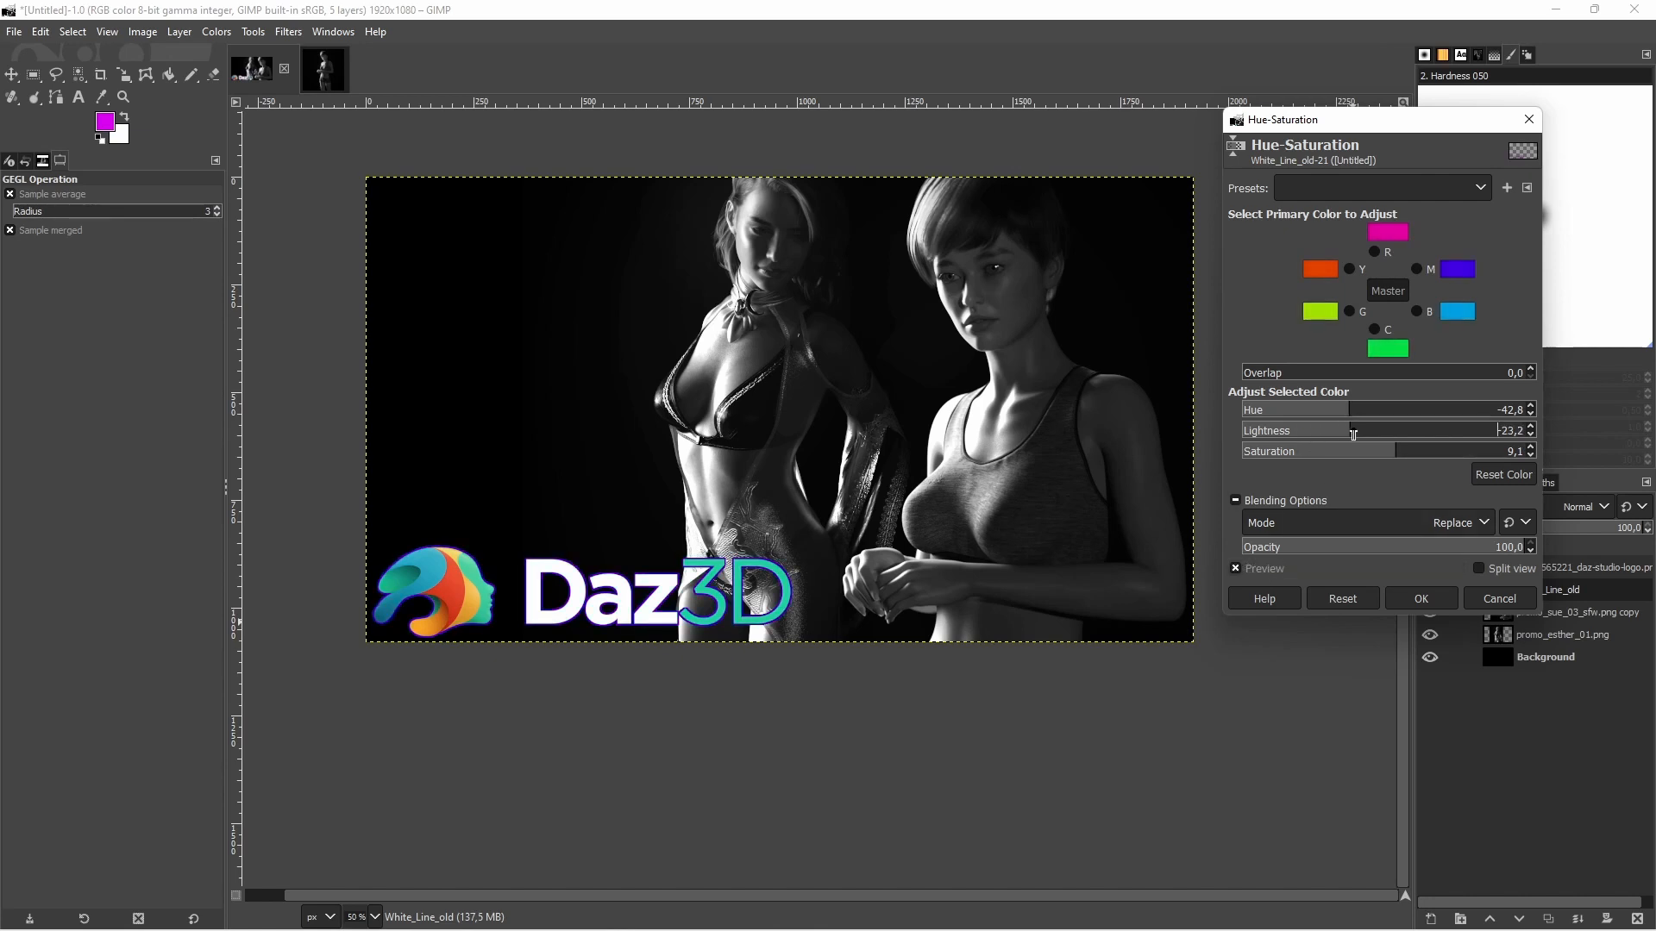
click(1353, 432)
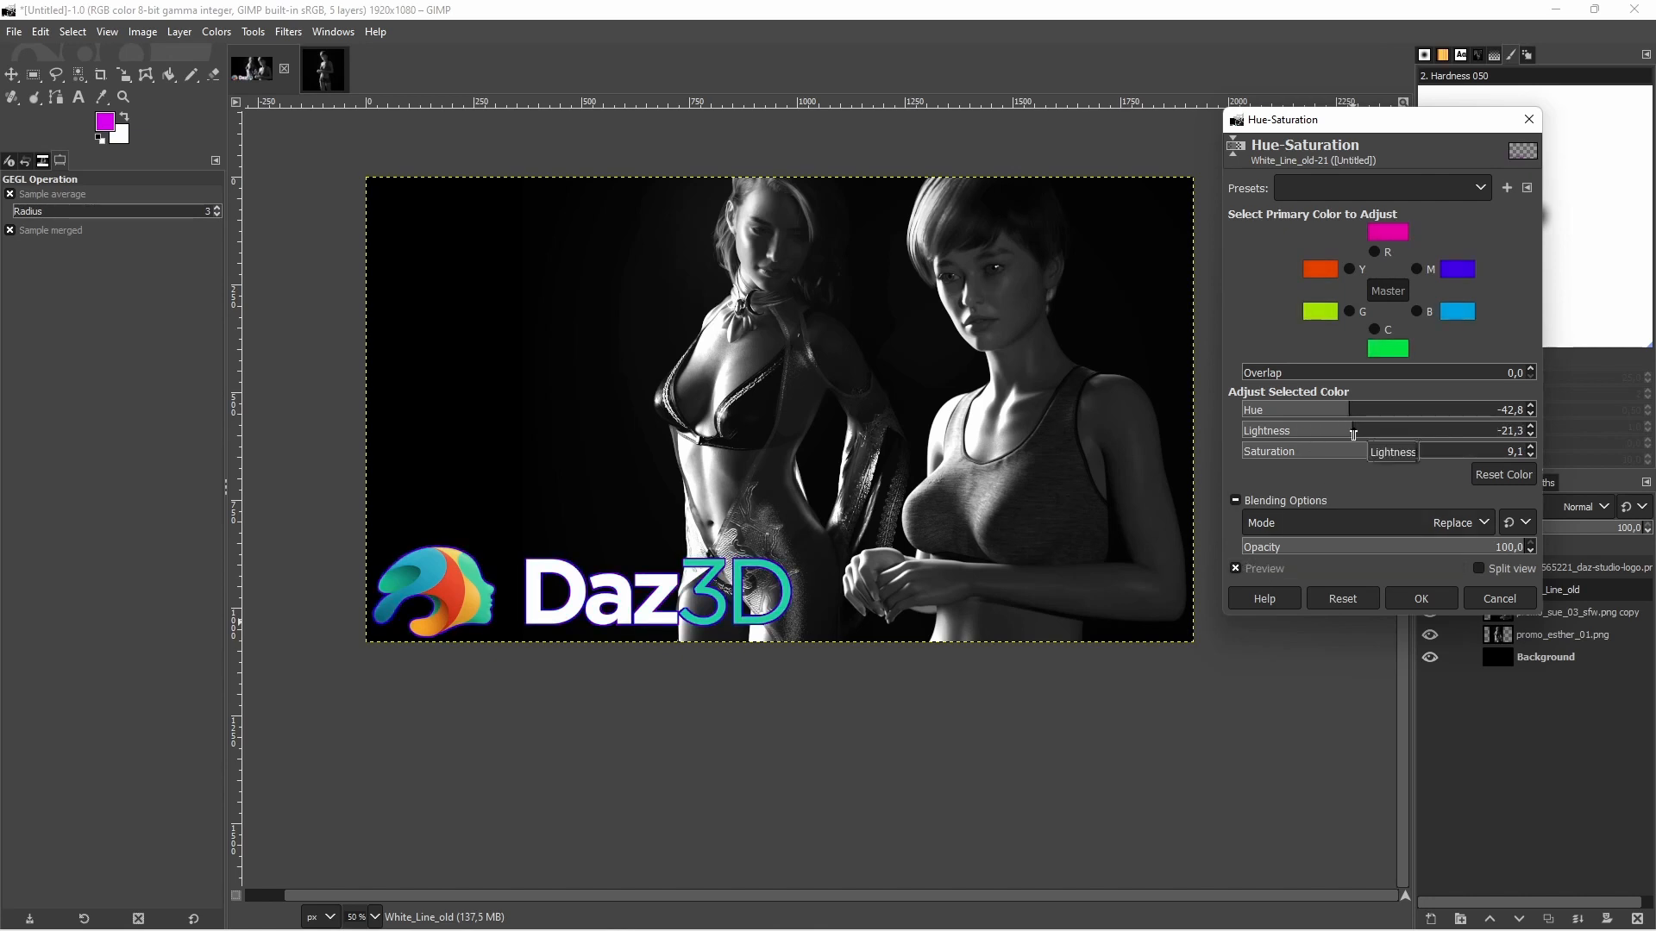
click(1268, 573)
click(1268, 573)
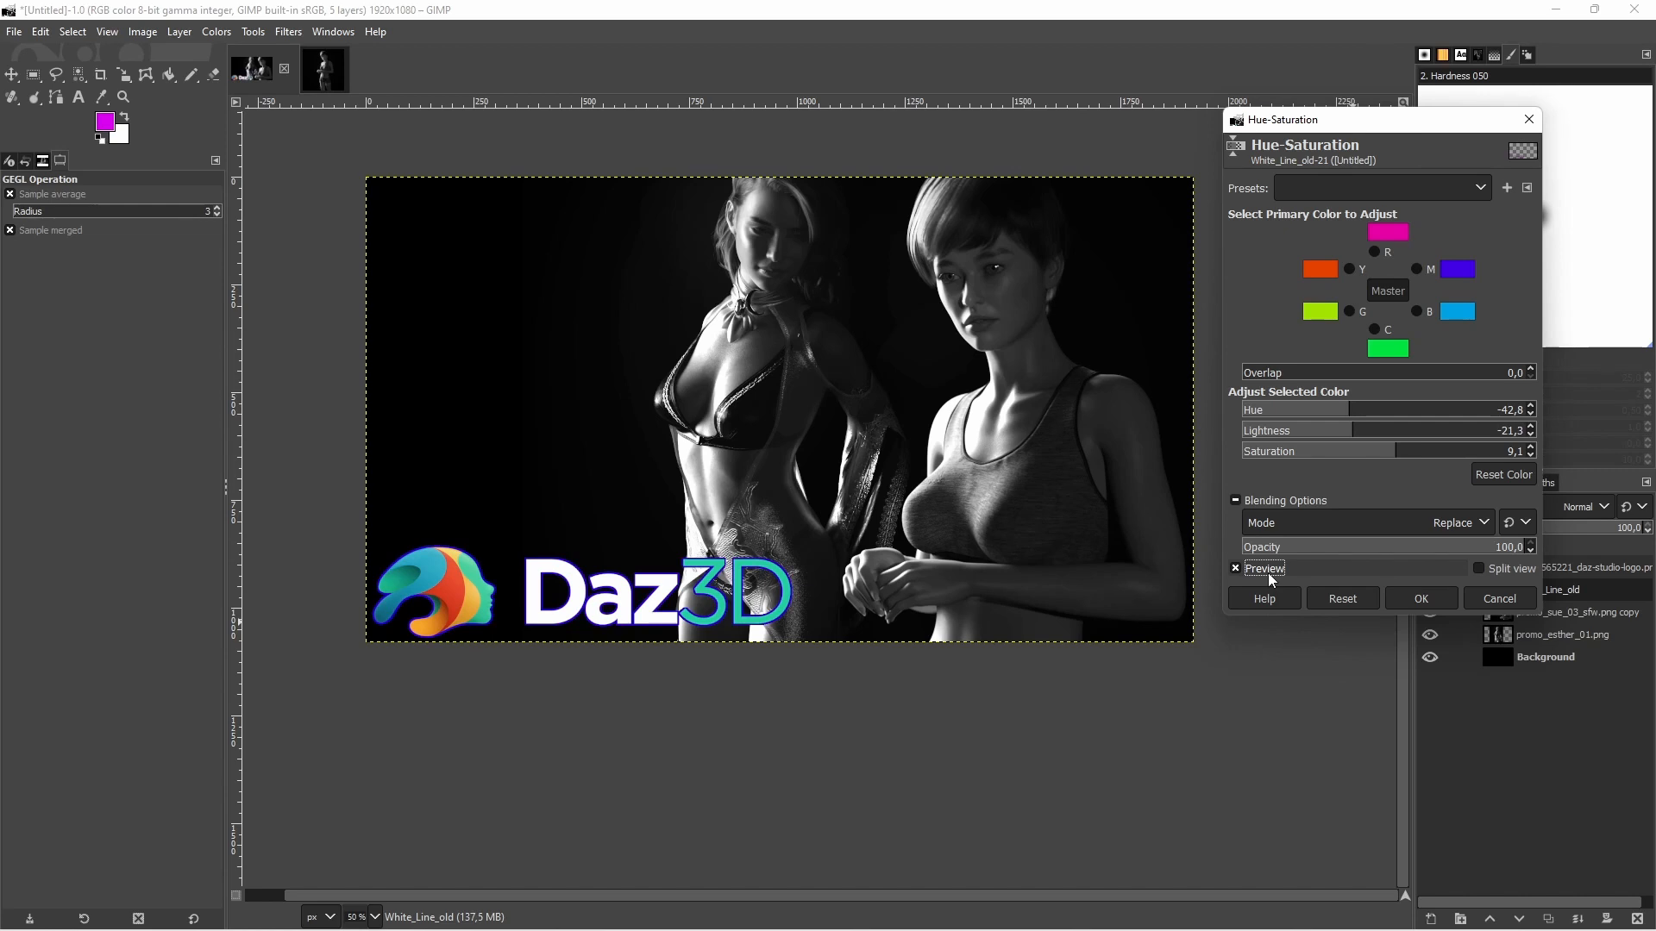
click(1420, 599)
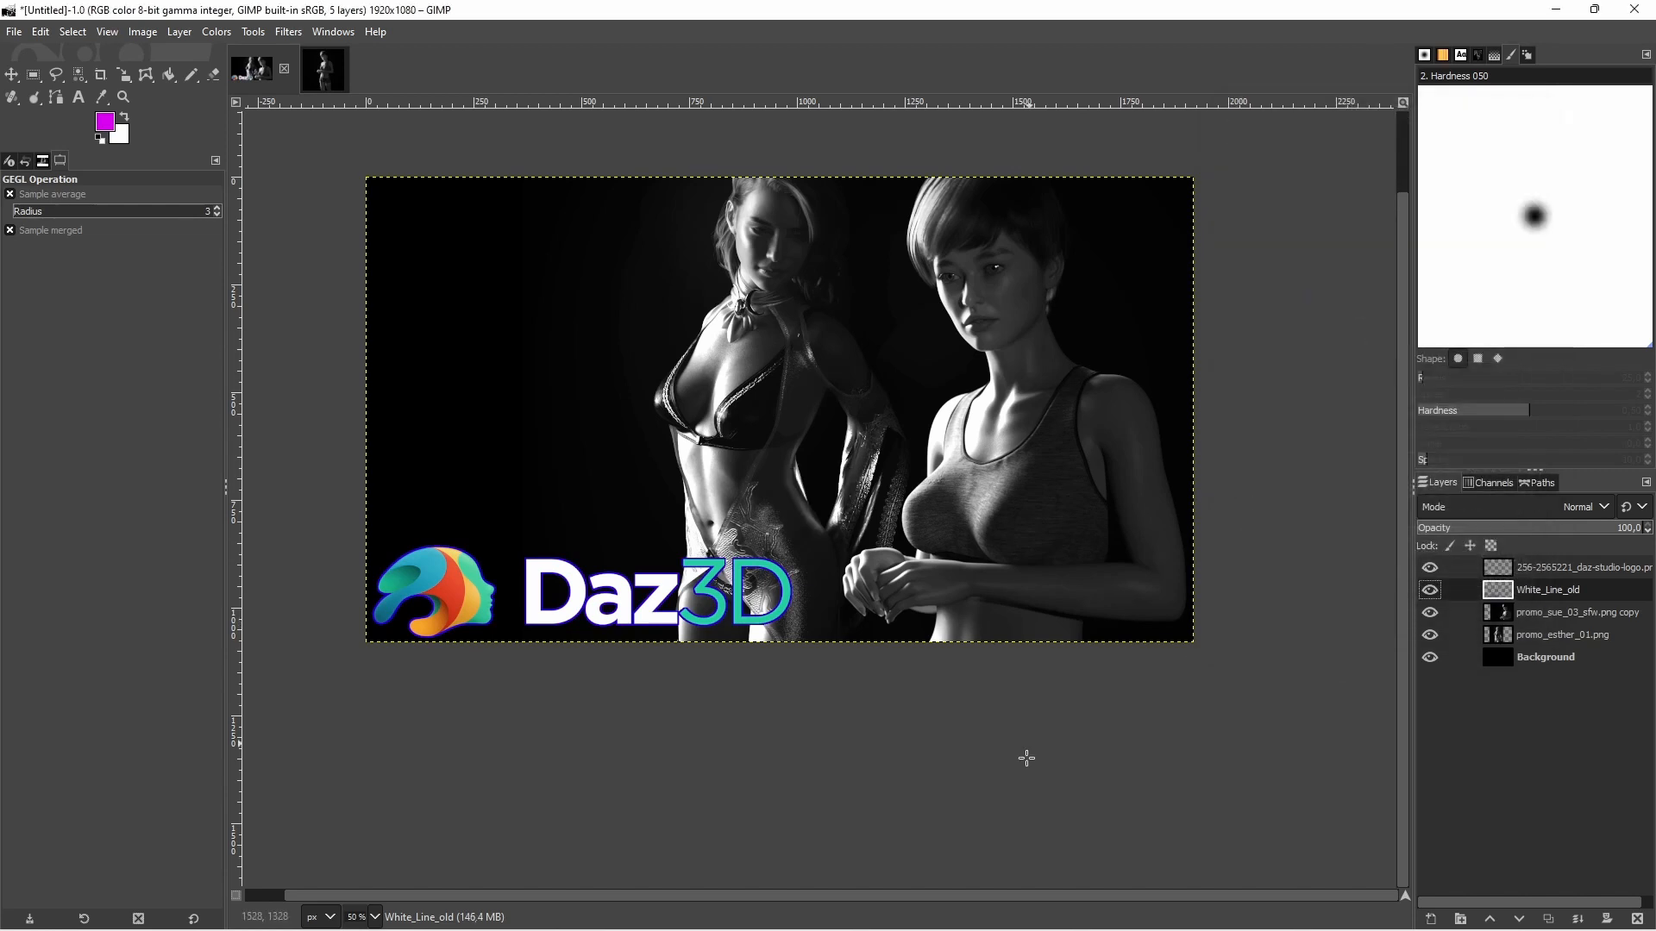
Add the magenta text "Easier than you think" in Roboto Heavy at 80 px, breaking the line before "you"
click(77, 96)
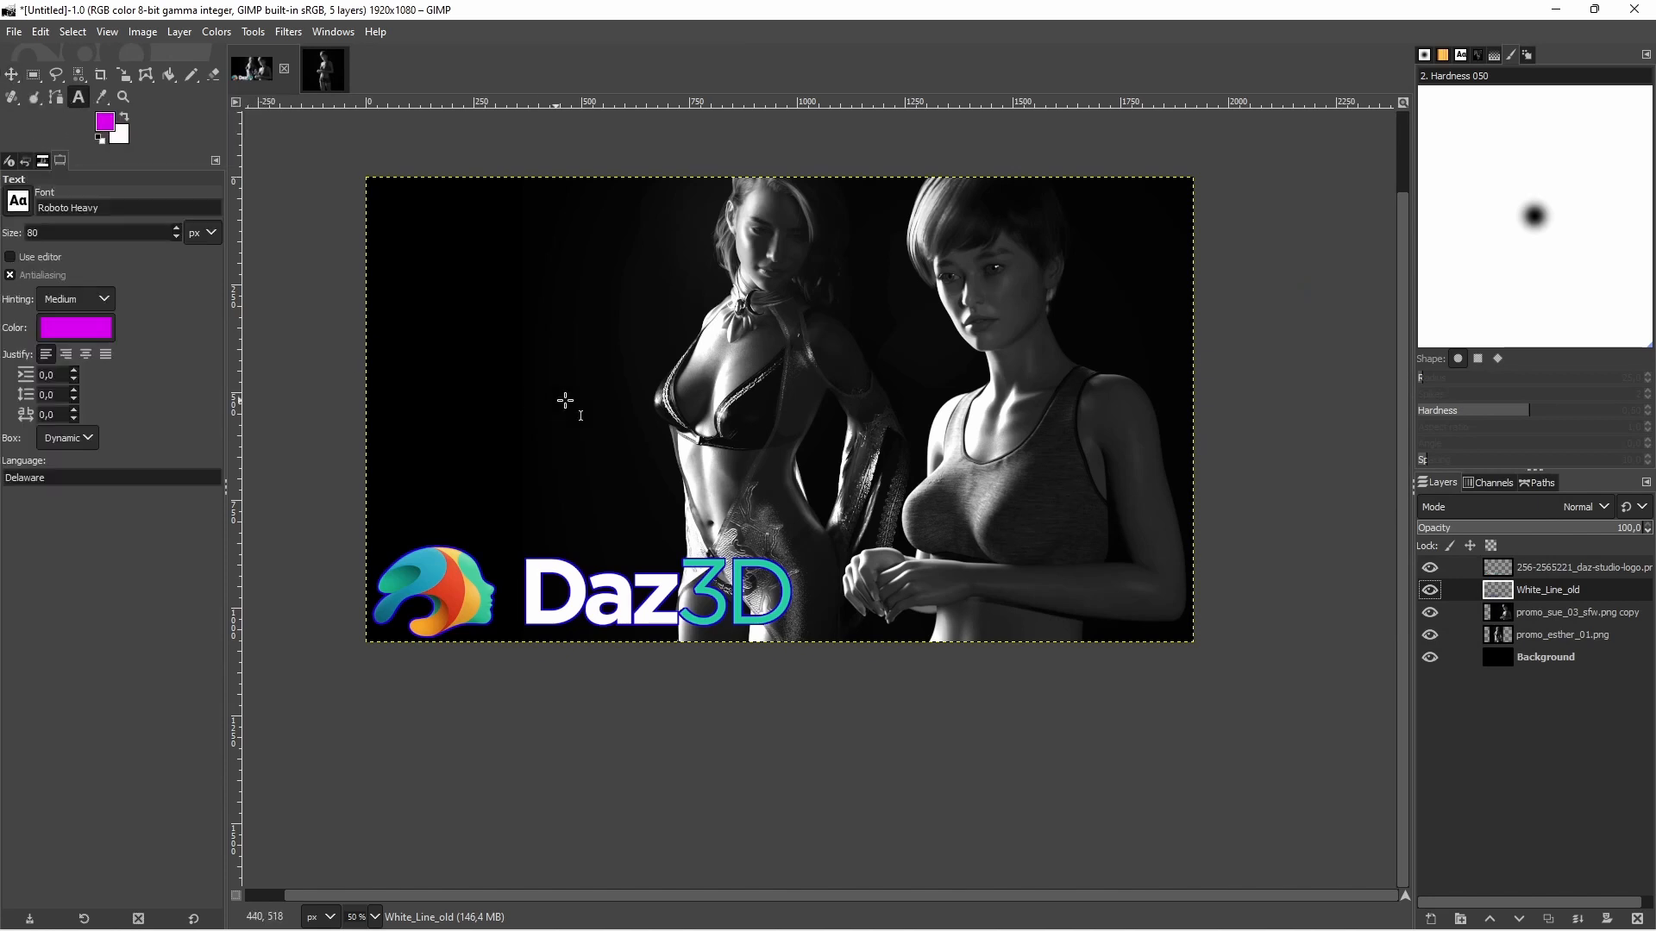
click(124, 117)
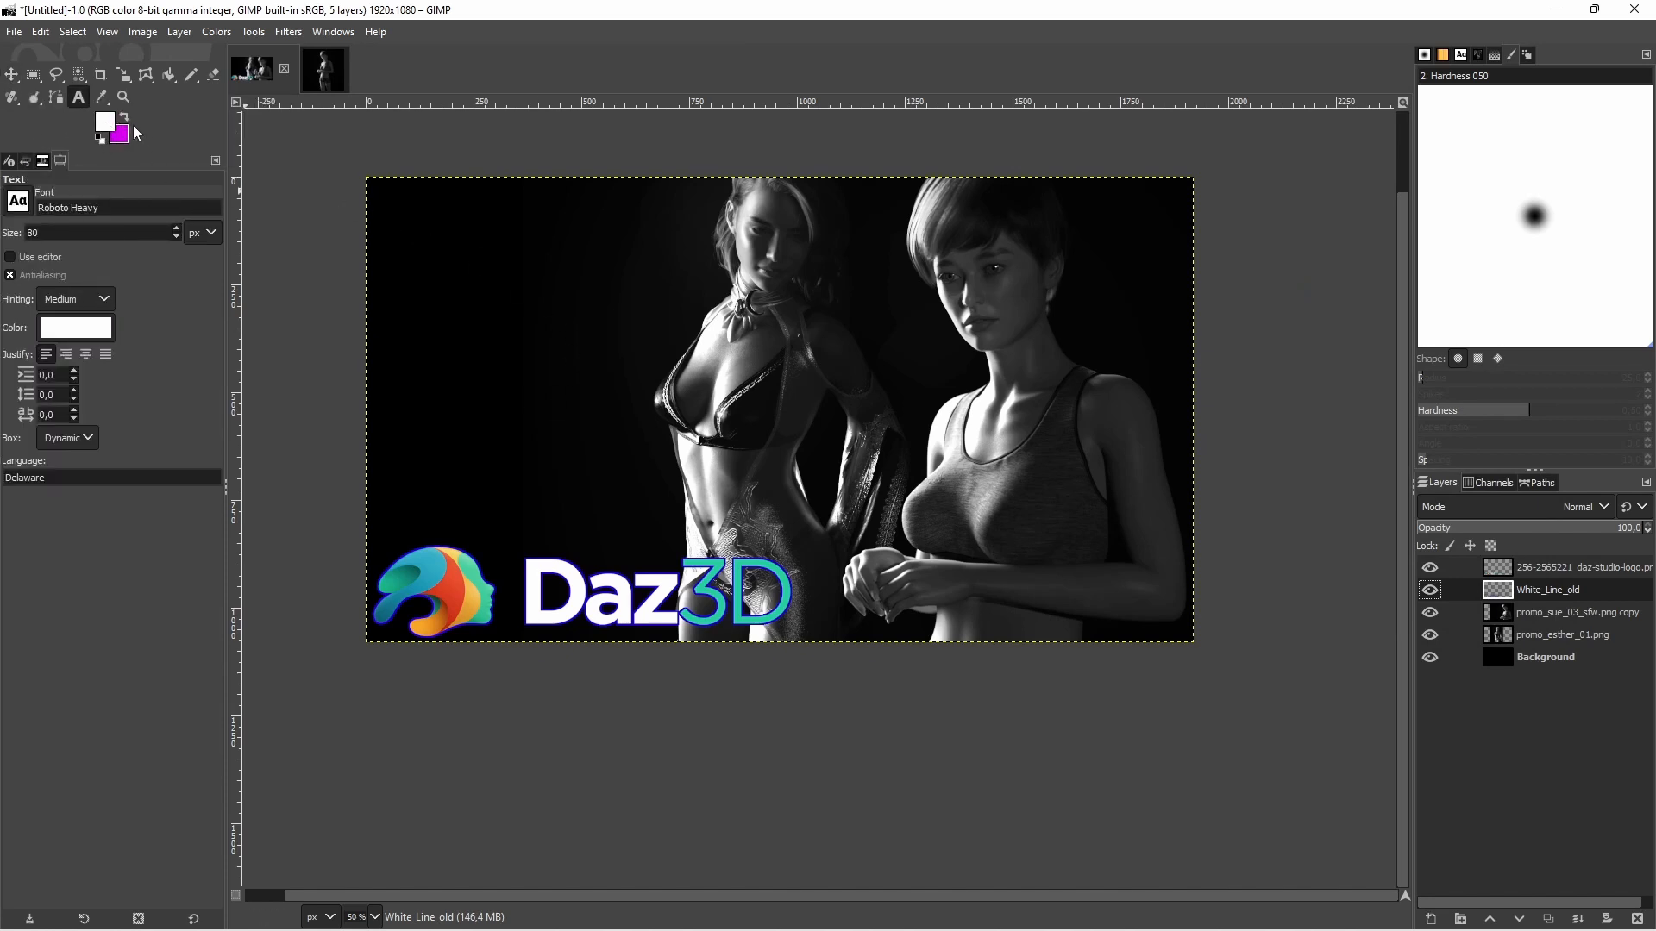
click(124, 121)
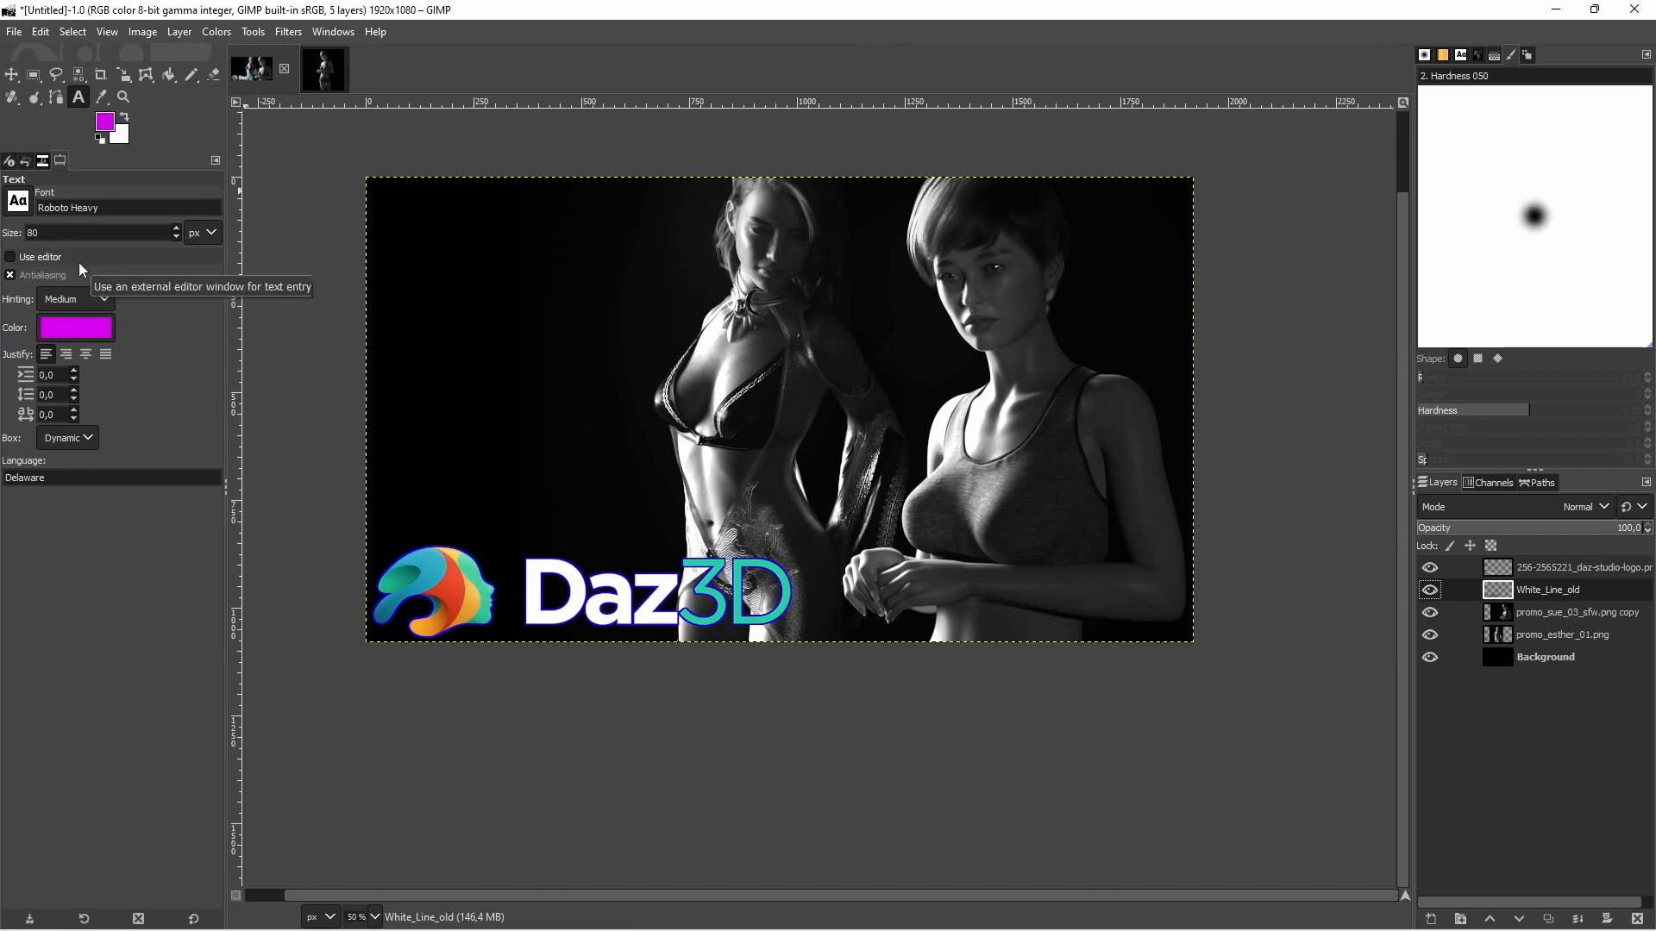
click(399, 235)
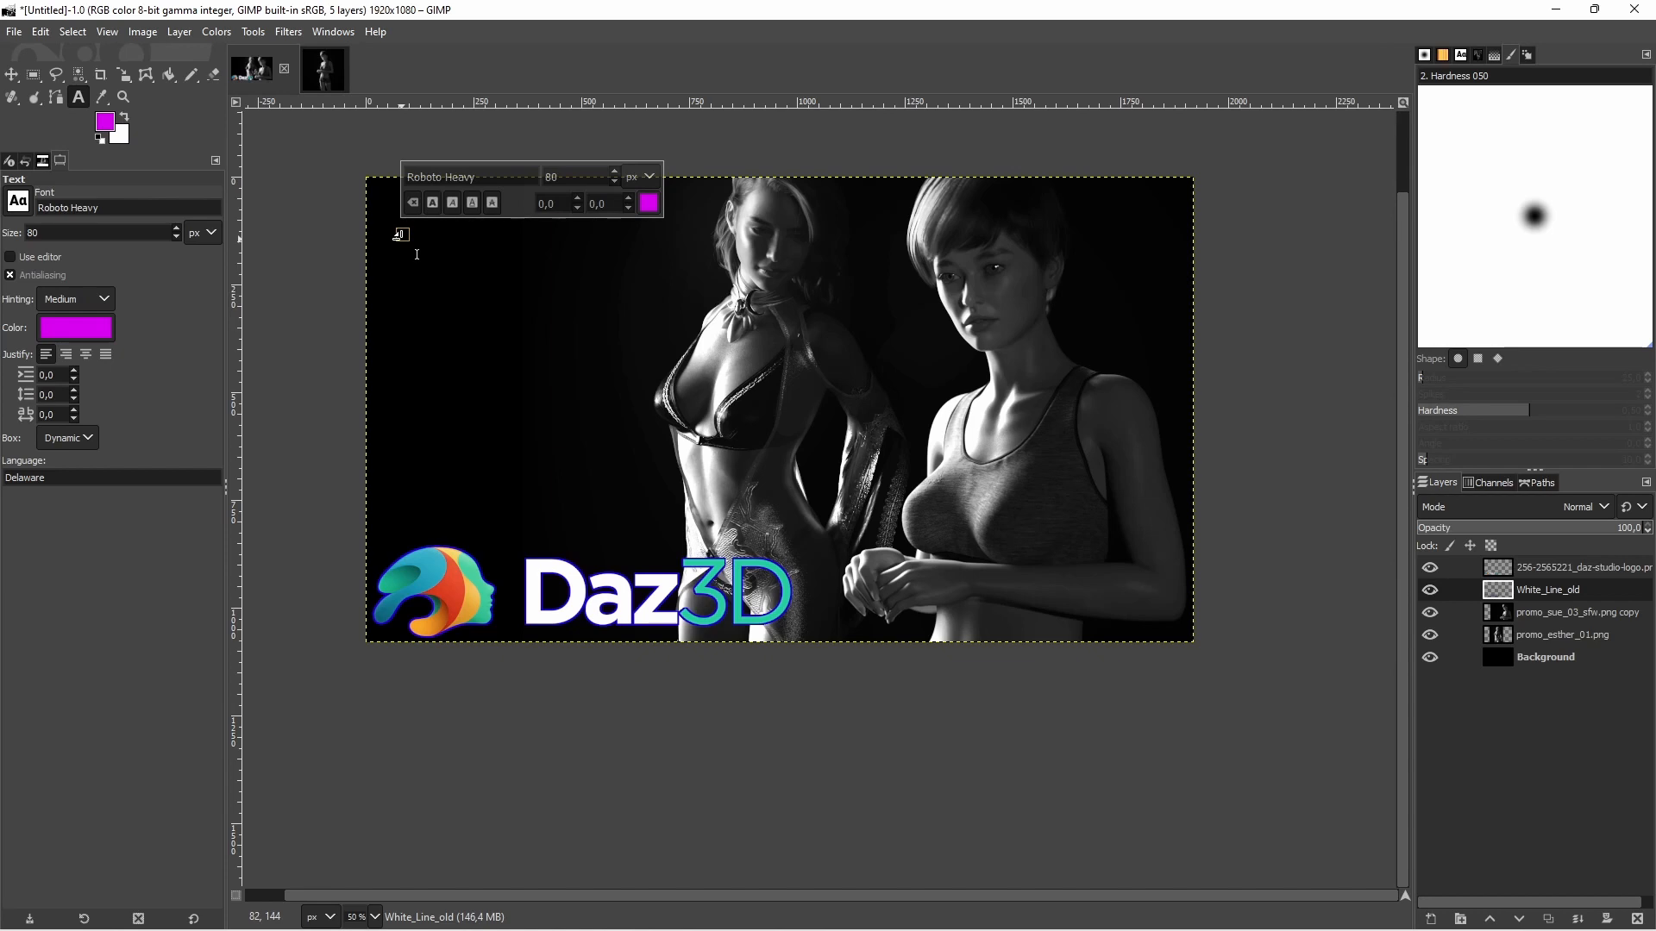
text(Easier)
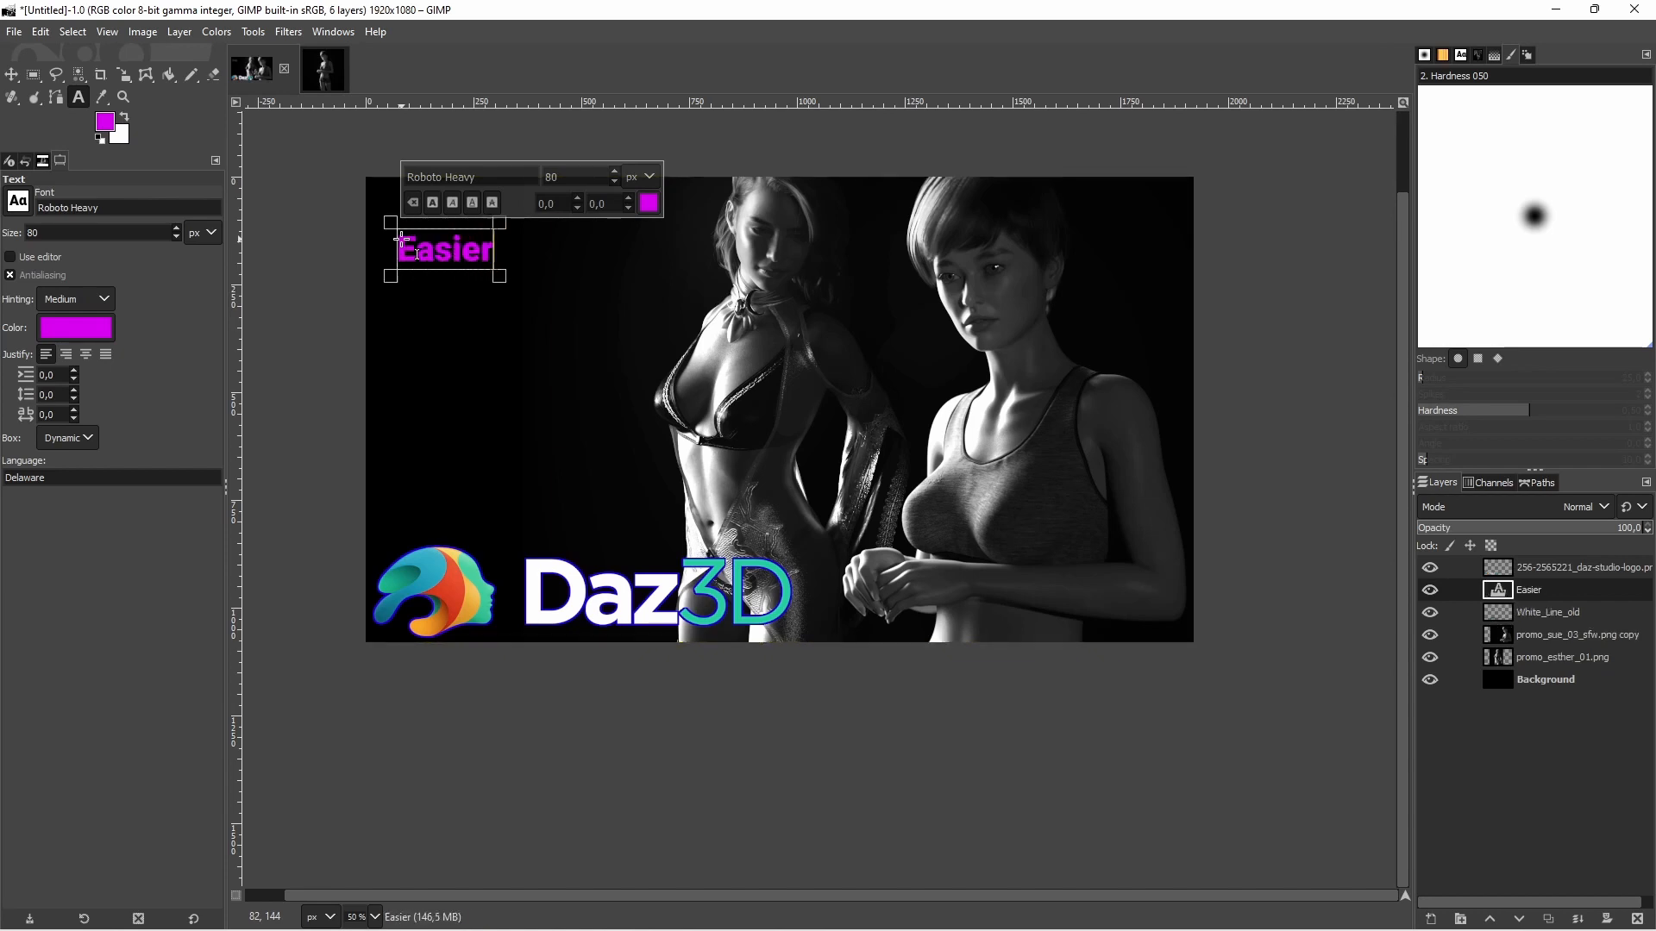
text( than you t)
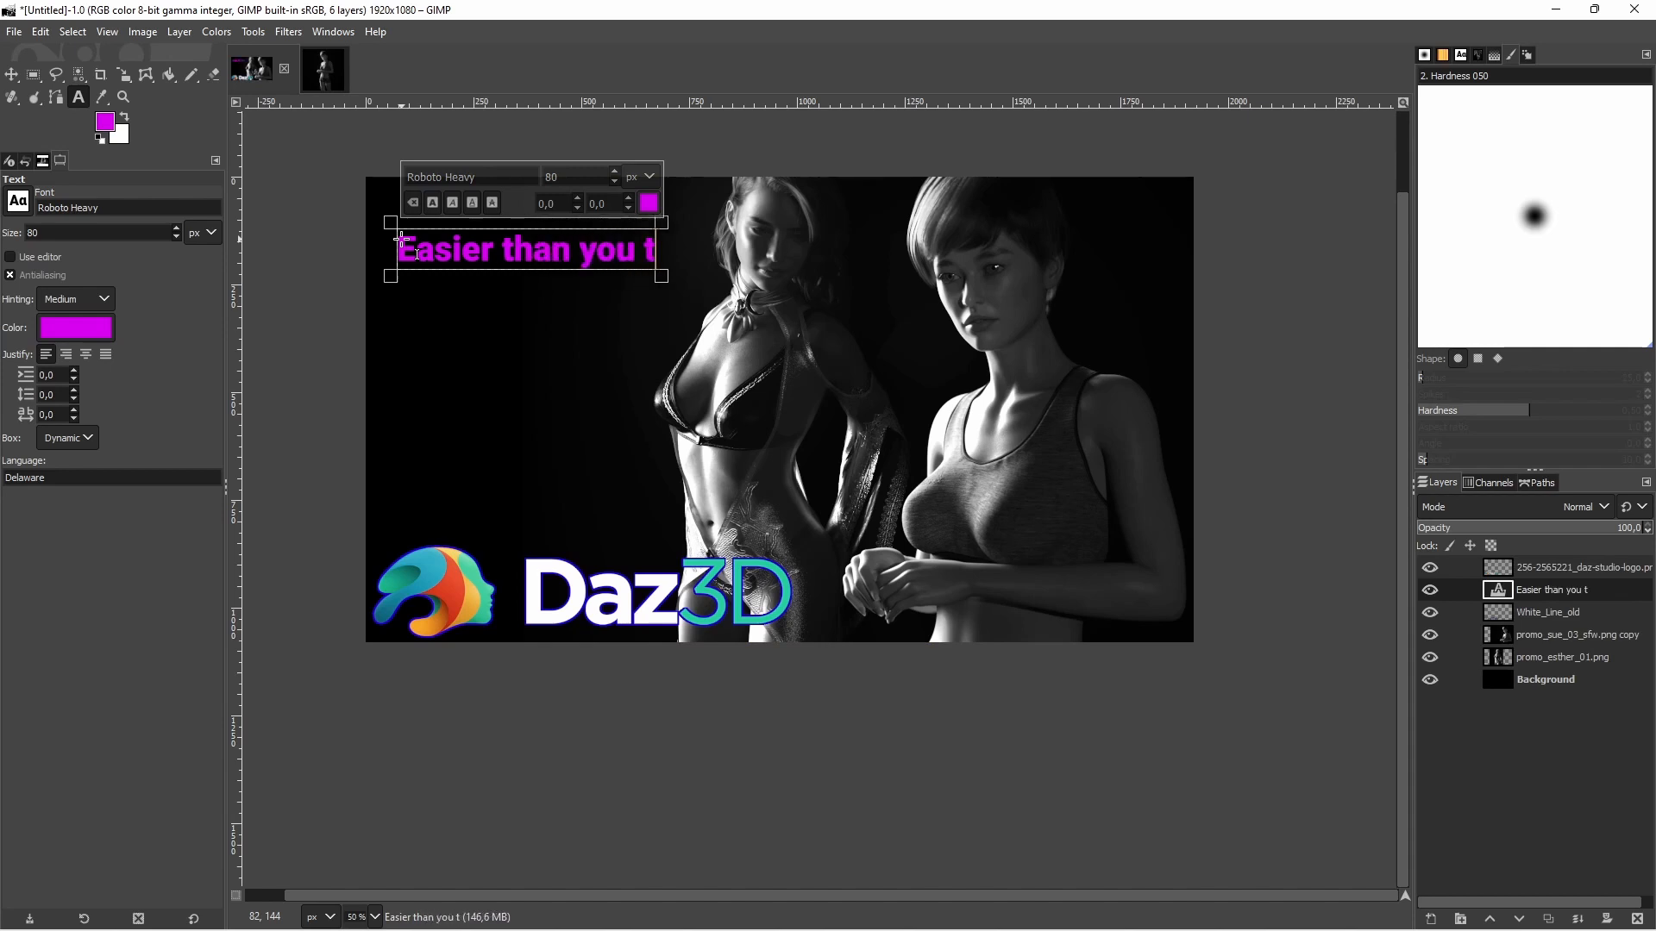
text(hink)
click(589, 259)
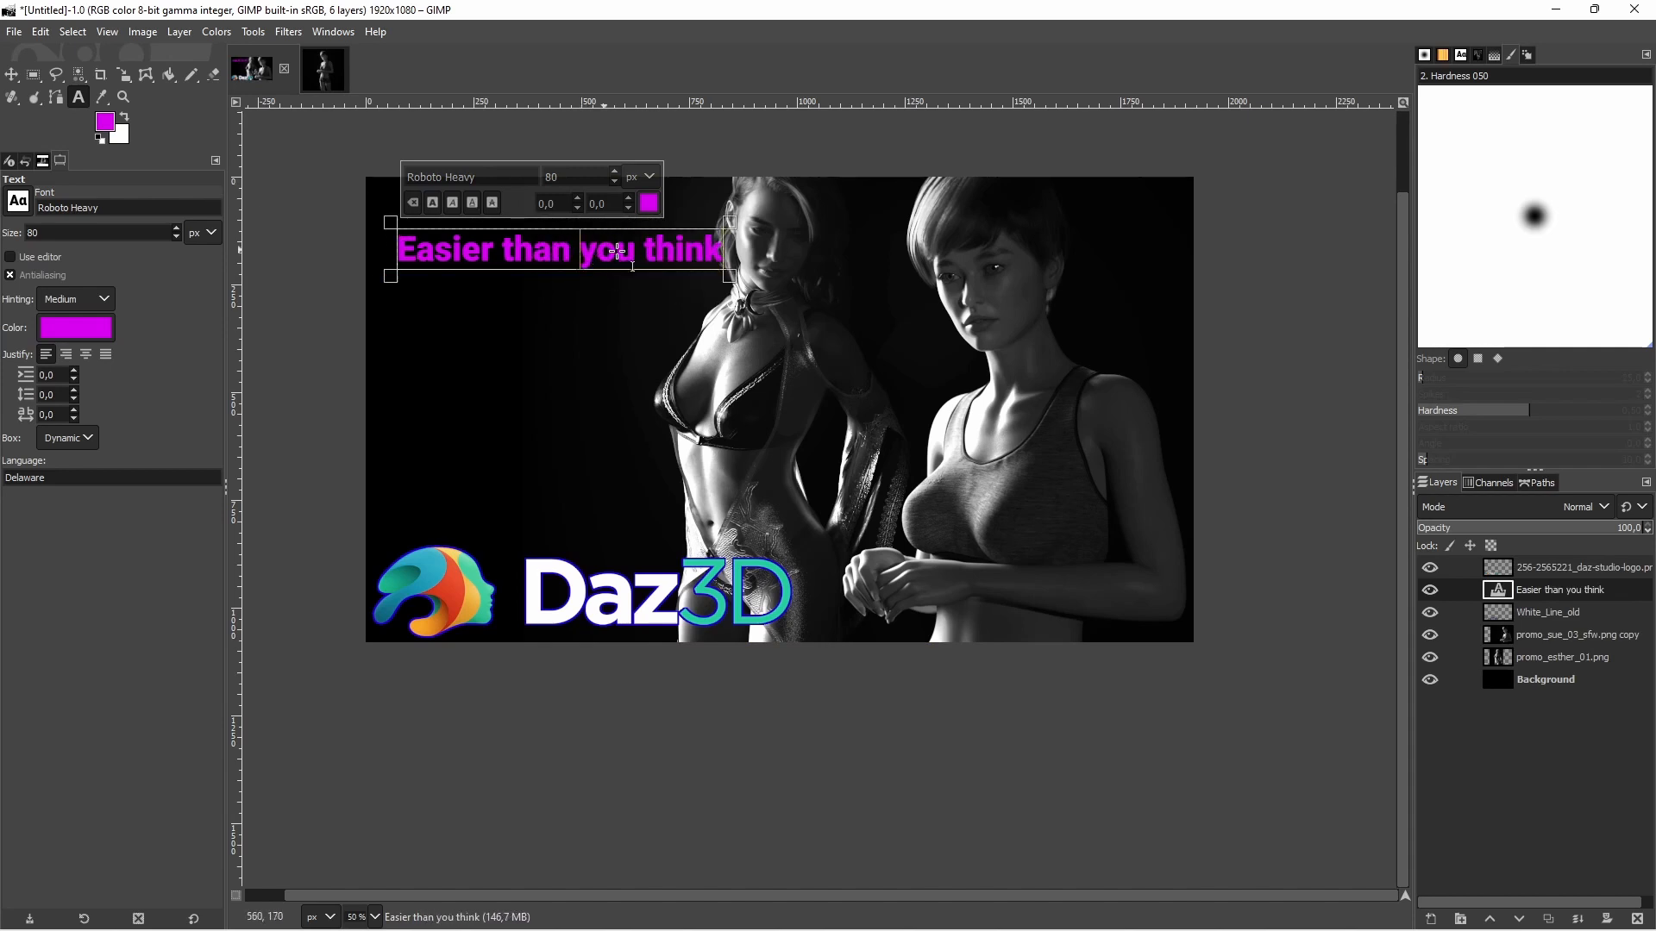
key(Return)
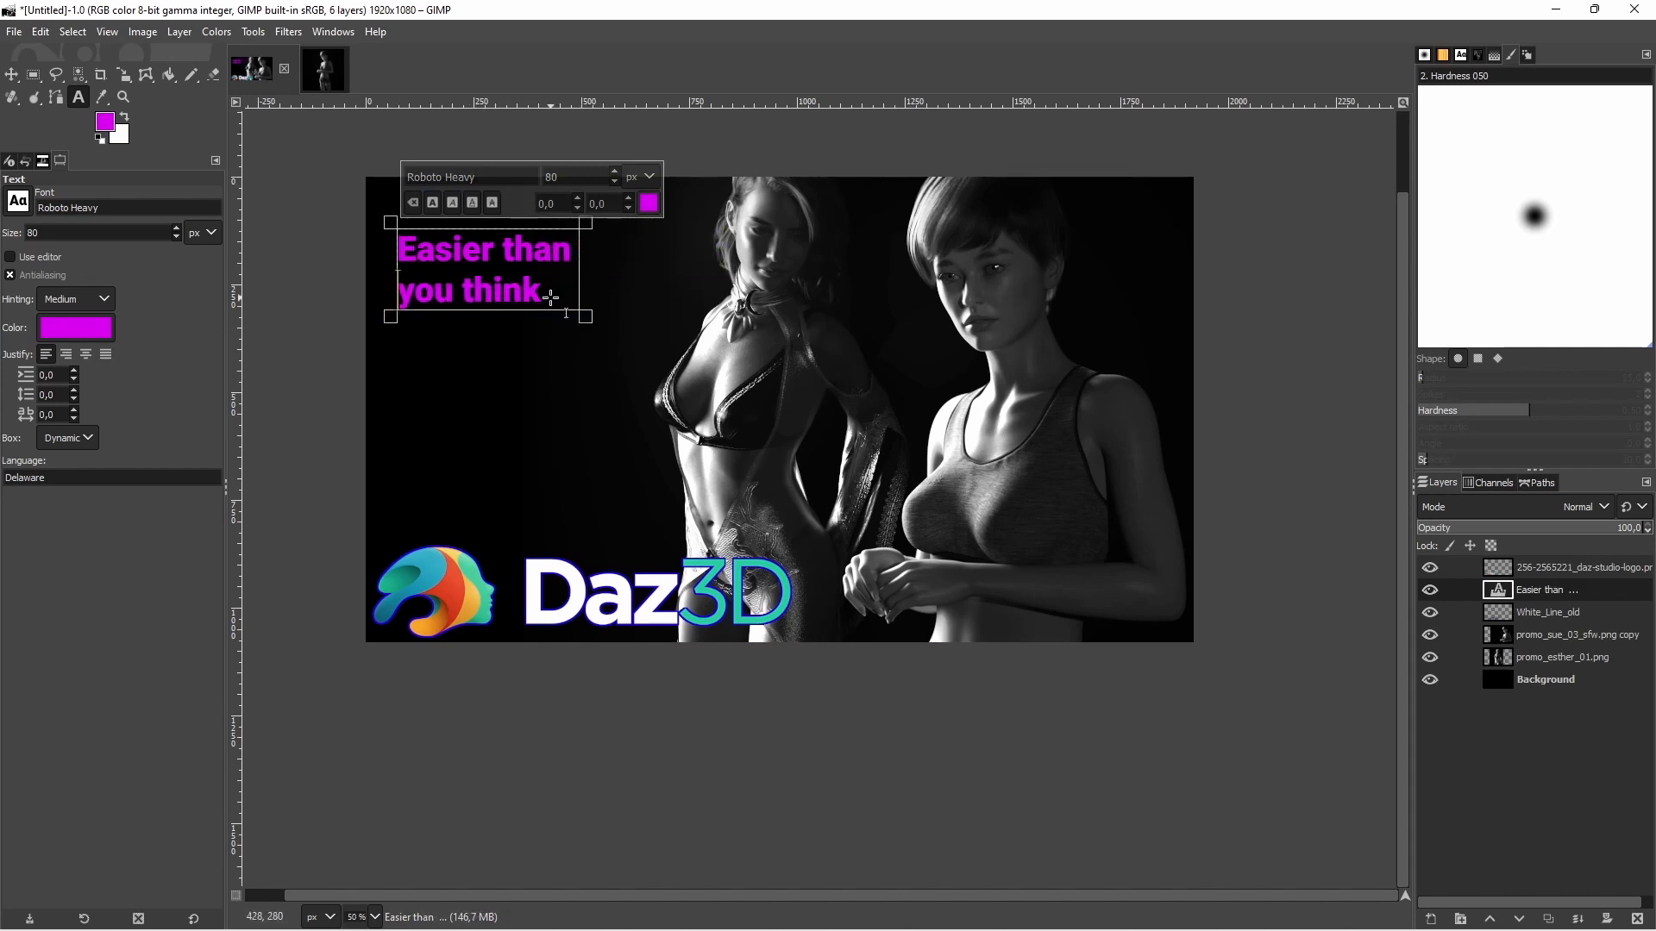
Enlarge the whole text to 188 px and move it lower on the canvas, above the Daz3D logo
key(ctrl+a)
click(614, 173)
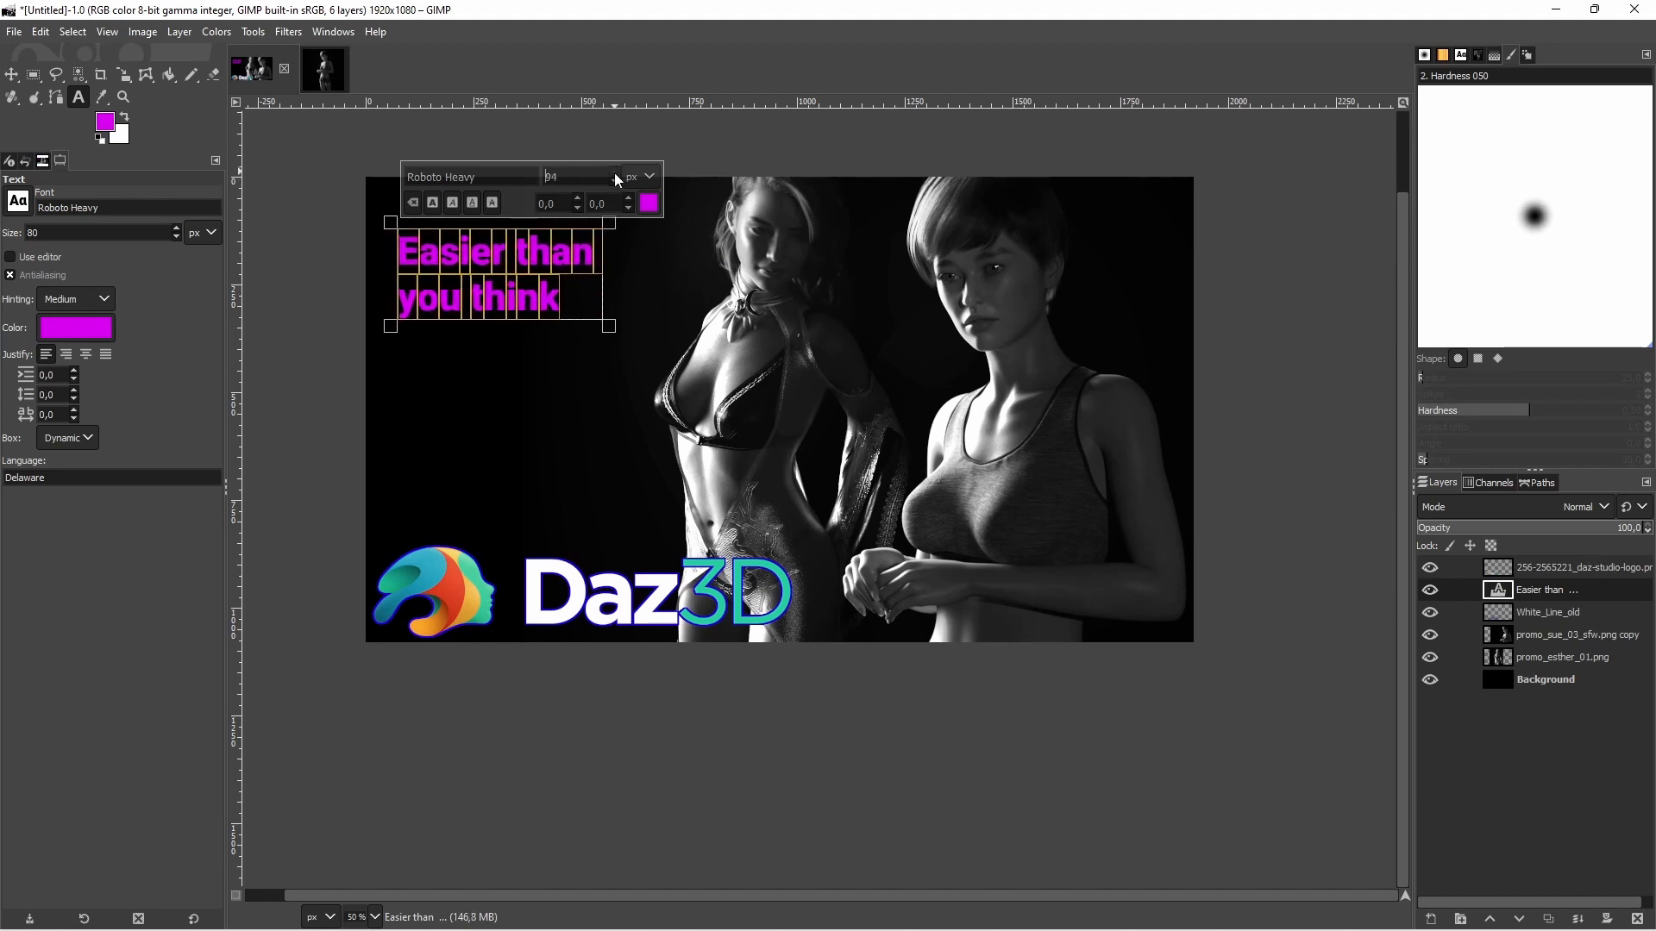
click(614, 173)
click(614, 176)
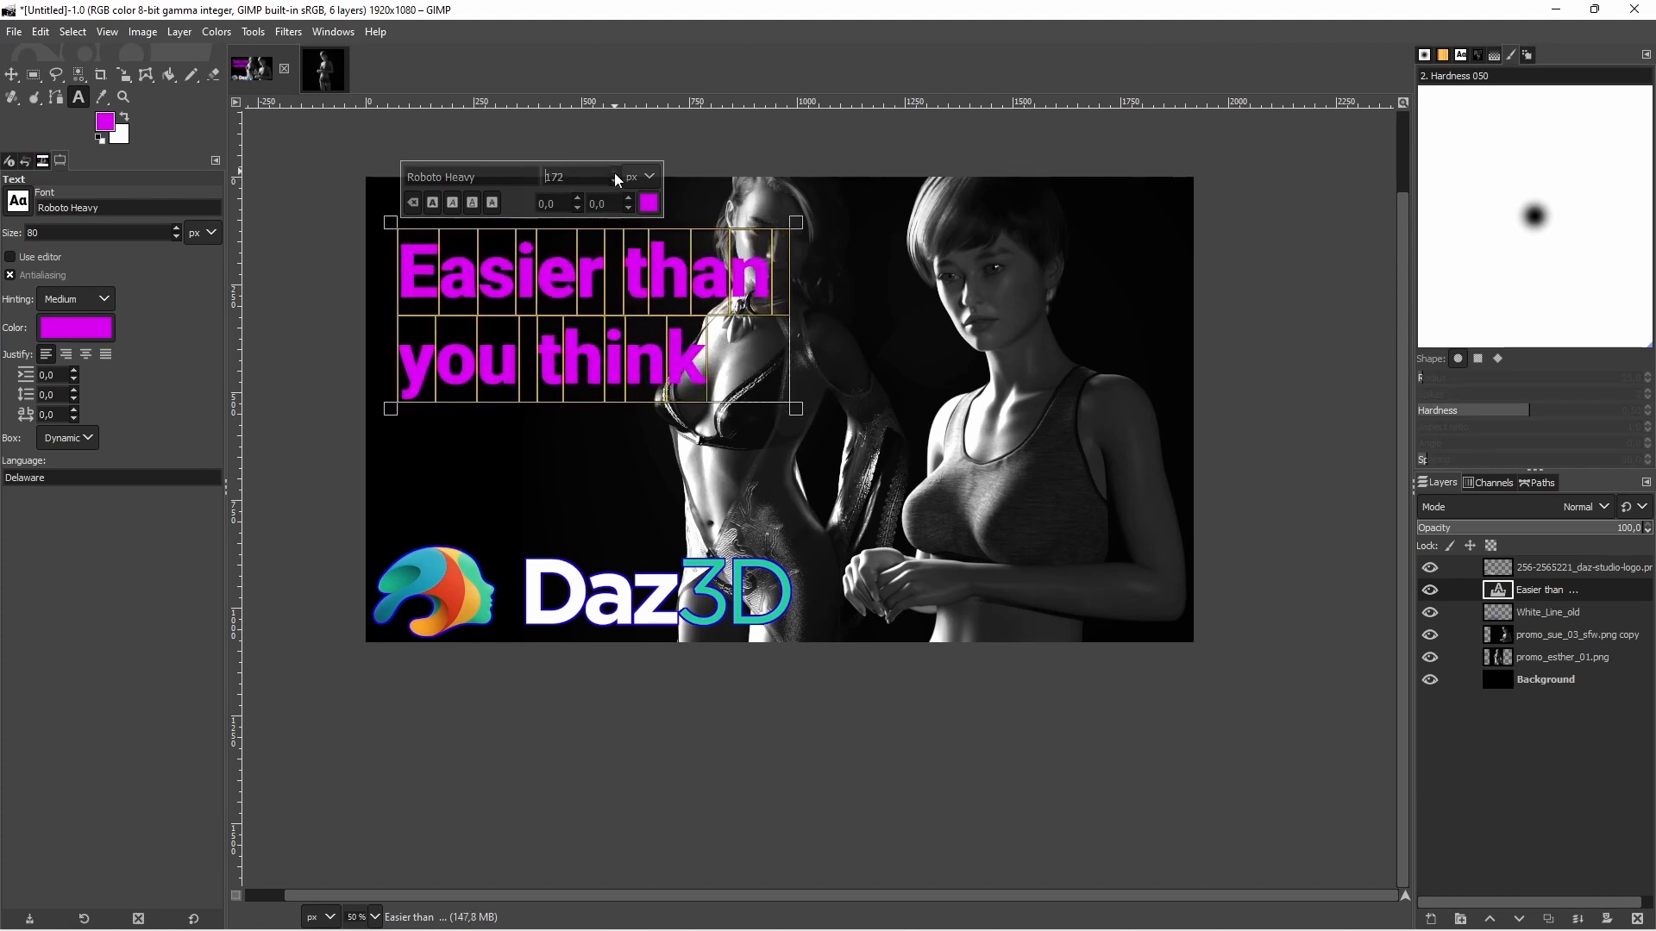
click(615, 174)
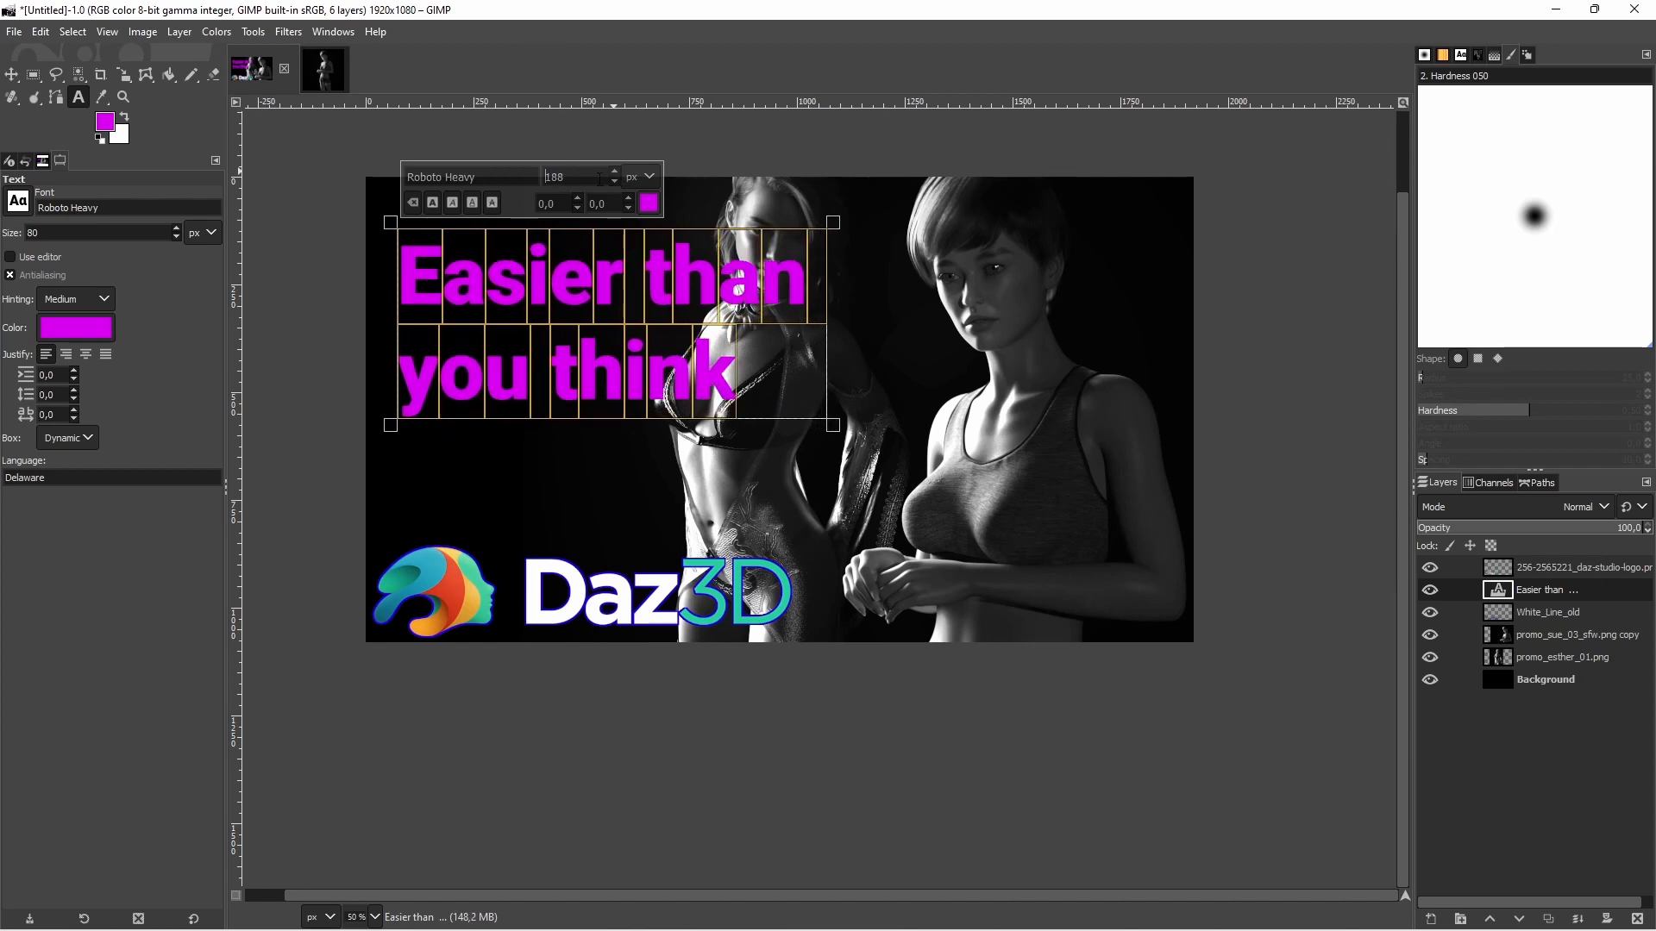
click(11, 74)
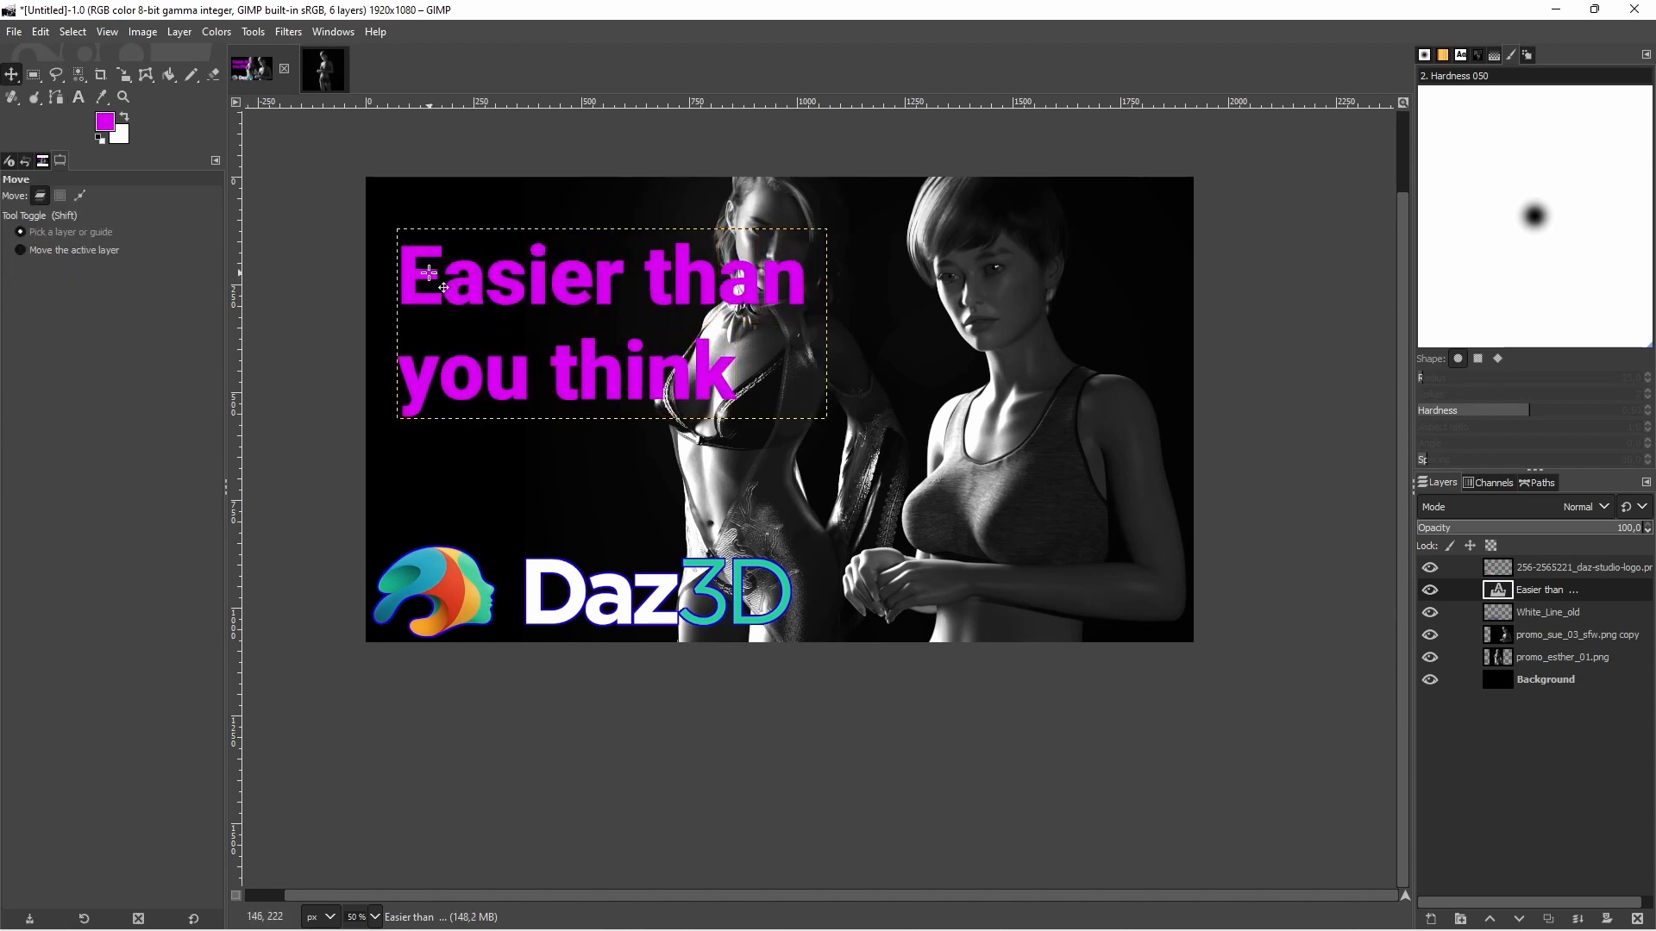
drag(428, 275, 459, 340)
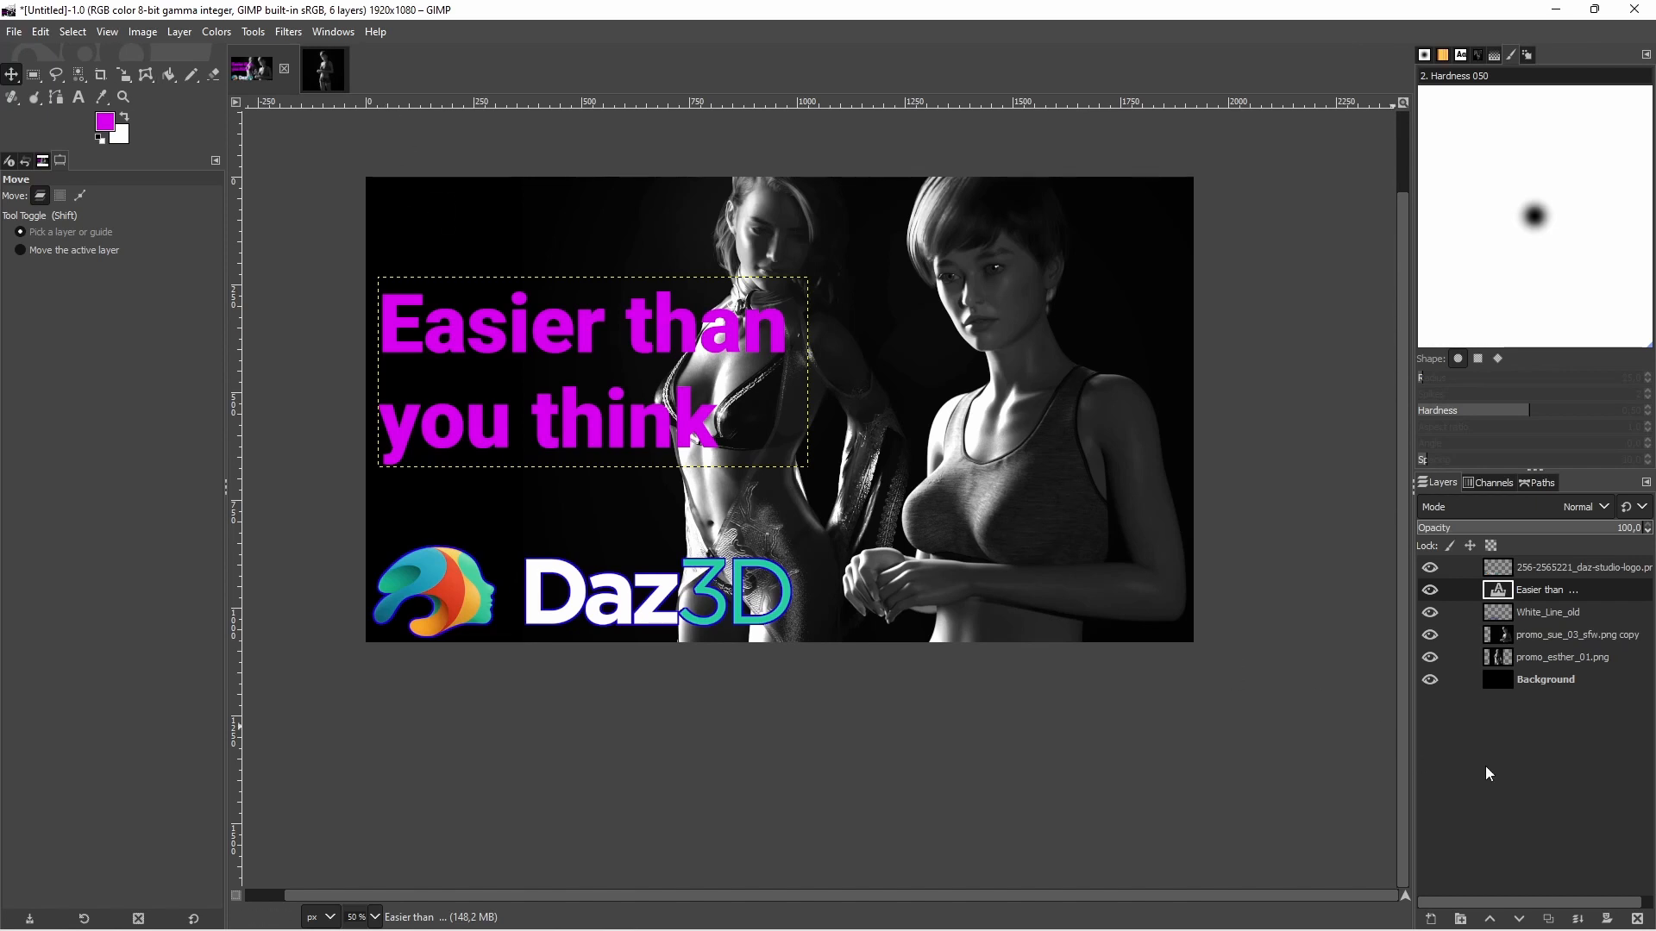
Create a new empty layer, place the text layer directly above it and merge the text down into it
click(1431, 919)
click(1511, 892)
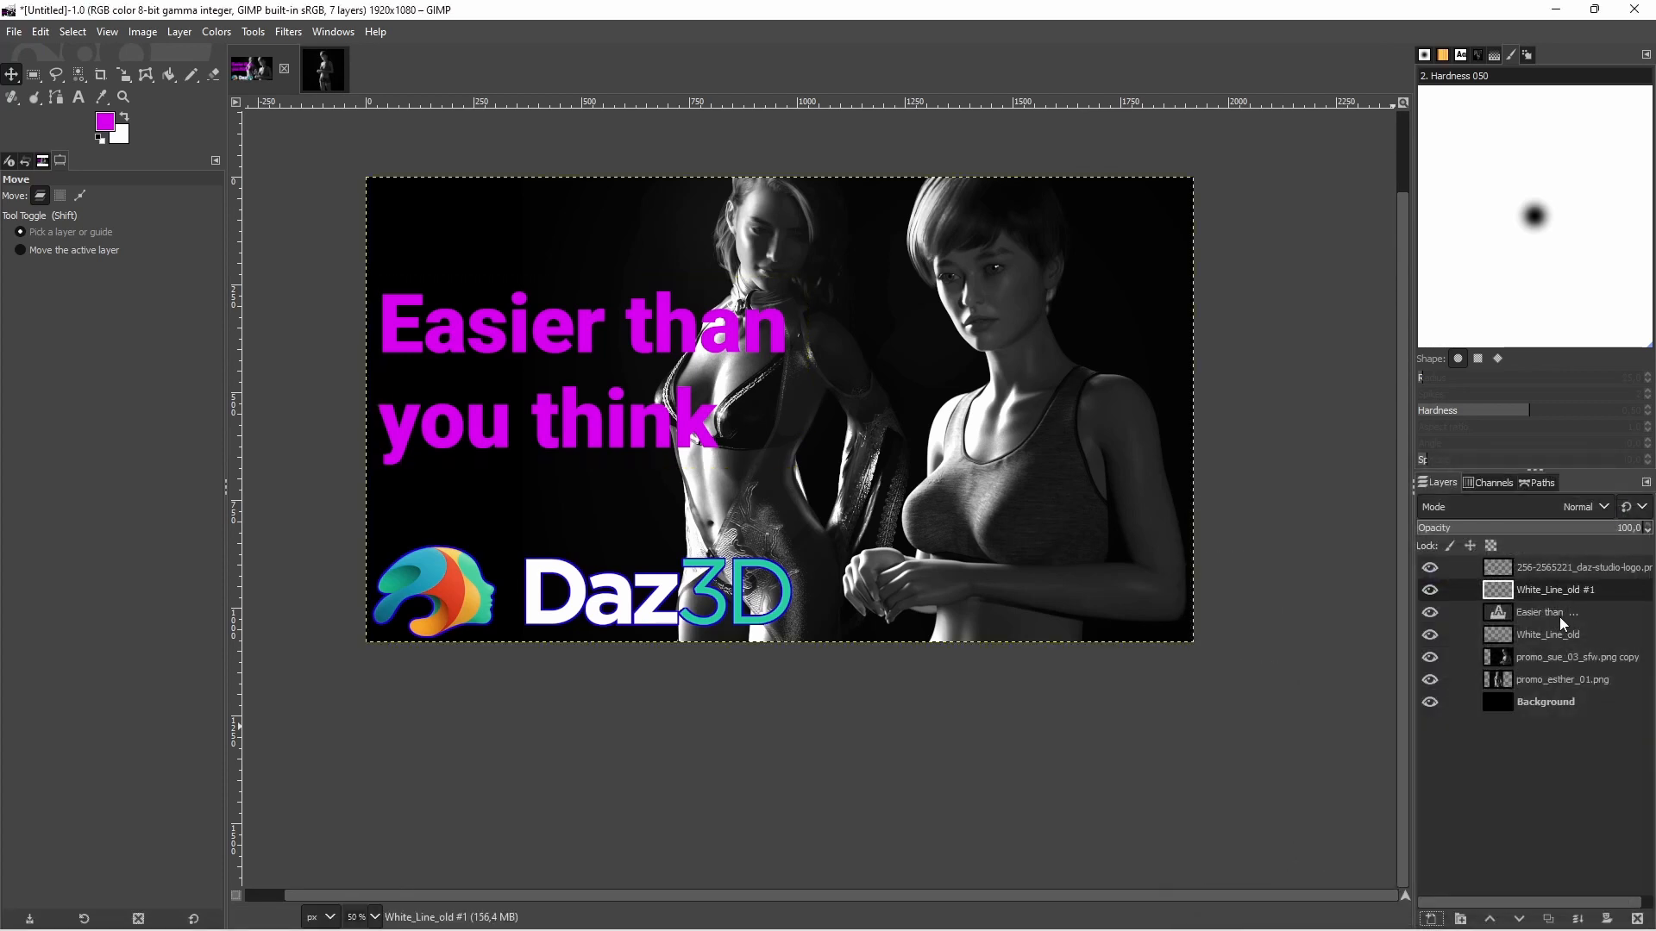
drag(1559, 618, 1548, 594)
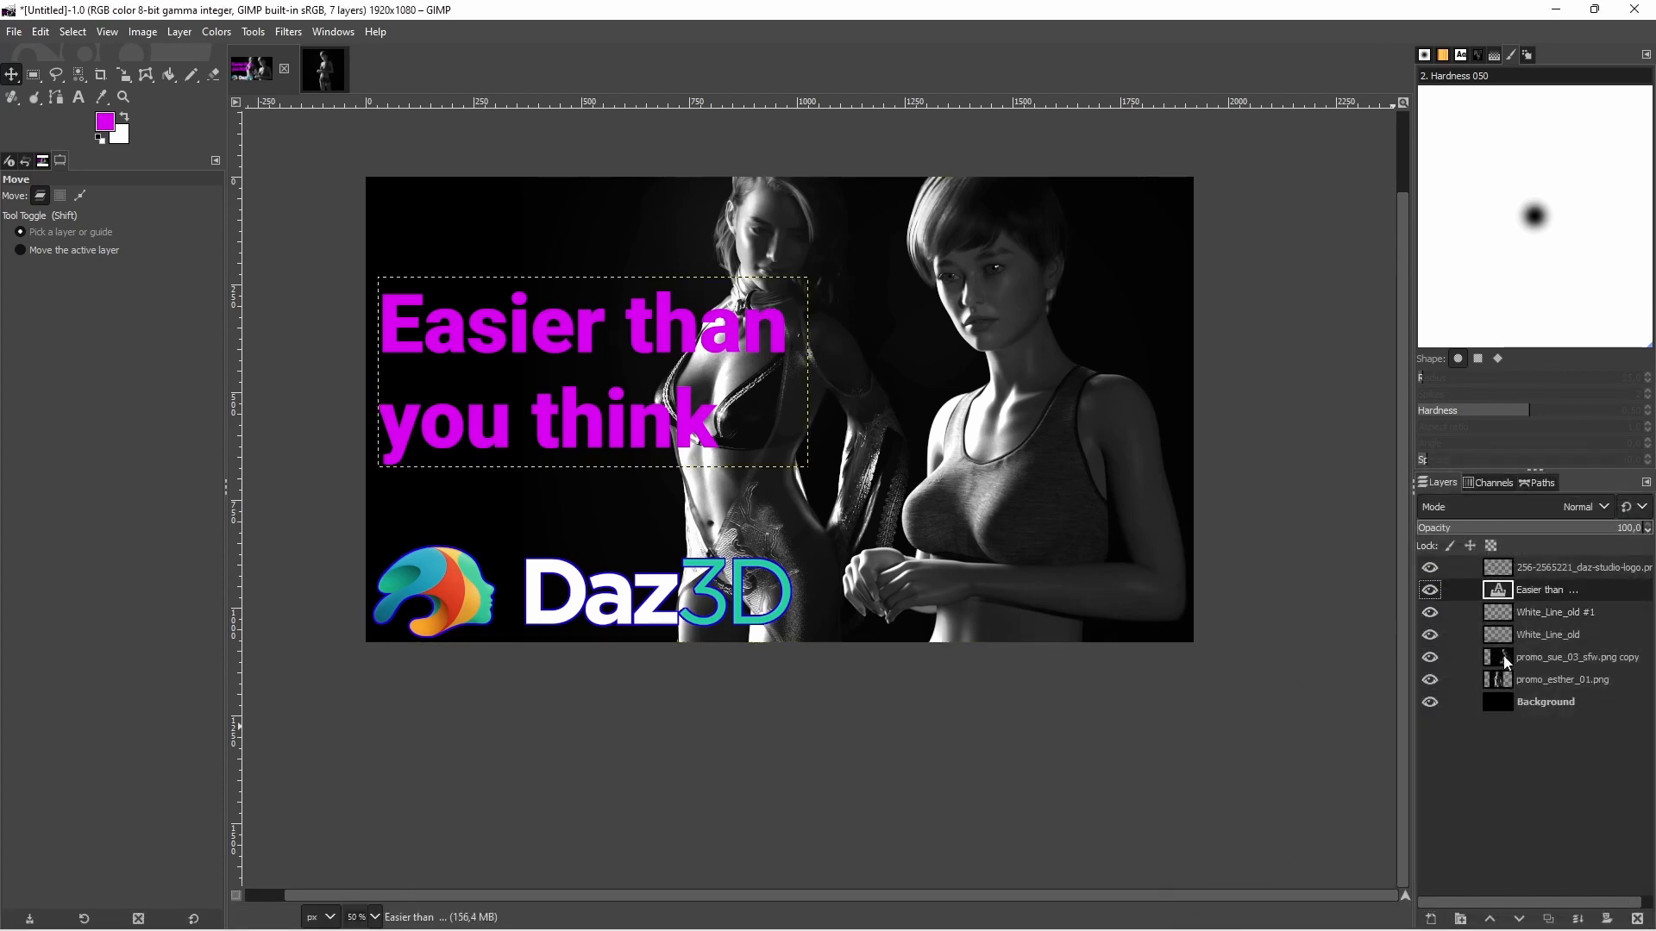
mouse_move(1604, 925)
click(1578, 919)
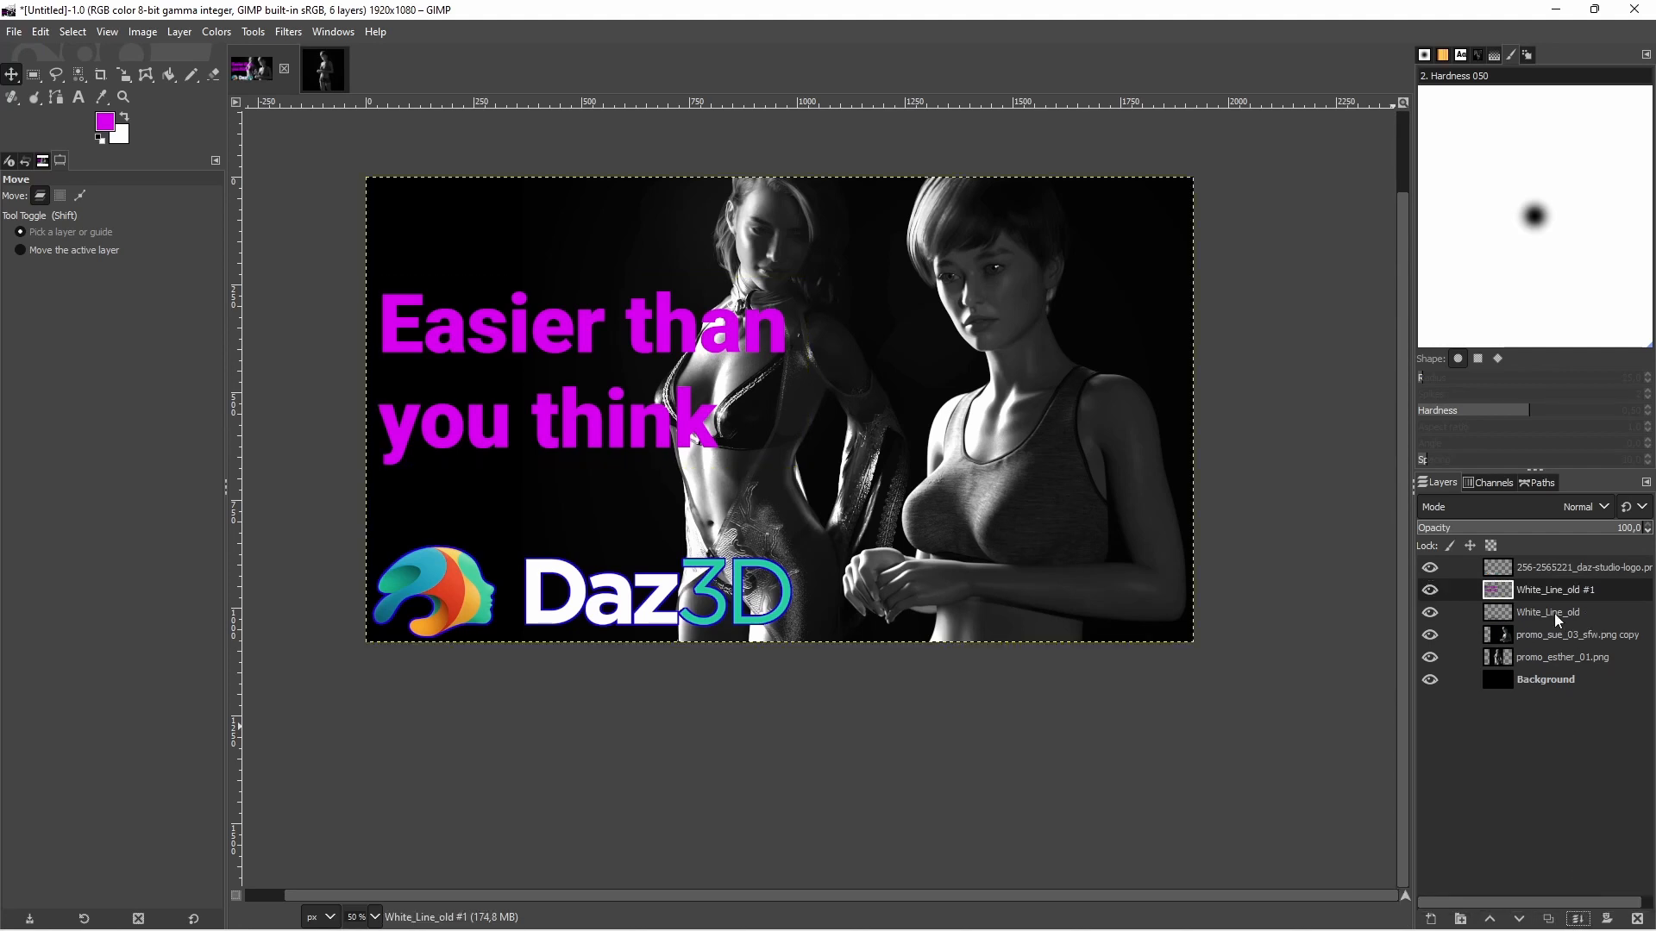
Select the transparent area around the text by color, invert the selection to the letters and convert it to a path
click(84, 82)
click(465, 230)
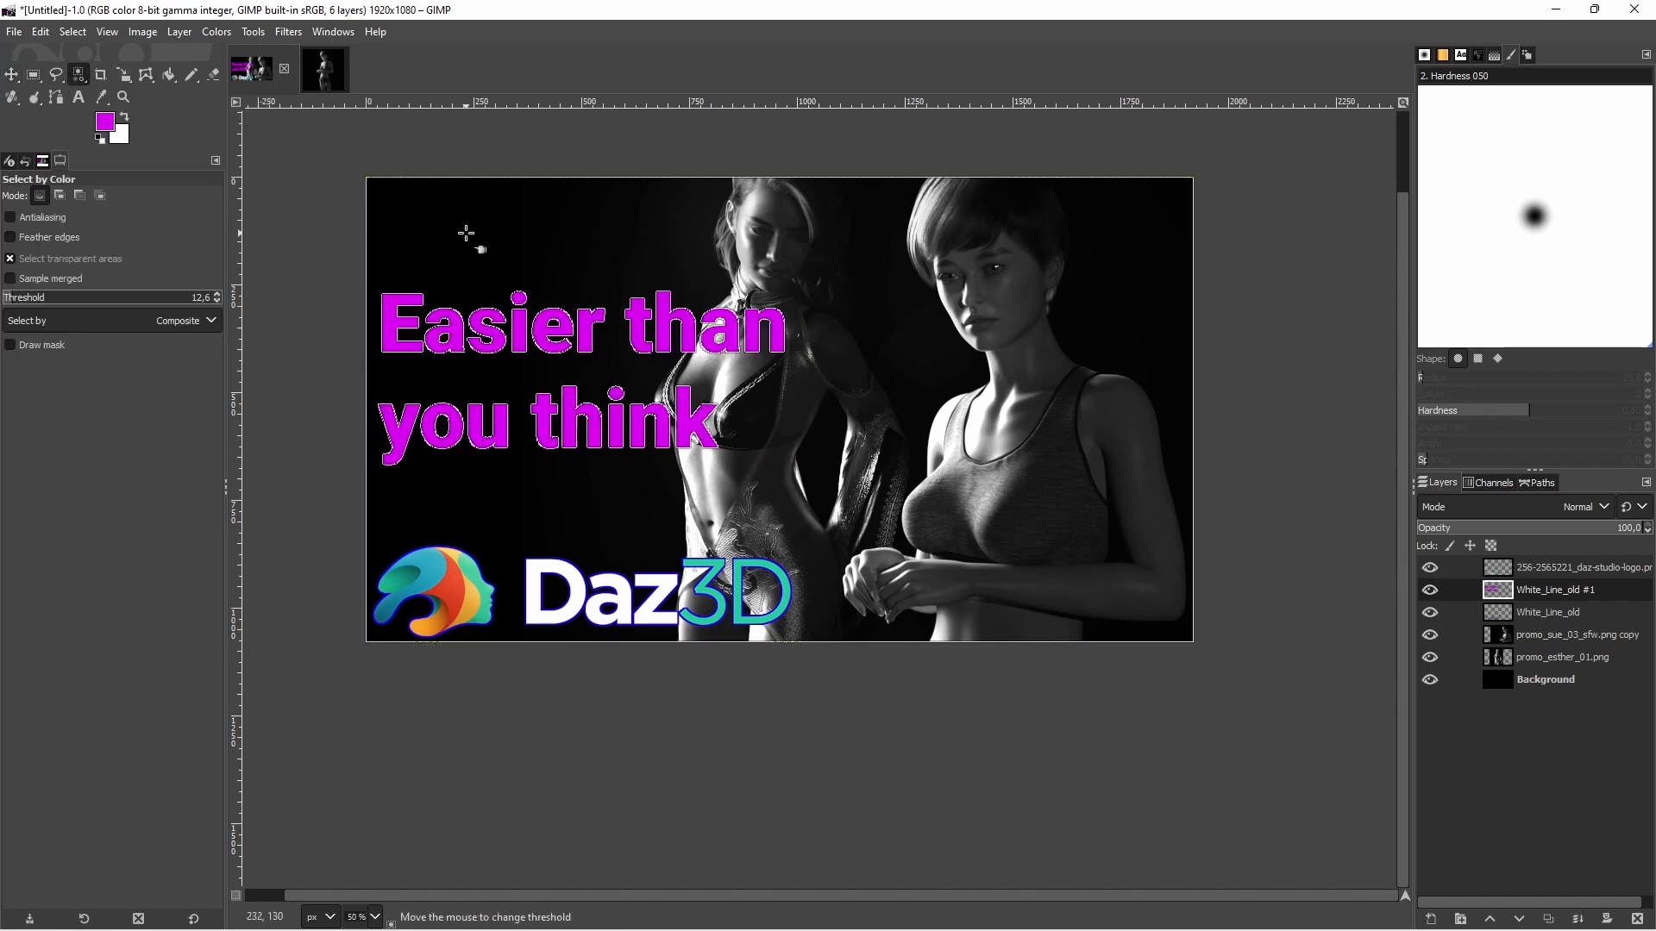
right_click(521, 243)
mouse_move(592, 321)
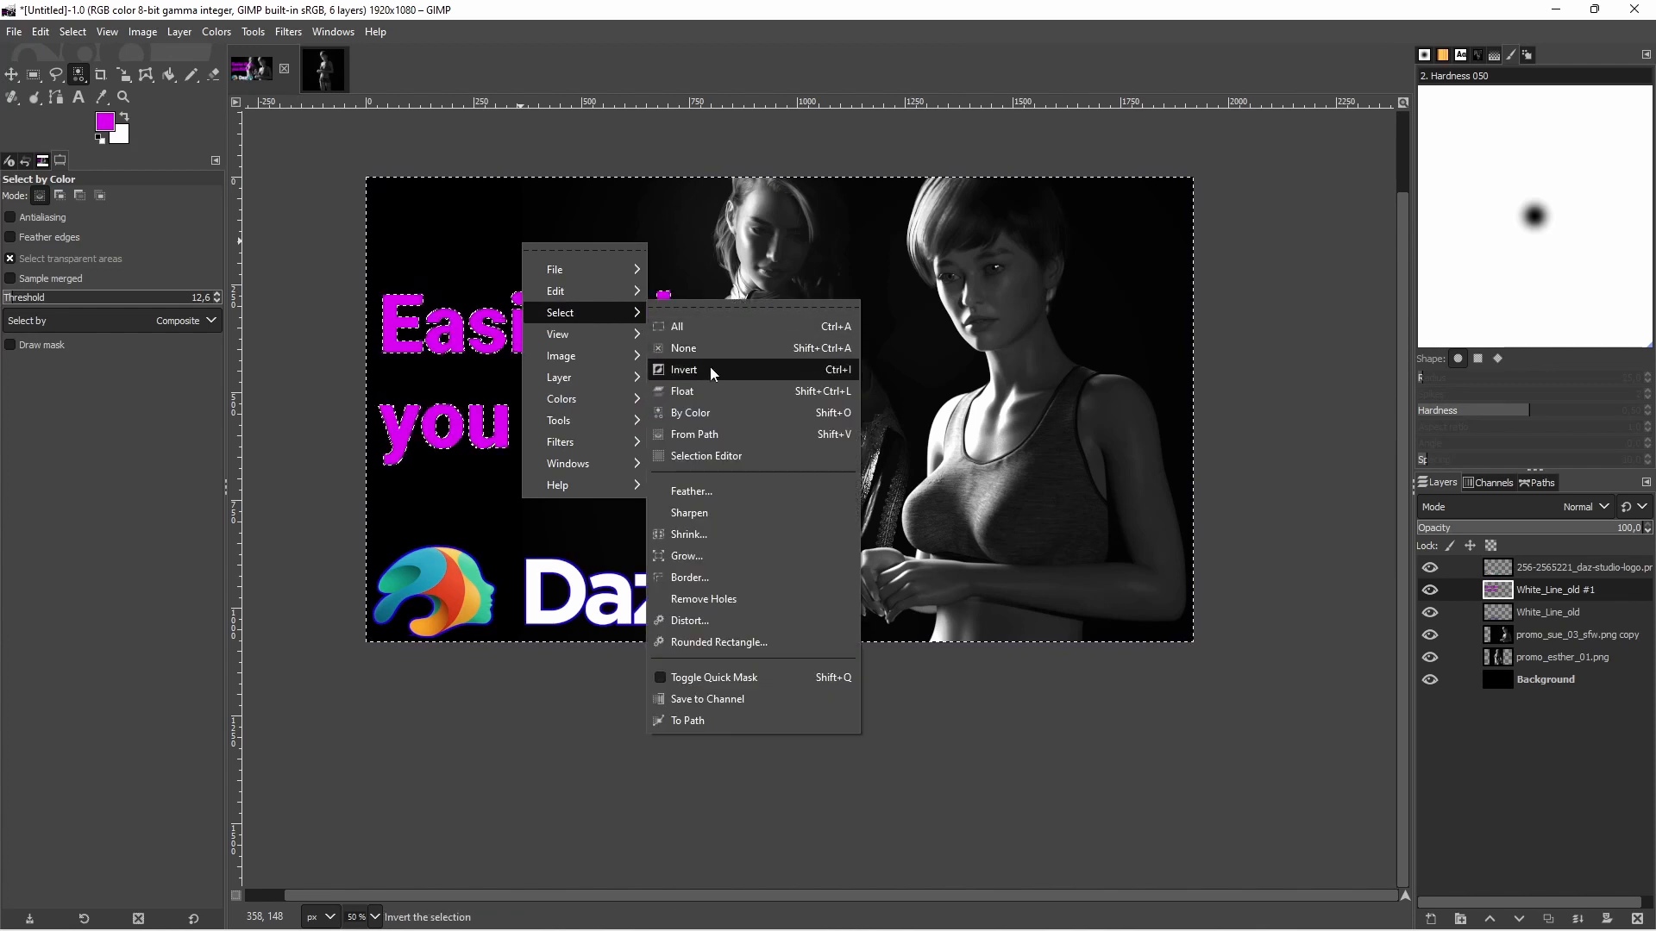
click(711, 365)
click(1542, 484)
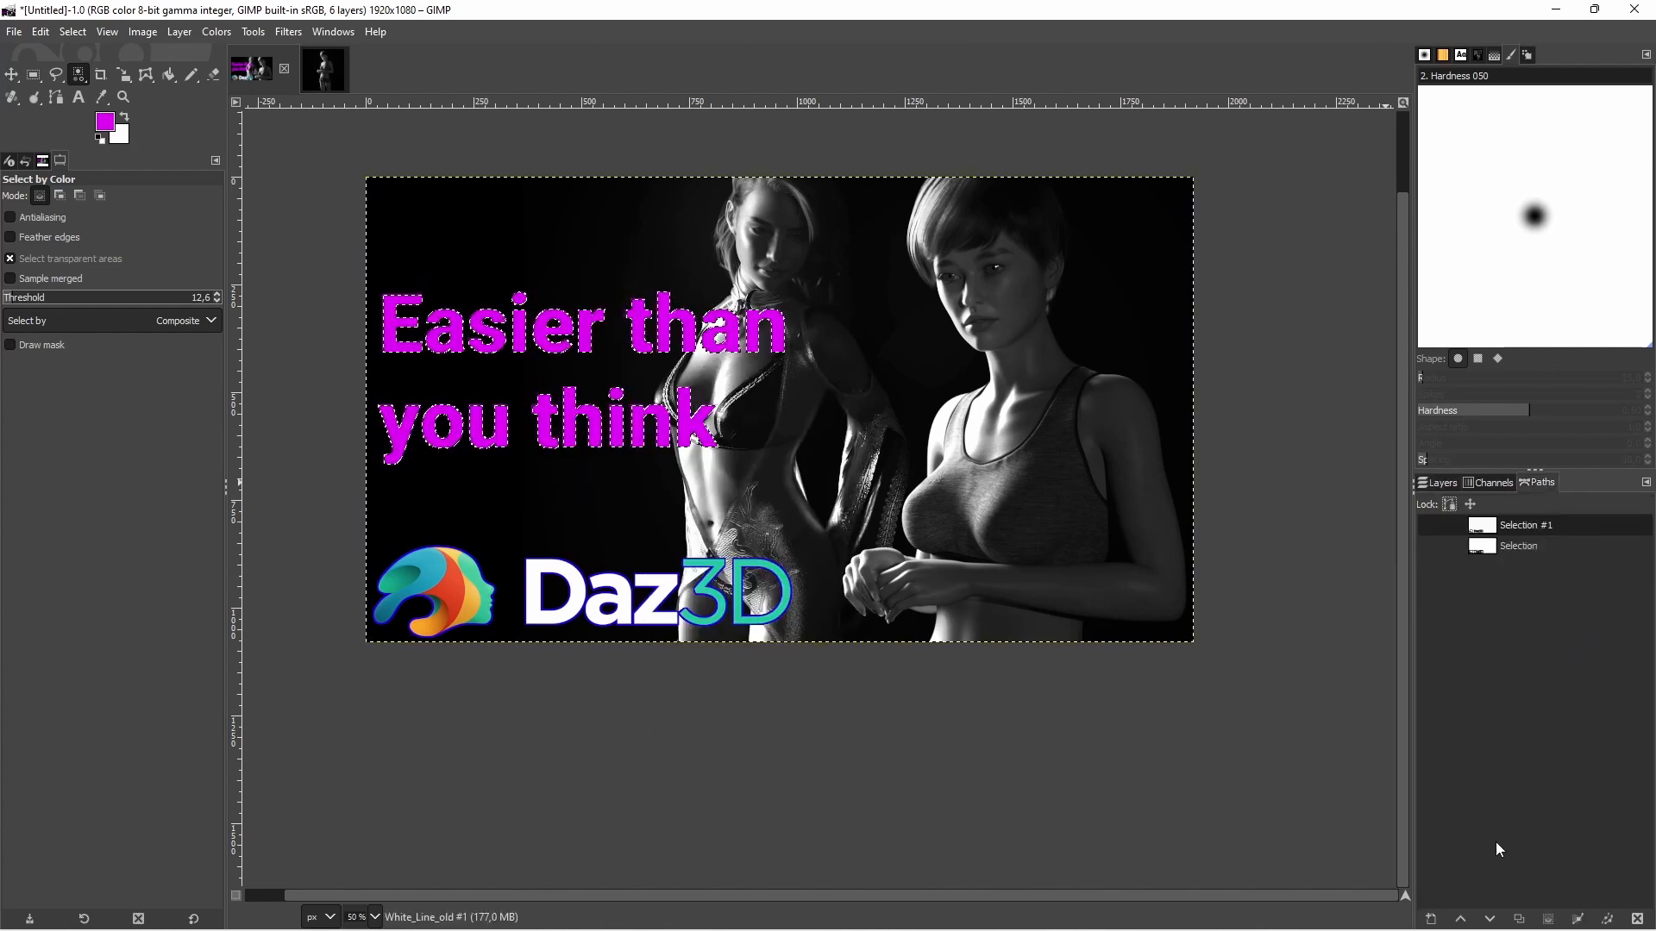
click(1577, 919)
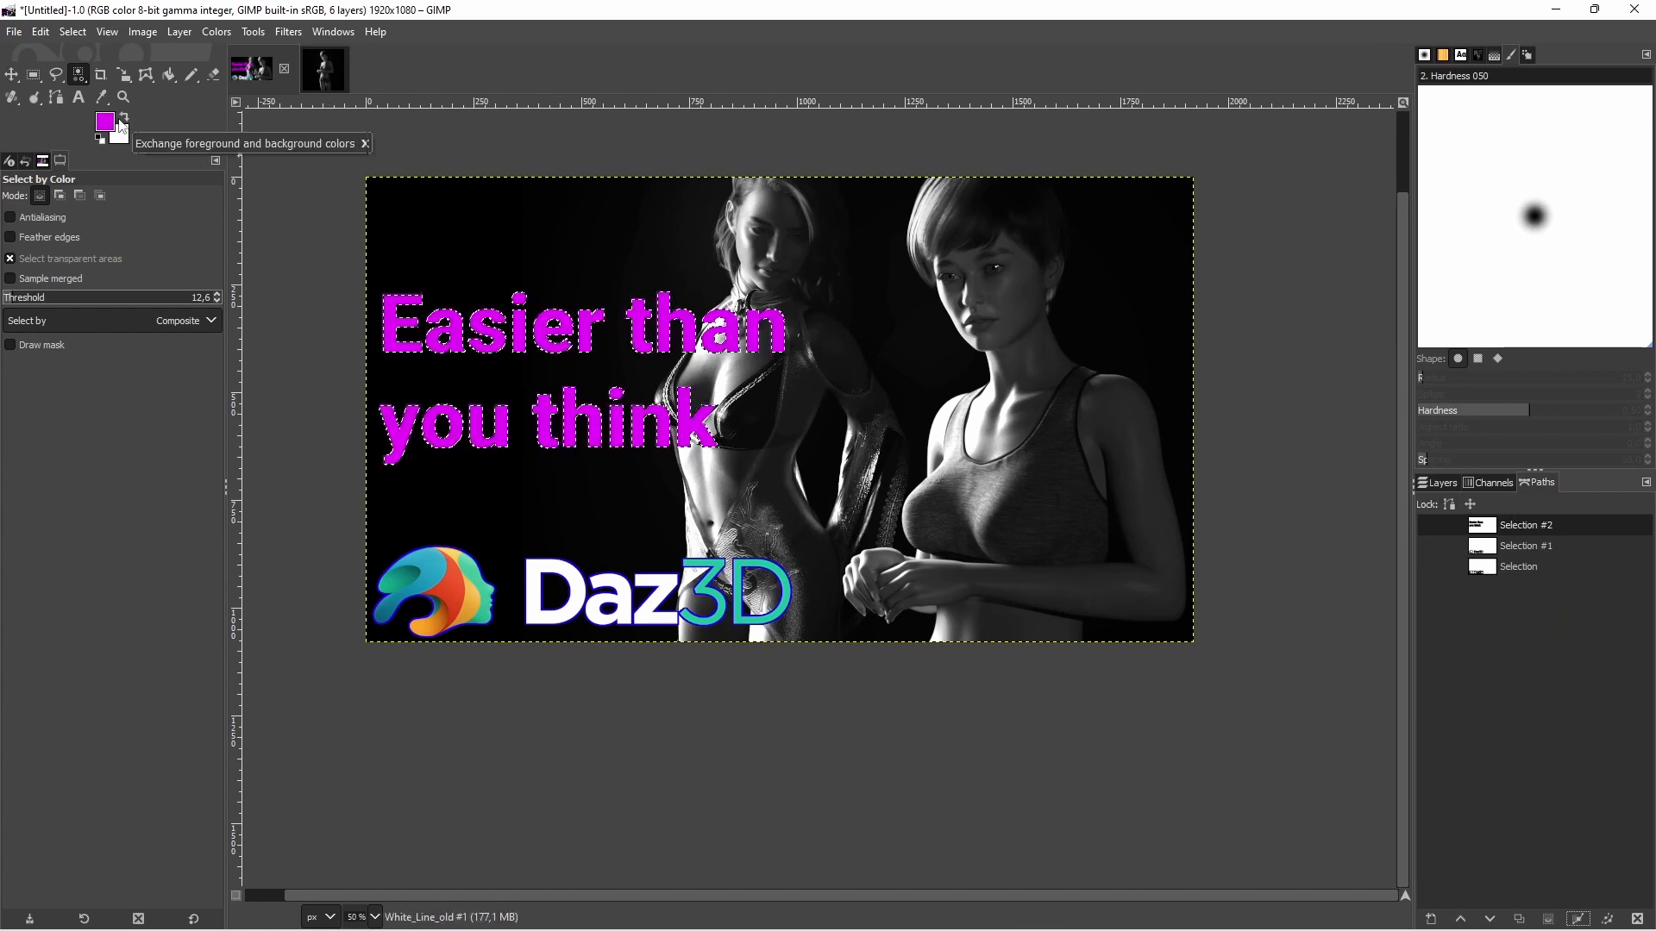
Switch to the Pencil tool, clear the selection and set the brush size to 6
click(192, 74)
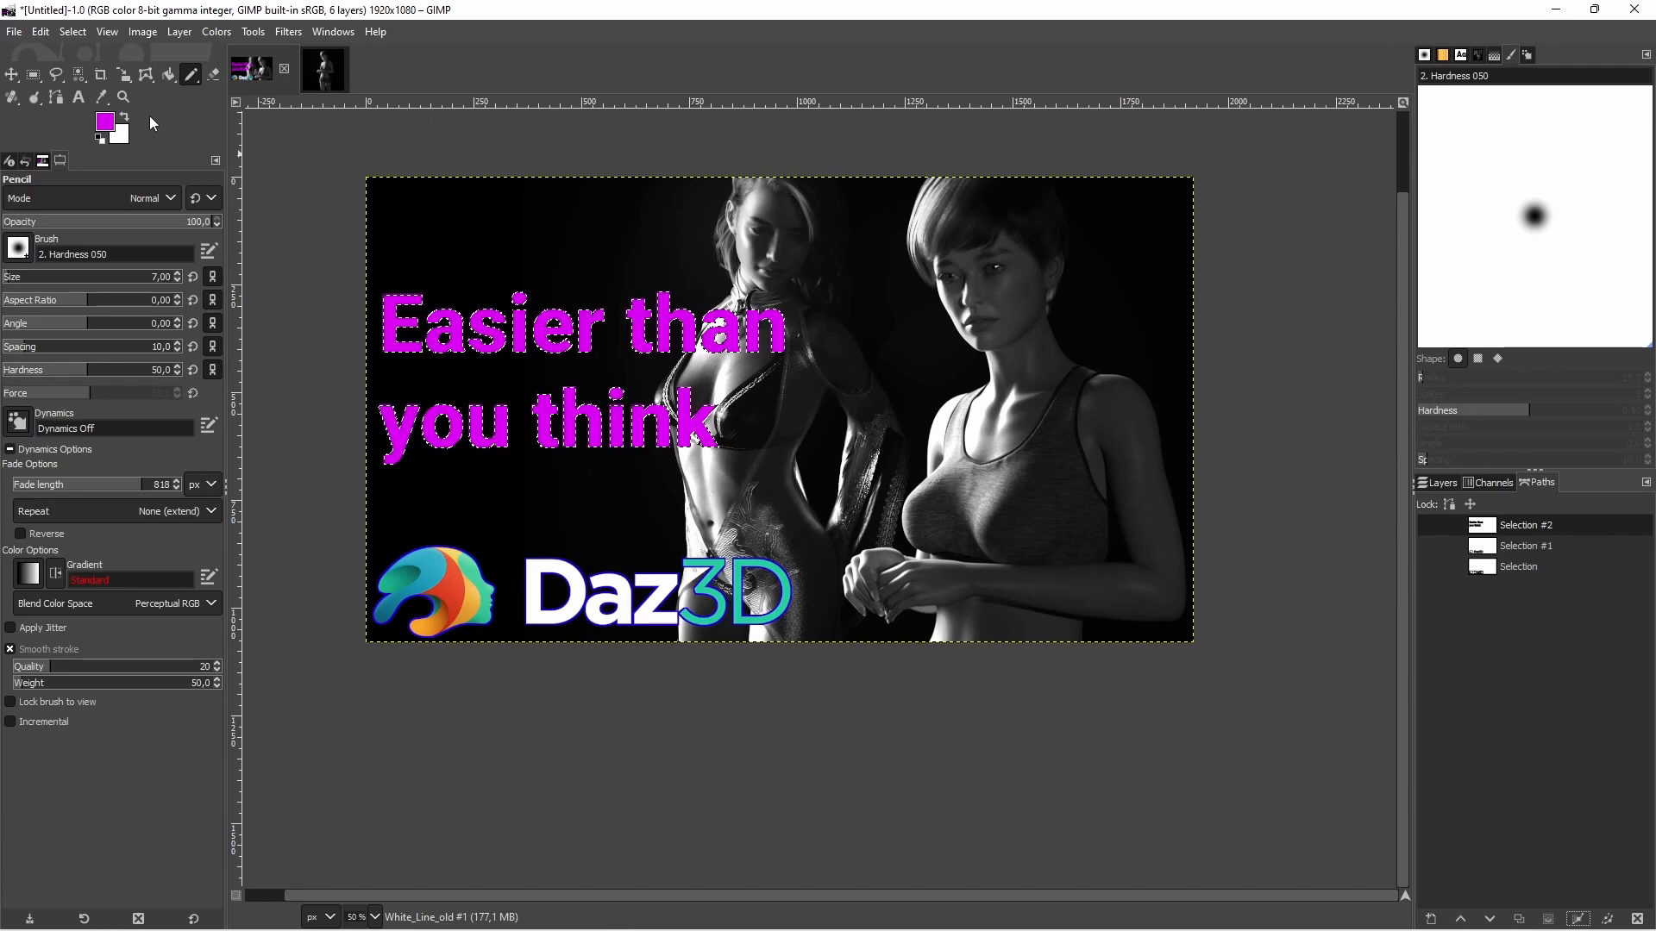
right_click(591, 359)
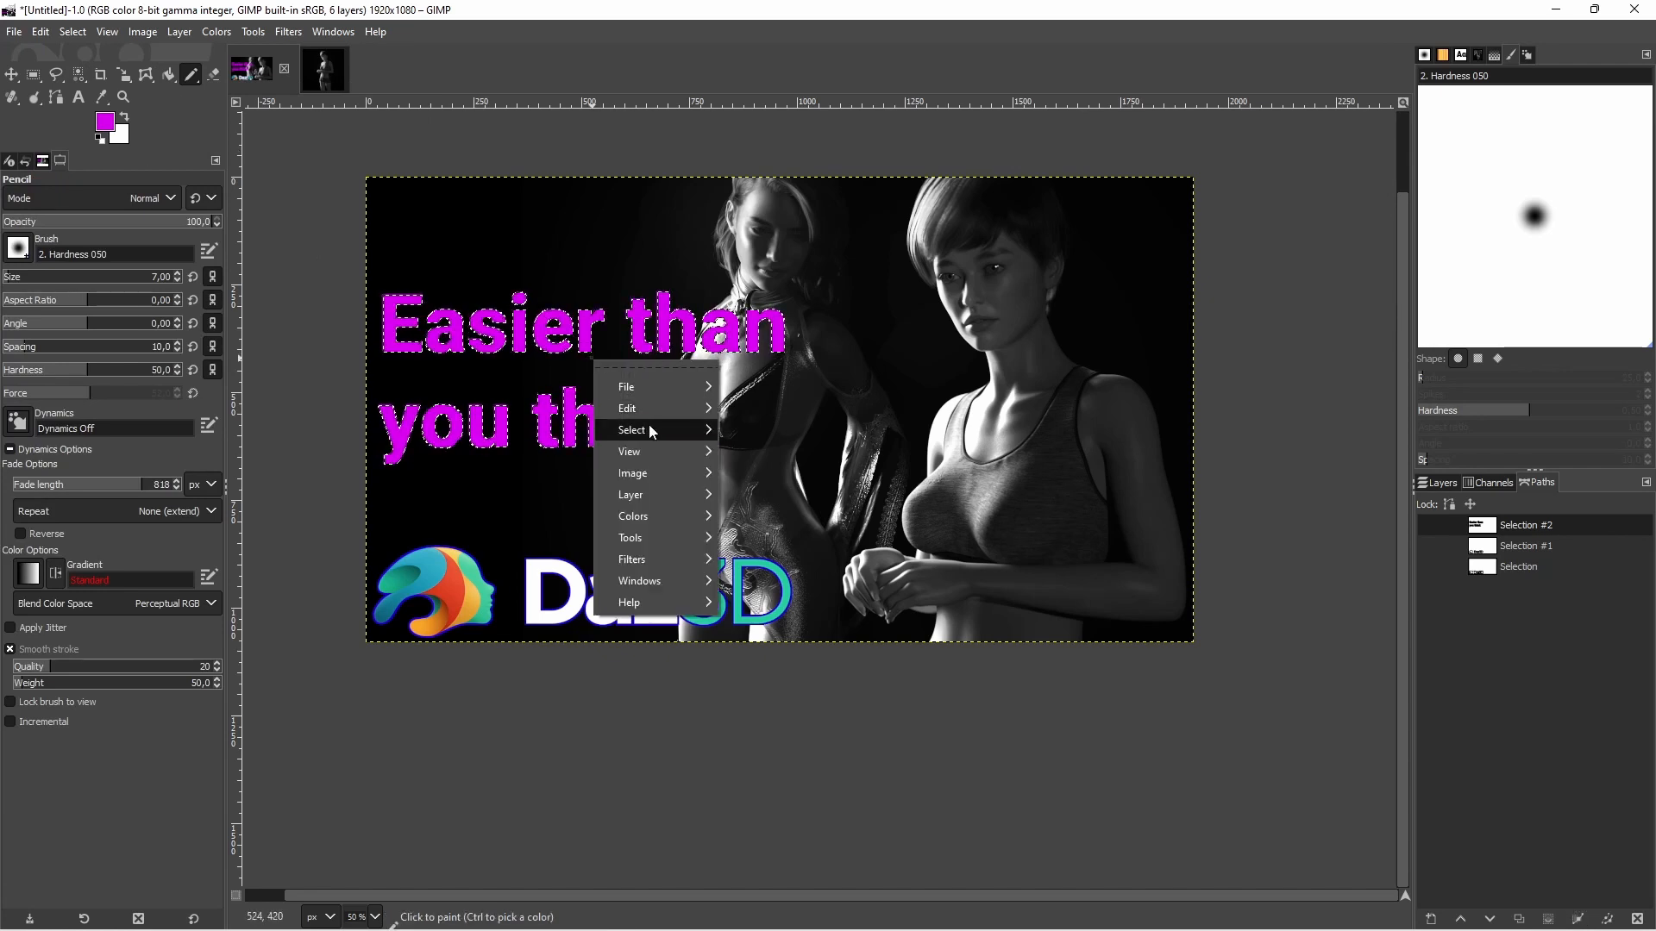
mouse_move(657, 429)
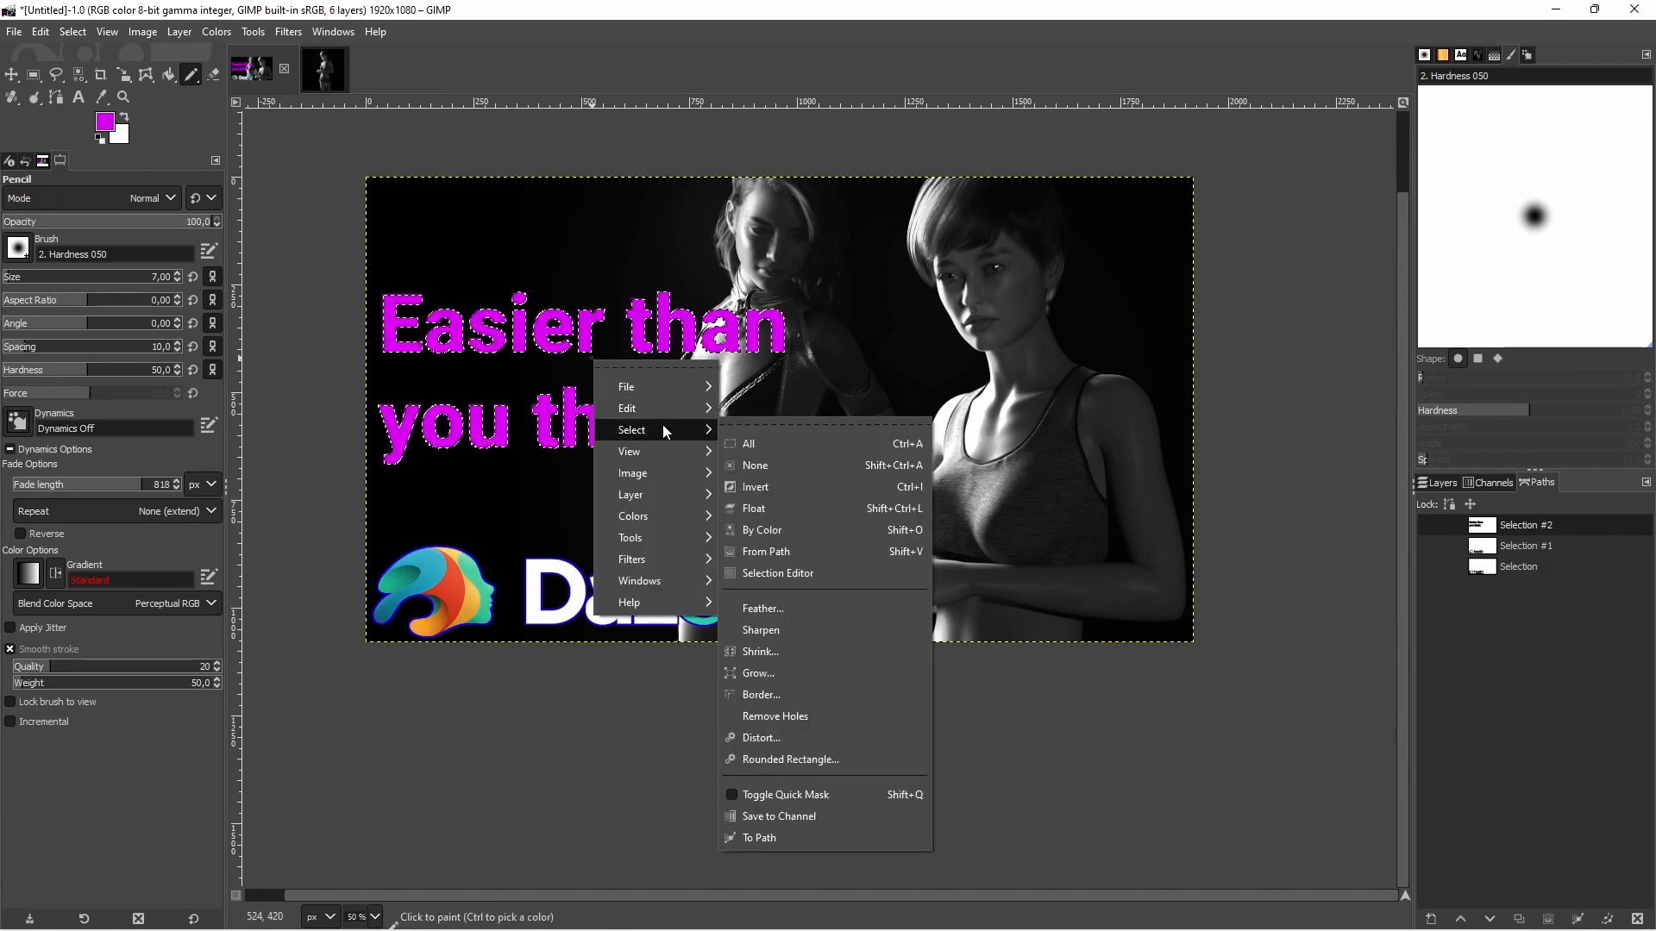
click(757, 471)
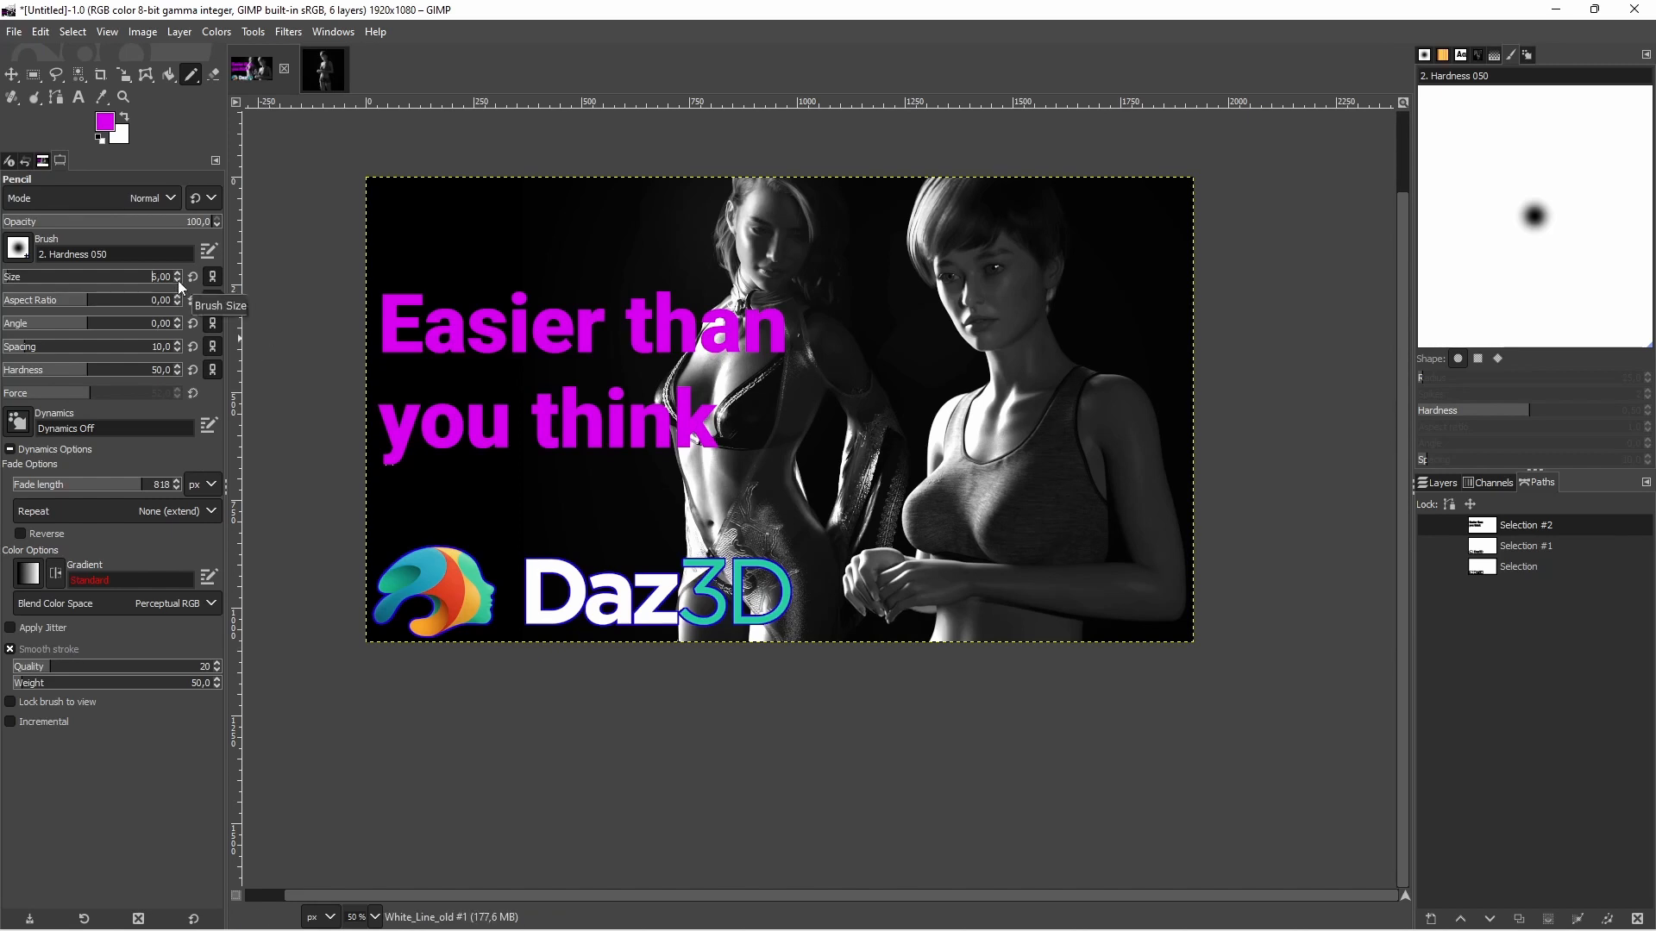
Try stroking the text path in magenta with the Pencil as the paint tool, and undo the stroke
click(1606, 918)
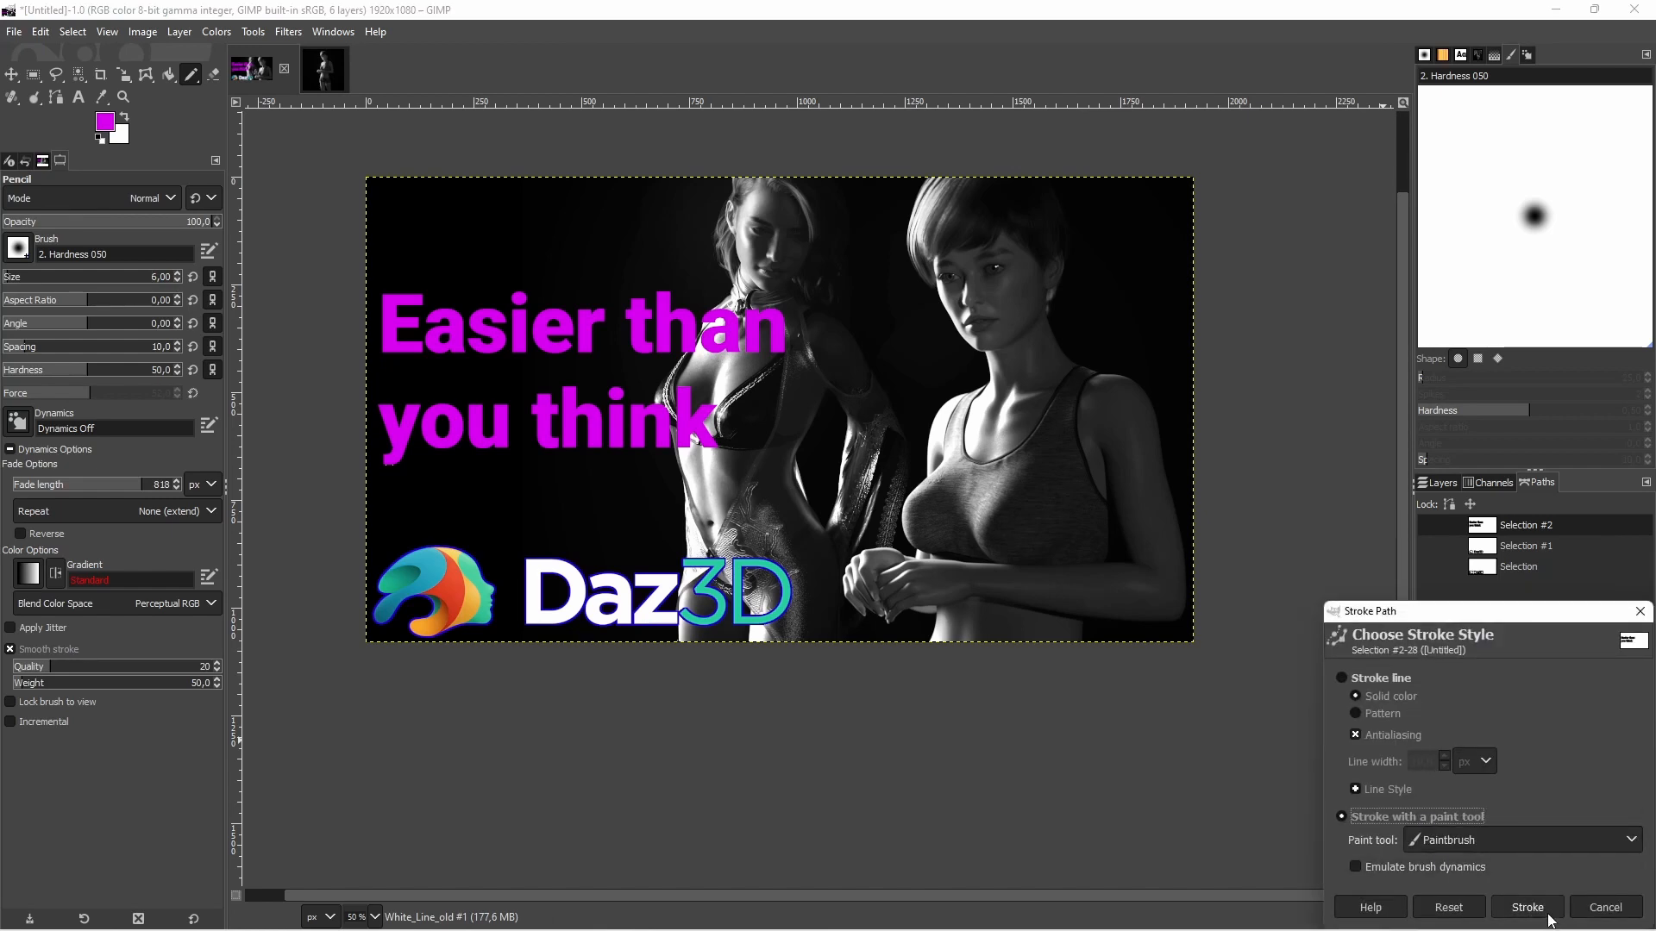
click(1511, 843)
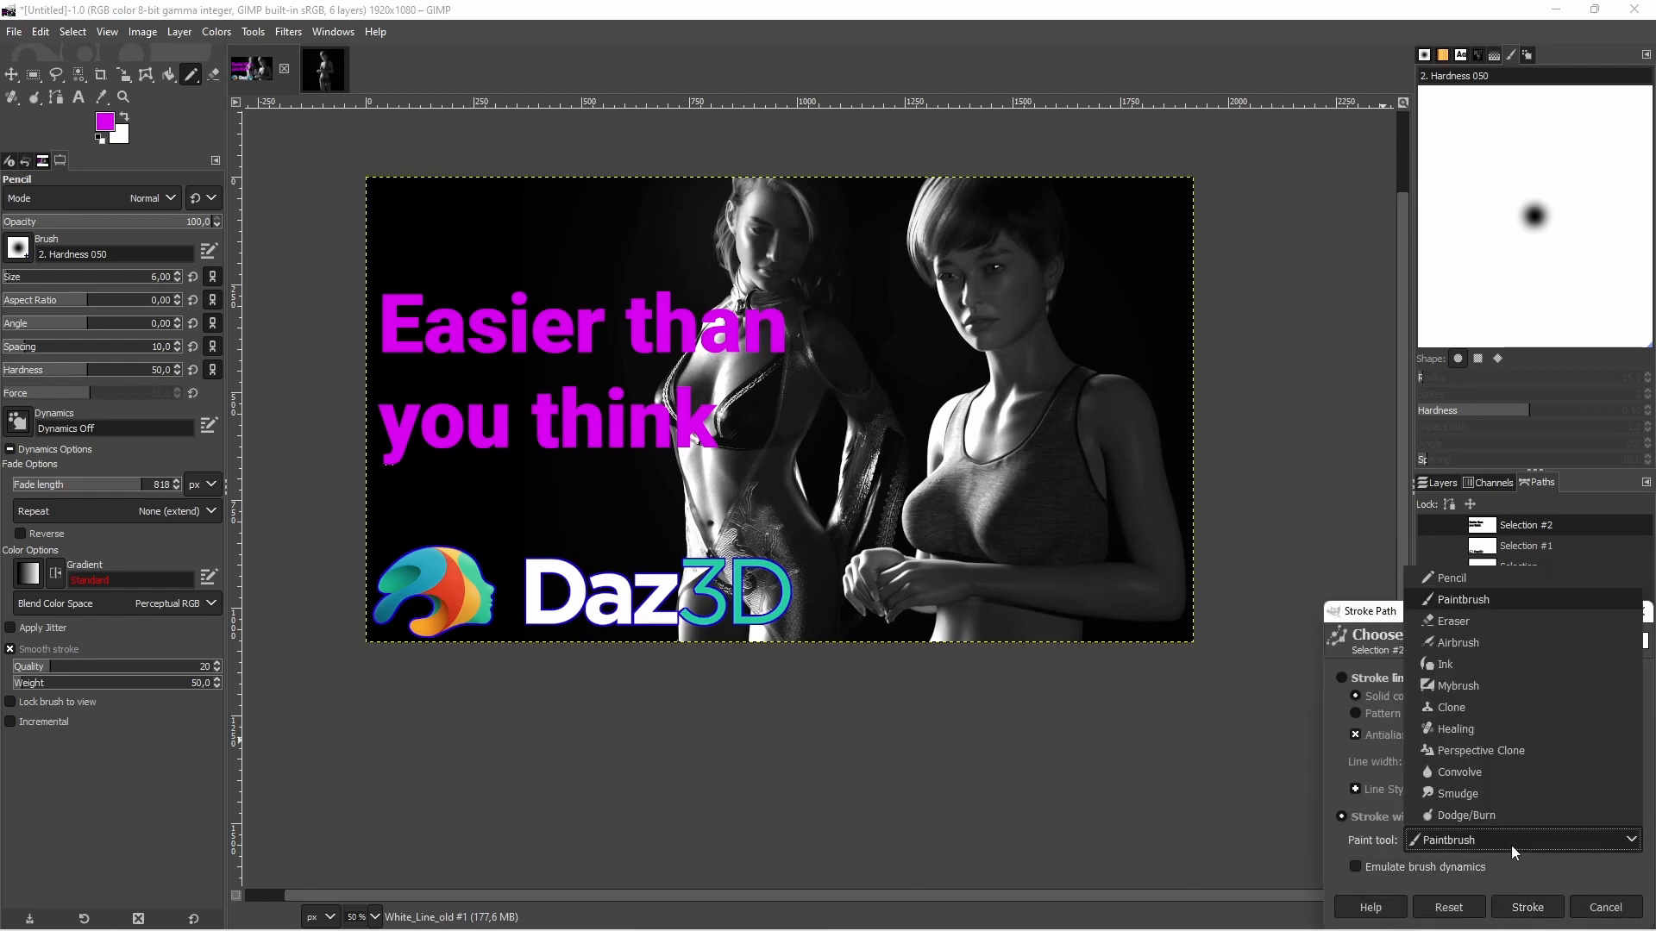
click(1459, 582)
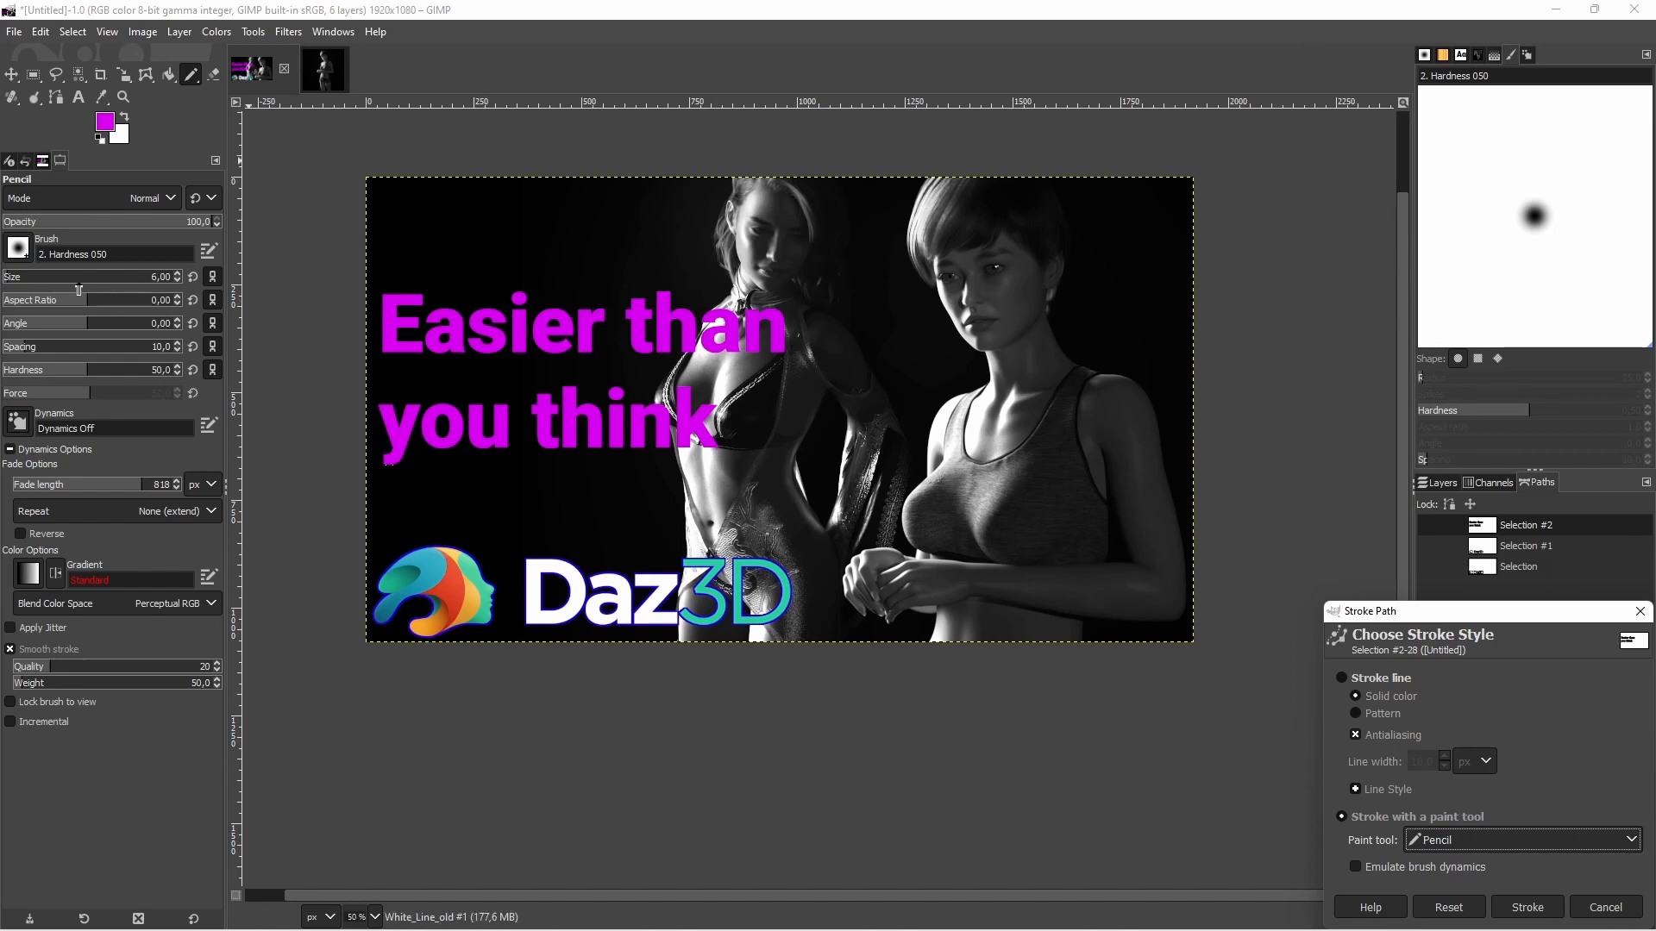
click(1554, 912)
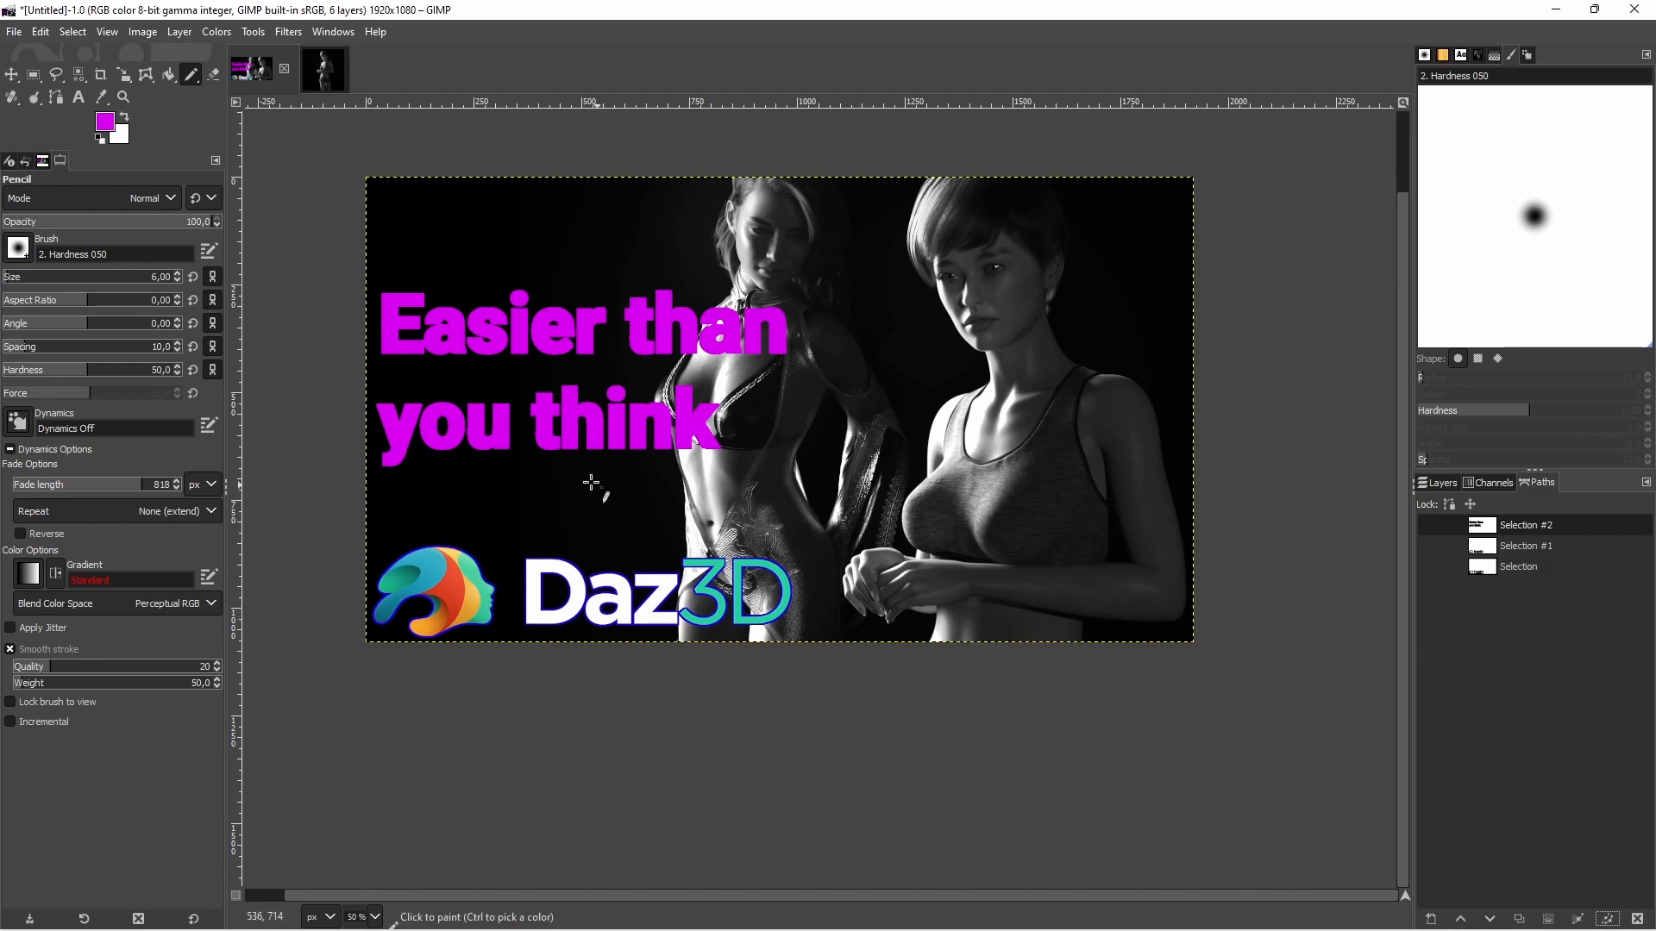
key(ctrl+z)
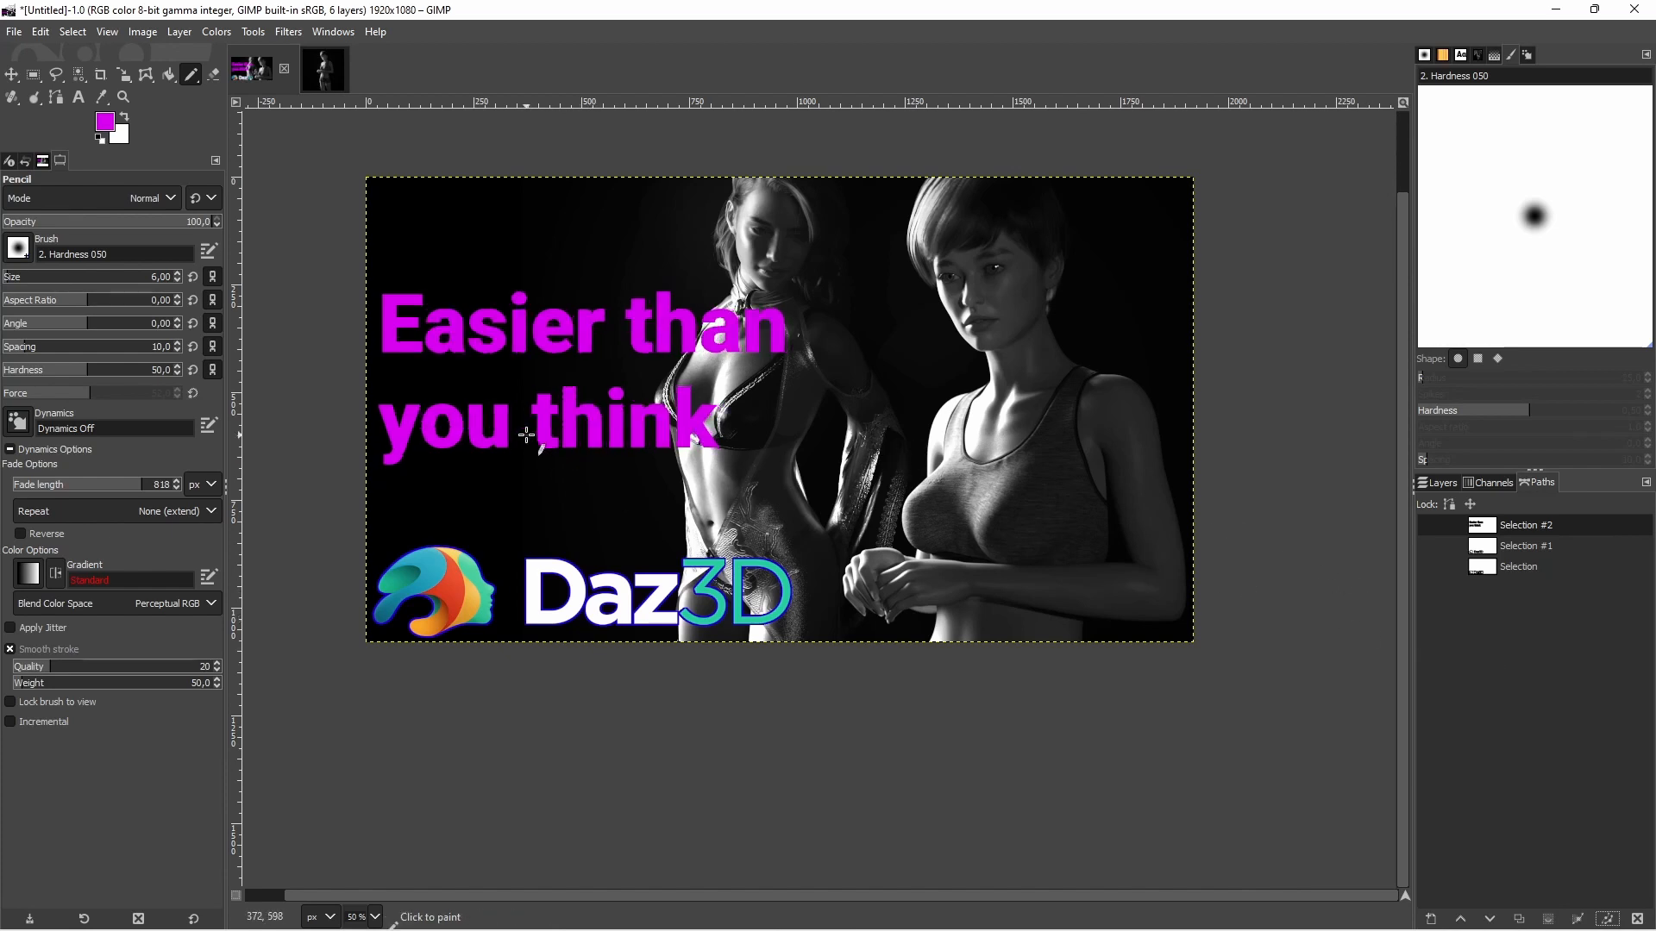
Set the foreground color to dark purple, HTML notation 400047
click(106, 124)
drag(117, 142, 145, 169)
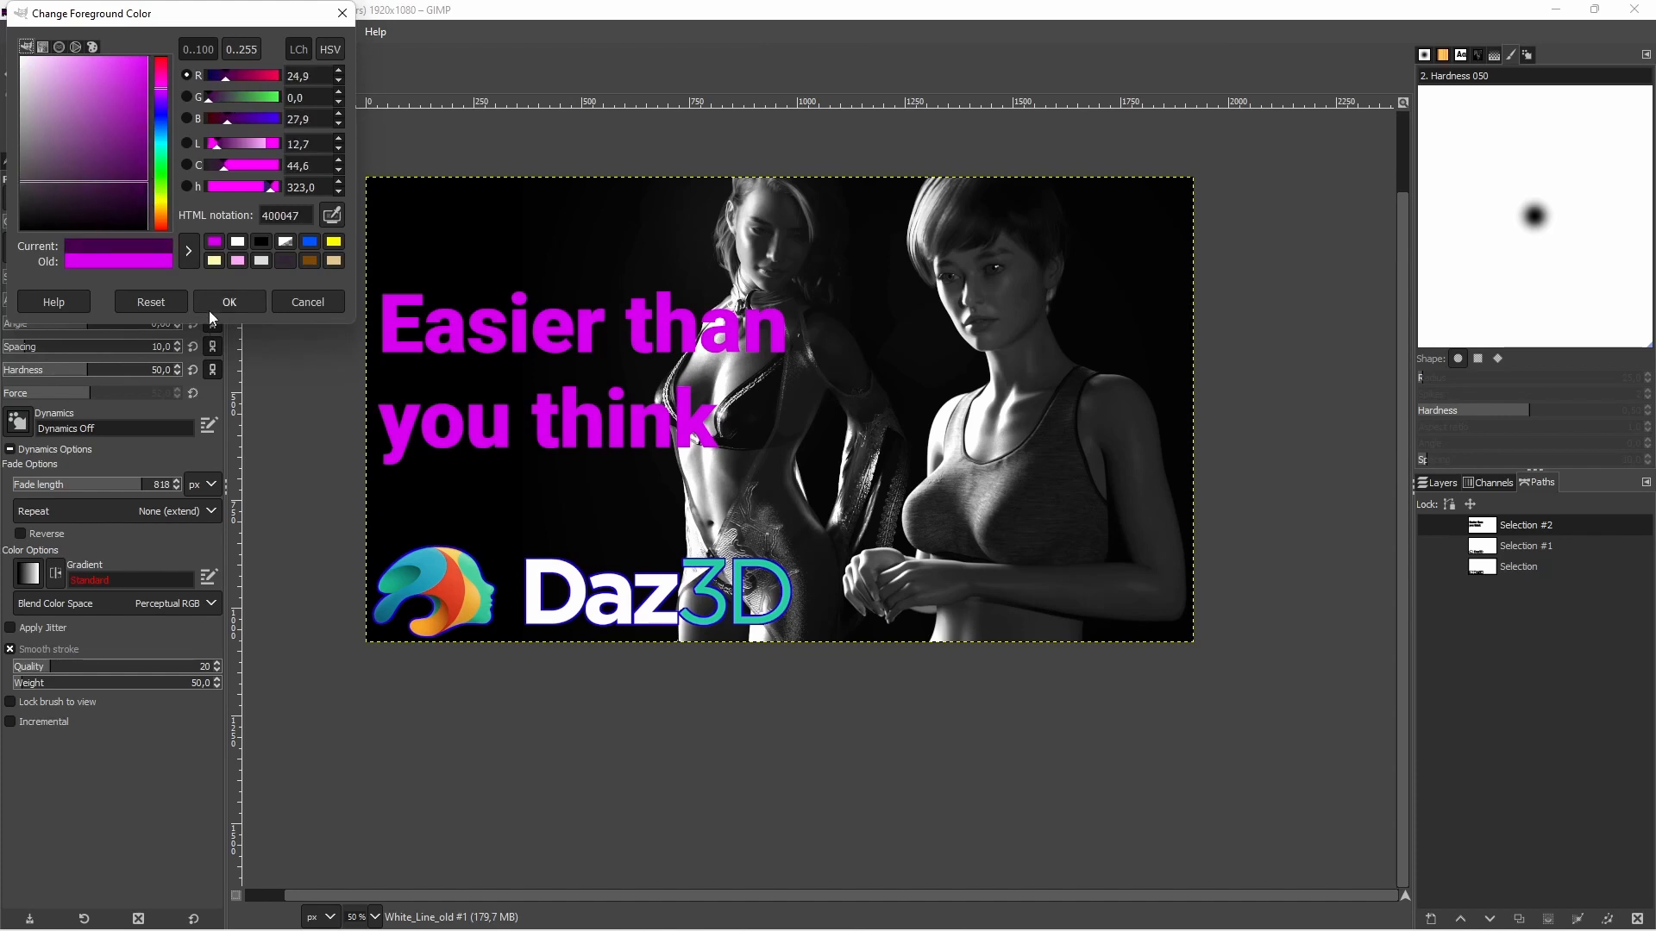
click(229, 302)
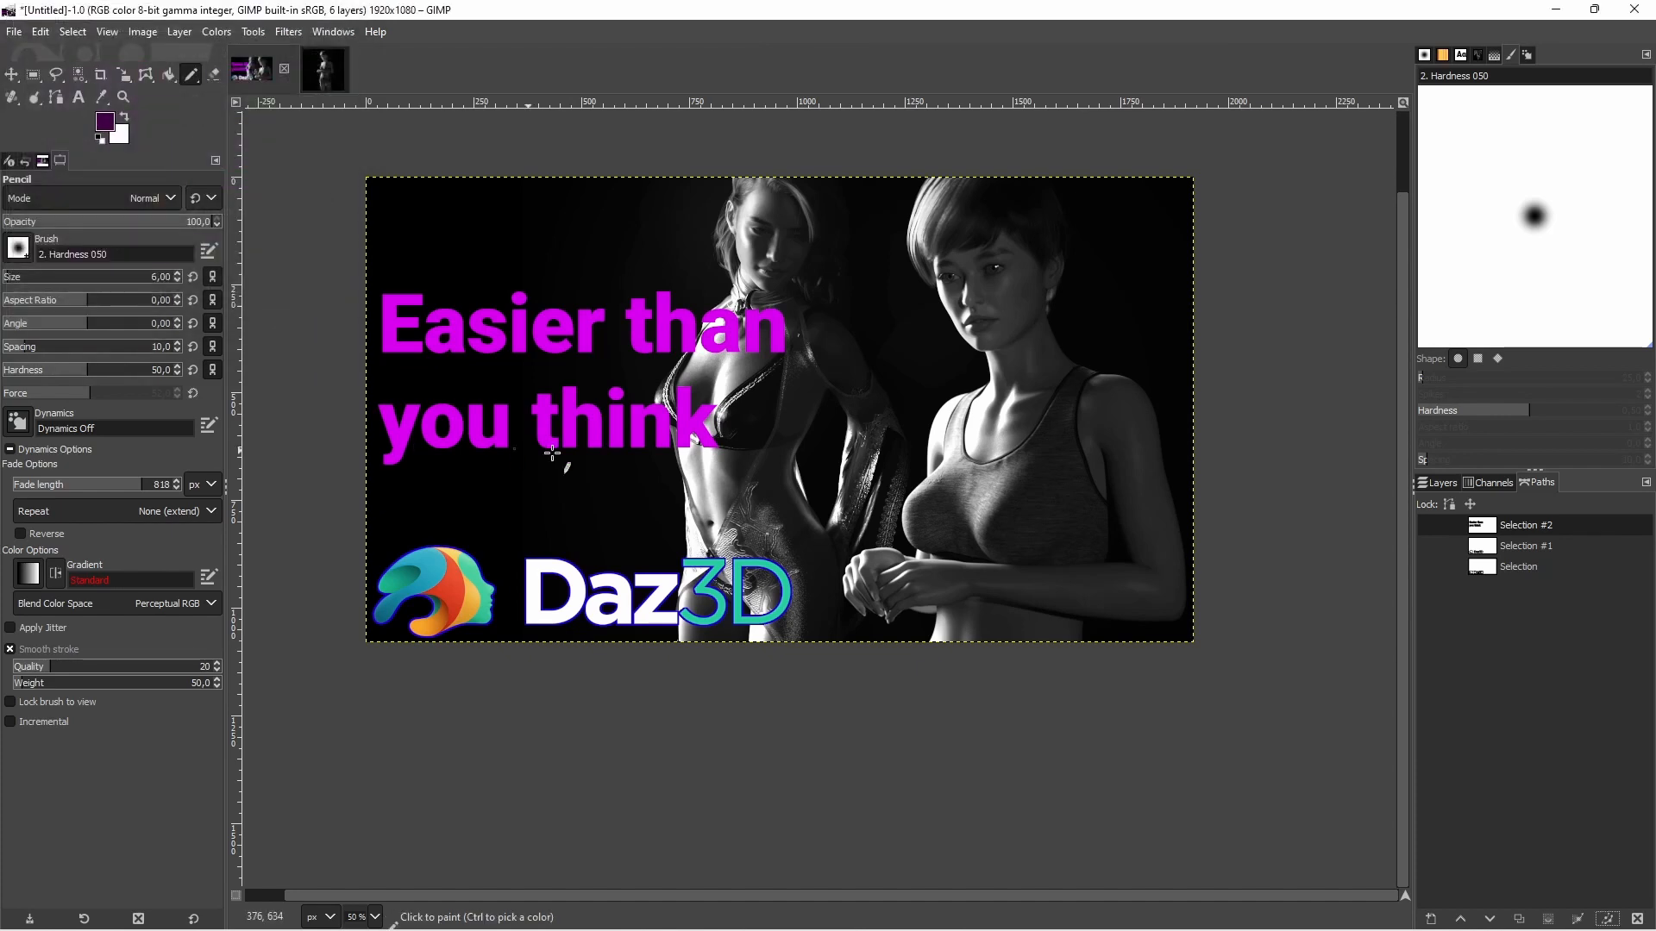
click(1607, 918)
click(1528, 908)
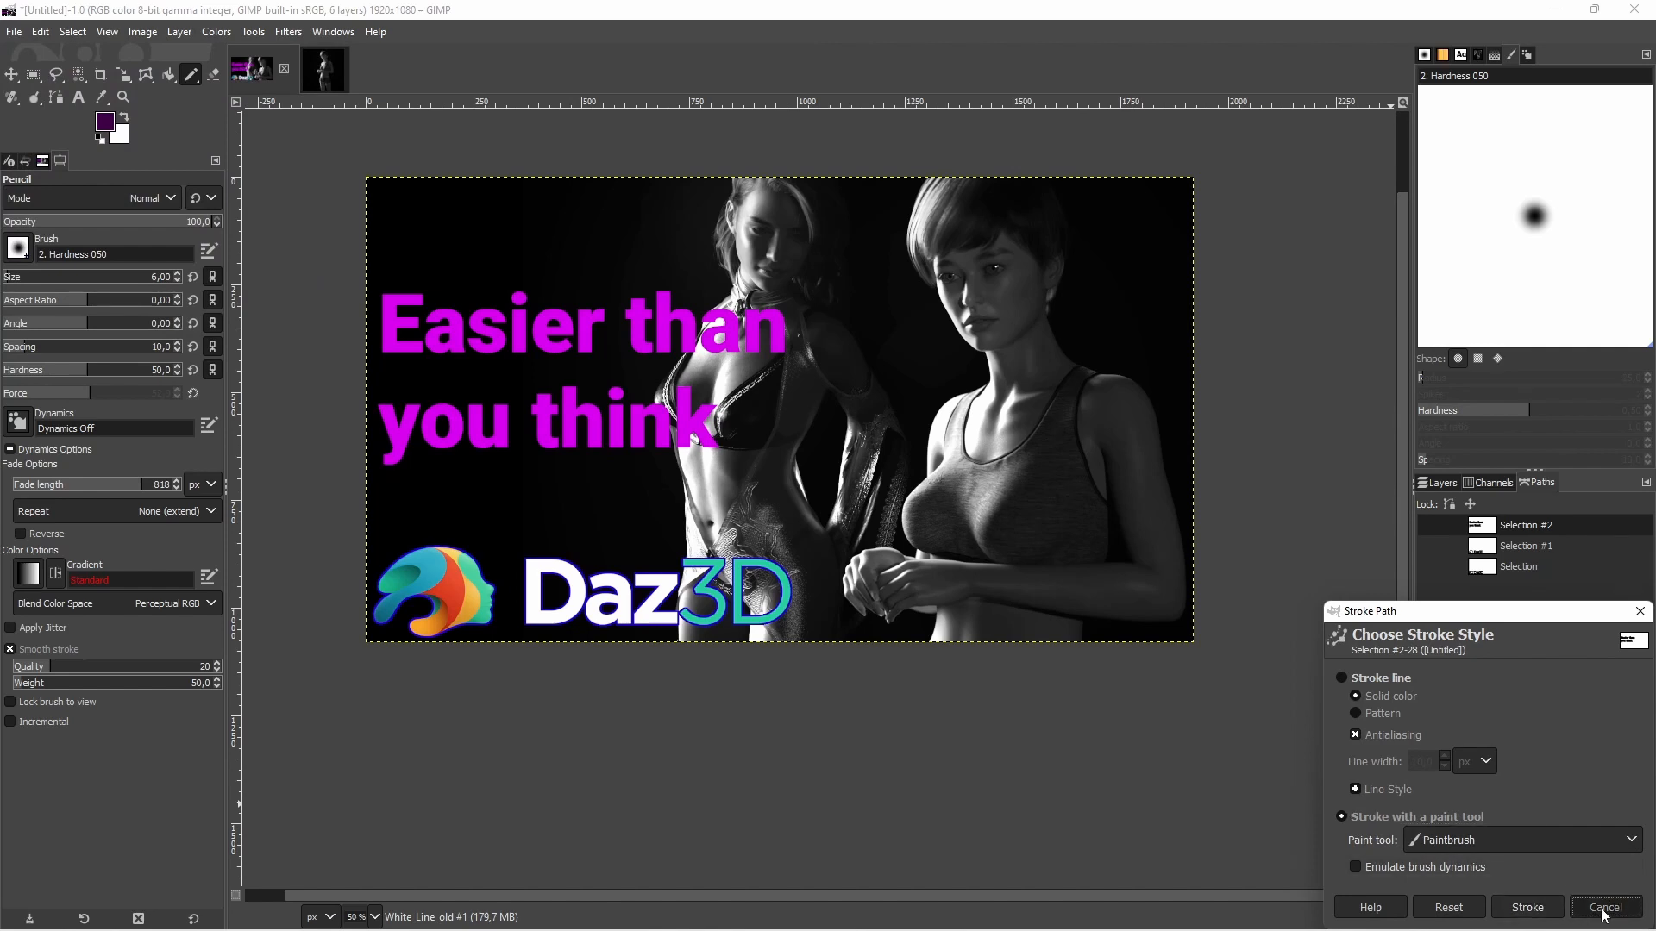
Add a new empty layer directly above the magenta text layer and stroke the text path onto it in dark purple
click(1433, 483)
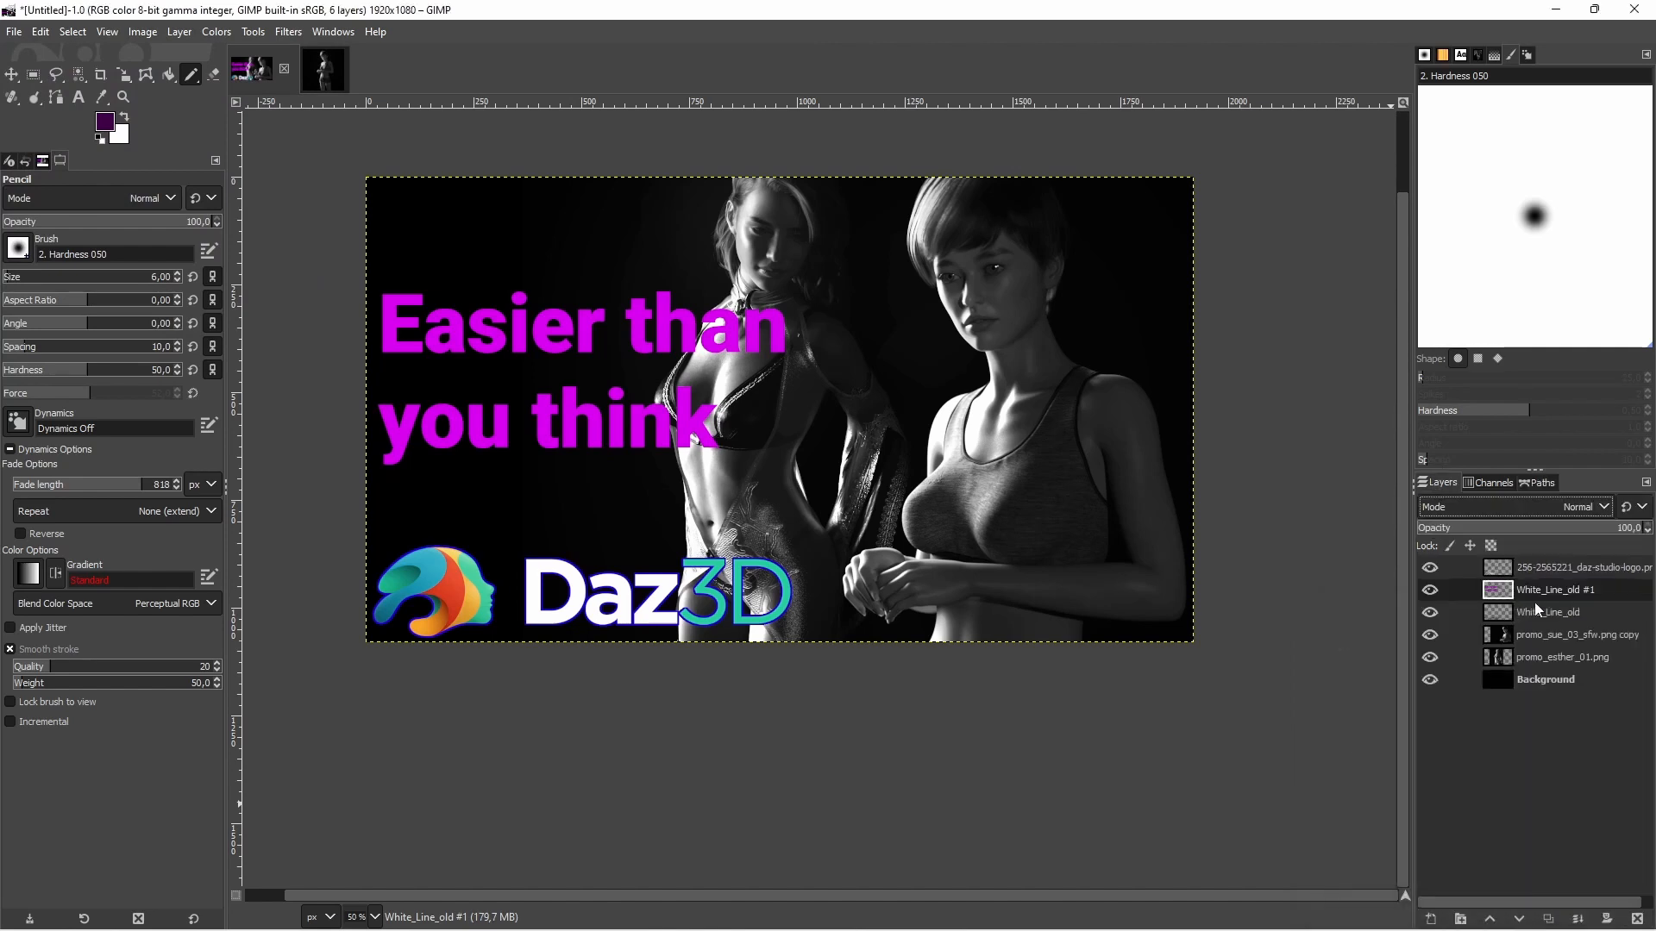
click(1431, 920)
click(1523, 903)
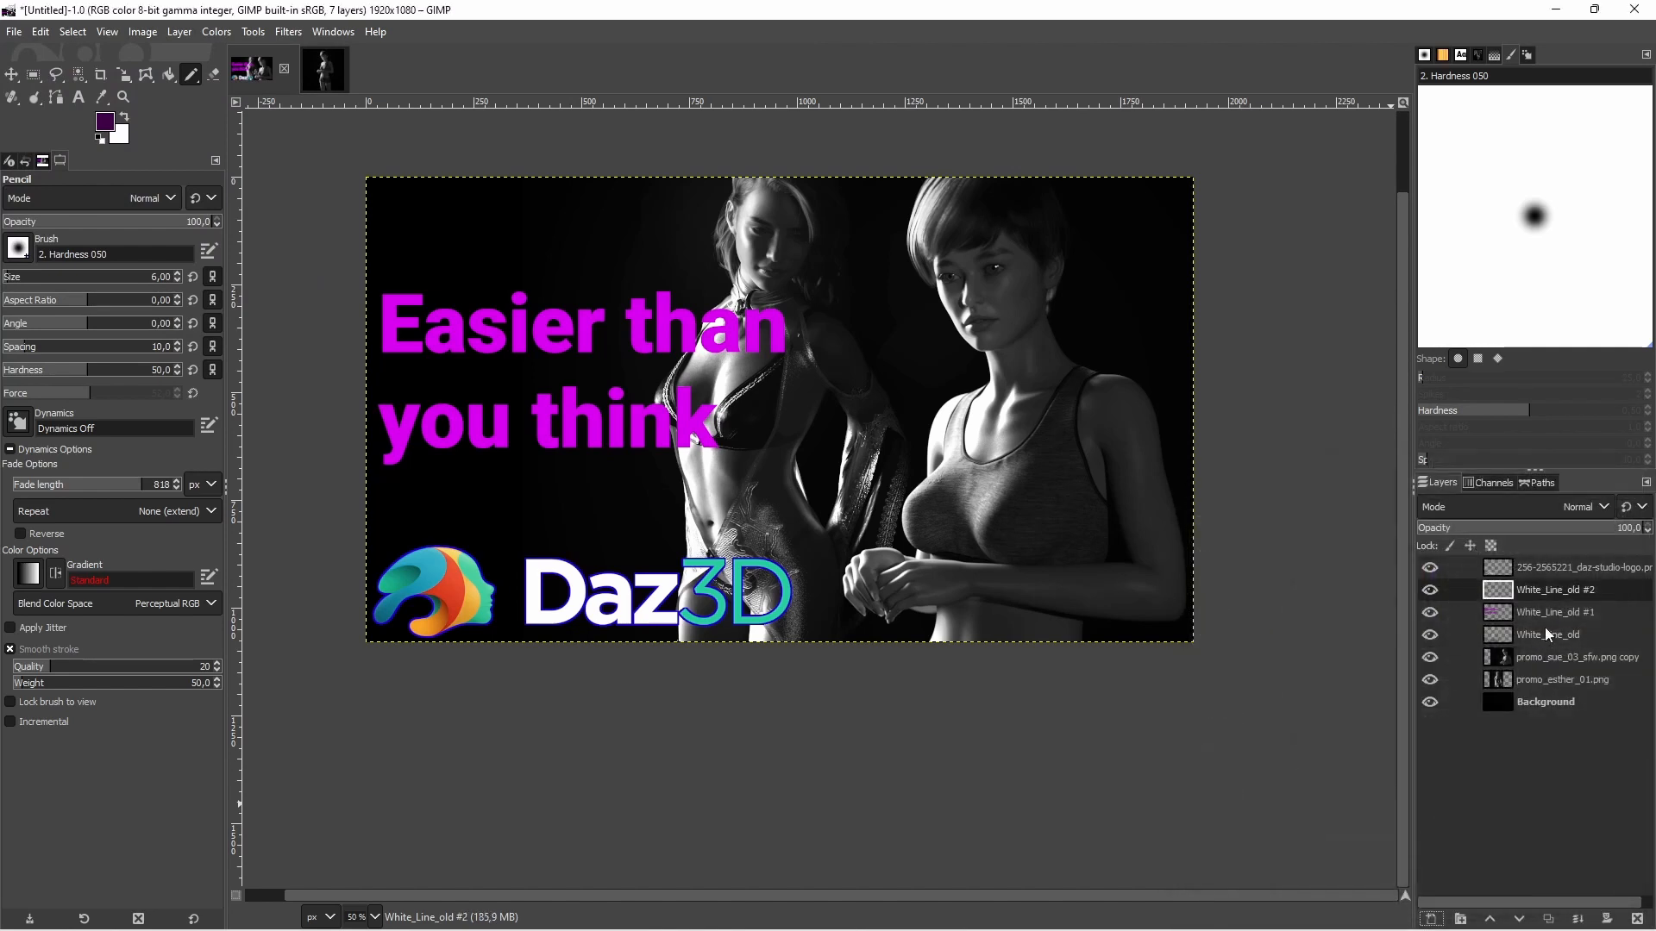
click(1549, 480)
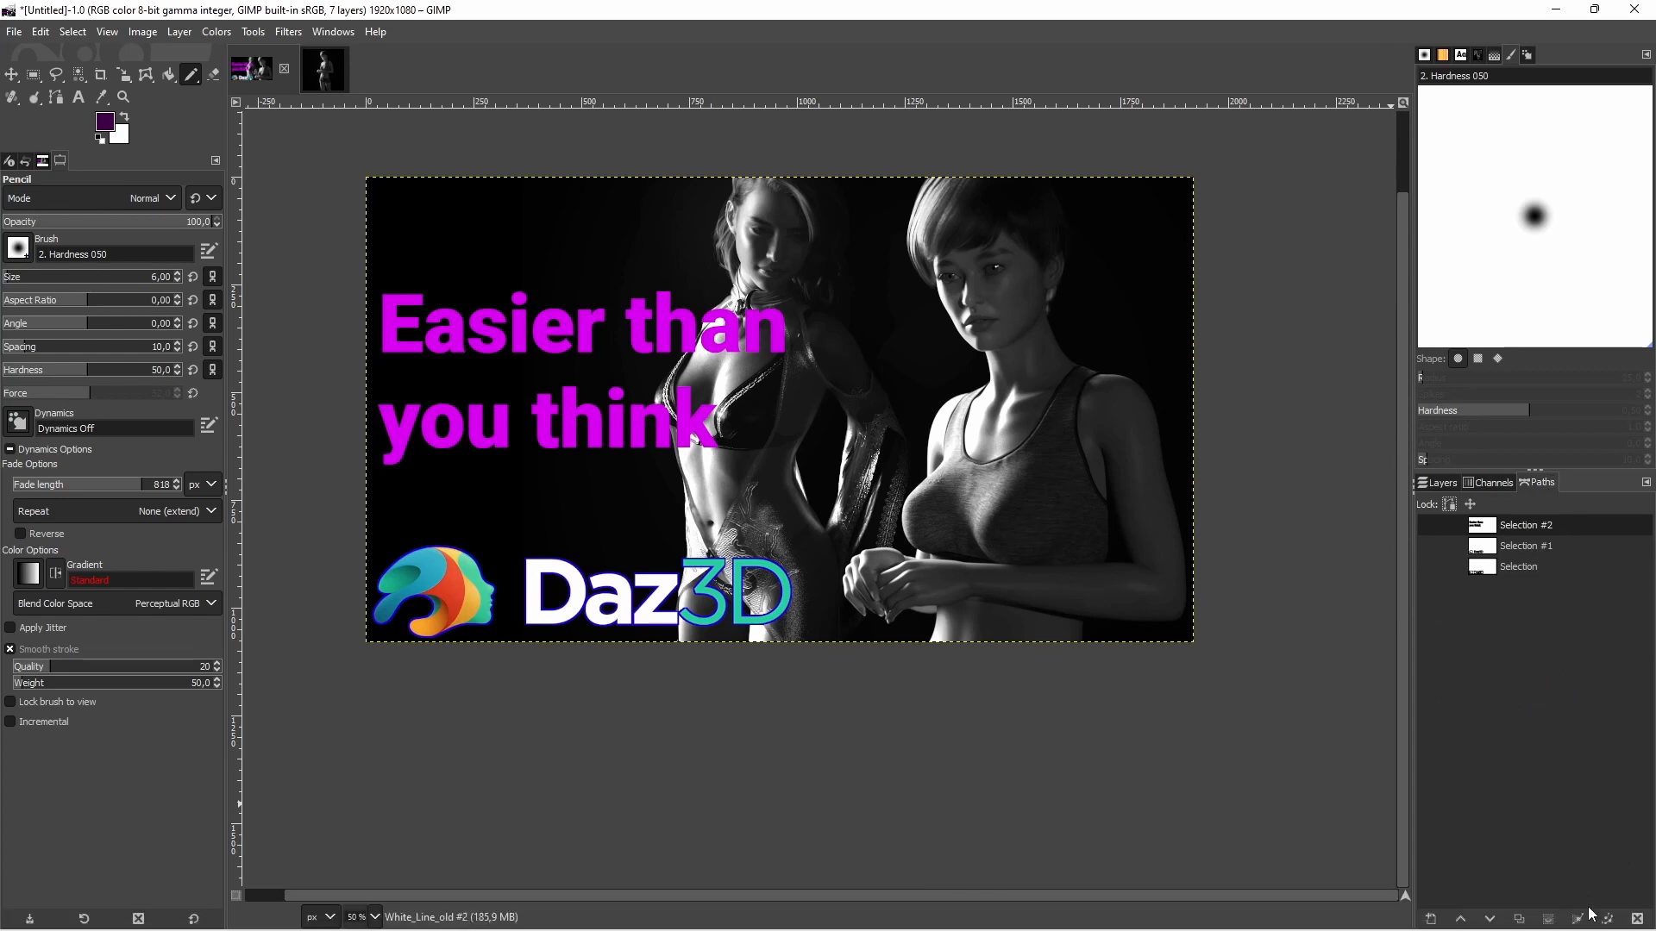
click(1604, 917)
click(1525, 907)
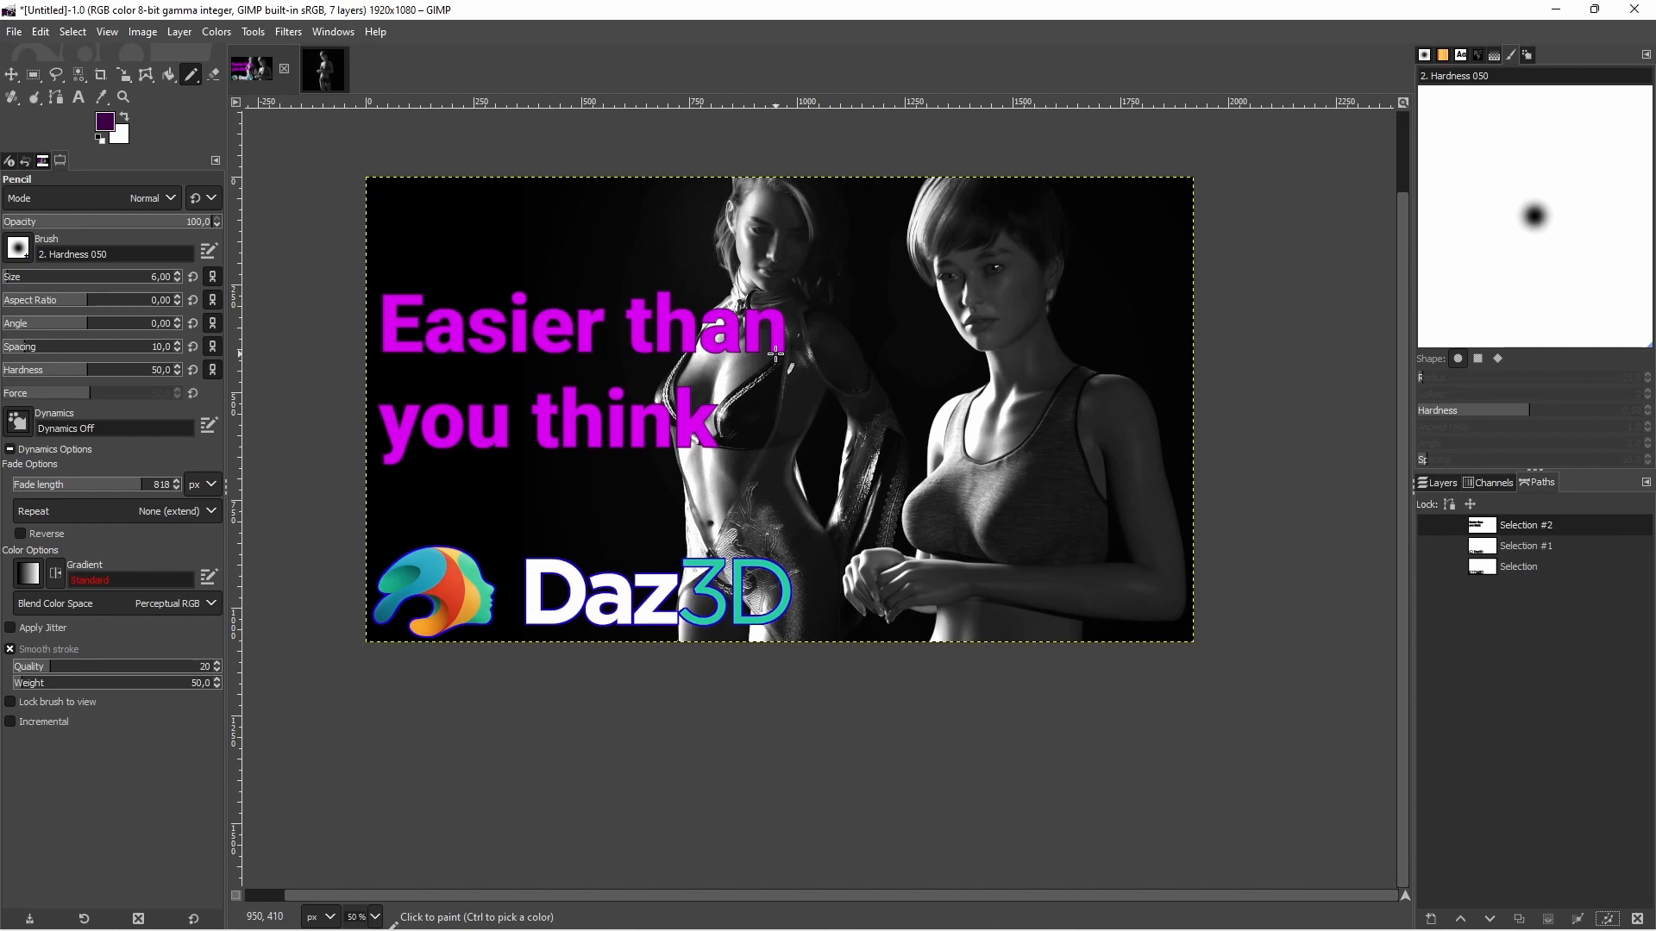
Add a layer mask to the magenta text layer White_Line_old #1
click(1431, 486)
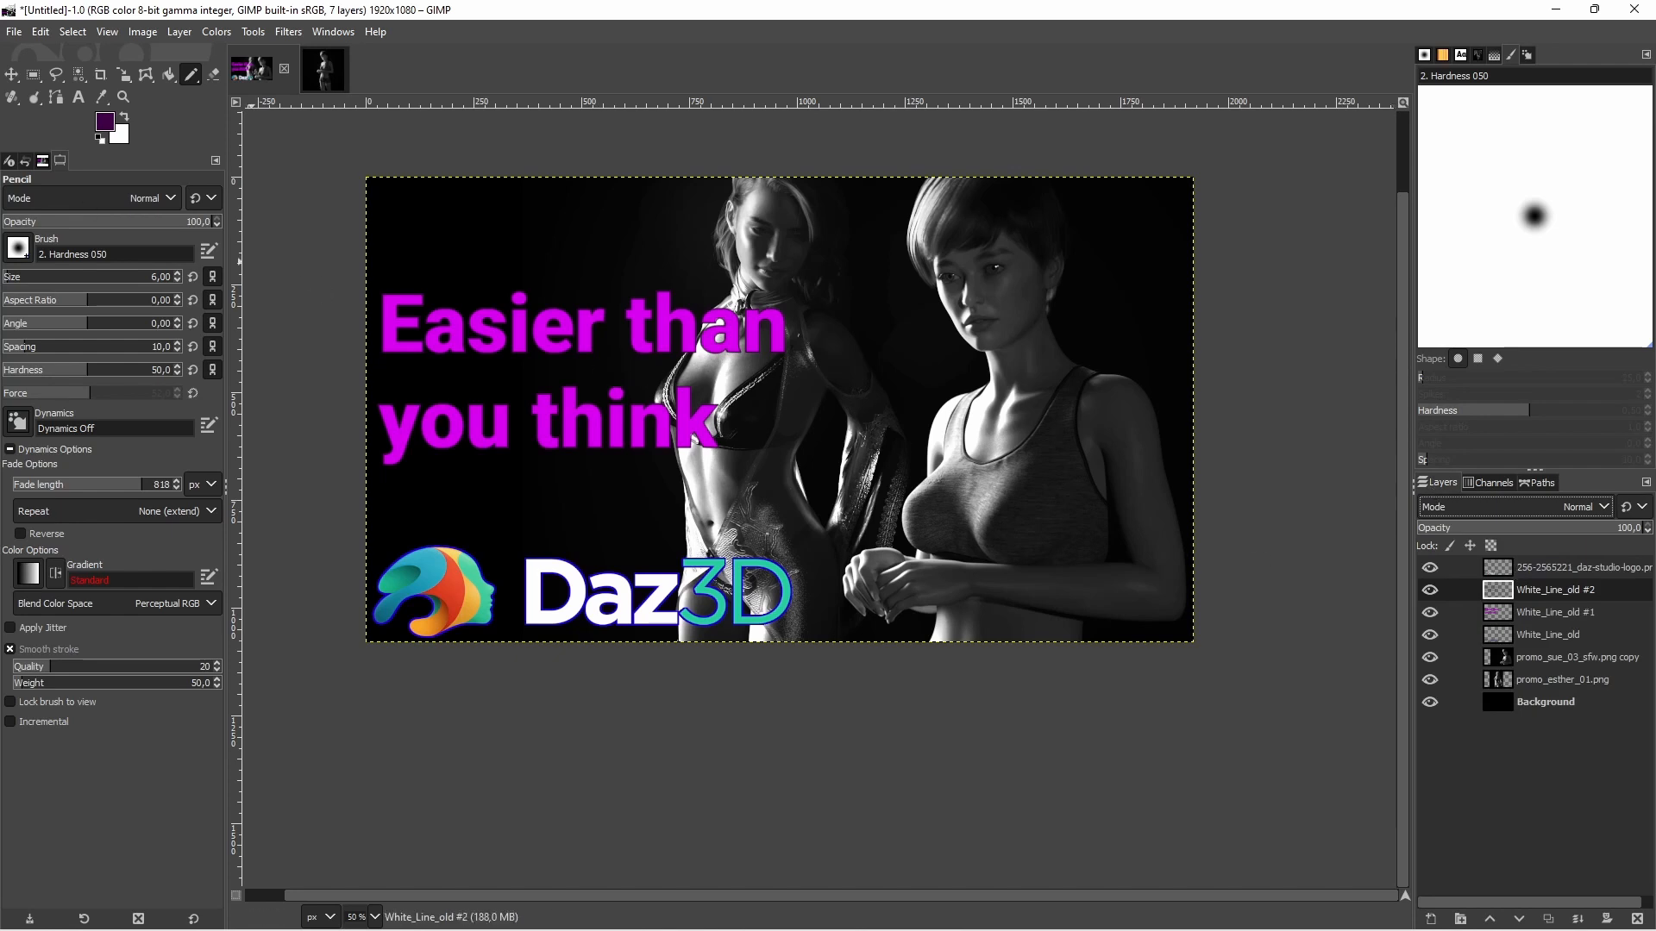
click(213, 74)
scroll(776, 560, up, 3)
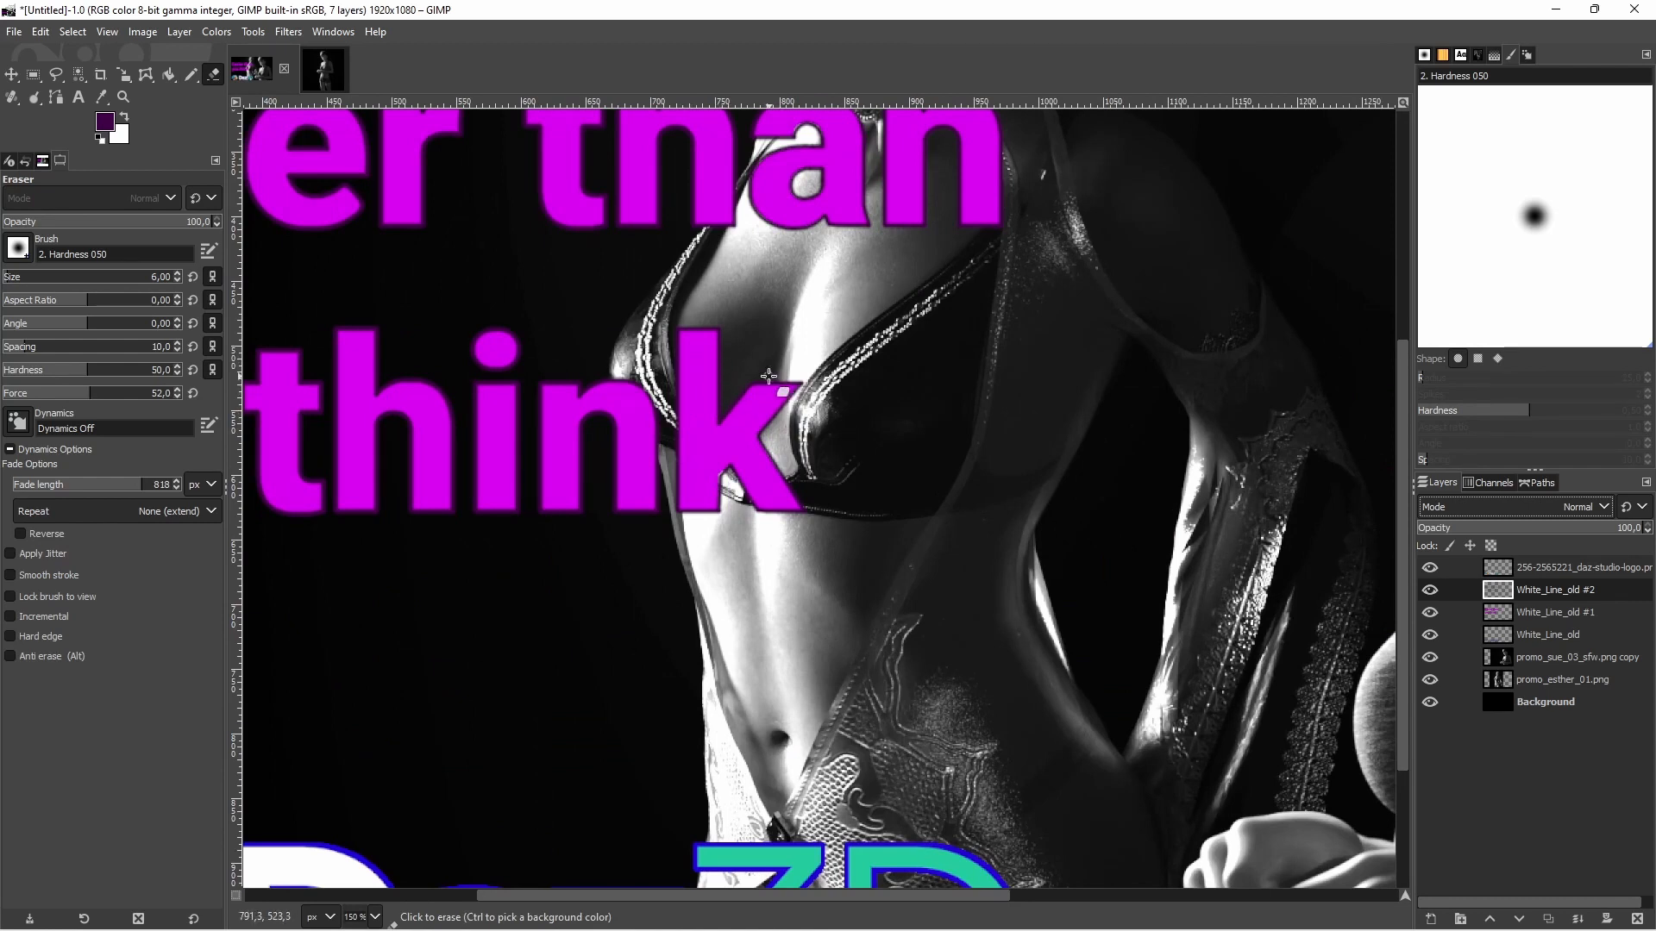
click(1555, 612)
click(1606, 920)
click(1535, 909)
Copy the promo_esther_01.png layer, paste it into the text layer's mask and anchor the floating selection
click(1549, 680)
key(ctrl+c)
click(1530, 612)
key(ctrl+v)
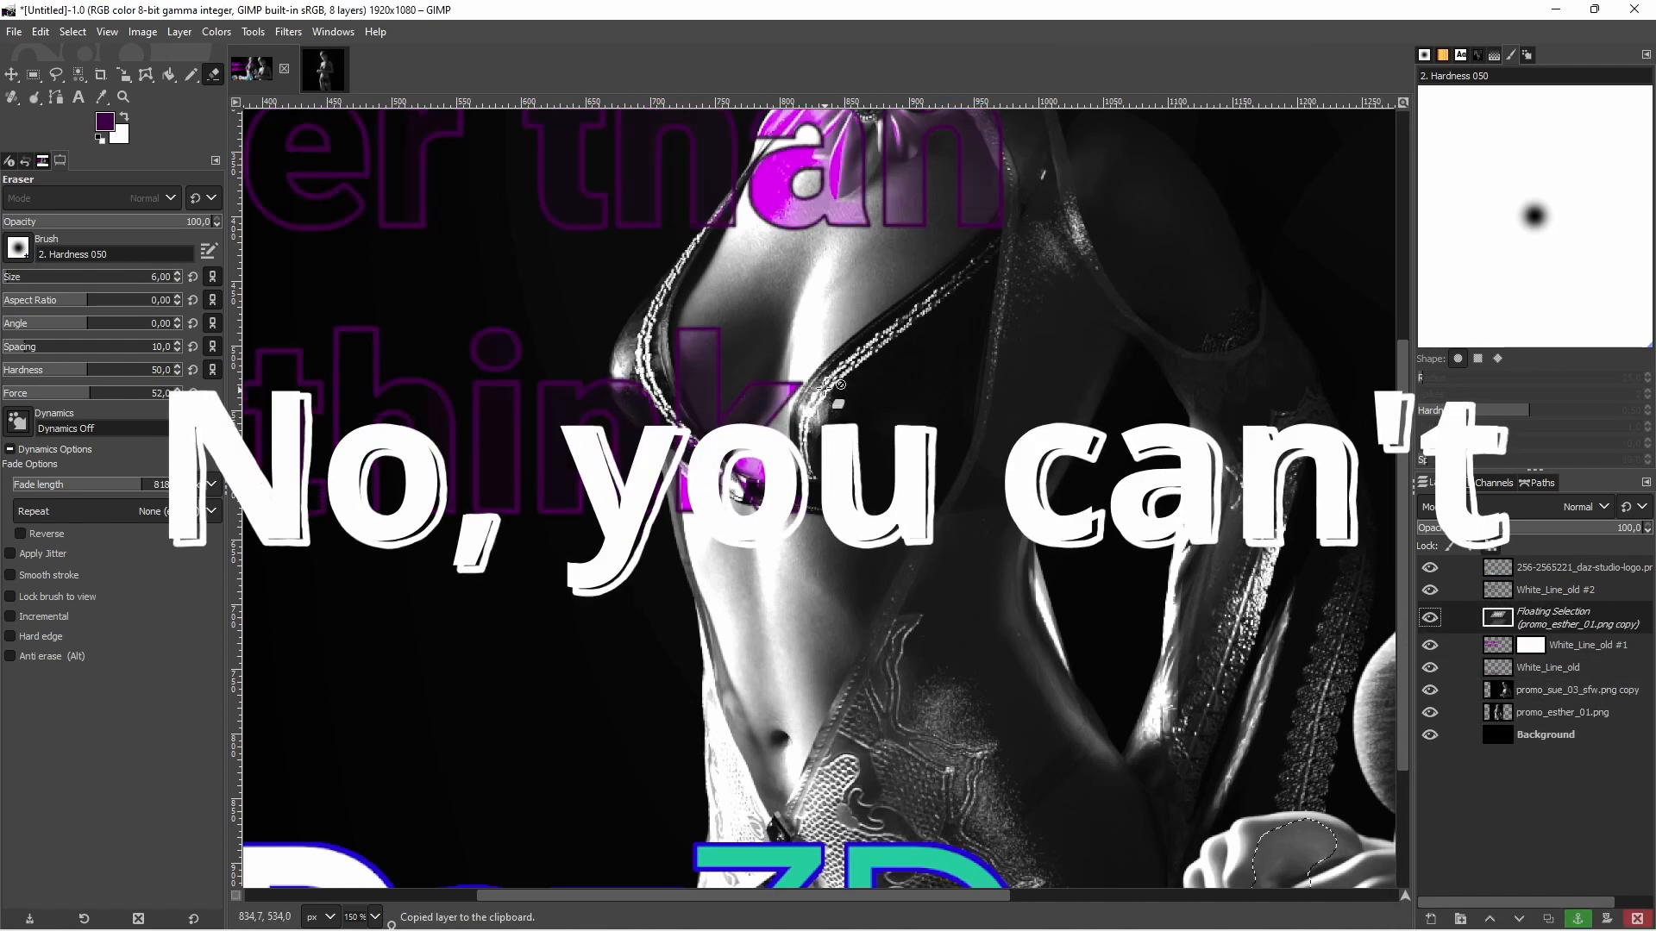
right_click(1571, 619)
click(1467, 225)
Invert the text layer's mask and paint white on it with the Pencil over the title area beside the figure
scroll(780, 397, down, 3)
click(216, 31)
click(255, 286)
click(191, 75)
click(124, 116)
mouse_move(535, 379)
mouse_down()
mouse_move(579, 311)
mouse_move(483, 419)
mouse_up()
Adjust the tones of the text layer's mask with Curves
click(218, 32)
click(248, 256)
drag(1124, 504, 1540, 514)
click(1504, 639)
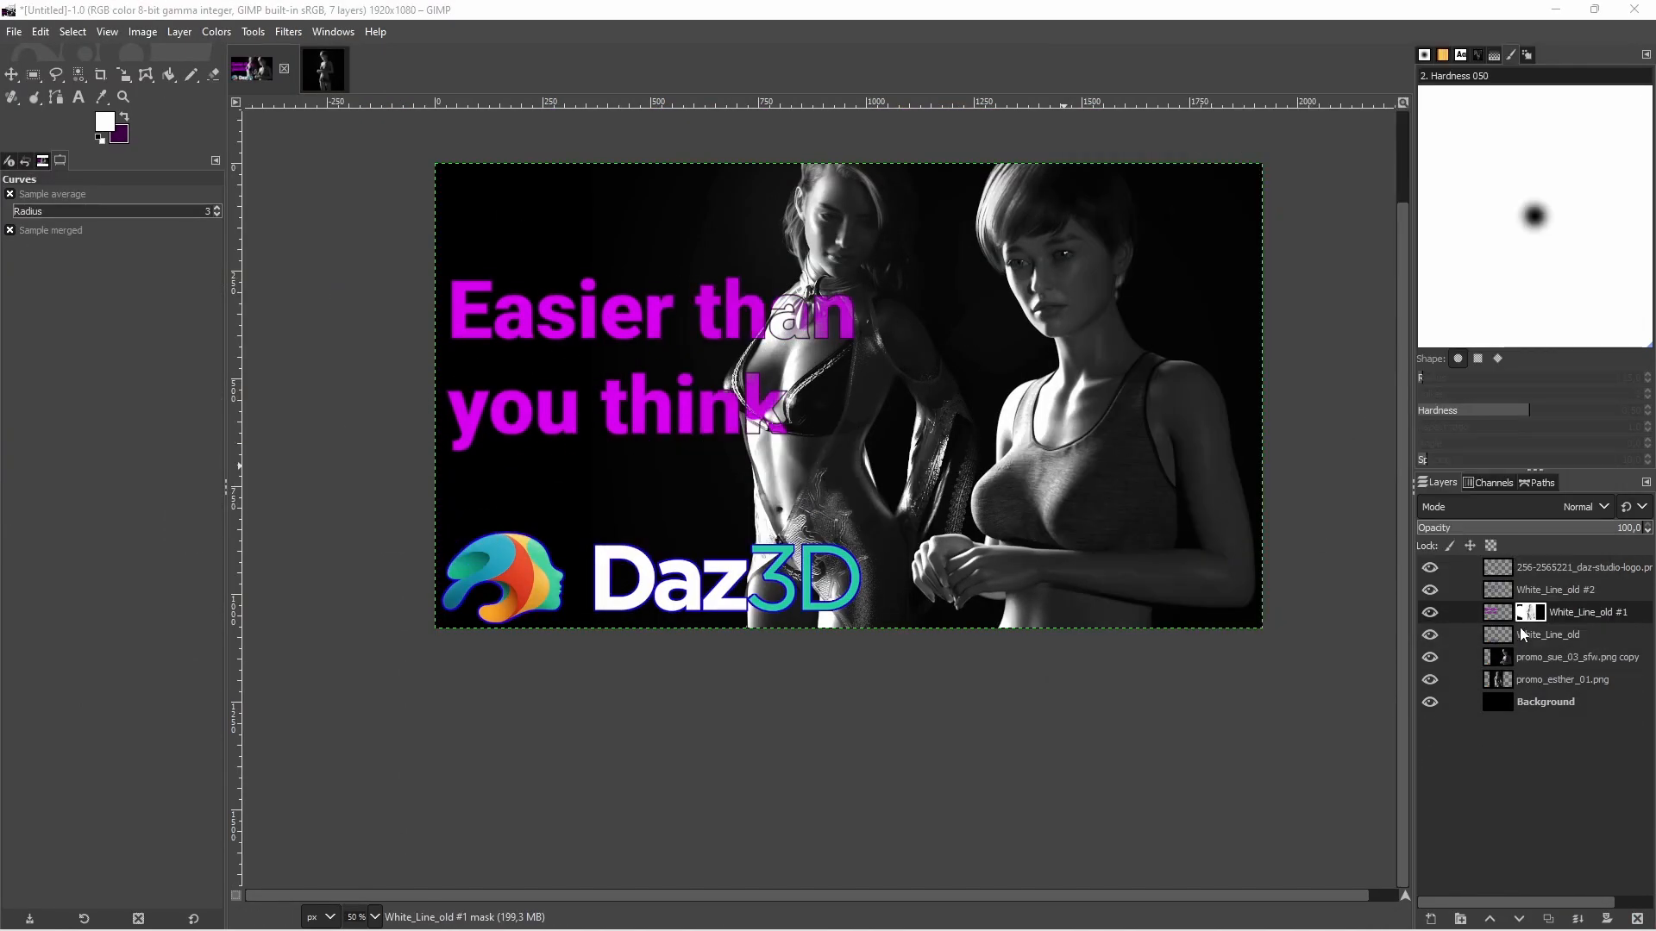
Delete the layer mask from the magenta text layer
scroll(762, 365, up, 2)
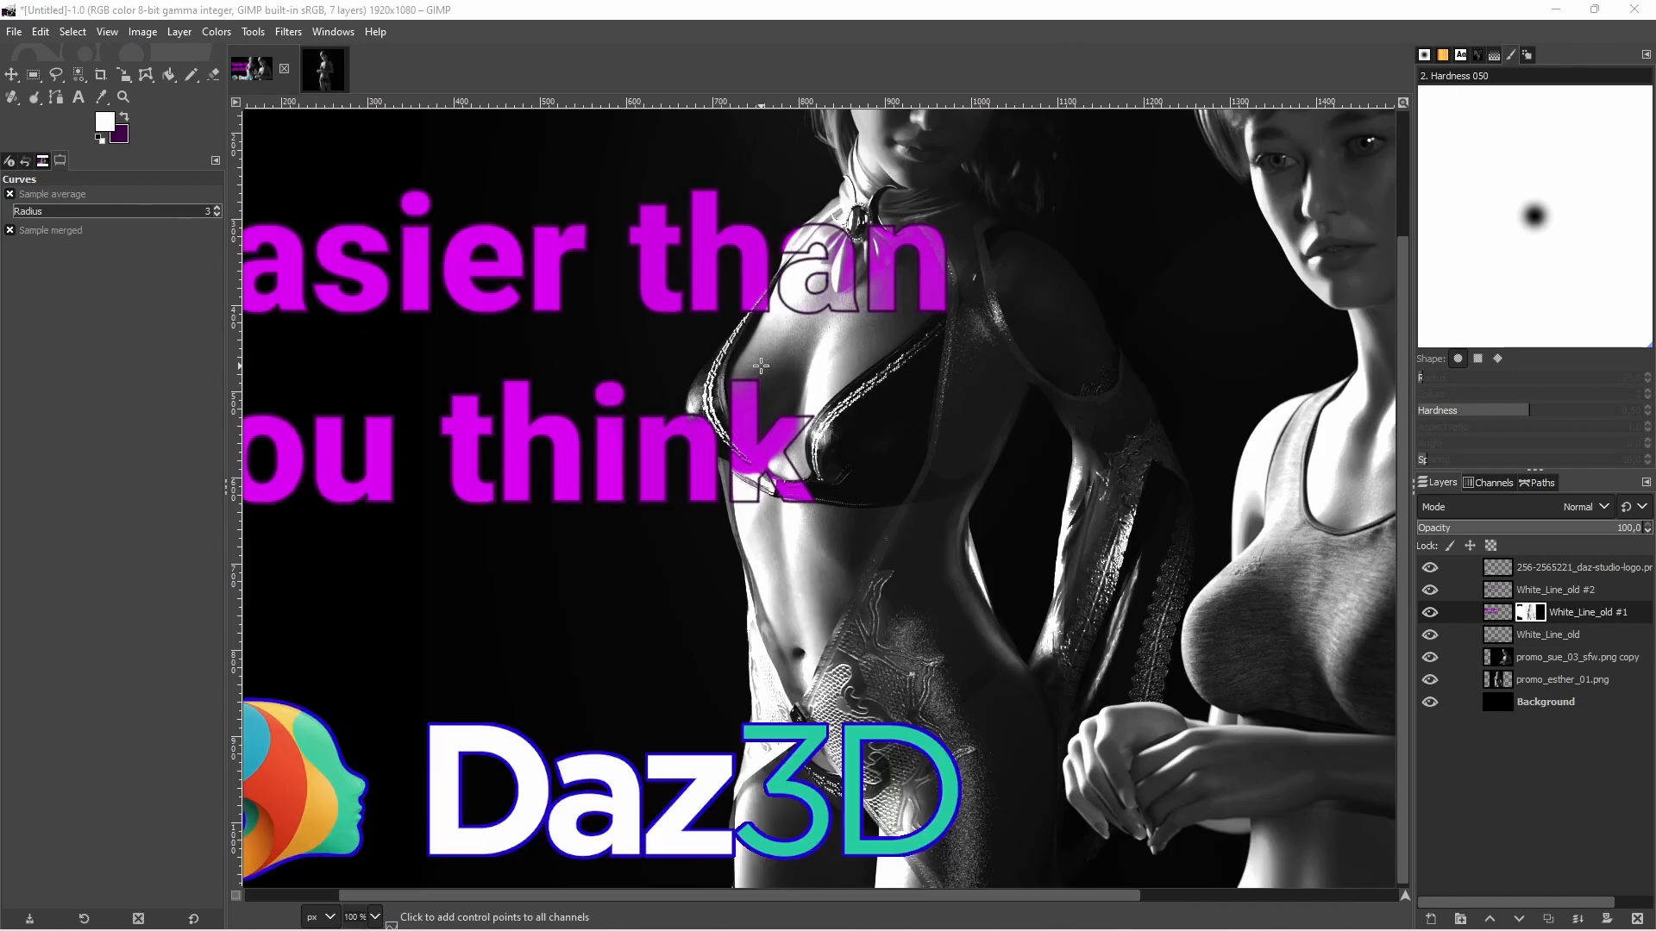
scroll(815, 417, up, 1)
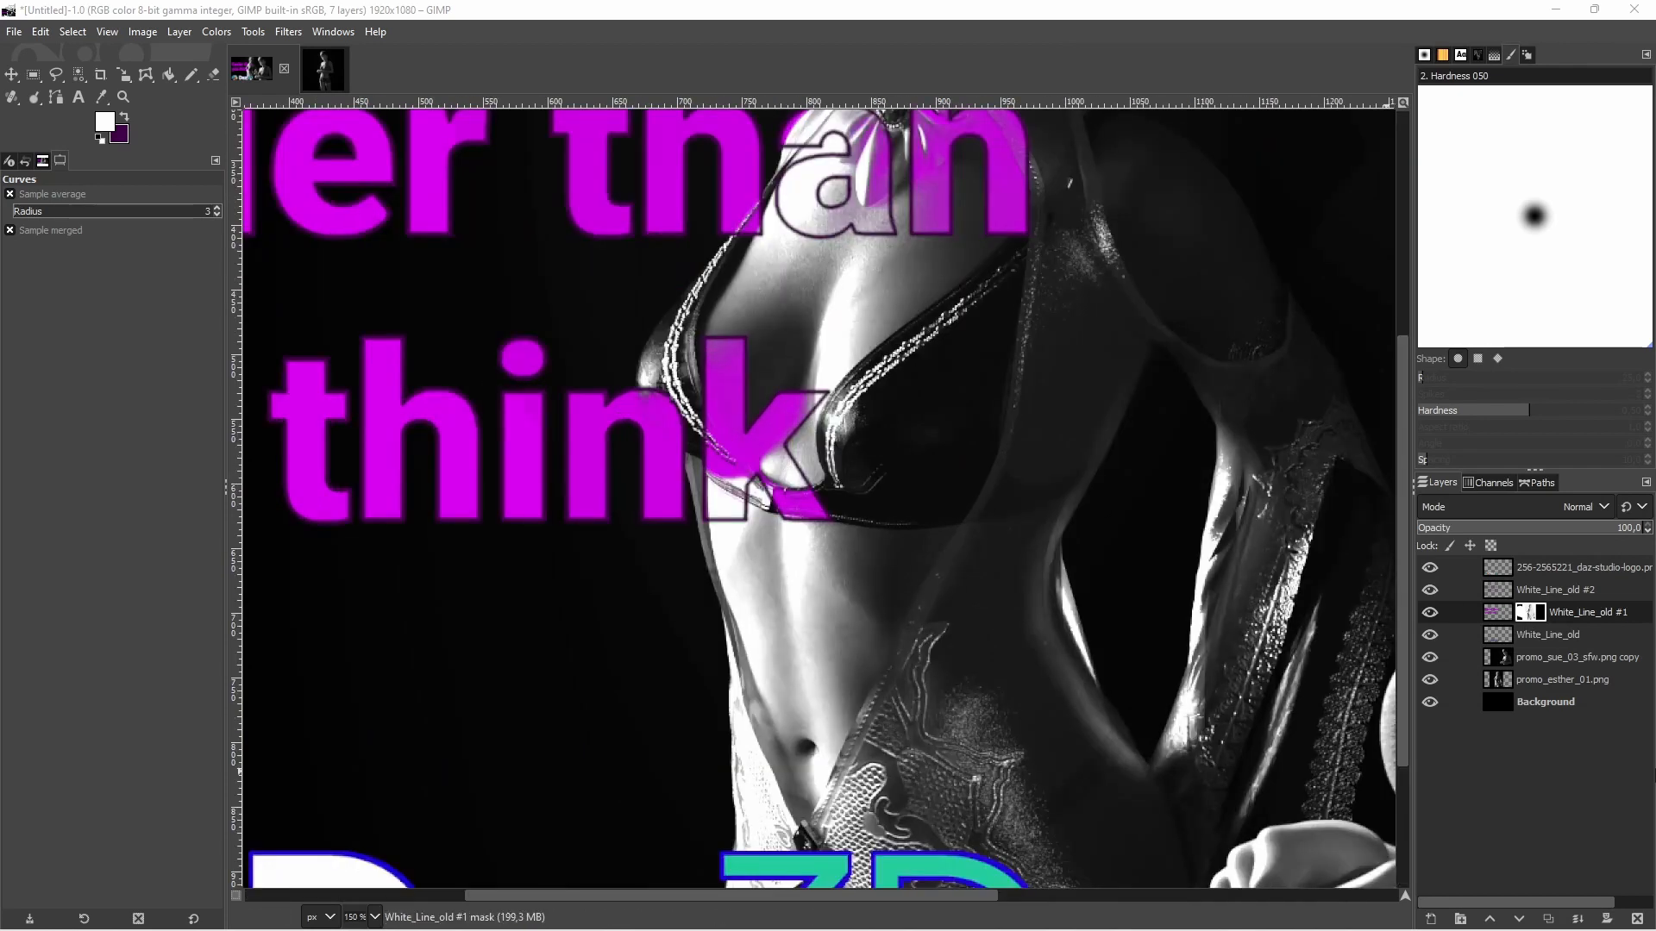
right_click(1545, 614)
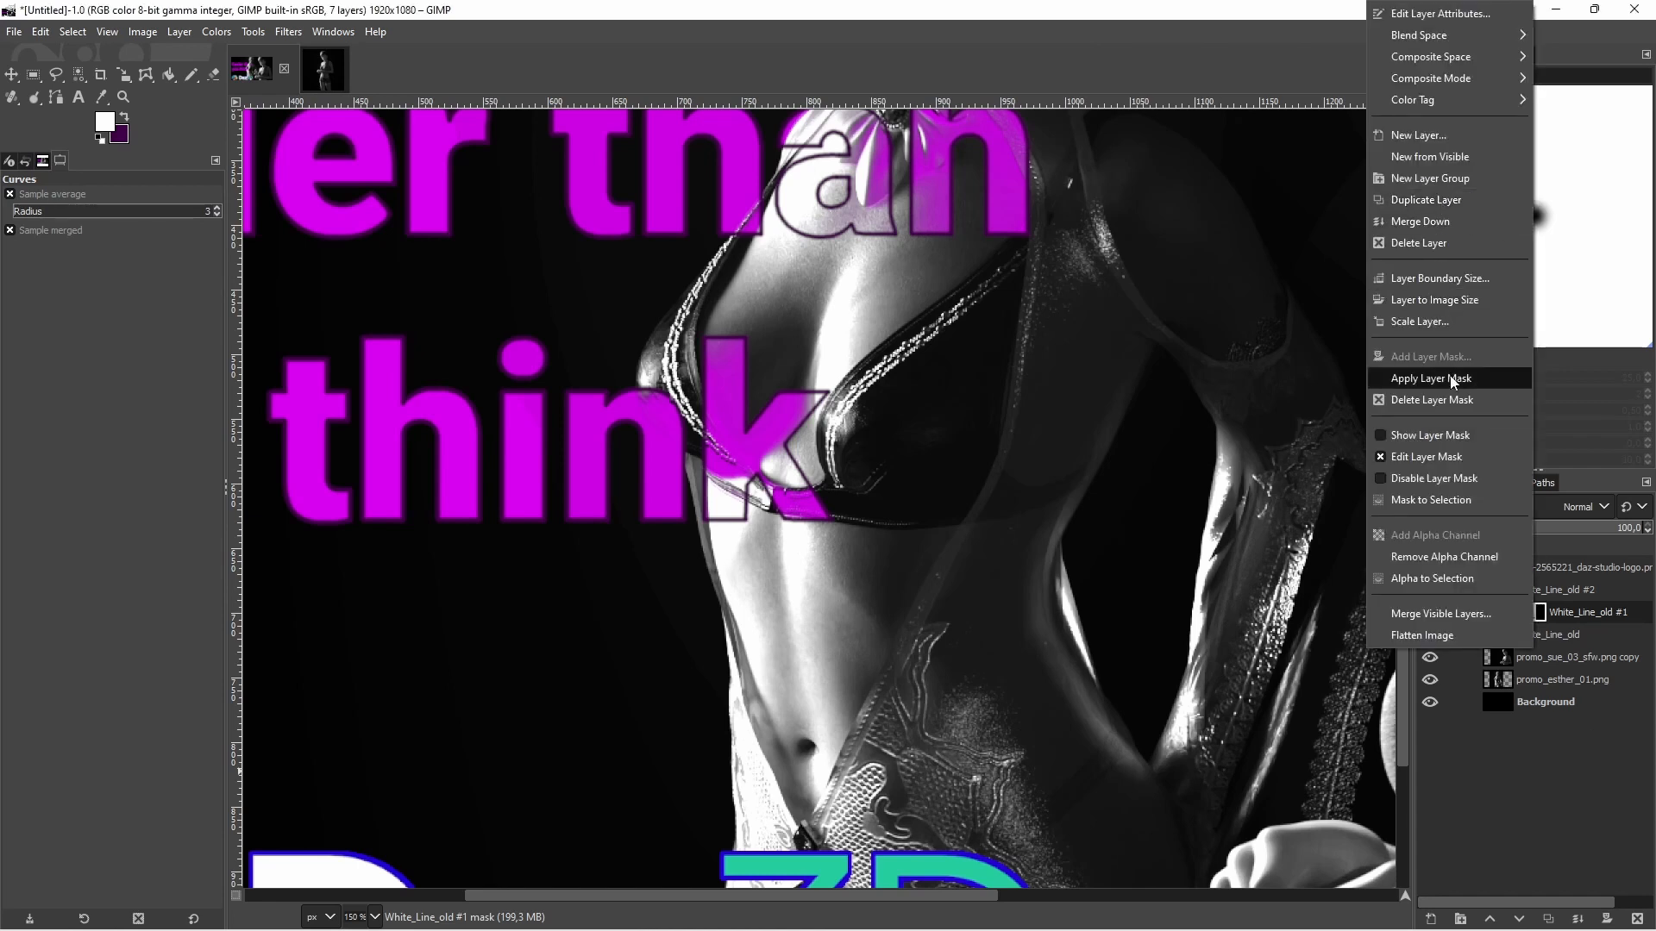
click(1442, 402)
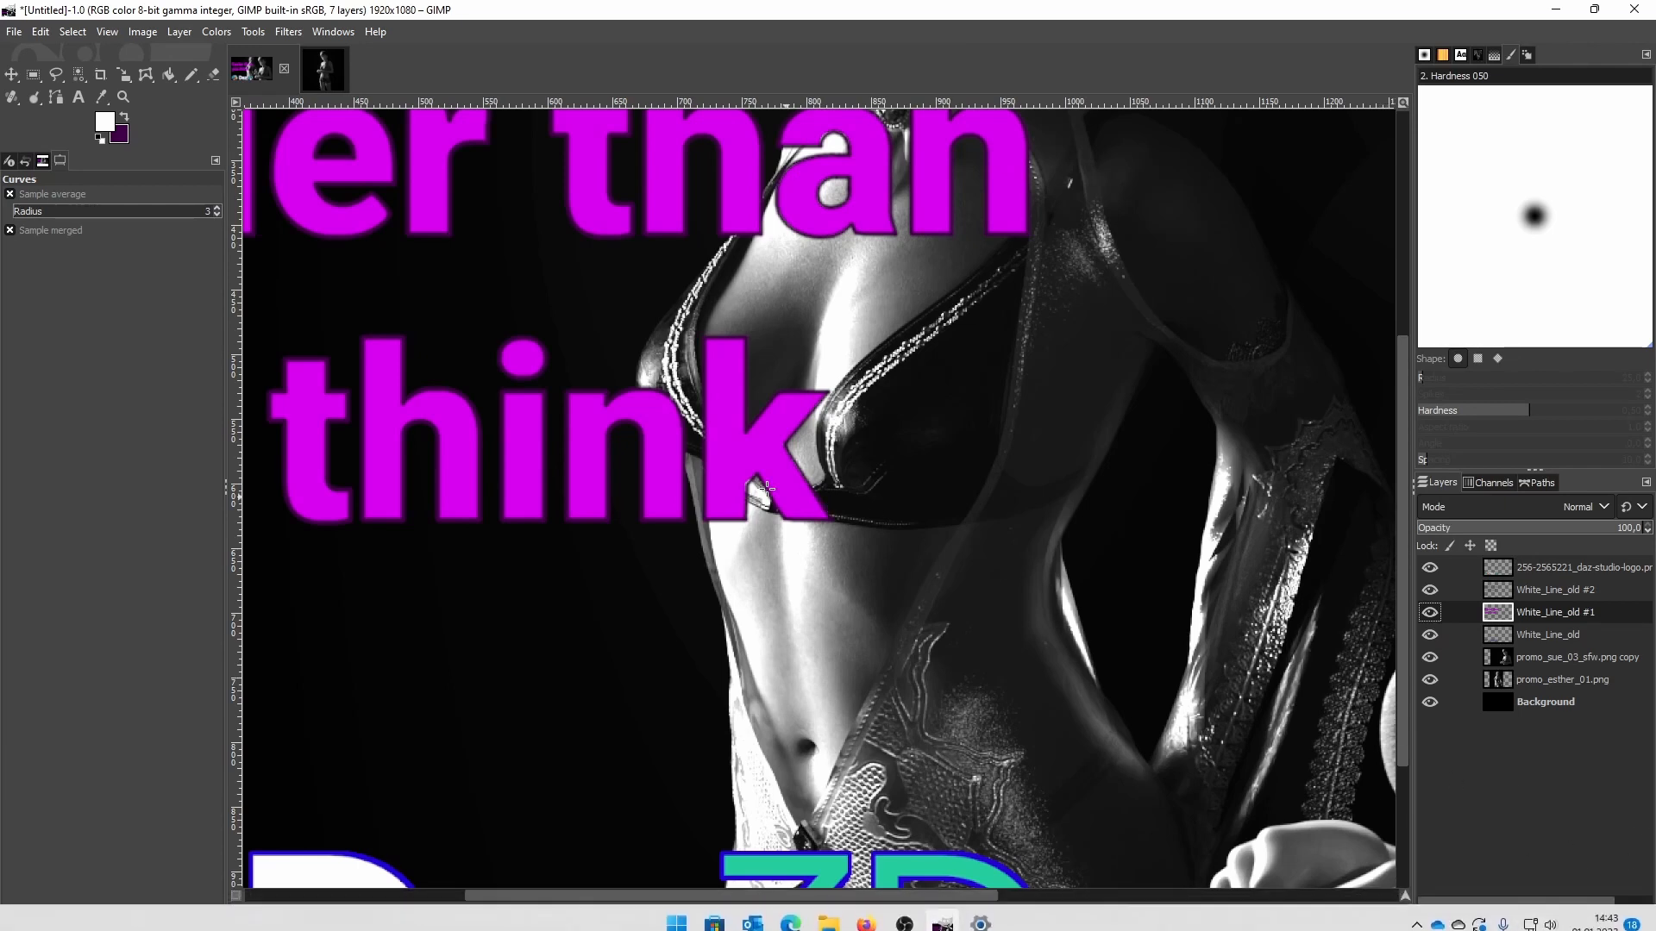
Lower the text layer's opacity to 0, set the Eraser size to 48 and erase the "k" fill where it overlaps the figure
click(213, 74)
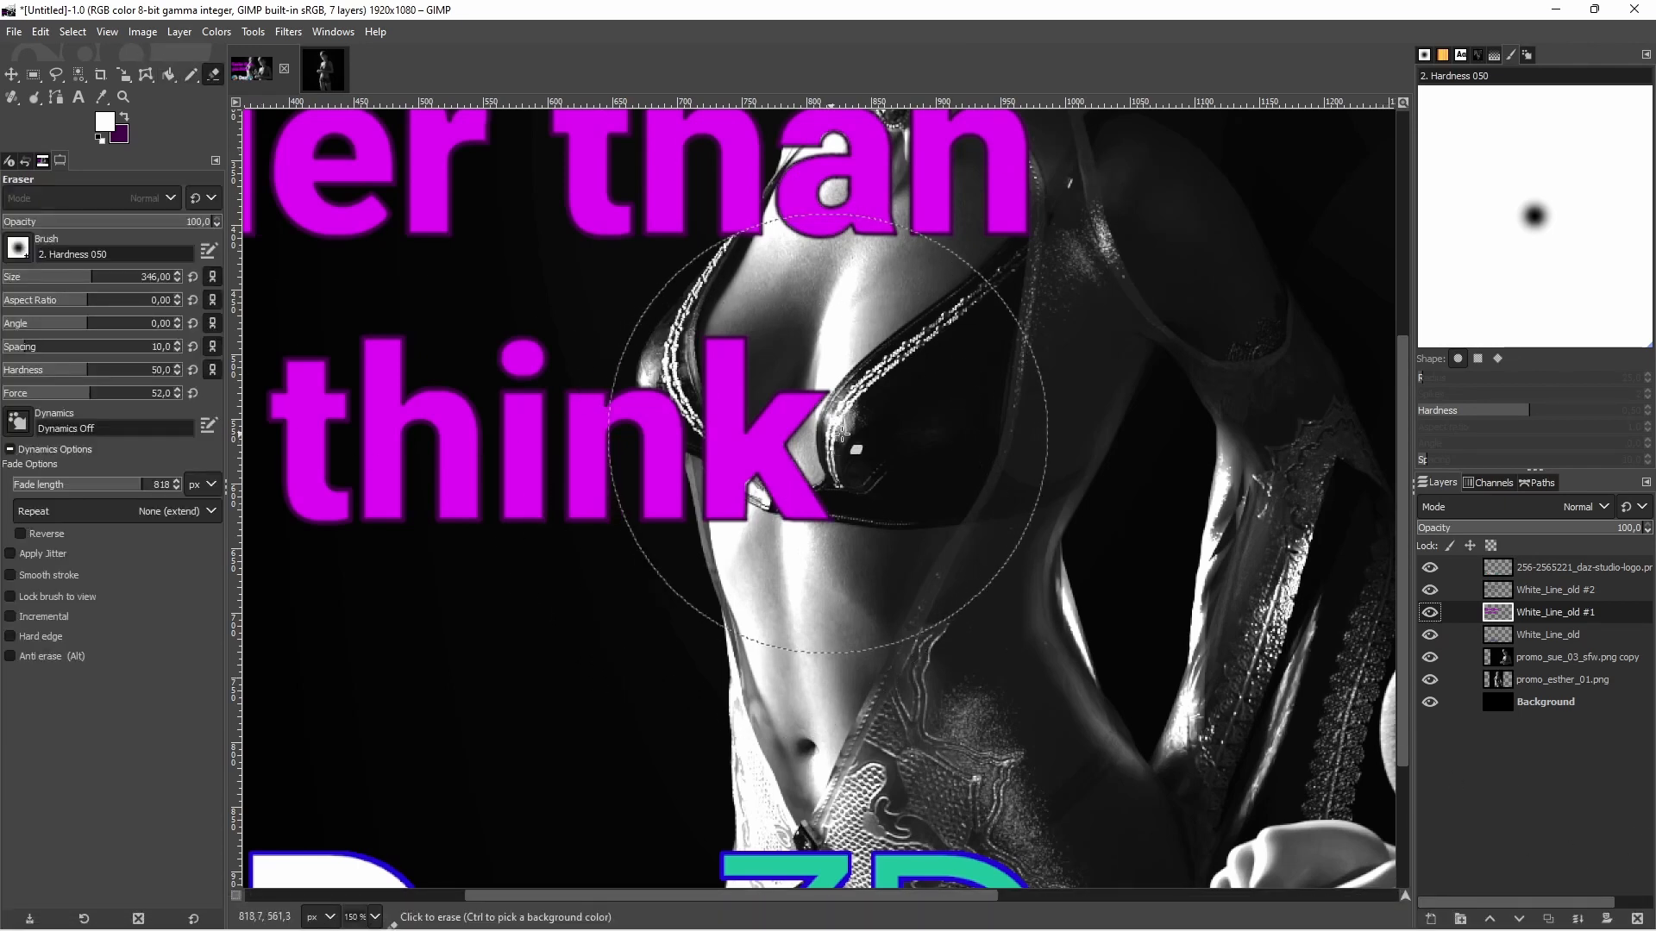
drag(1509, 538, 1390, 545)
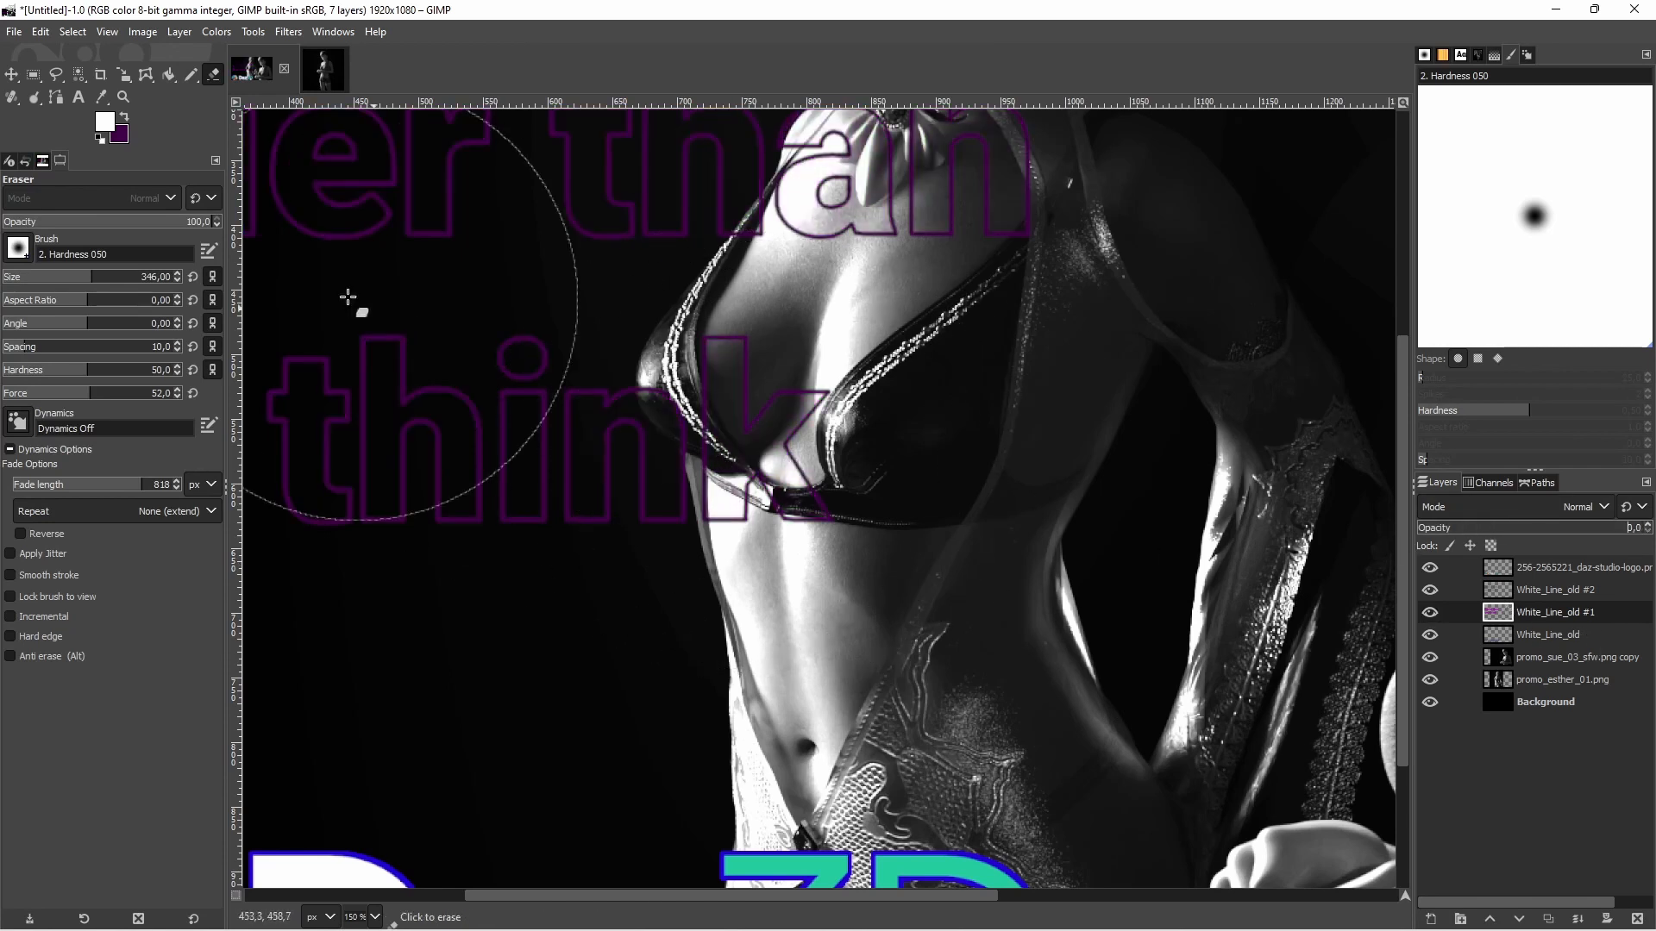
drag(121, 278, 28, 281)
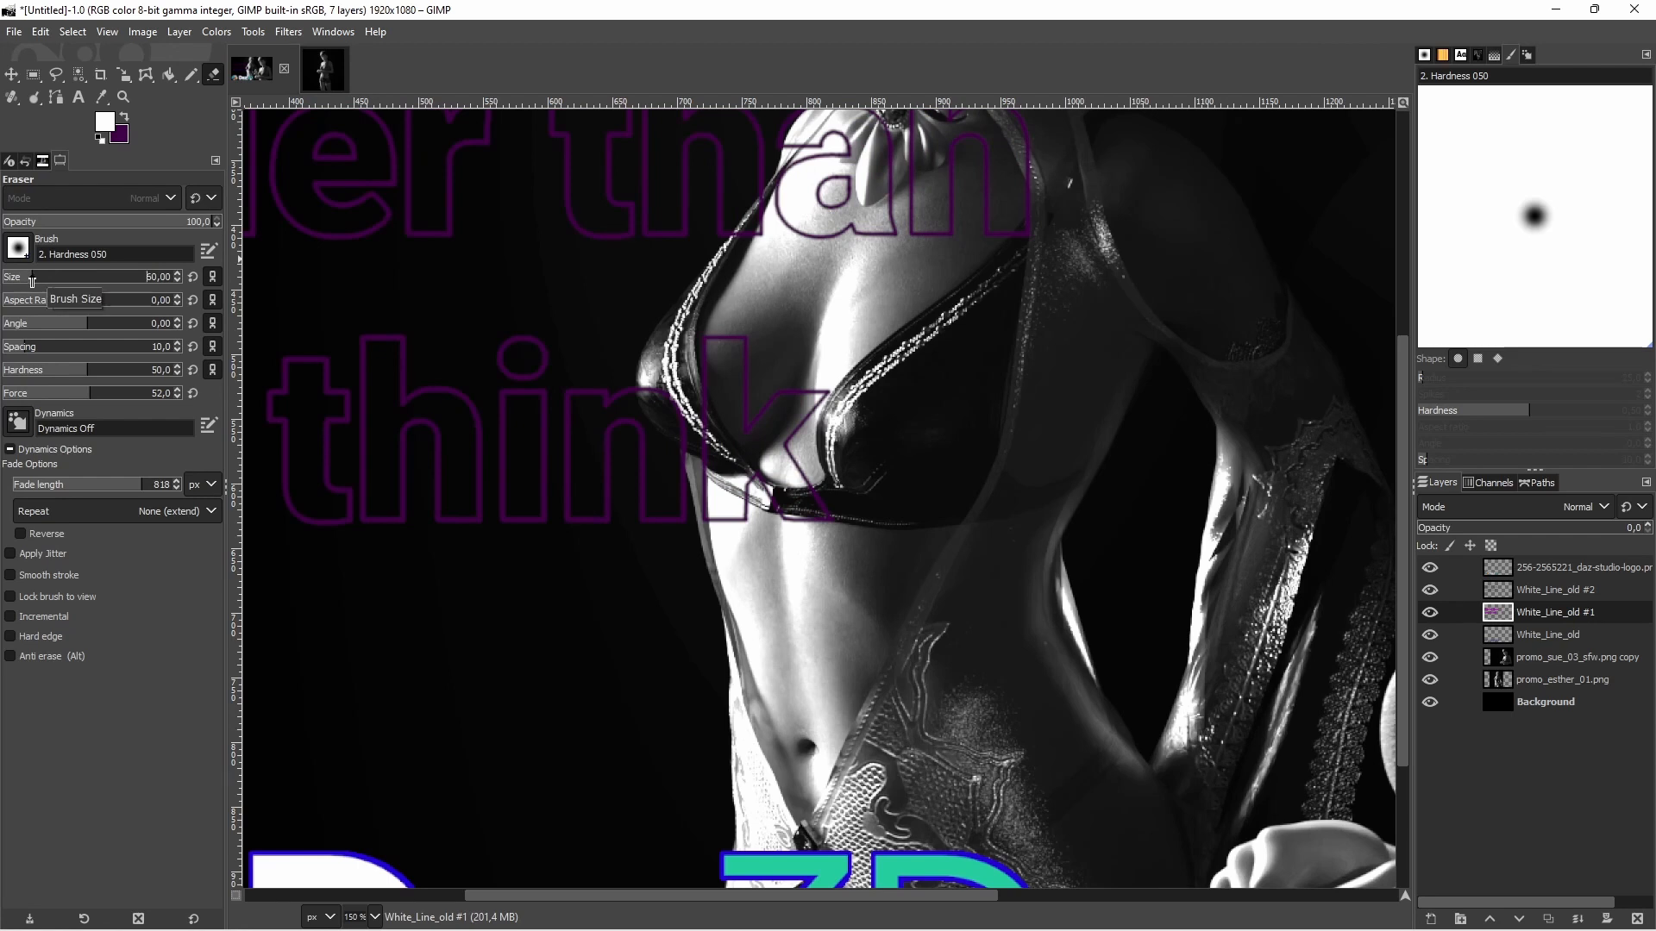
scroll(799, 547, up, 3)
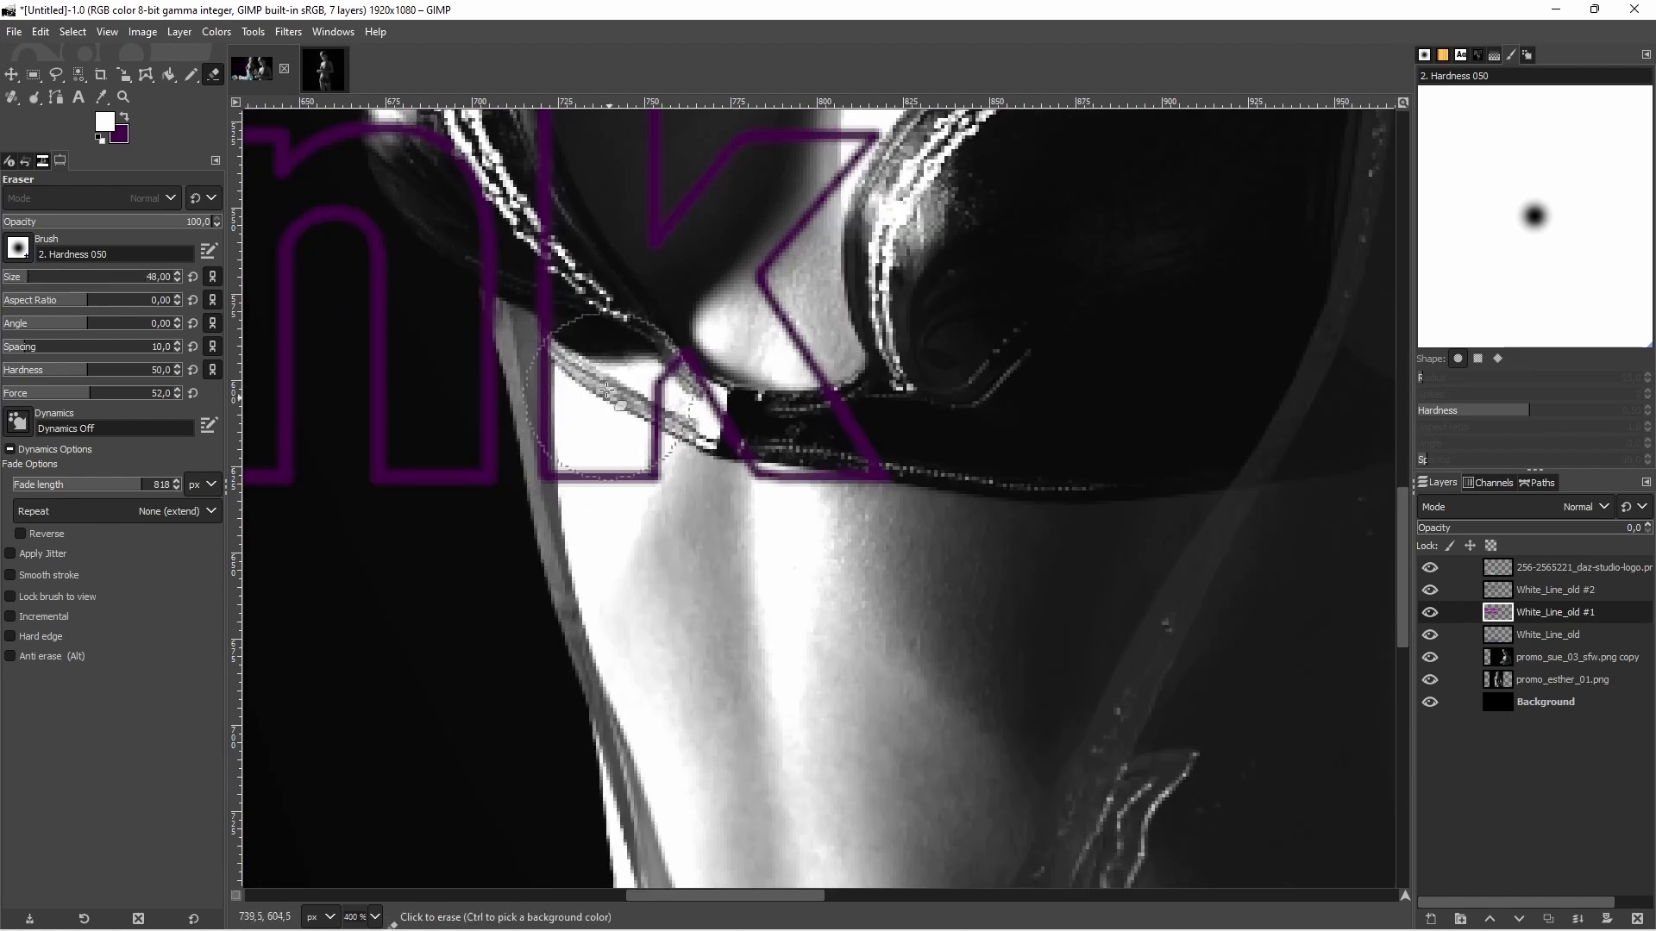
click(608, 230)
scroll(604, 345, up, 3)
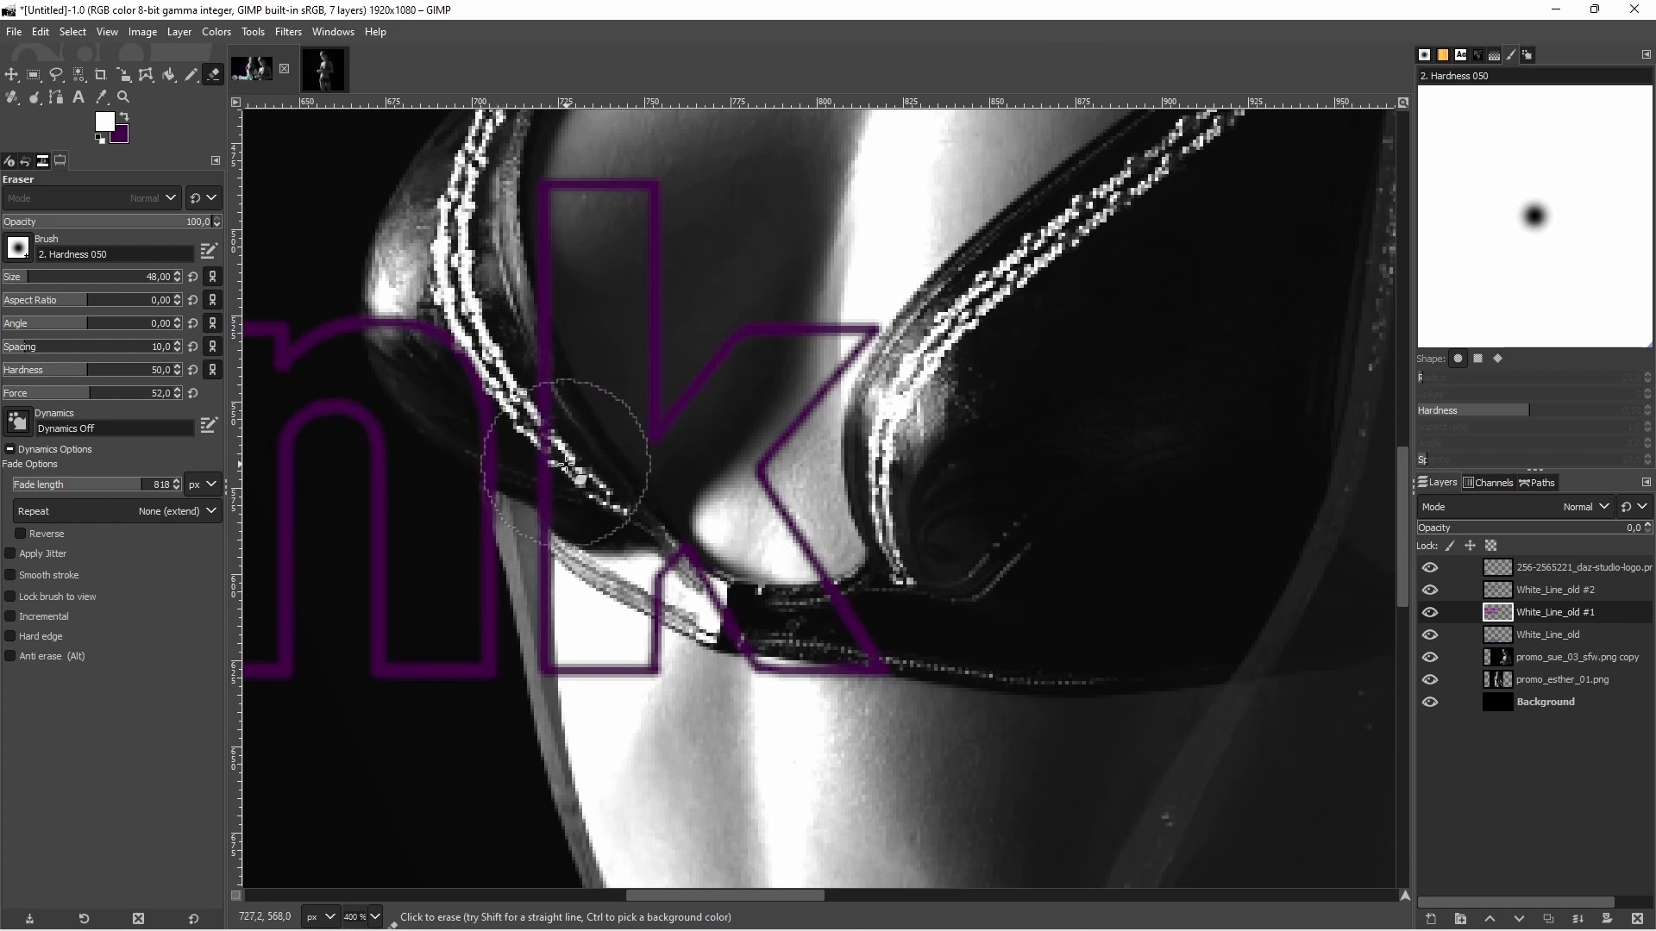
Restore the text layer's opacity to 100, enable Hard edge and erase the remaining "k" fill and the part of the "n" covering the figure
drag(1527, 528, 1650, 528)
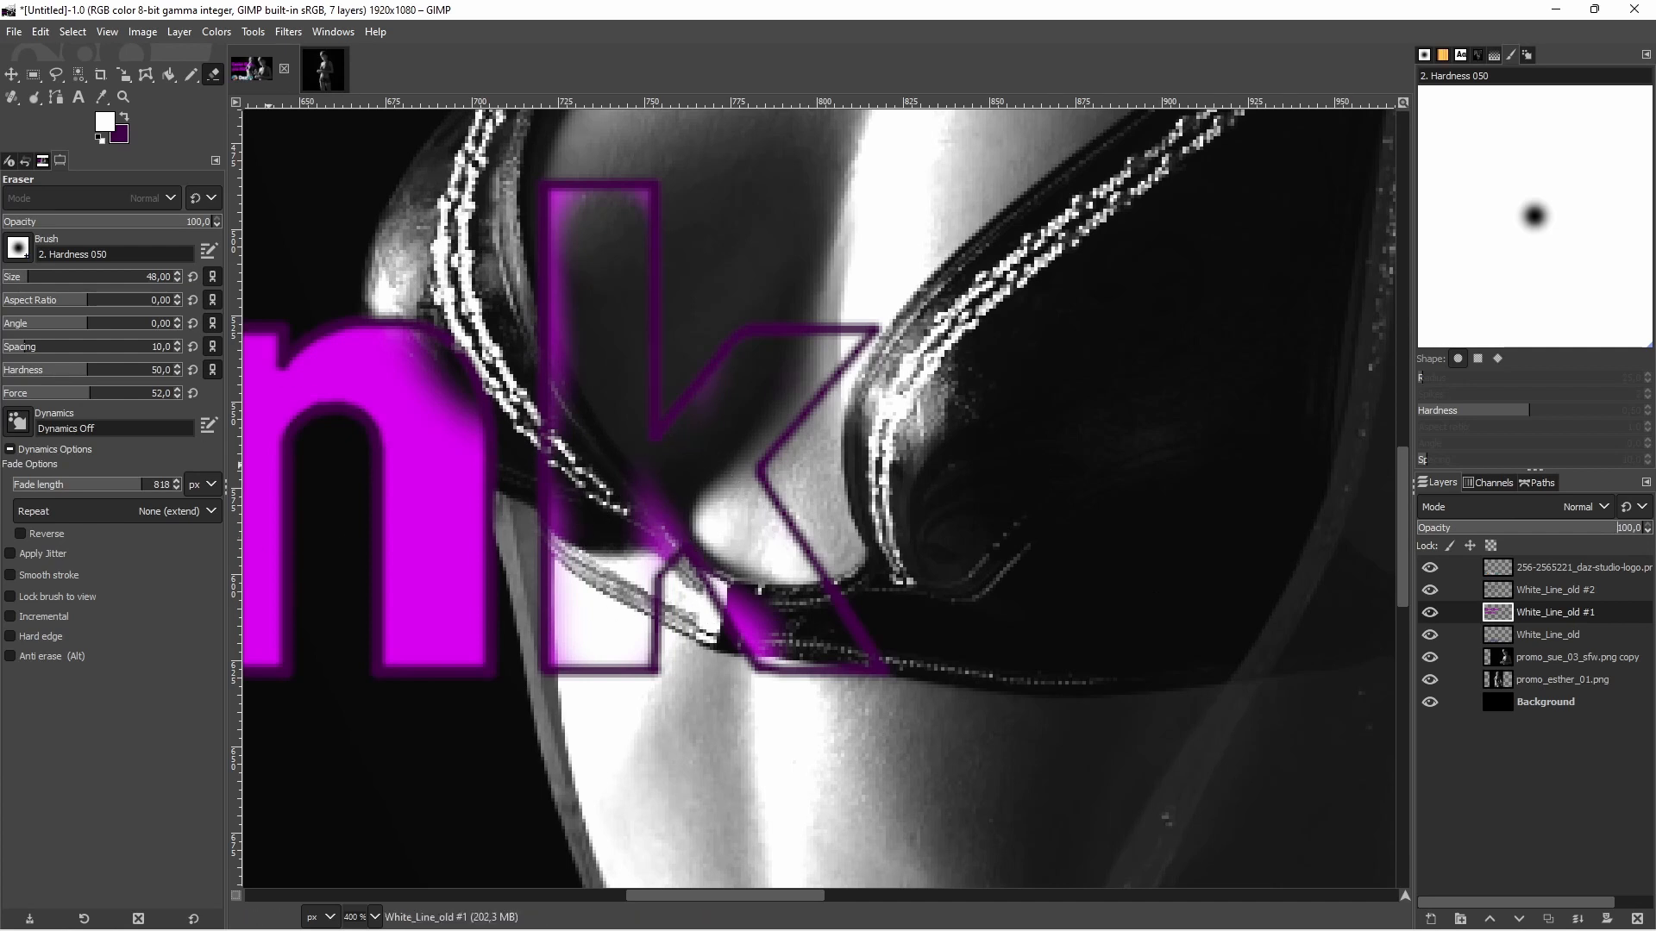
click(39, 636)
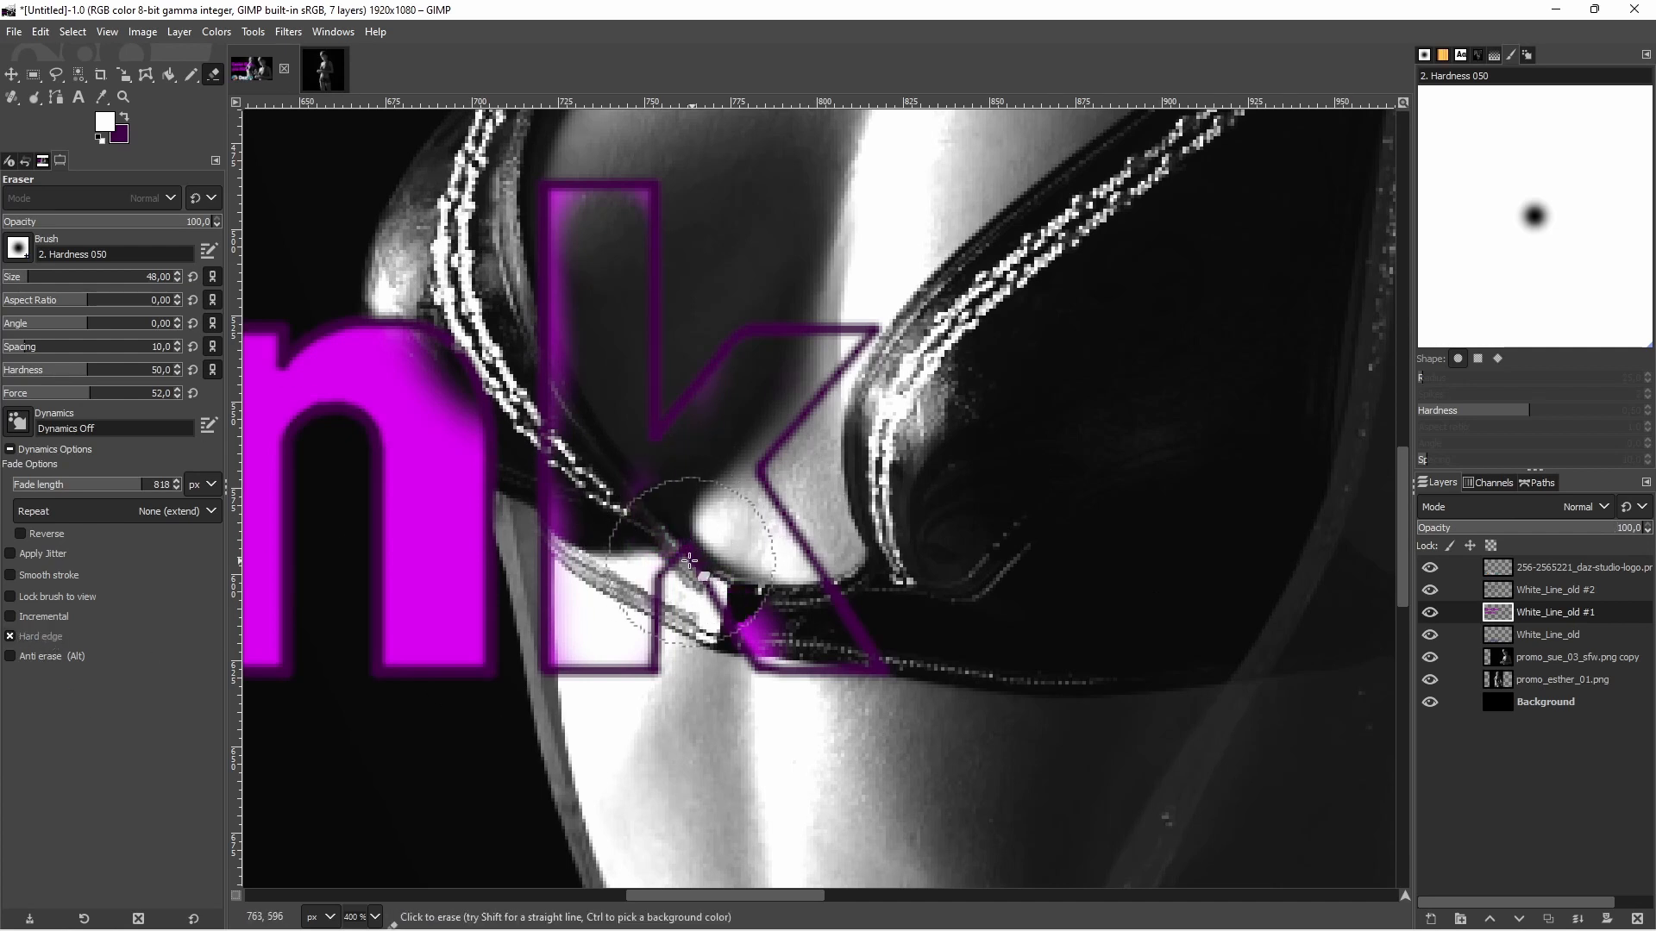
click(772, 671)
mouse_move(772, 671)
mouse_down()
mouse_move(773, 311)
mouse_move(592, 194)
mouse_move(582, 313)
mouse_move(634, 617)
mouse_up()
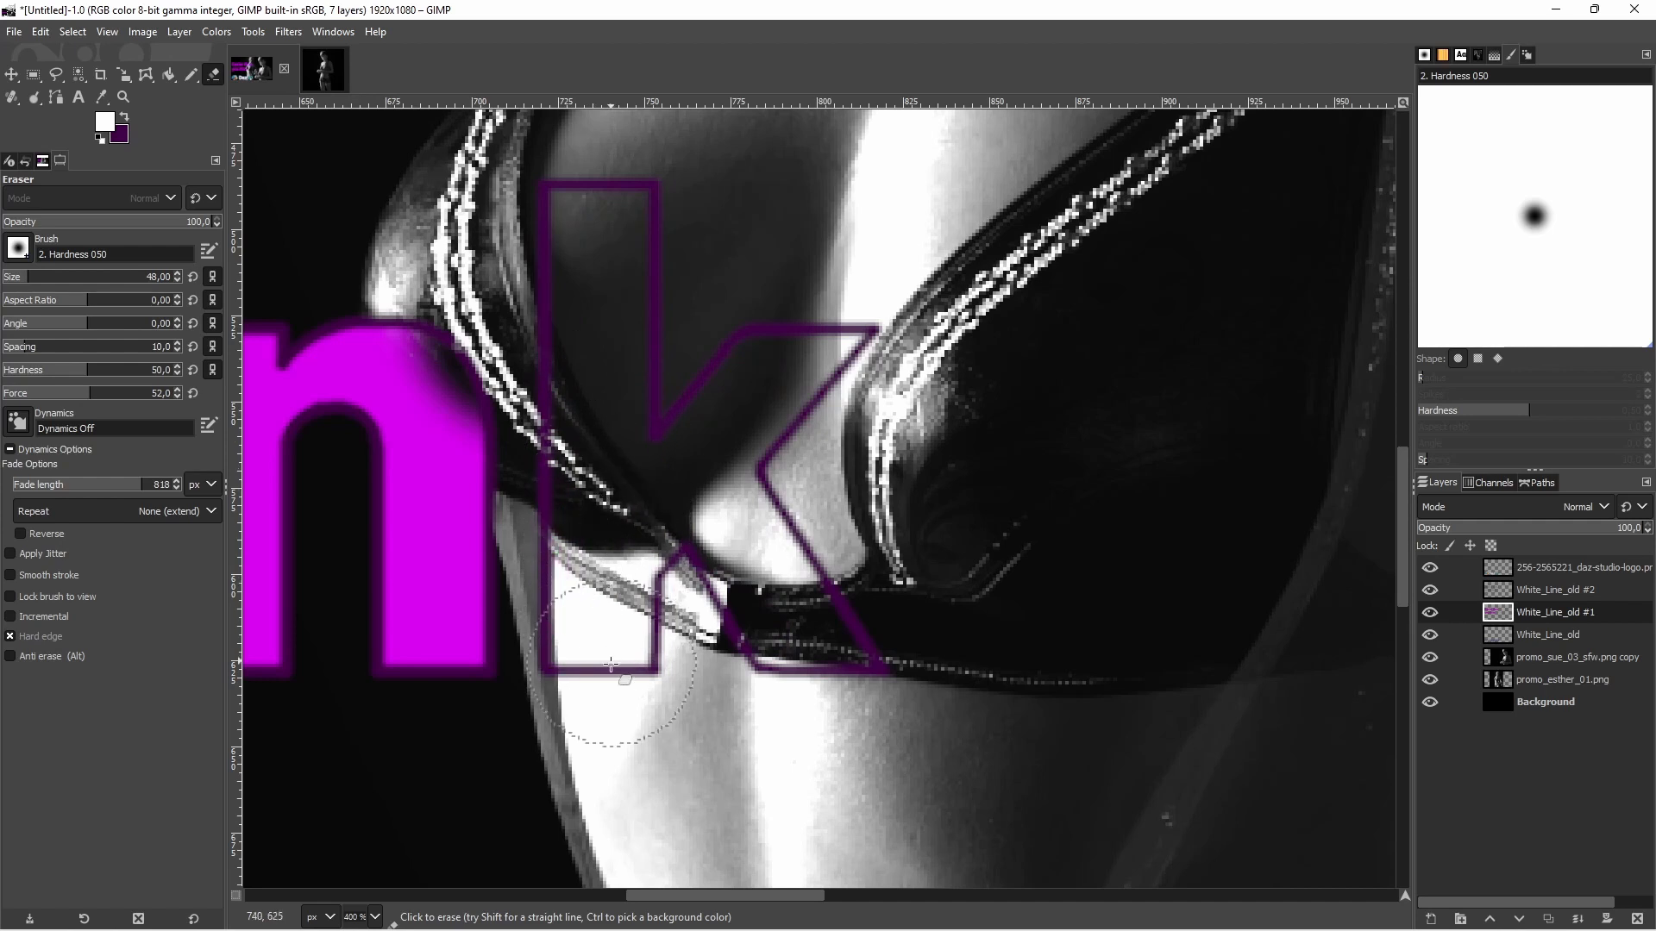
mouse_move(496, 319)
mouse_down()
mouse_move(466, 345)
mouse_move(516, 362)
mouse_move(521, 404)
mouse_move(560, 363)
mouse_move(483, 371)
mouse_move(453, 328)
mouse_up()
ctrl+scroll(655, 380, down, 4)
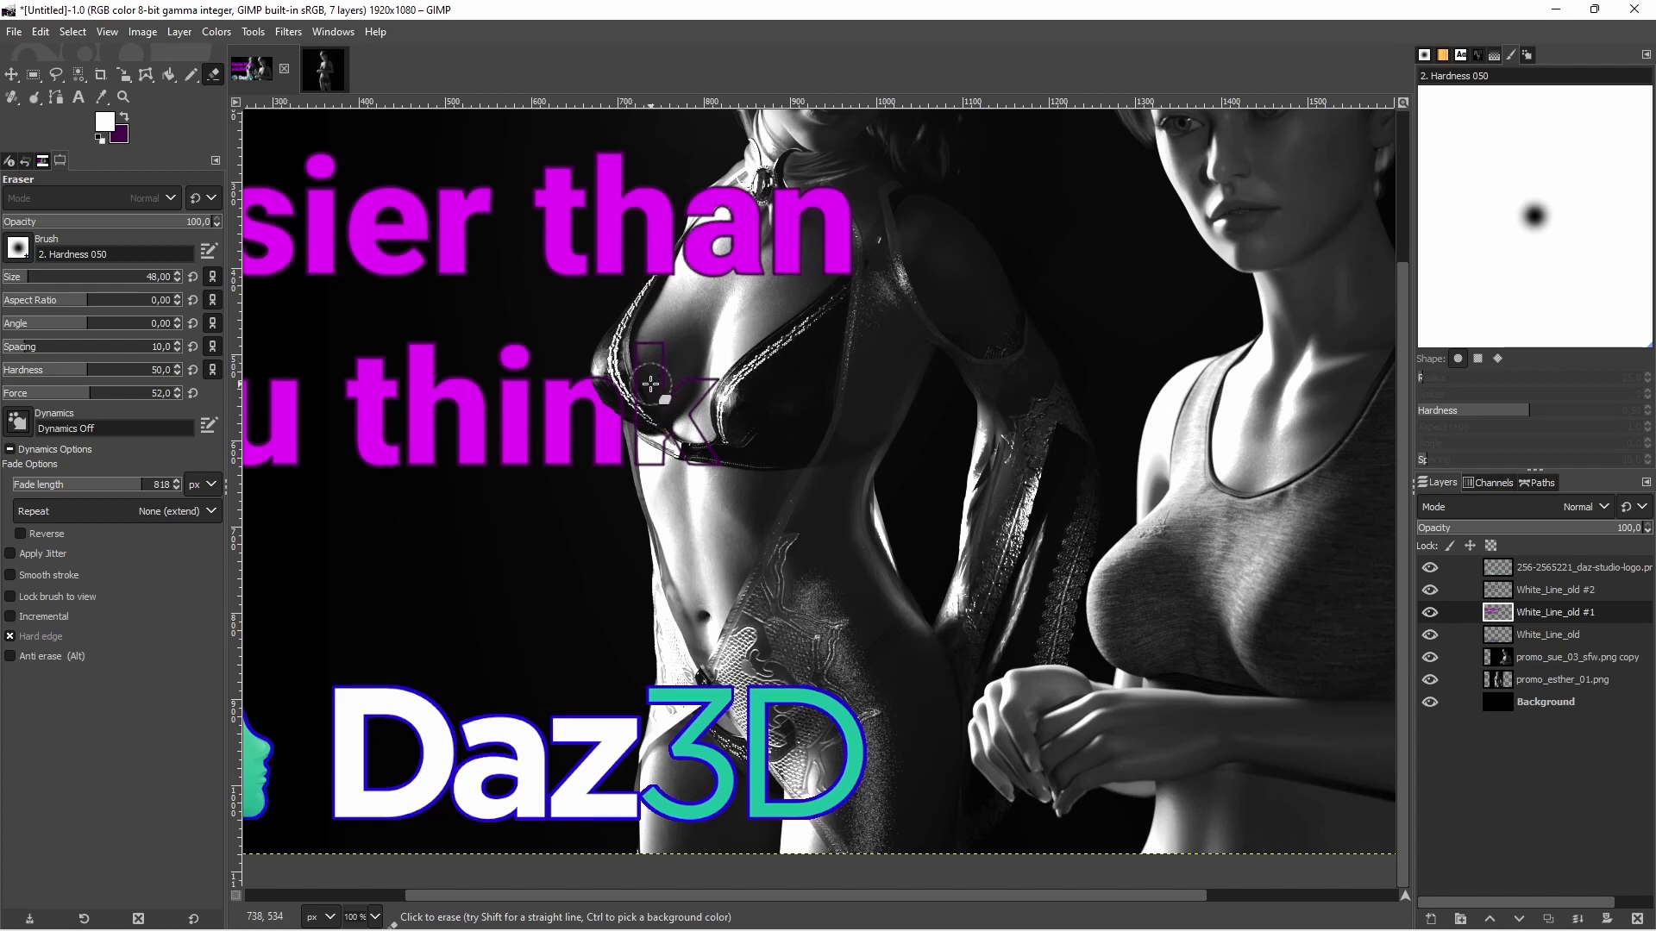
Set the Eraser size to 10 with Hard edge off and refine the erased edge of the "n" in "think" along the figure's outline
ctrl+scroll(645, 393, up, 3)
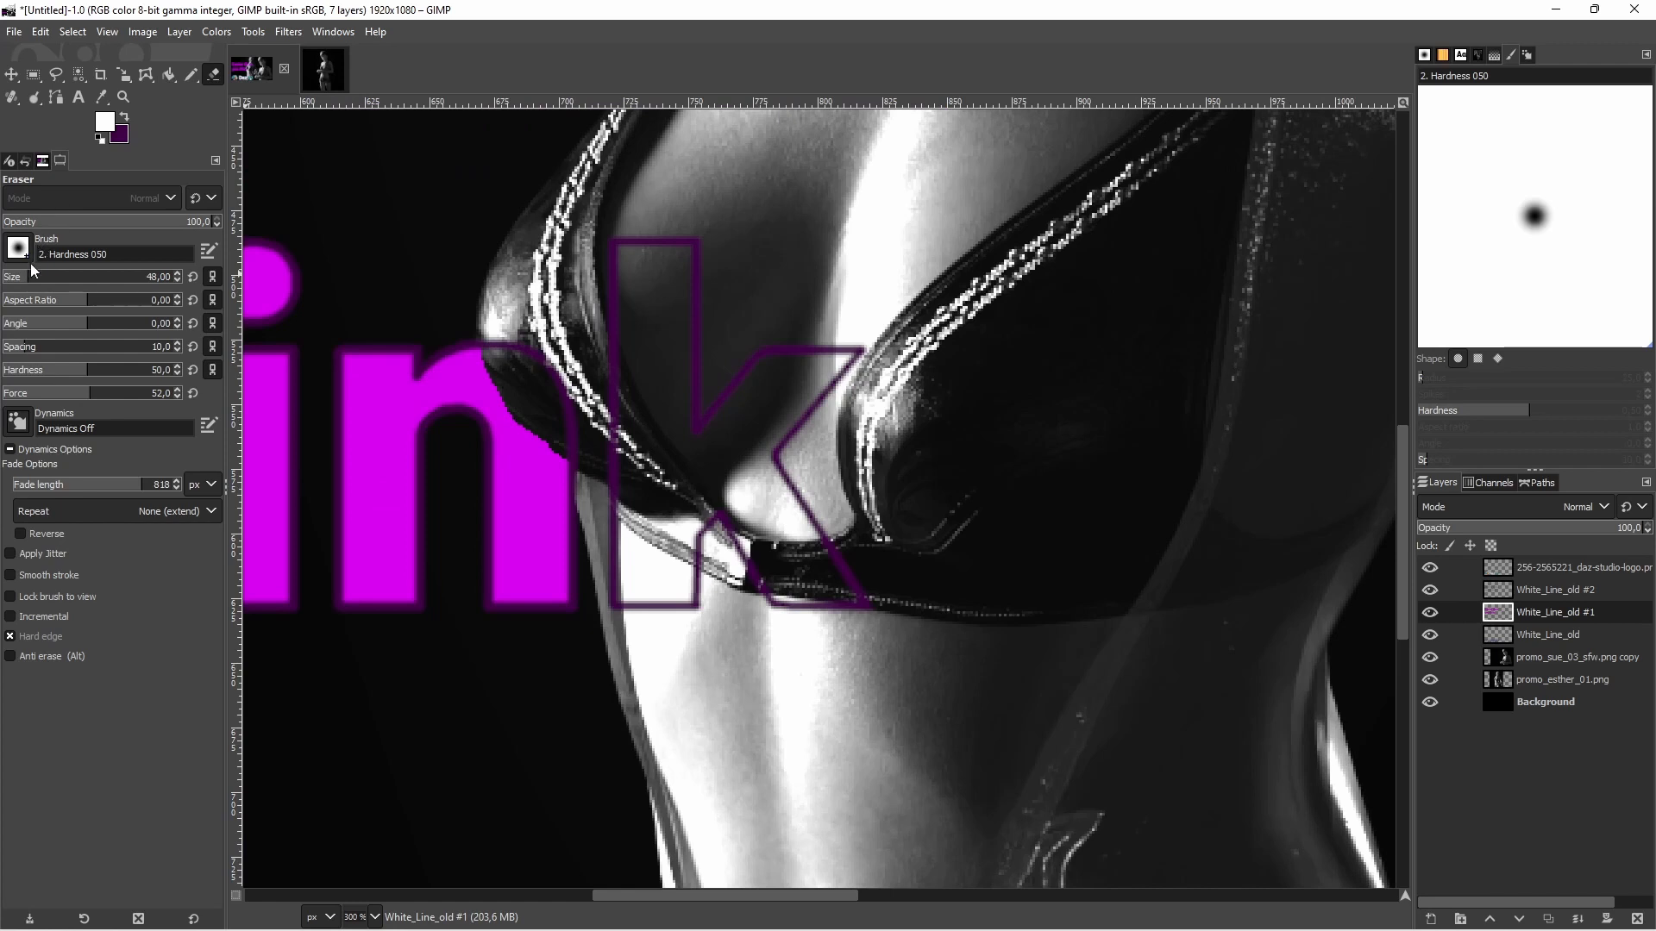
click(41, 636)
scroll(517, 388, up, 2)
mouse_move(456, 304)
mouse_down()
mouse_move(530, 437)
mouse_move(615, 493)
mouse_move(623, 551)
mouse_up()
drag(474, 373, 463, 318)
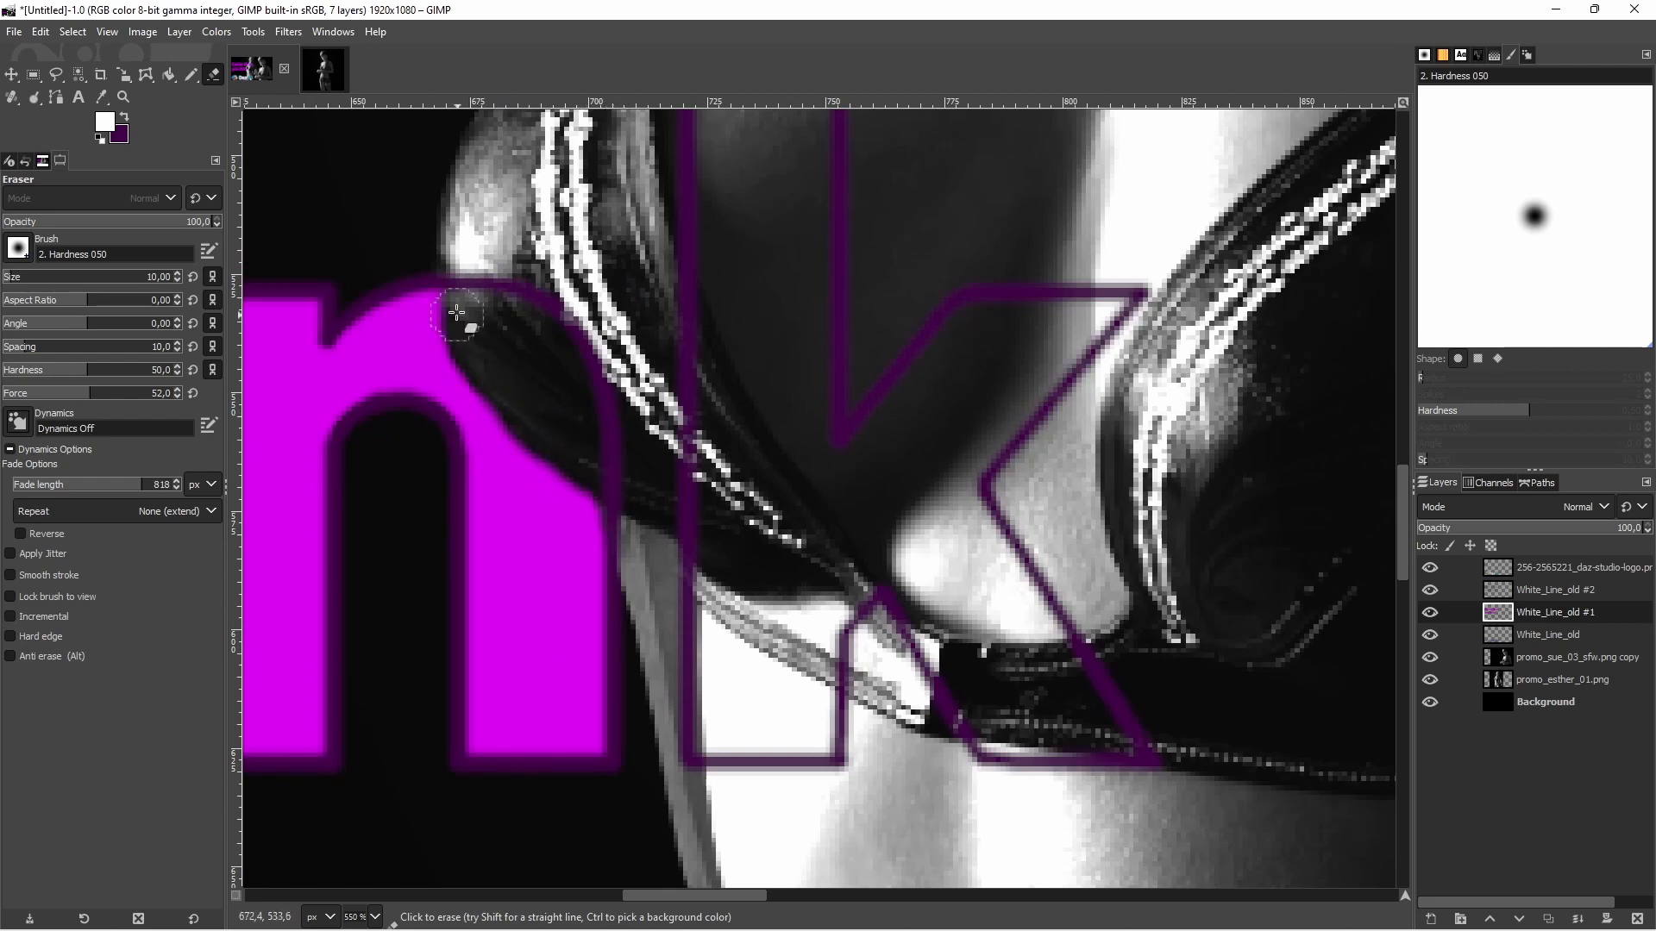
Set the Eraser size to 157 with Hard edge on and erase the magenta fill of "an" in "than" over the figure
scroll(690, 431, down, 3)
click(105, 277)
click(1269, 498)
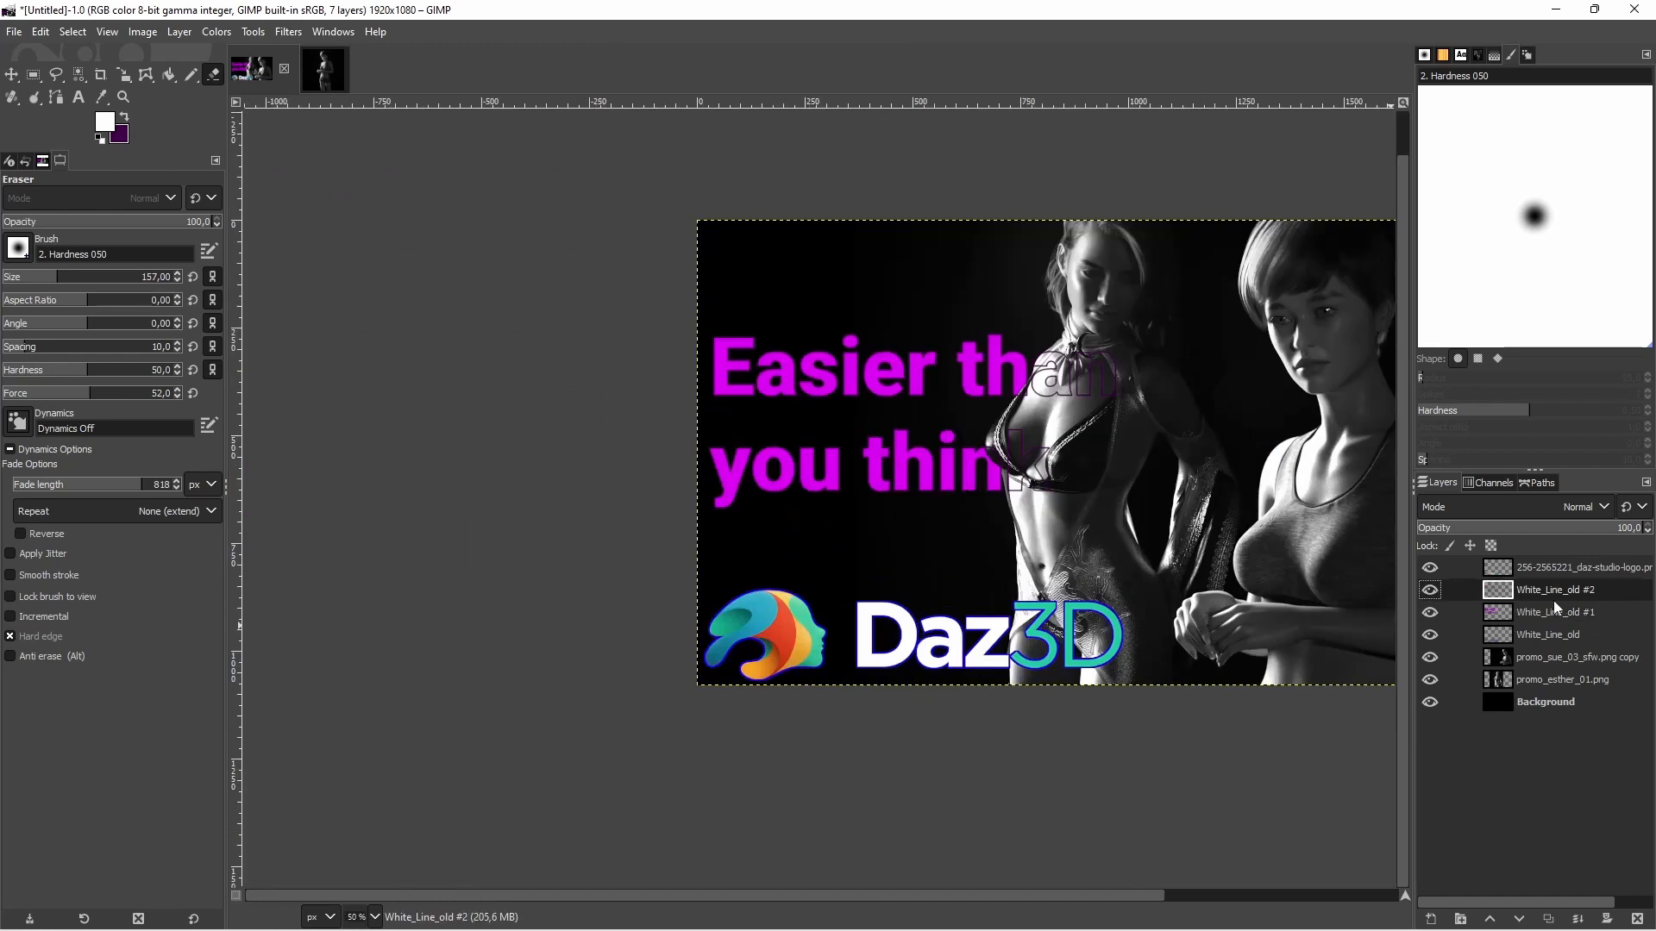
click(288, 31)
drag(1489, 616, 1489, 617)
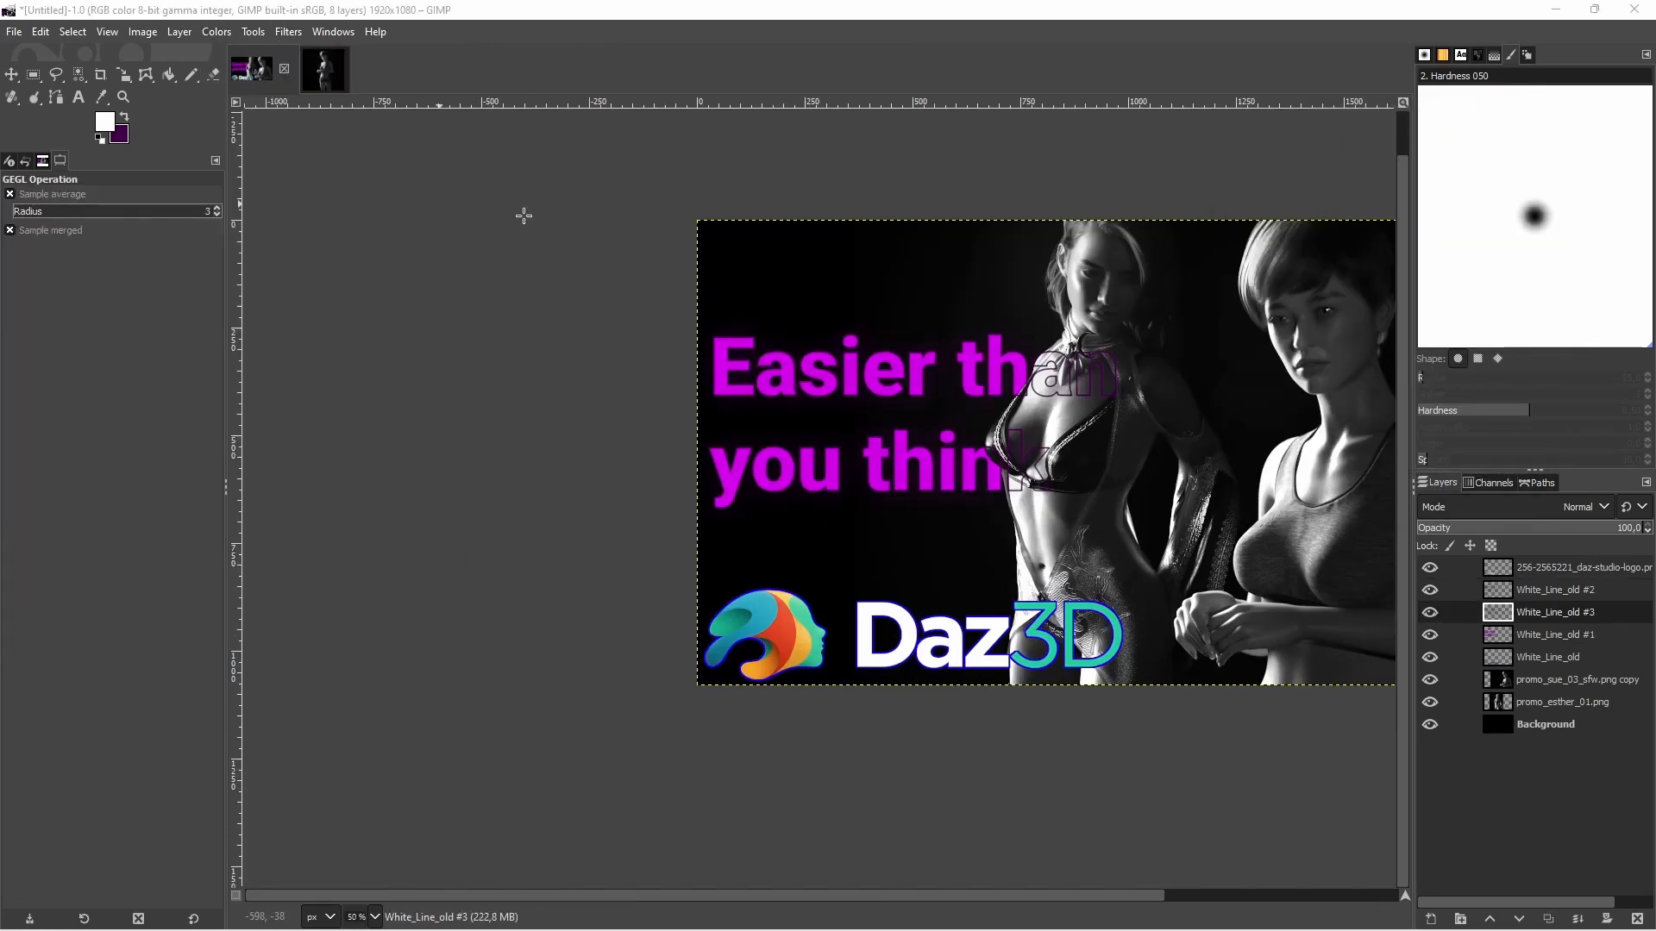
click(216, 31)
click(250, 162)
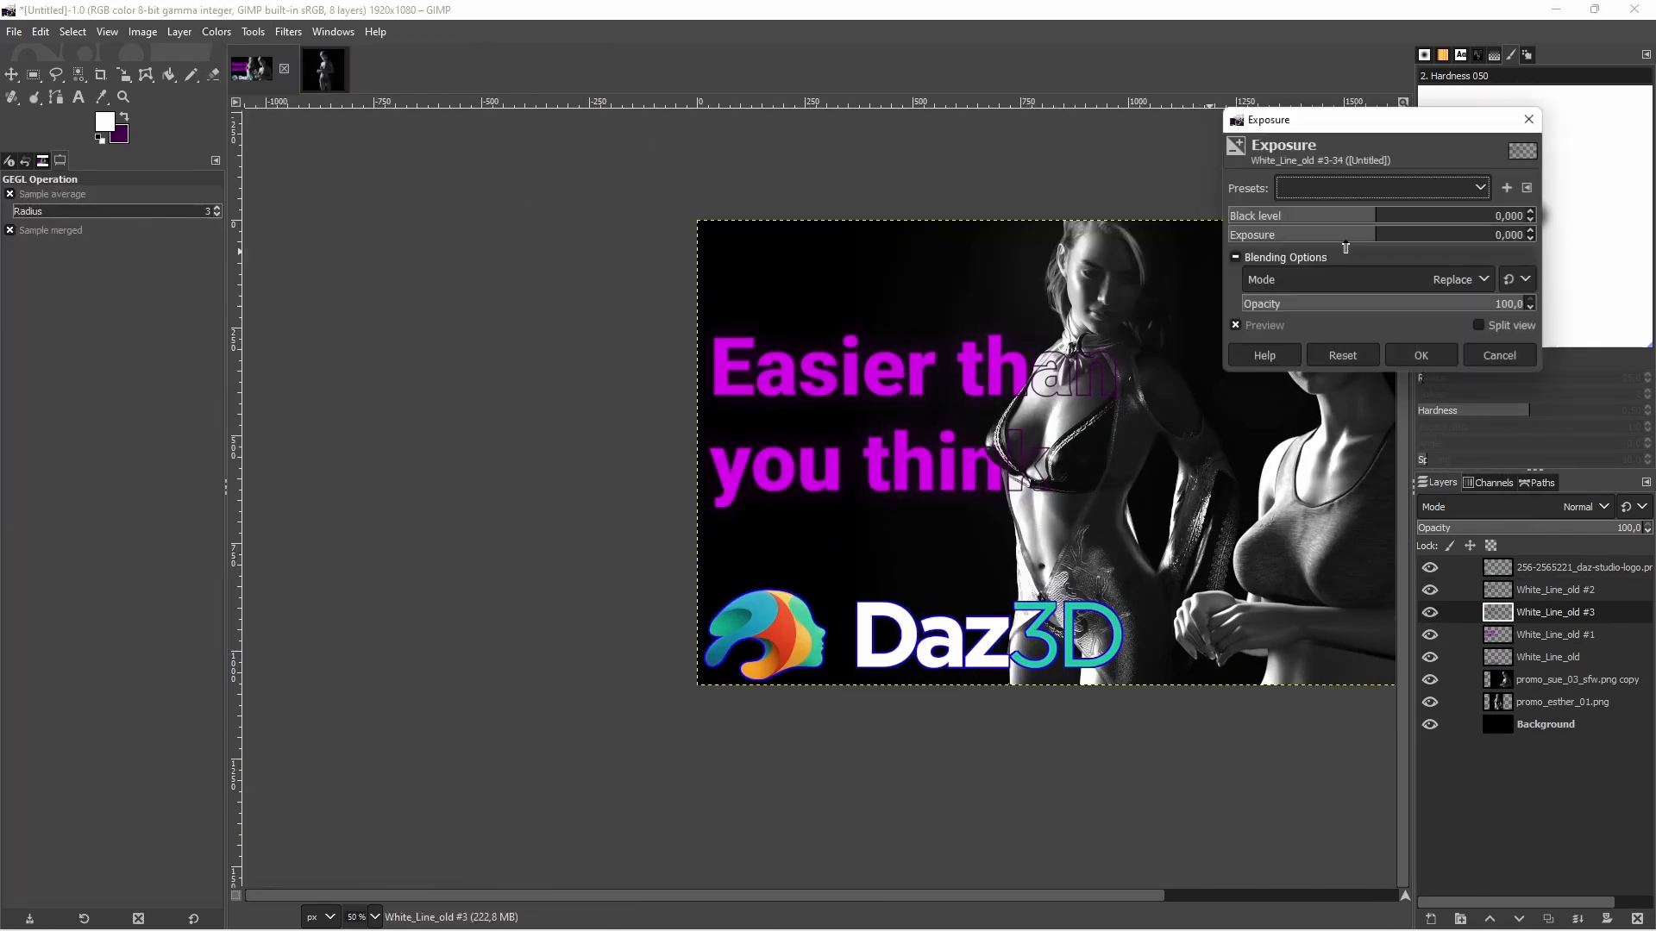
click(1415, 234)
drag(1415, 239, 1449, 236)
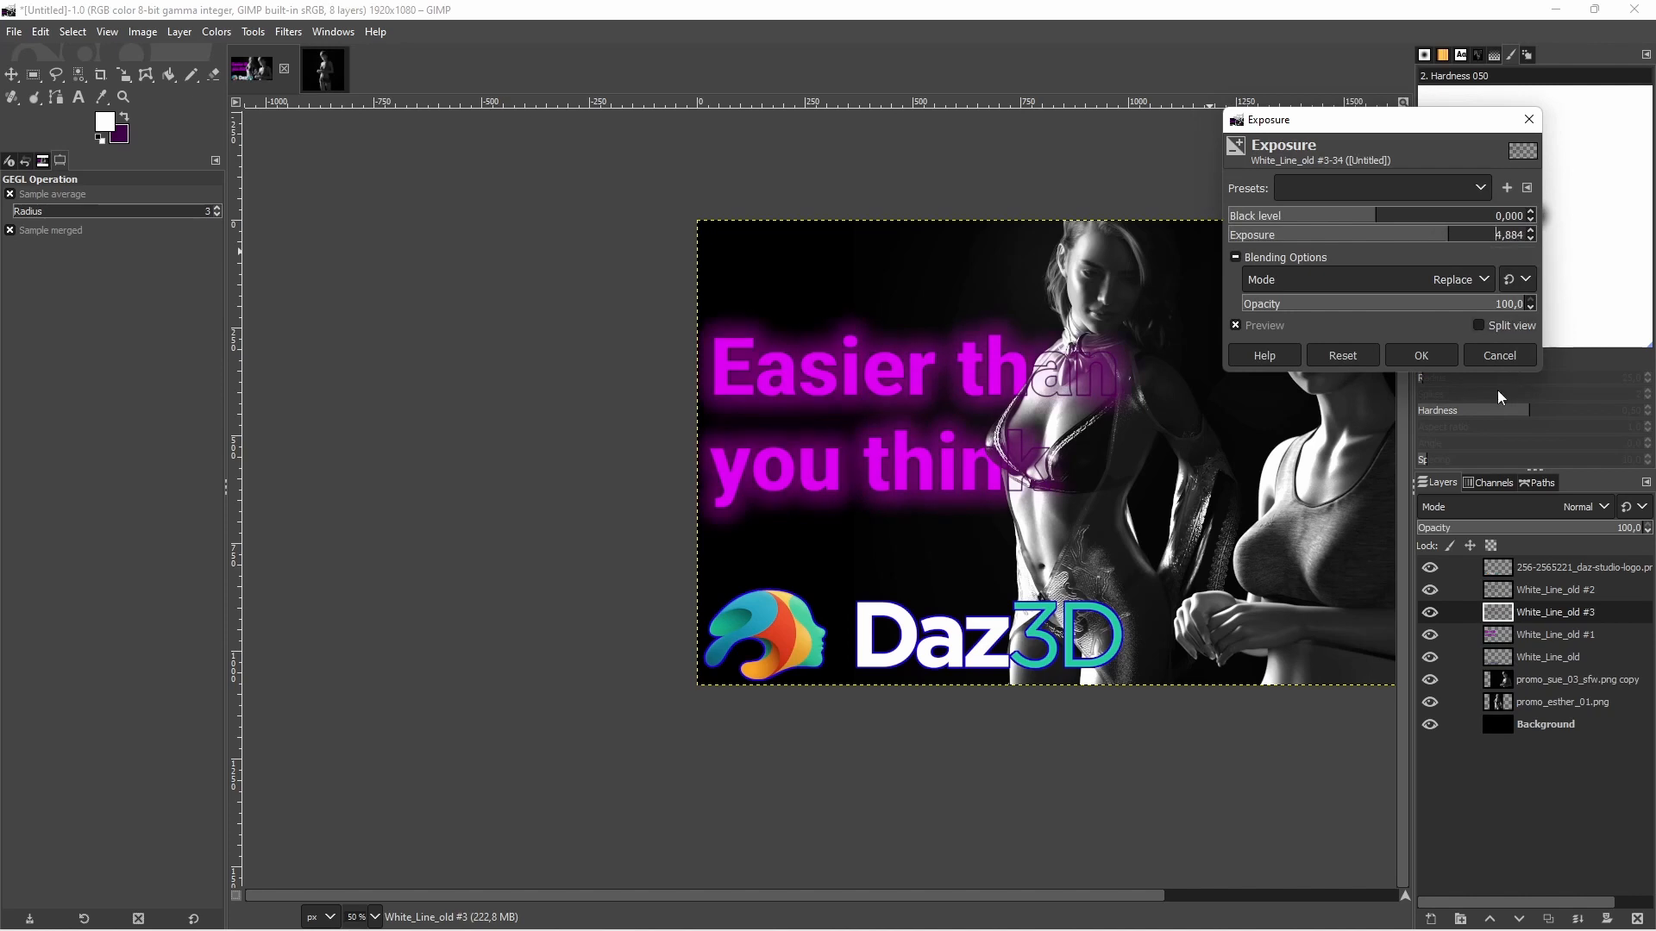
click(1500, 356)
click(1636, 919)
Duplicate the White_Line_old #2 outline layer and apply a Gaussian Blur of size 3.50 to the lower of the two
click(1557, 593)
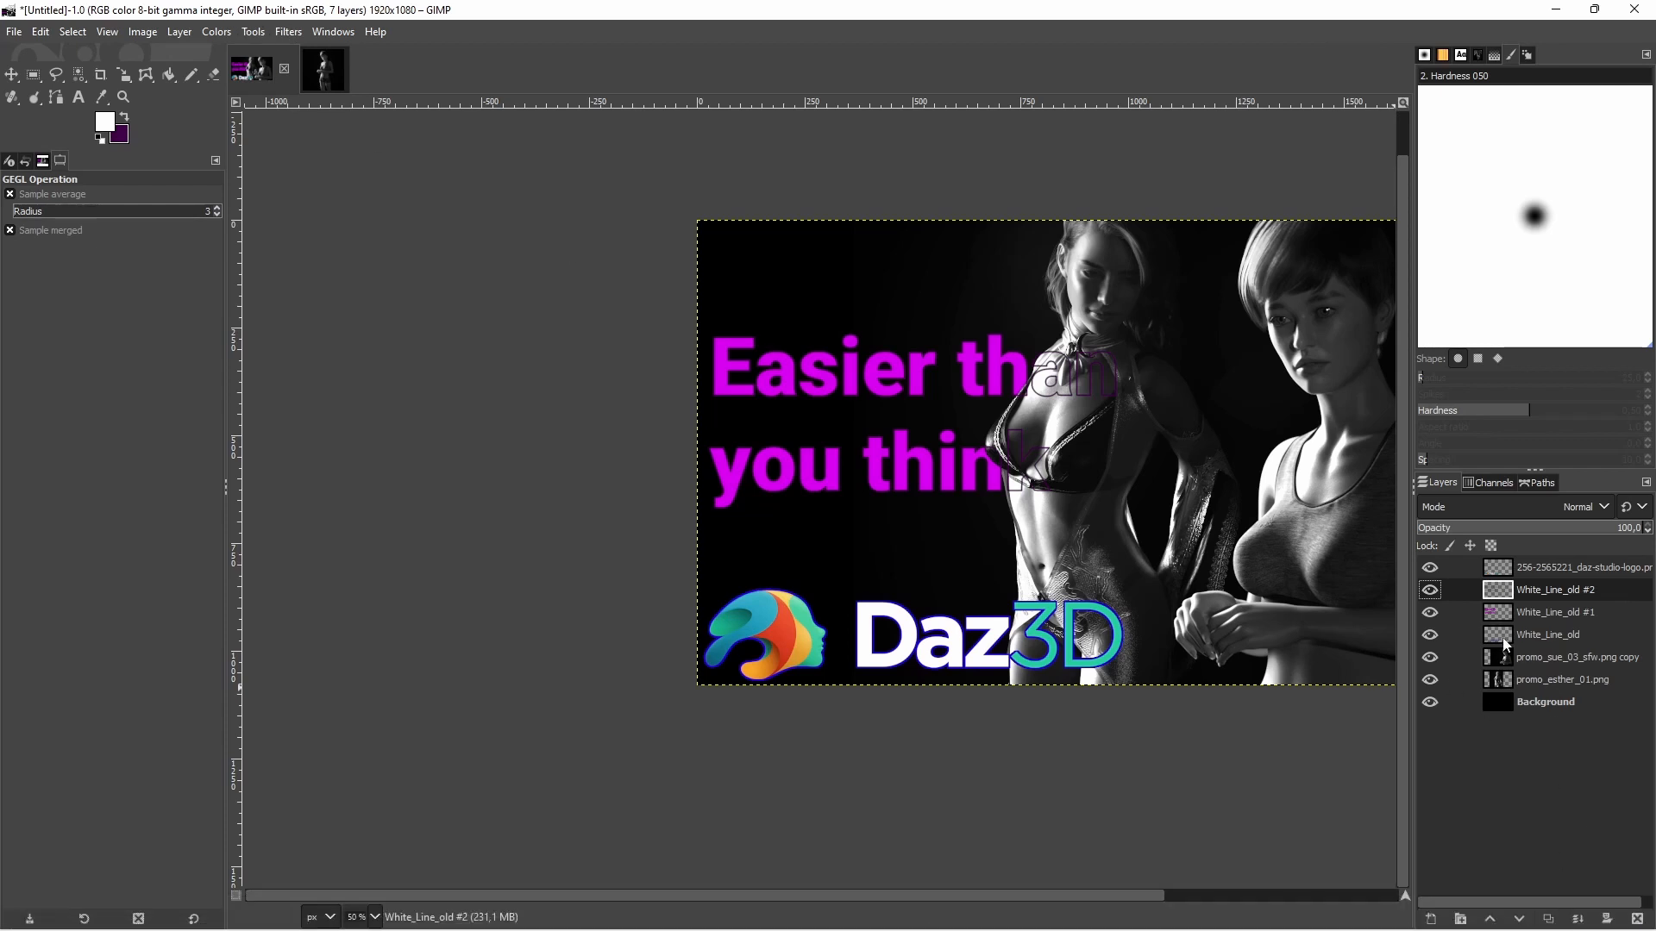
click(1548, 919)
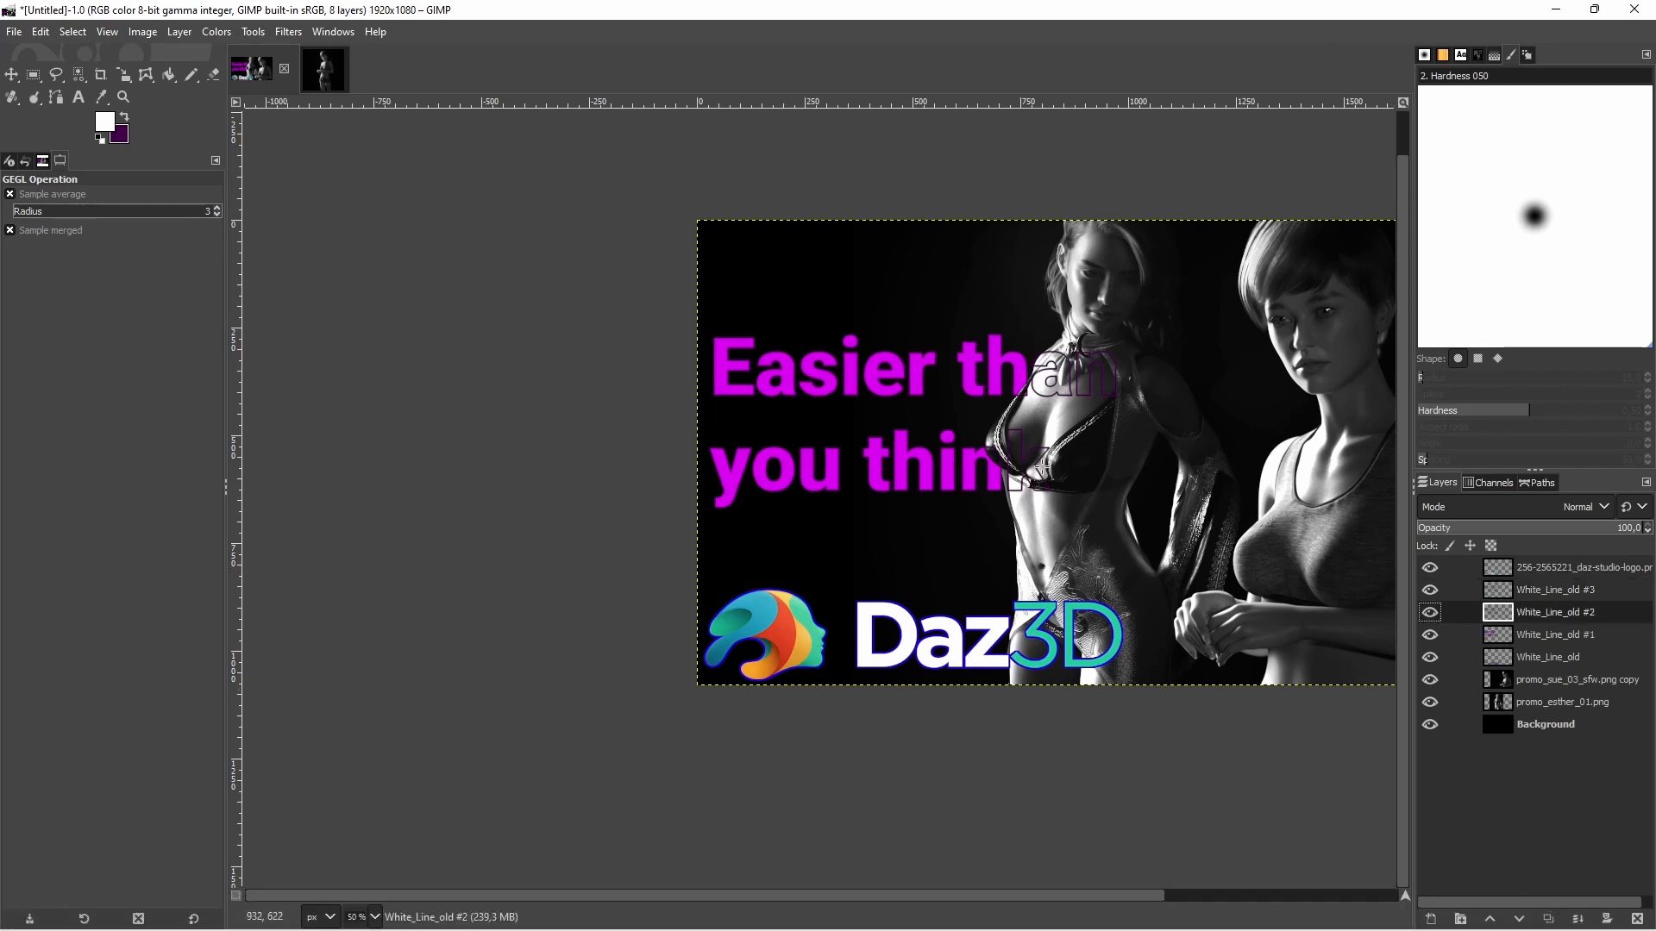
click(222, 35)
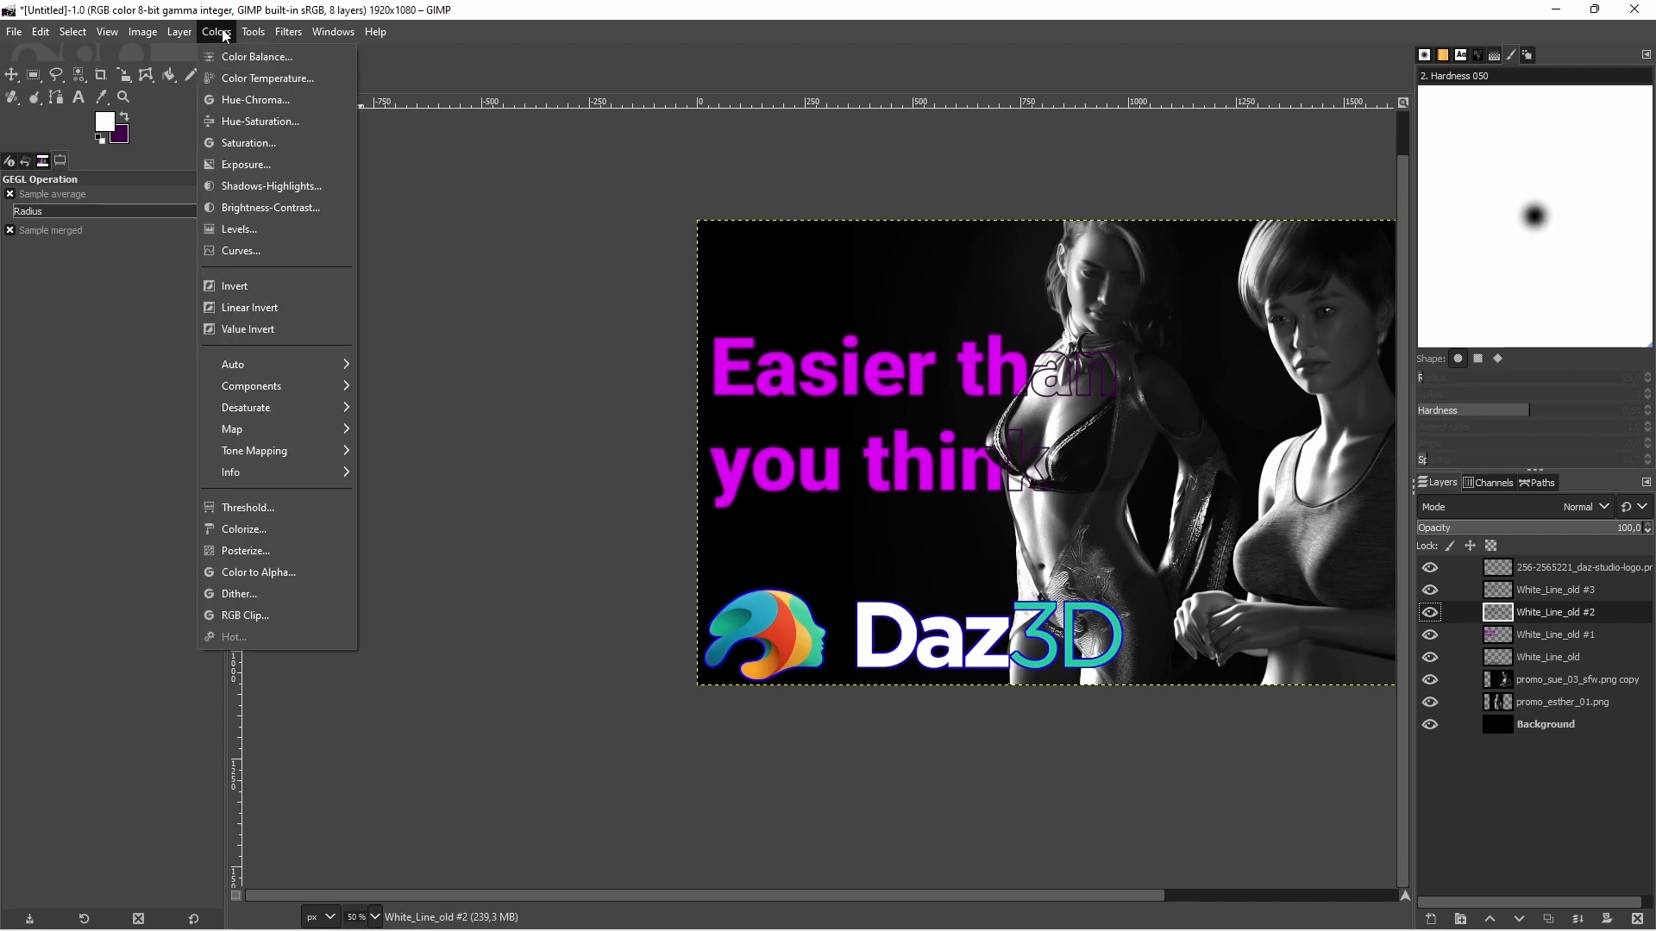
mouse_move(288, 32)
mouse_move(351, 162)
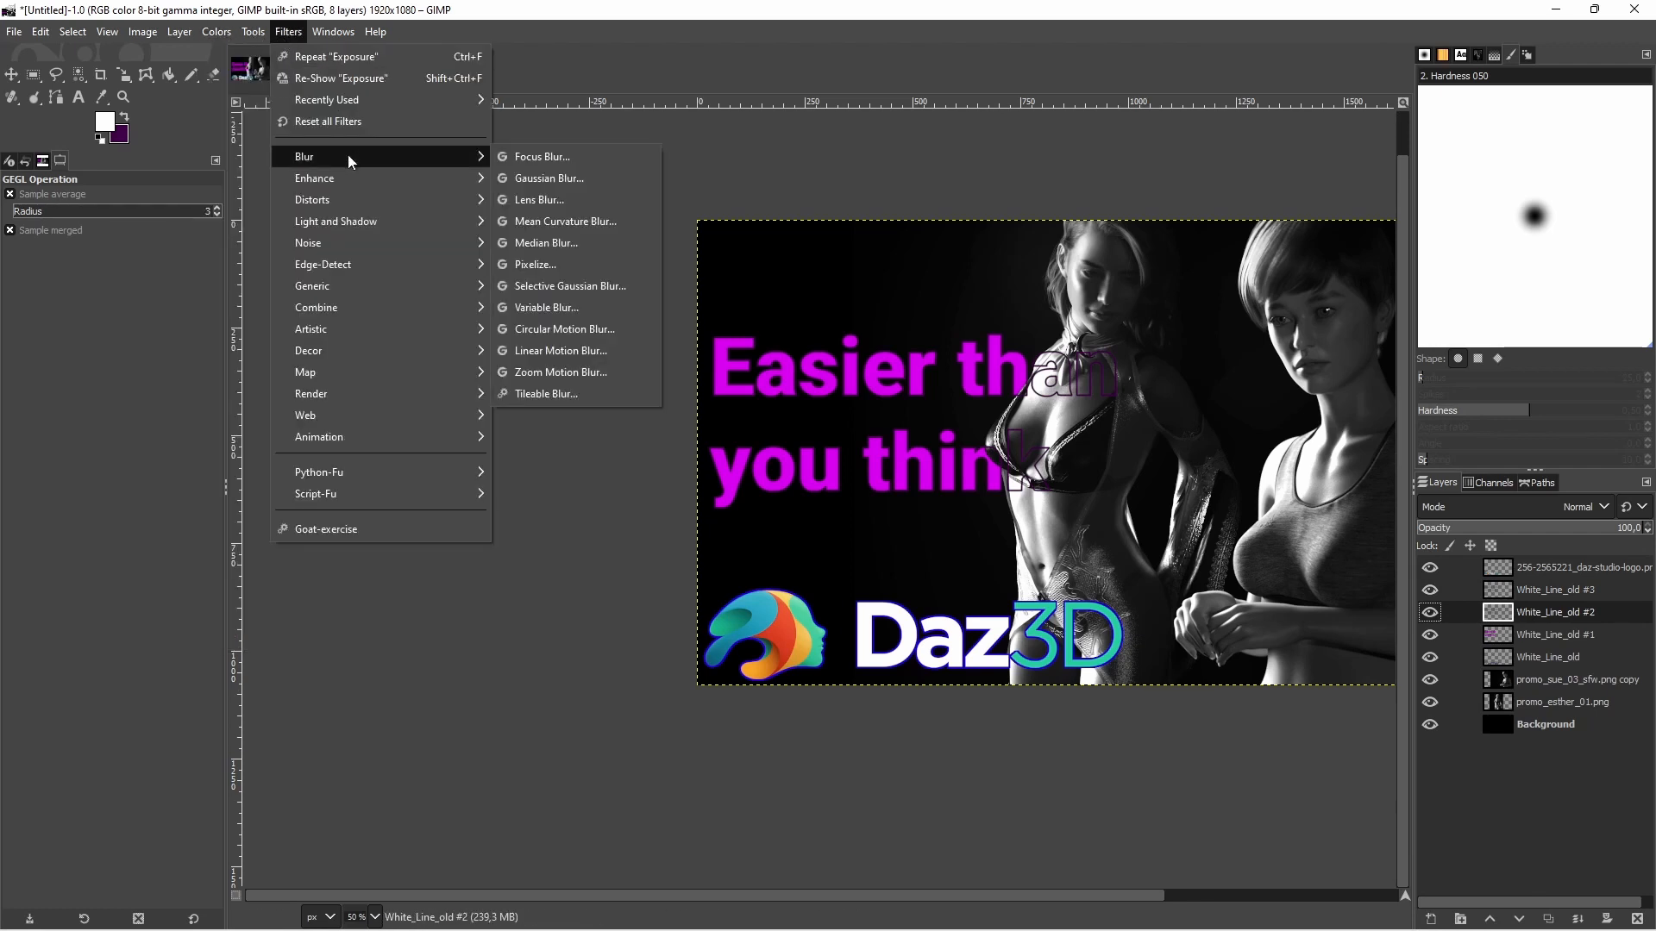
click(561, 178)
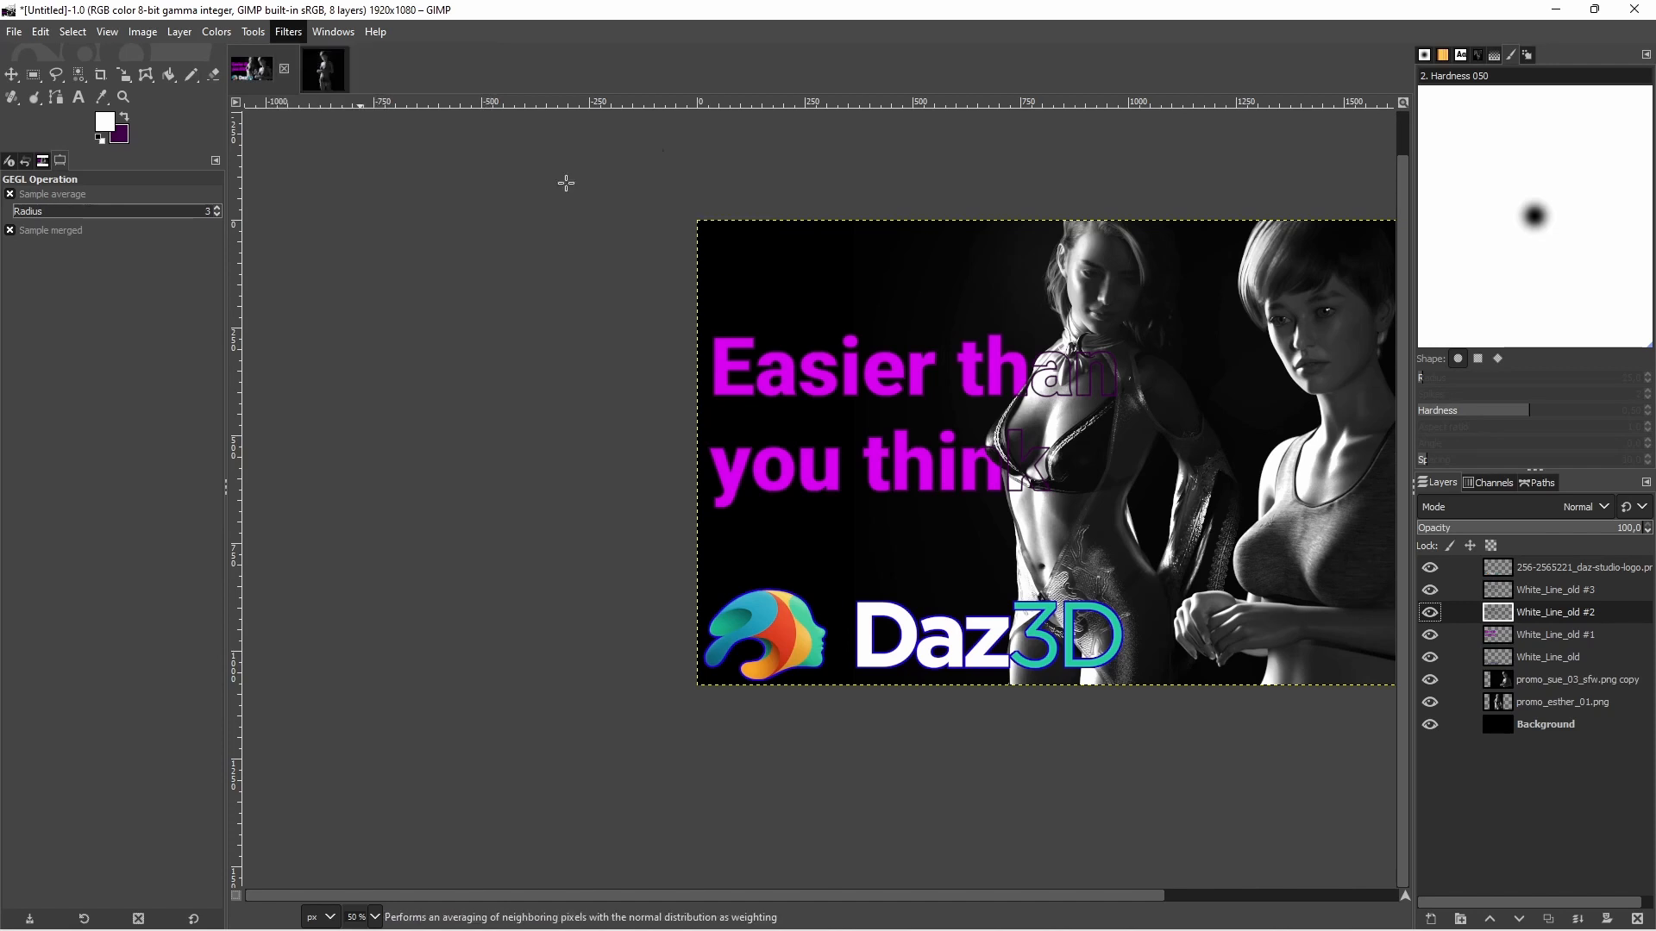
click(1502, 213)
click(1501, 213)
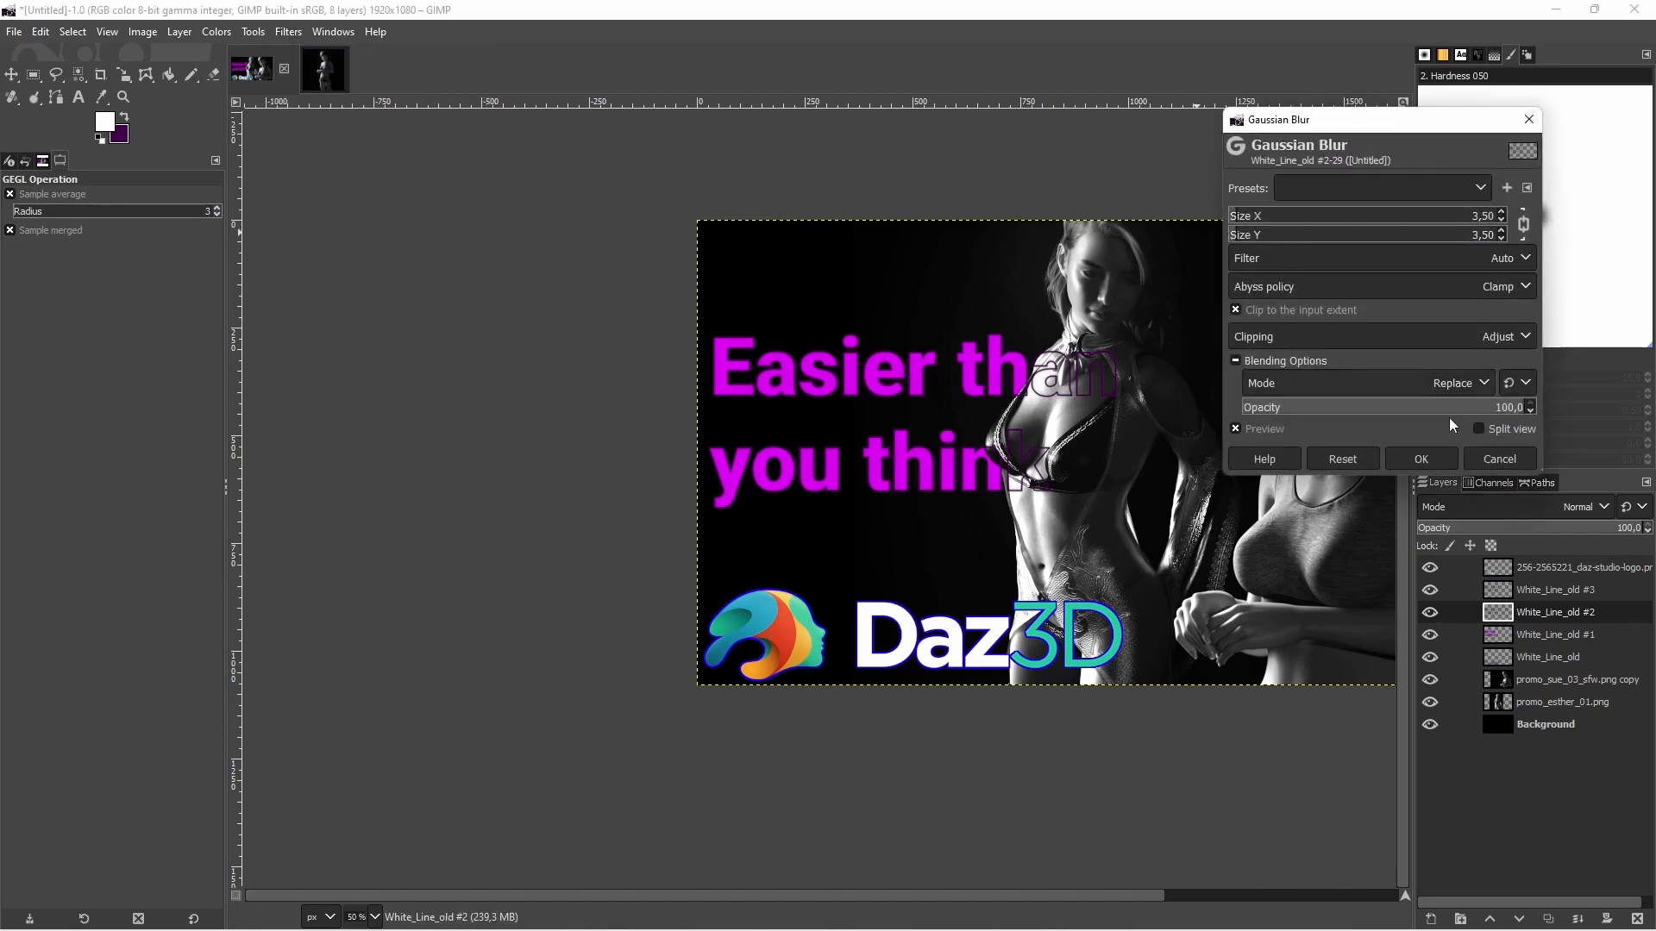
click(1433, 458)
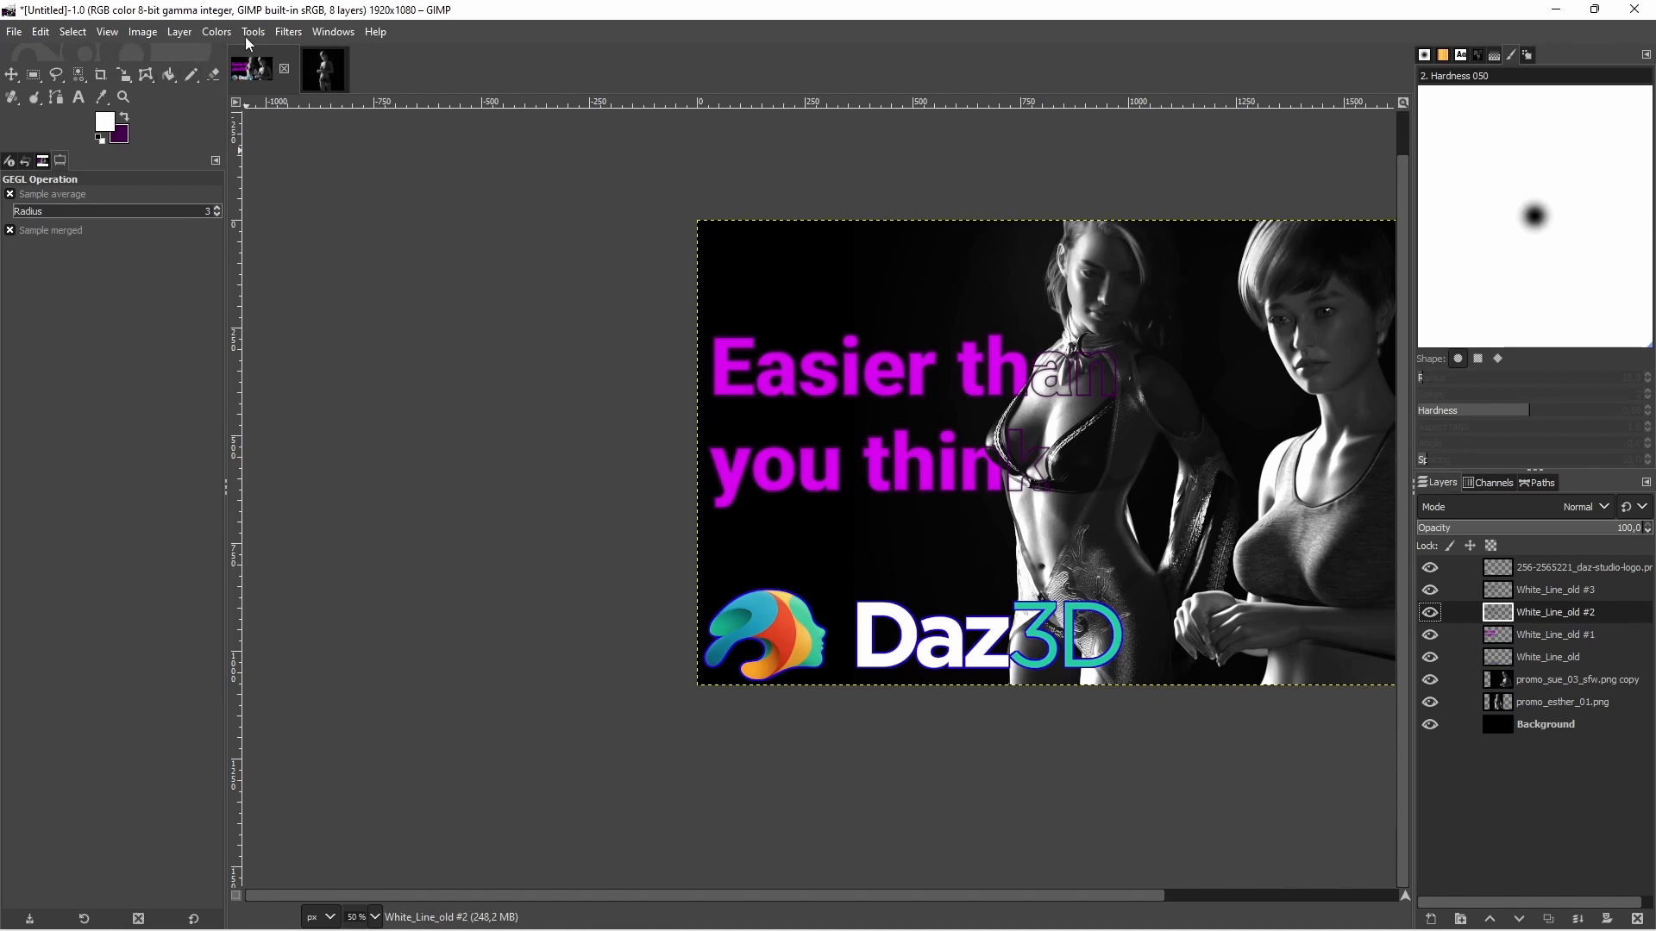
Raise the exposure of the blurred White_Line_old #2 outline layer to 10.581
click(215, 32)
click(250, 162)
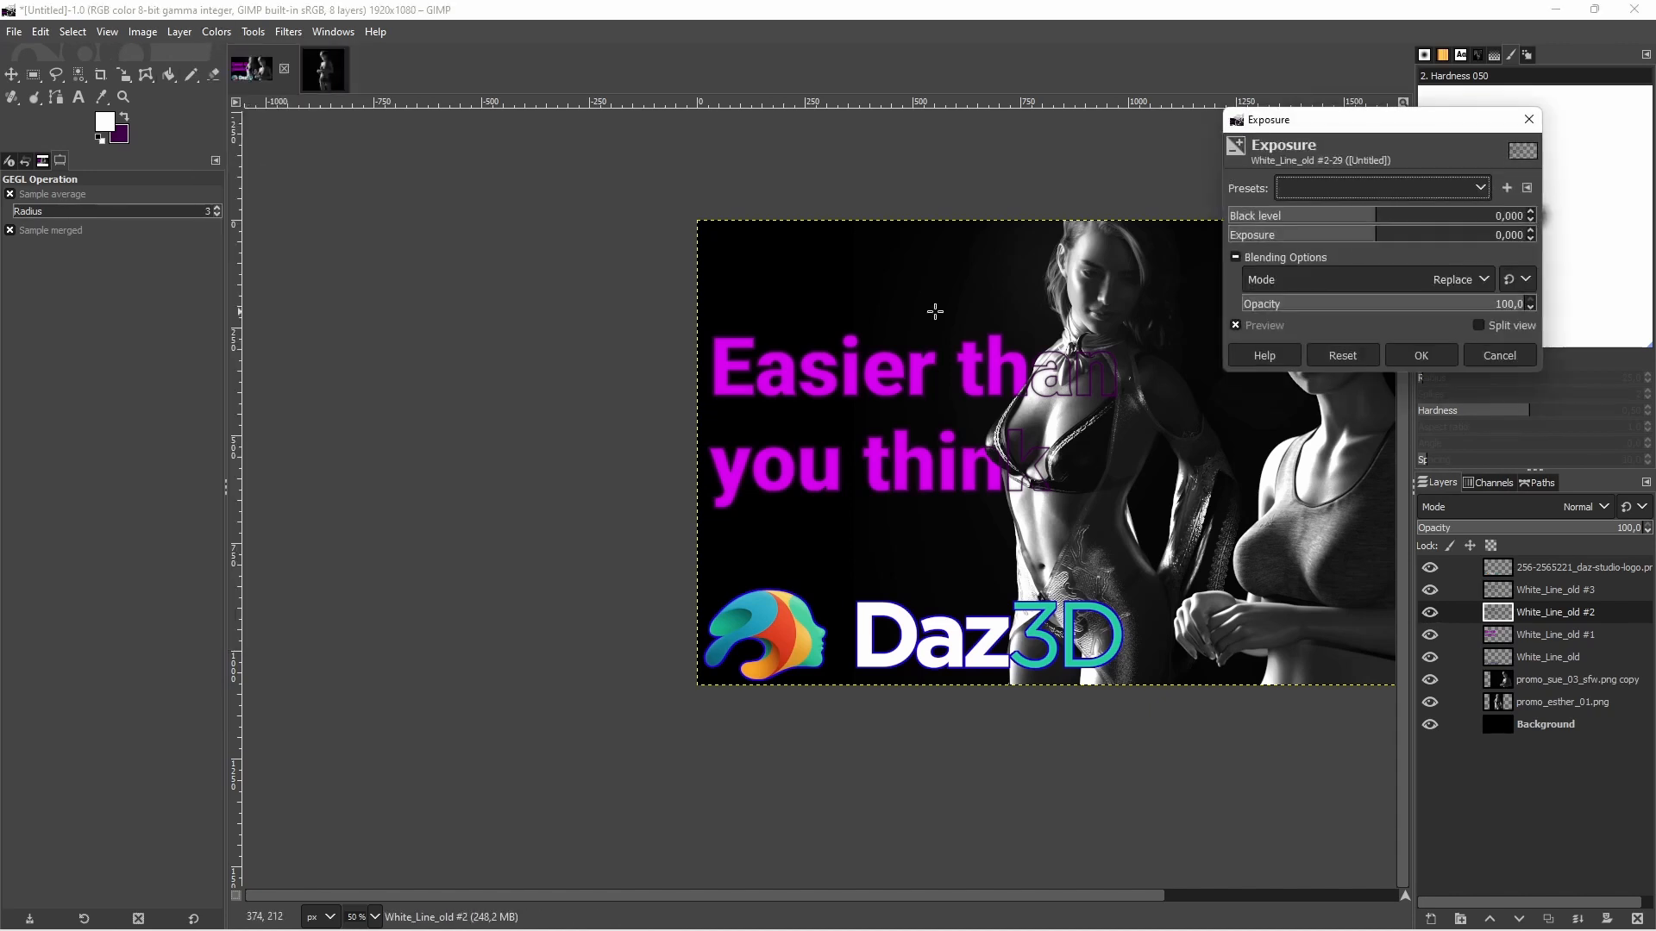
drag(1380, 238, 1503, 254)
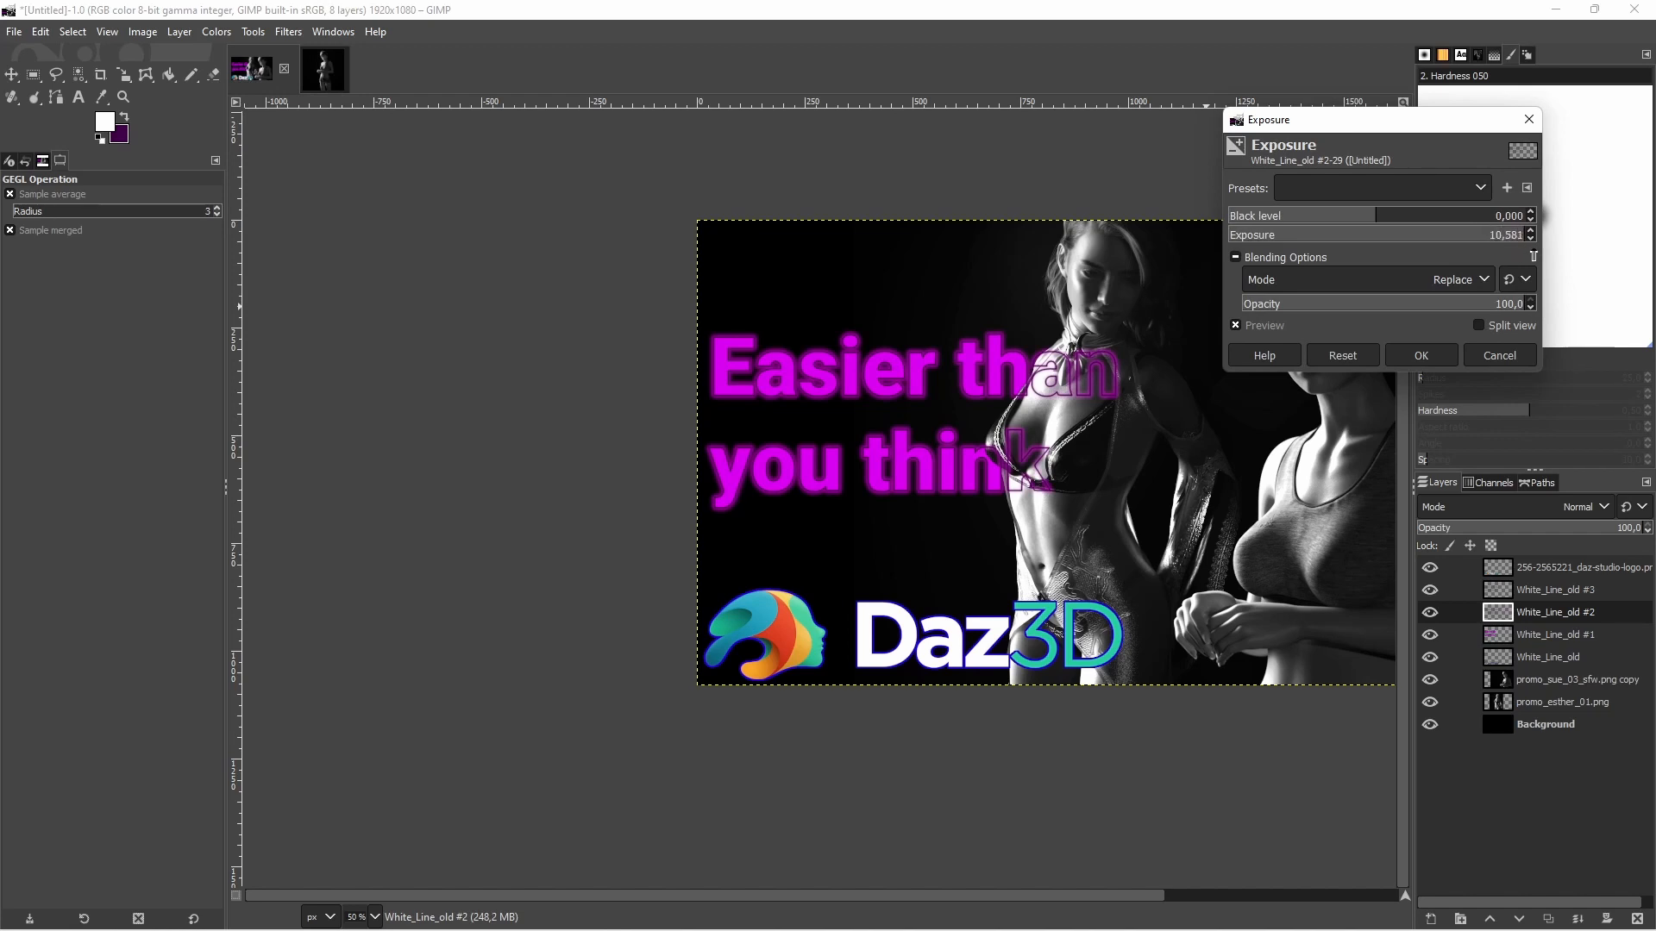
click(1414, 353)
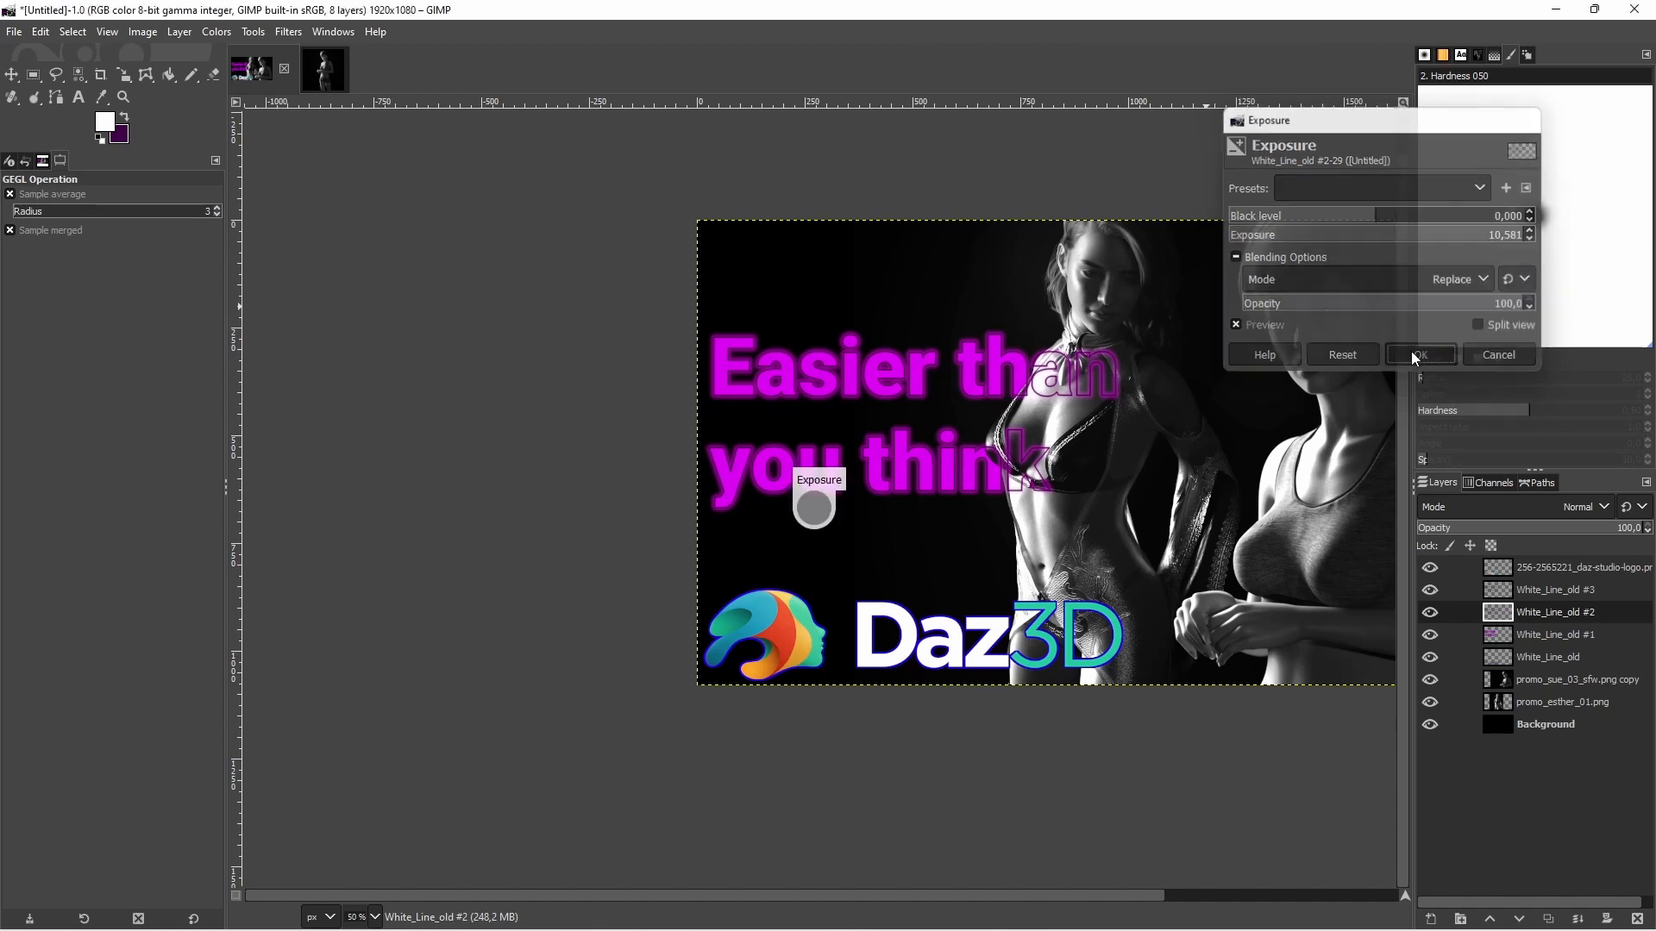
Recolour the sharp outline on White_Line_old #3 with Hue-Saturation, setting Lightness to 100 and Hue to -72.4
click(1539, 591)
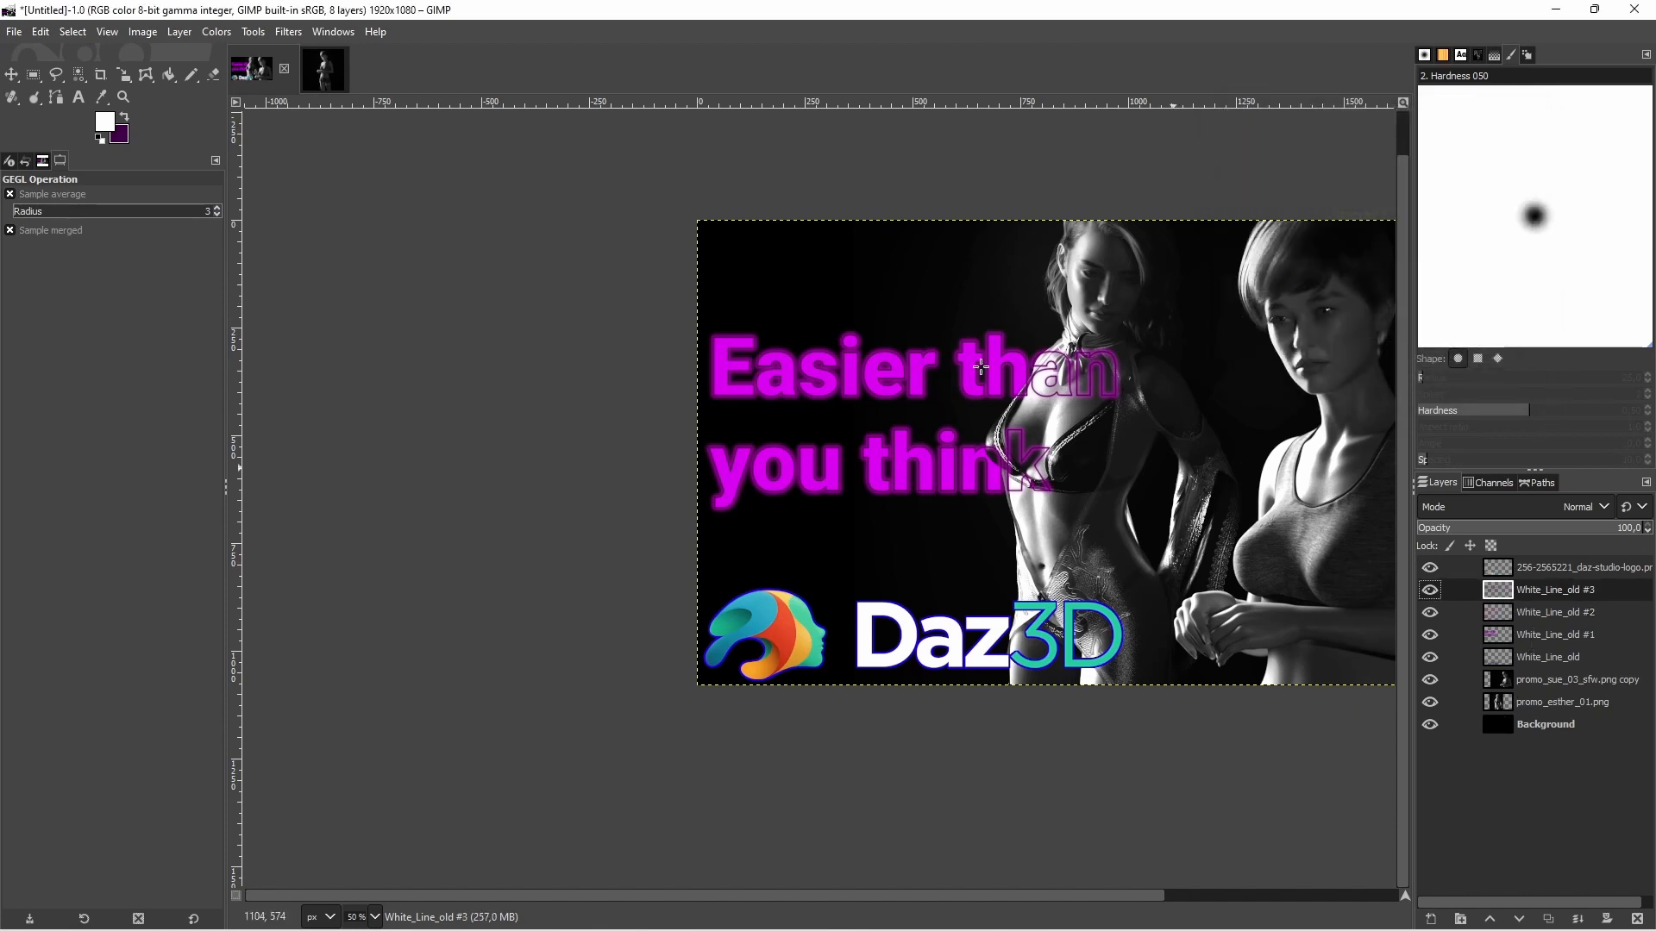
click(216, 33)
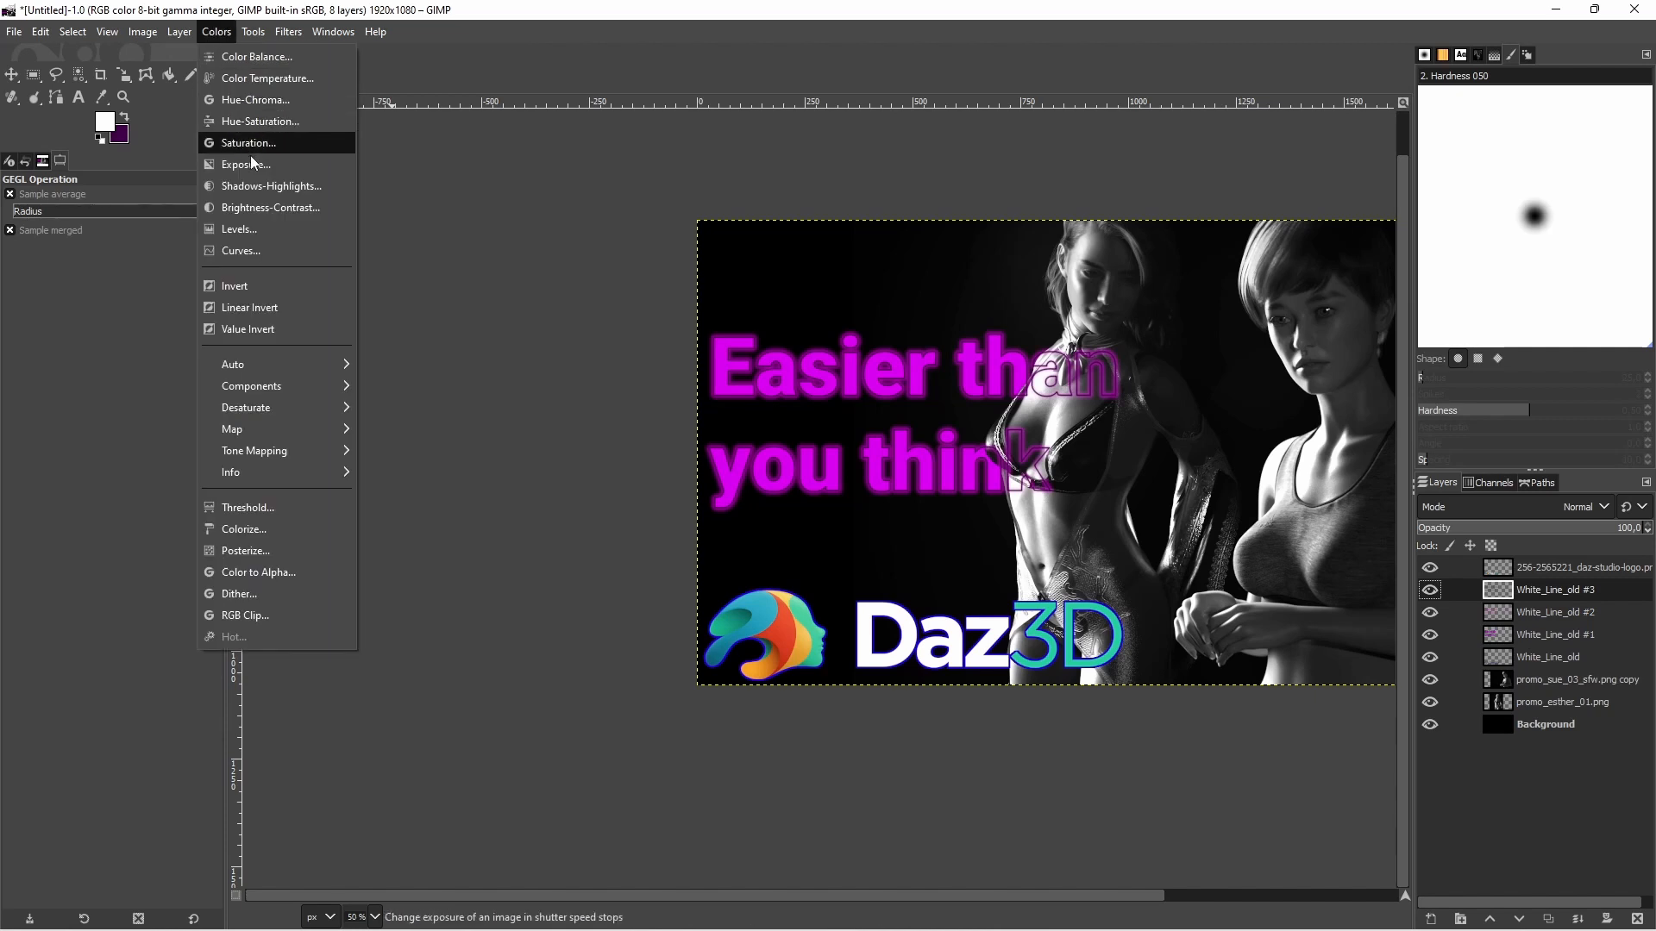
click(259, 121)
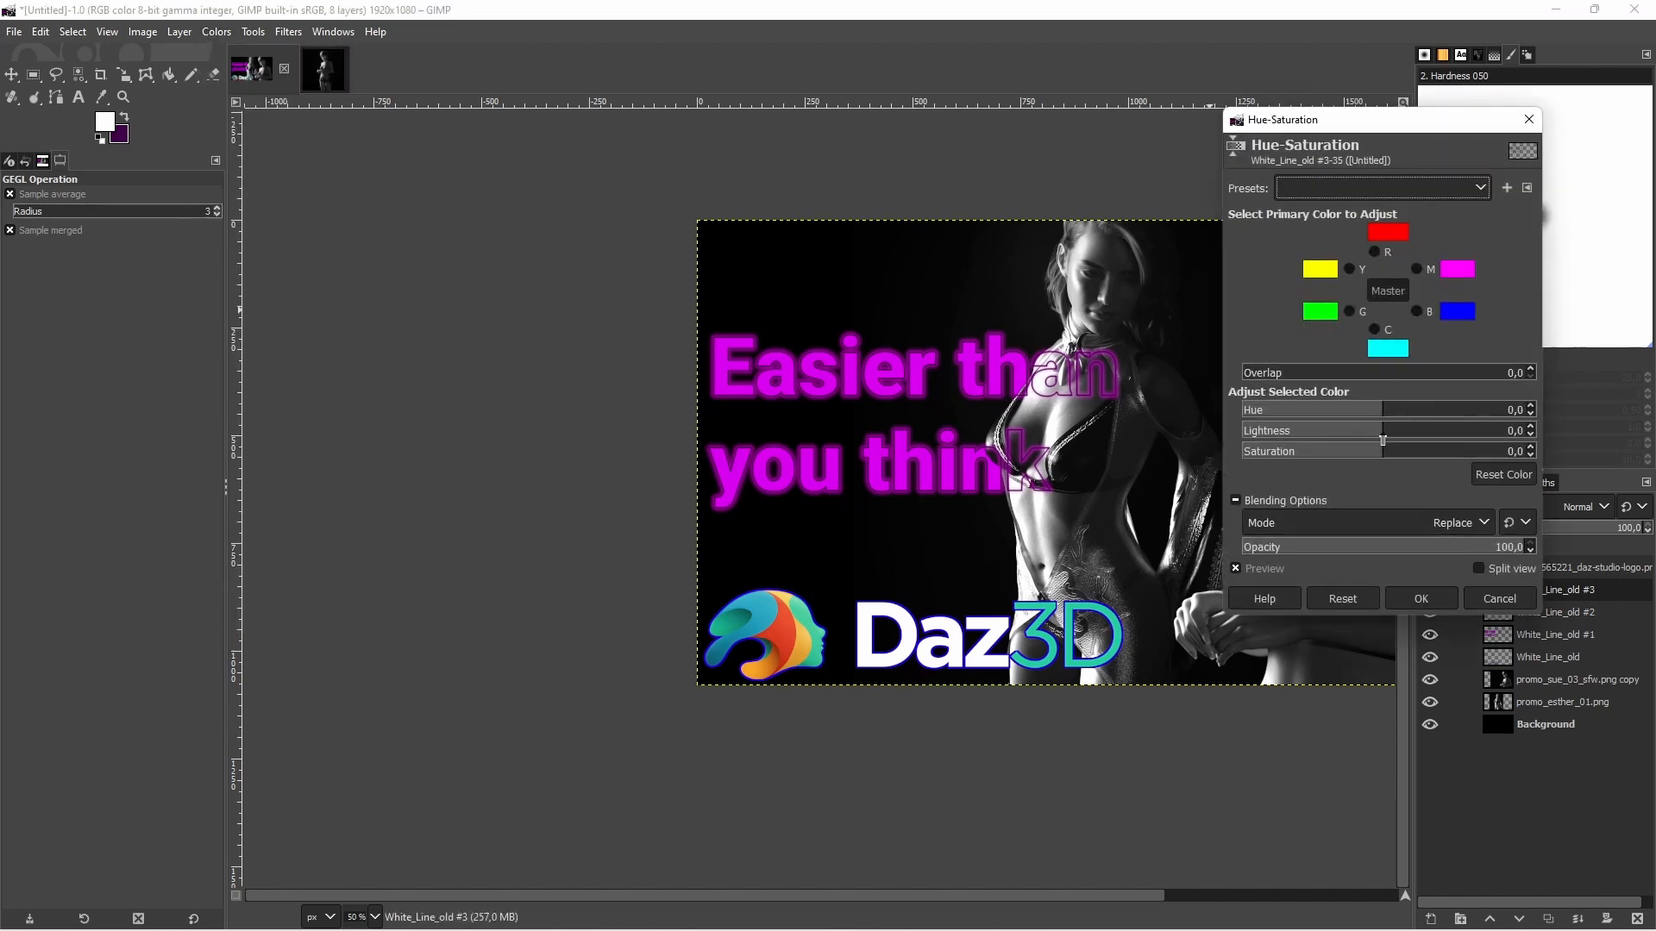
drag(1375, 457, 1570, 441)
click(1364, 597)
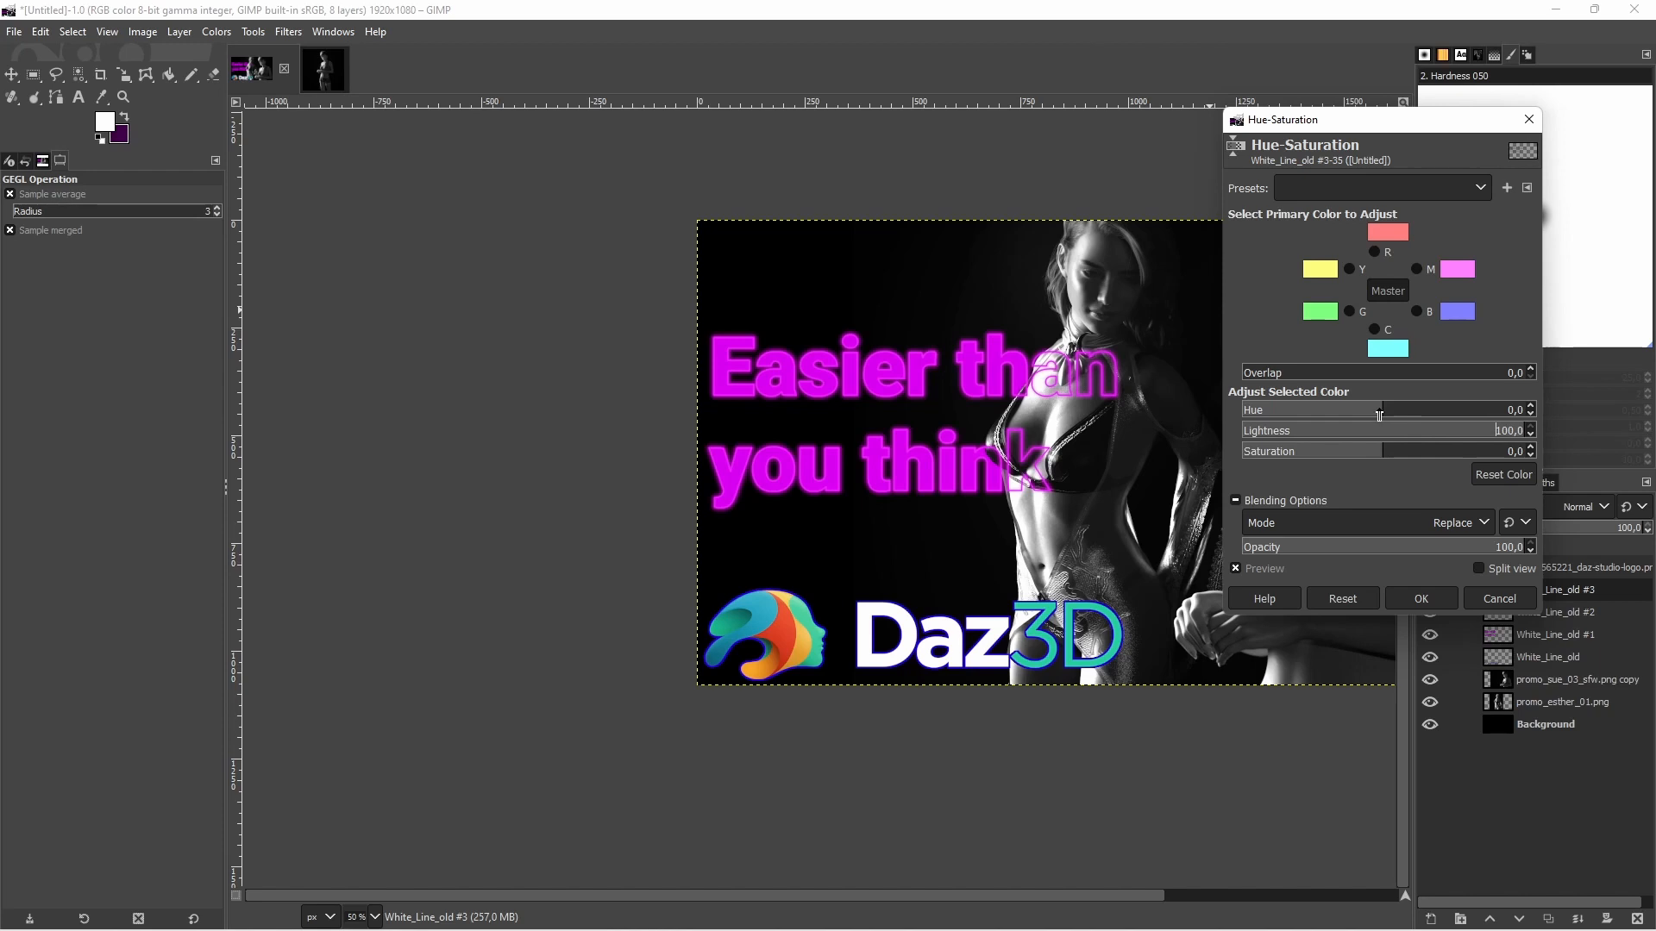
drag(1379, 415, 1327, 414)
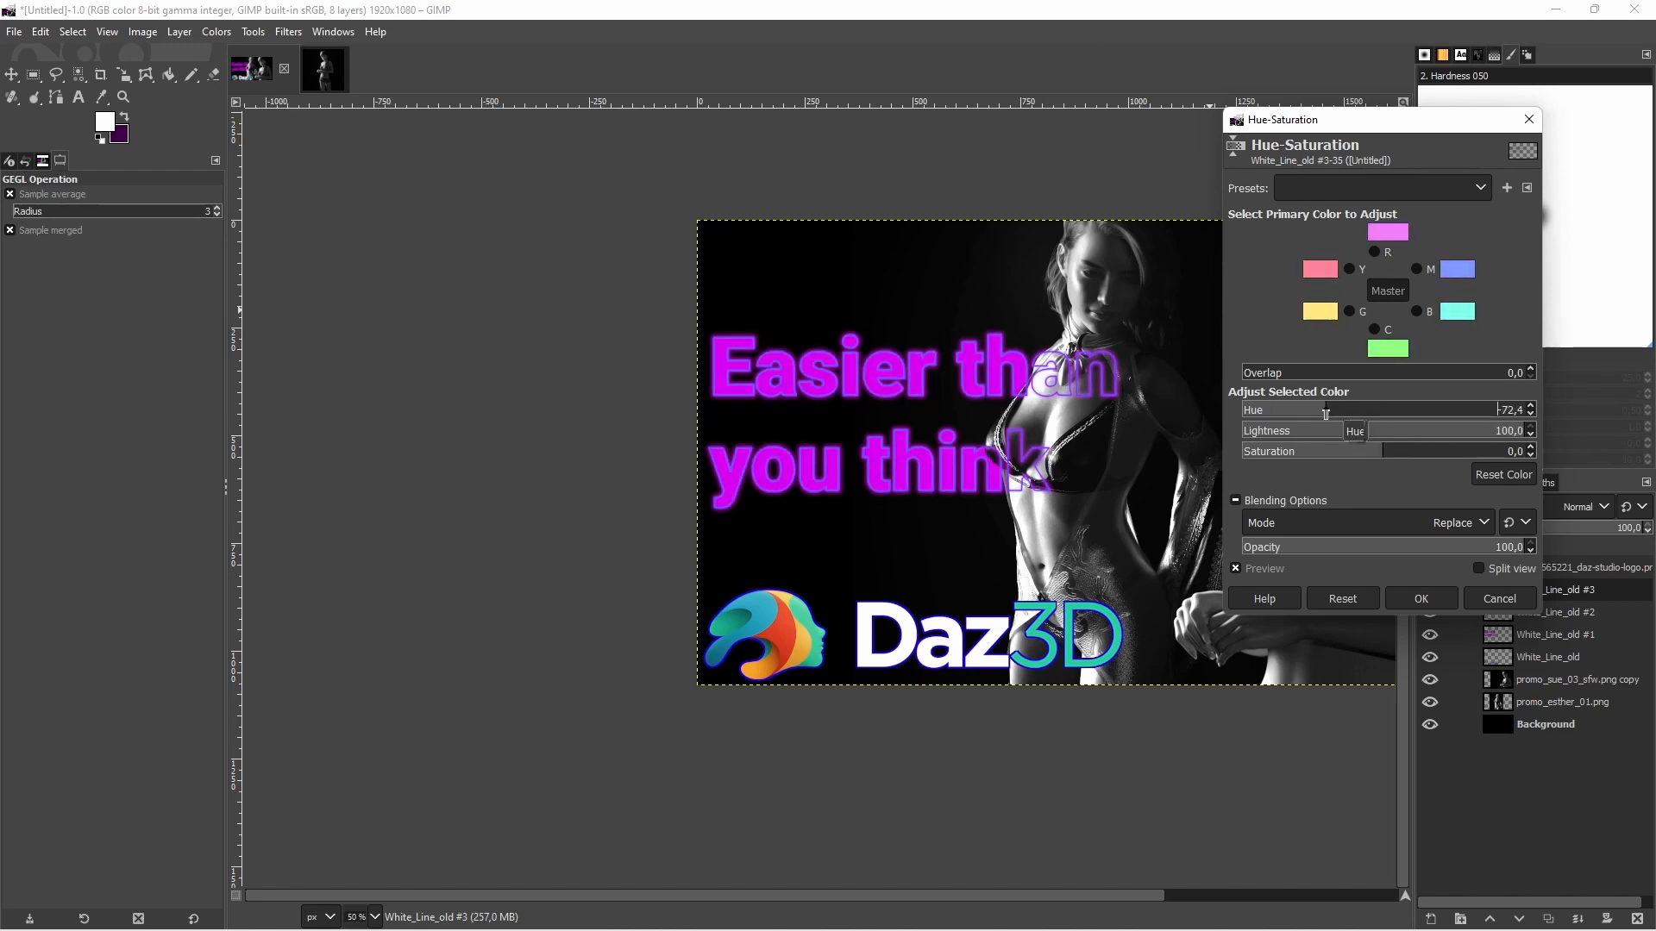
click(1390, 595)
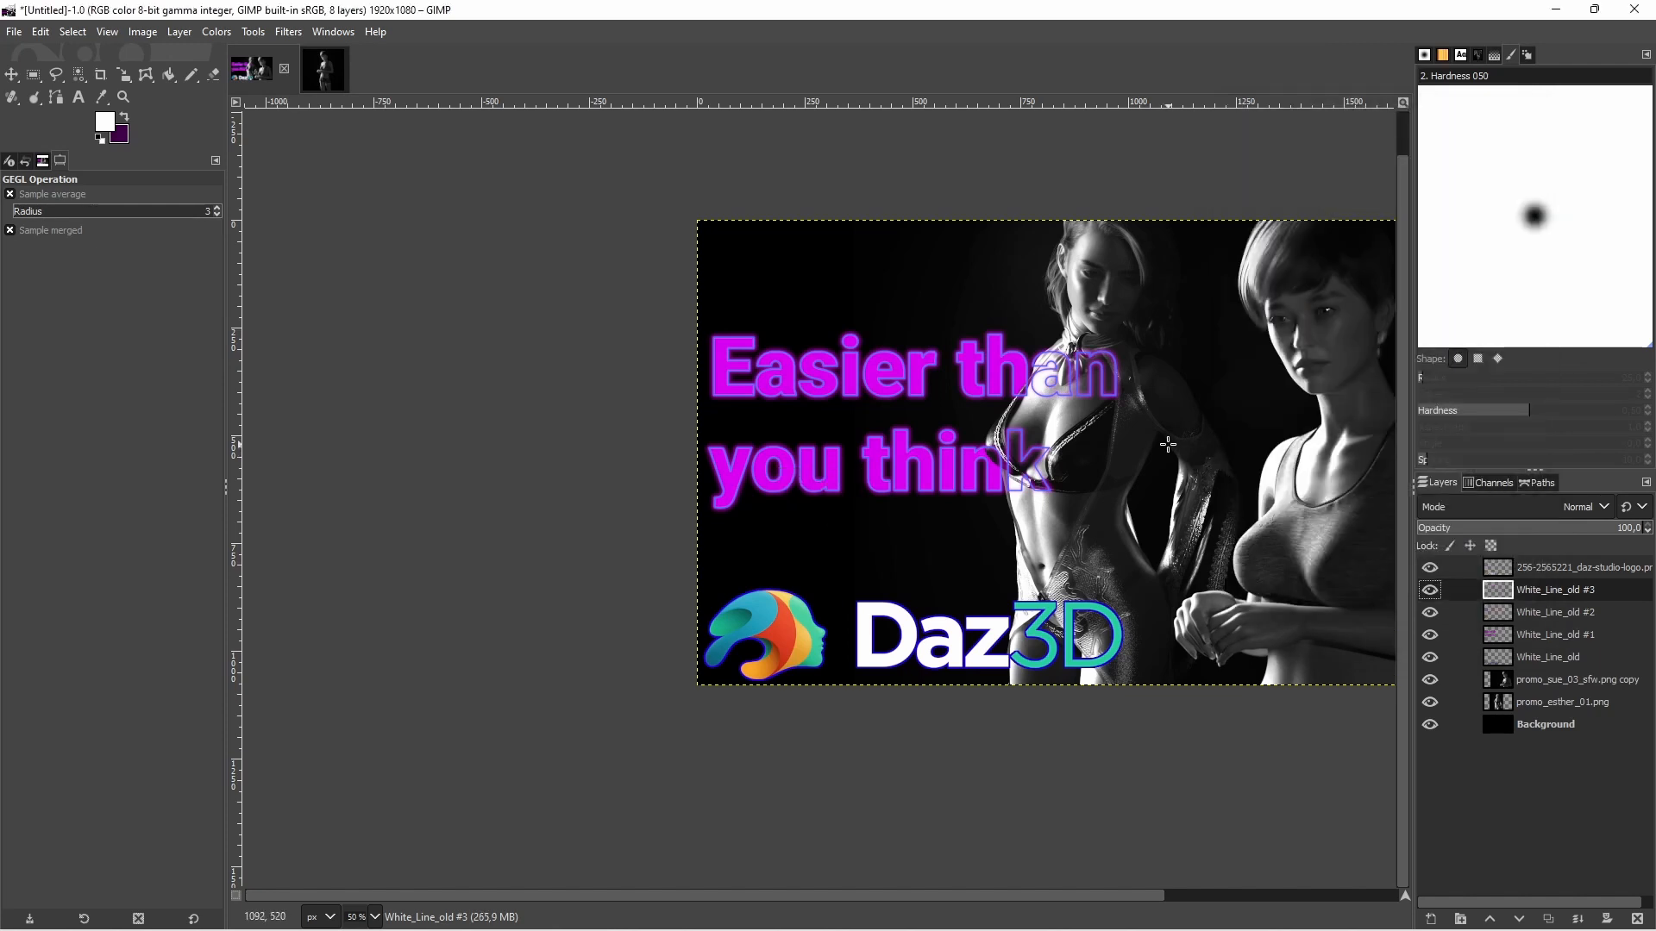
Set the Eraser opacity to 48.6 and size to 319, and try one dab over the "nk" of "think" on White_Line_old #3
key(minus)
key(plus)
key(plus)
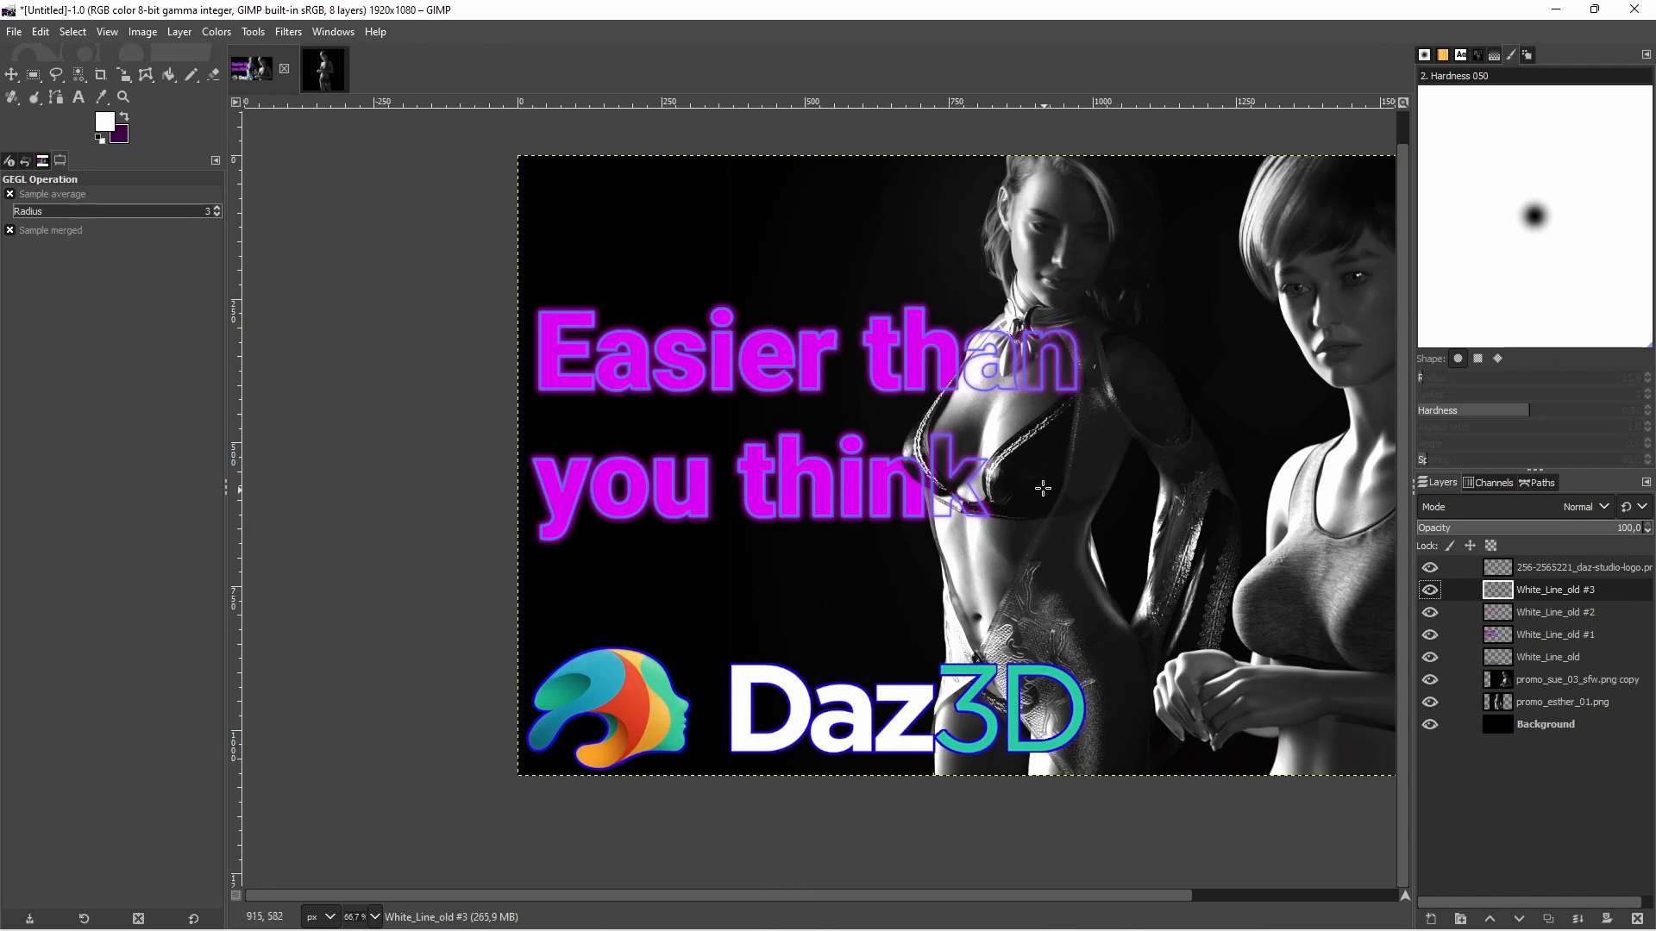
click(214, 74)
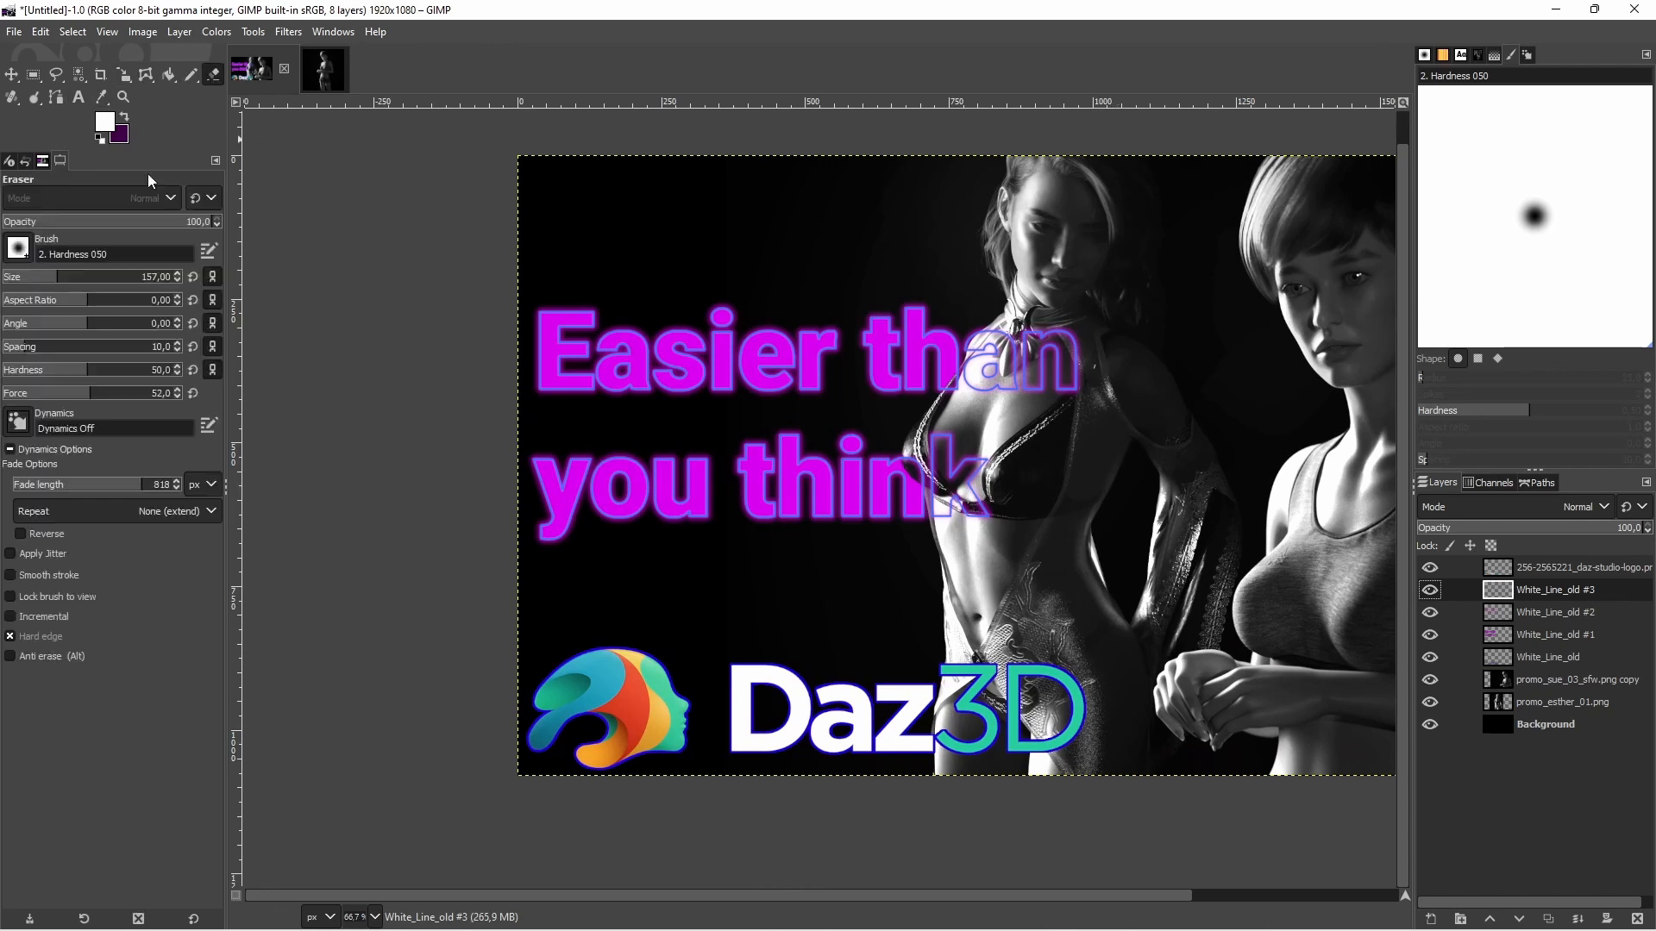
click(102, 228)
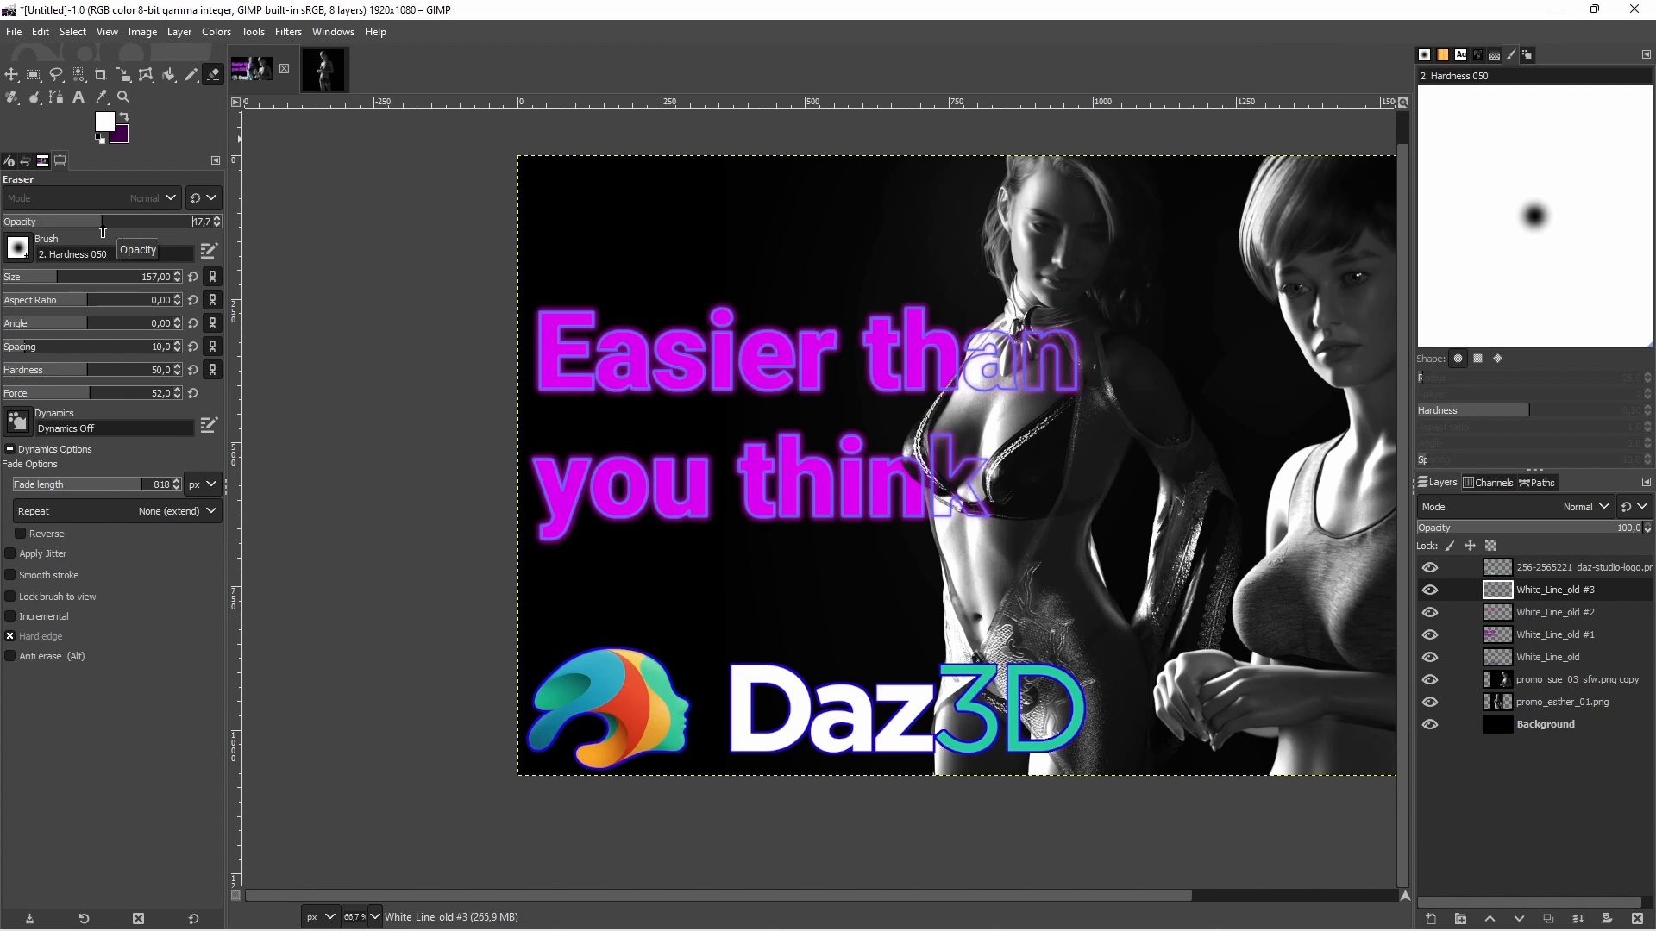
click(104, 223)
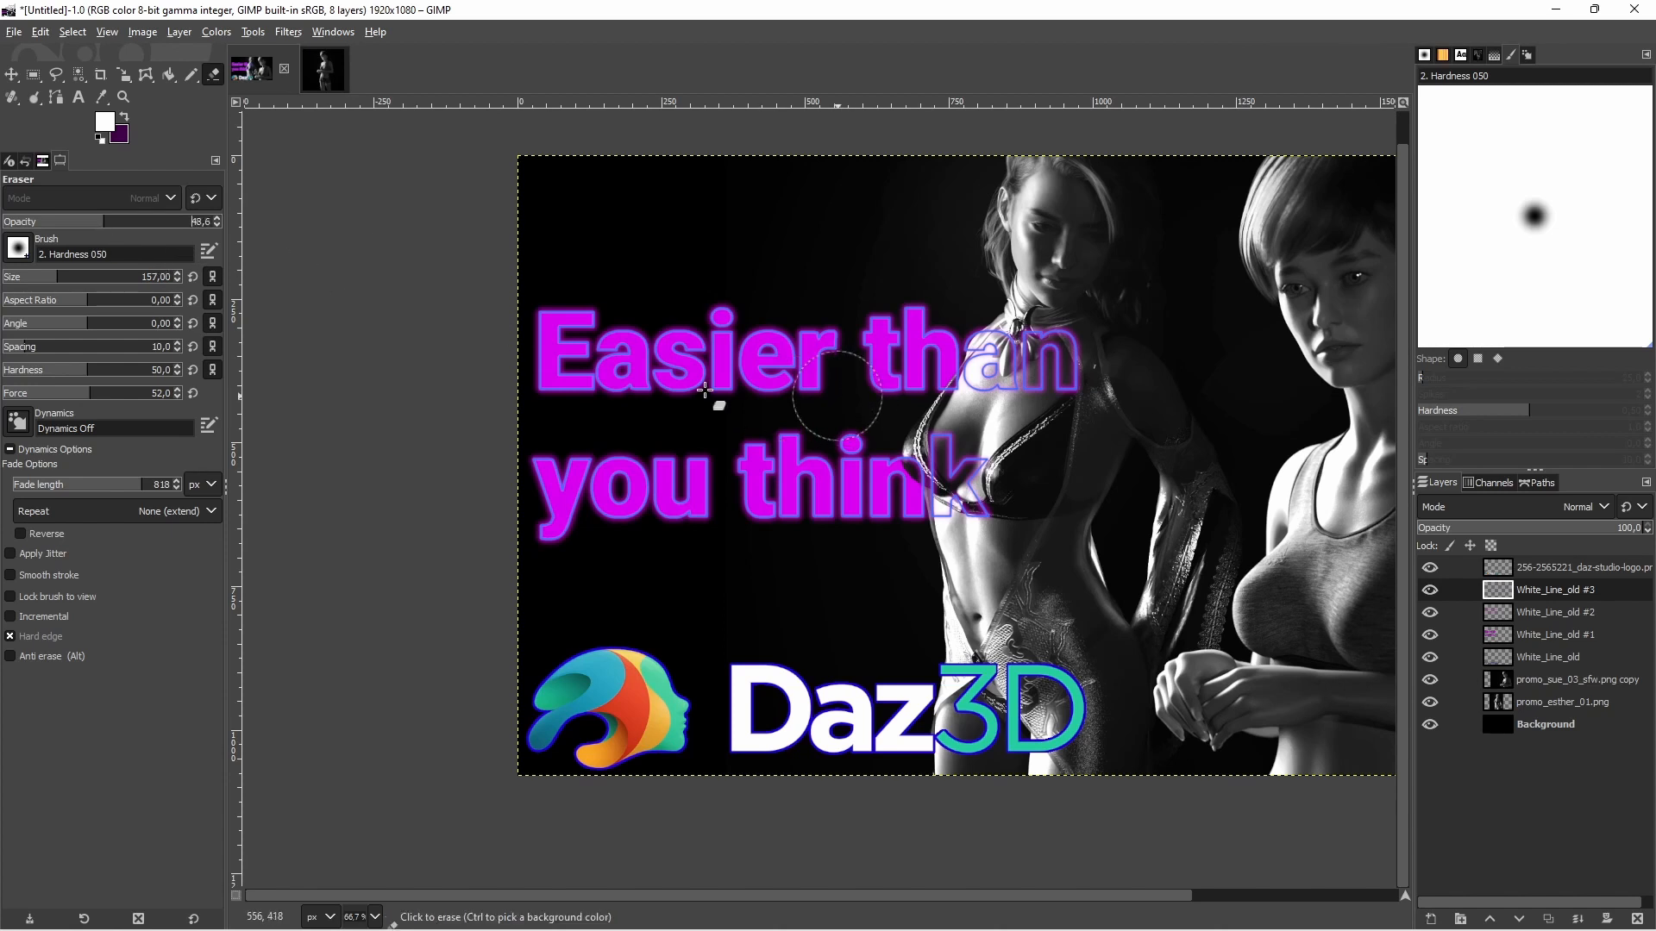
click(87, 277)
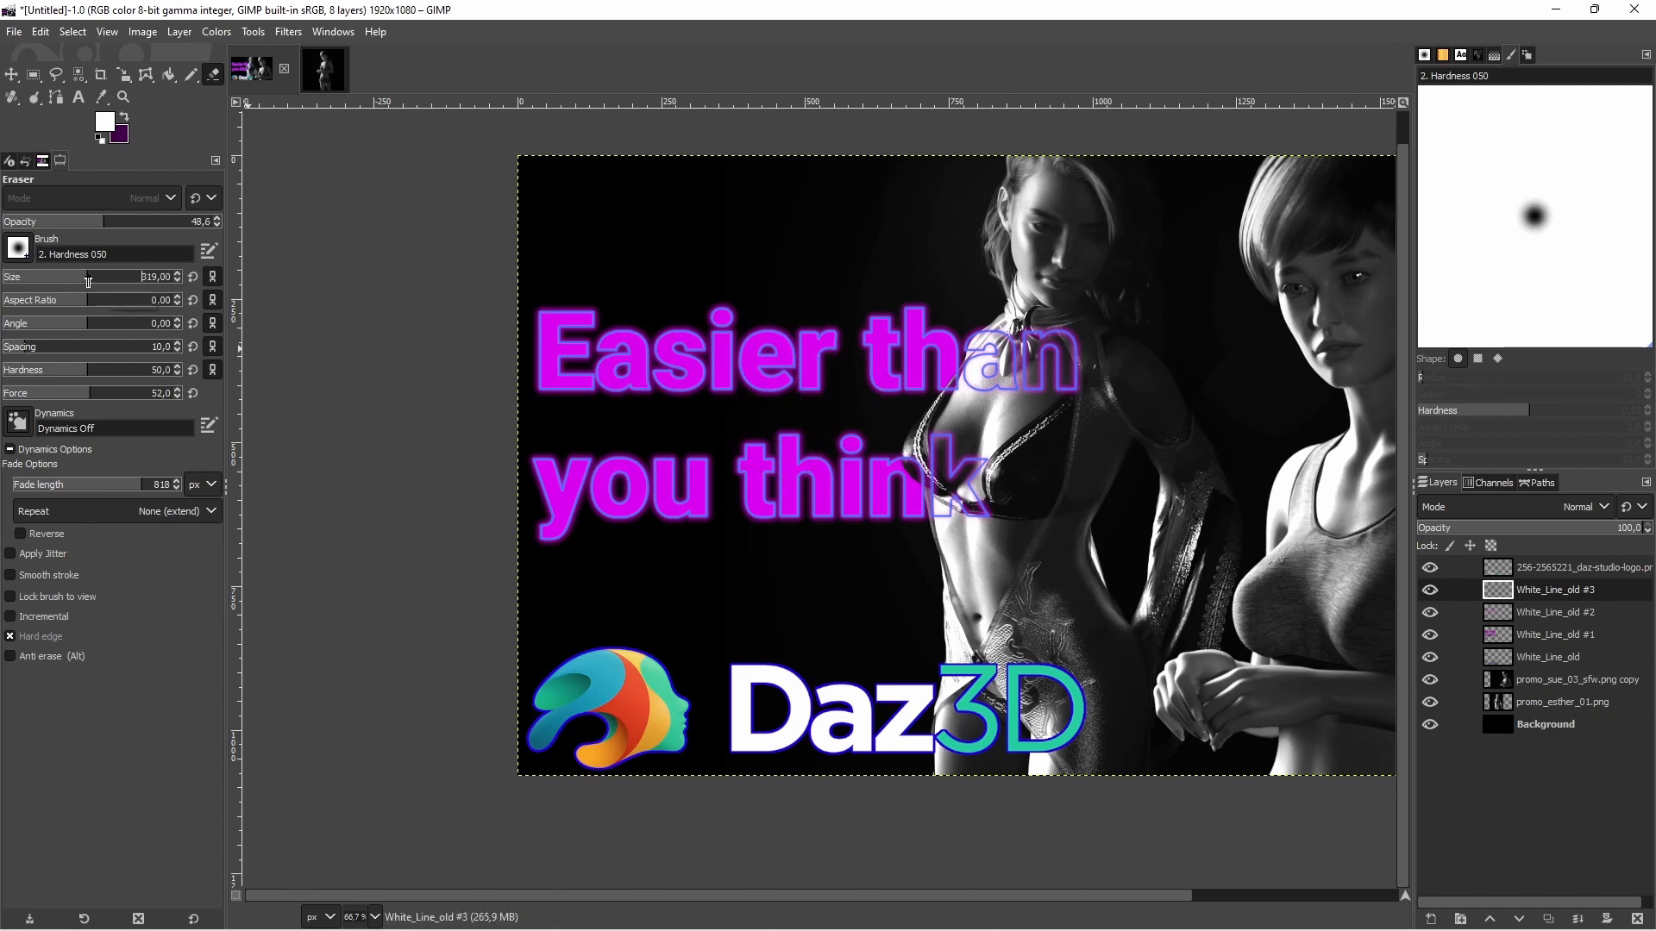
click(949, 496)
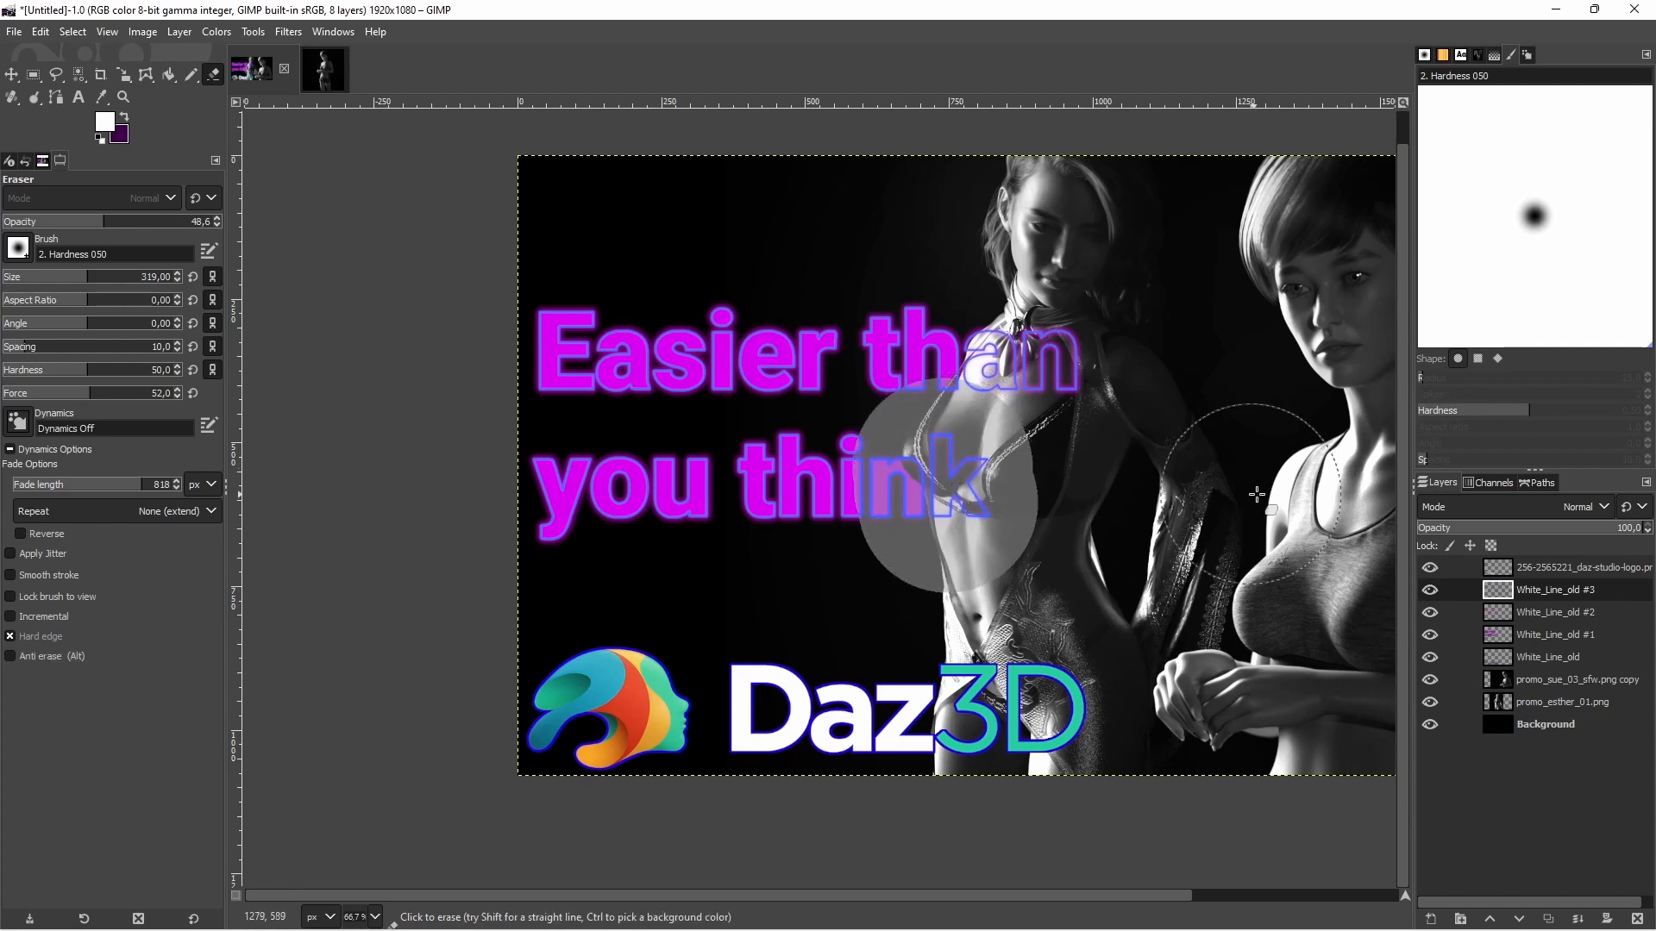
key(ctrl+z)
Try one semi-transparent anti-erase dab on the White_Line_old #1 fill over the "k" of "think"
click(1547, 635)
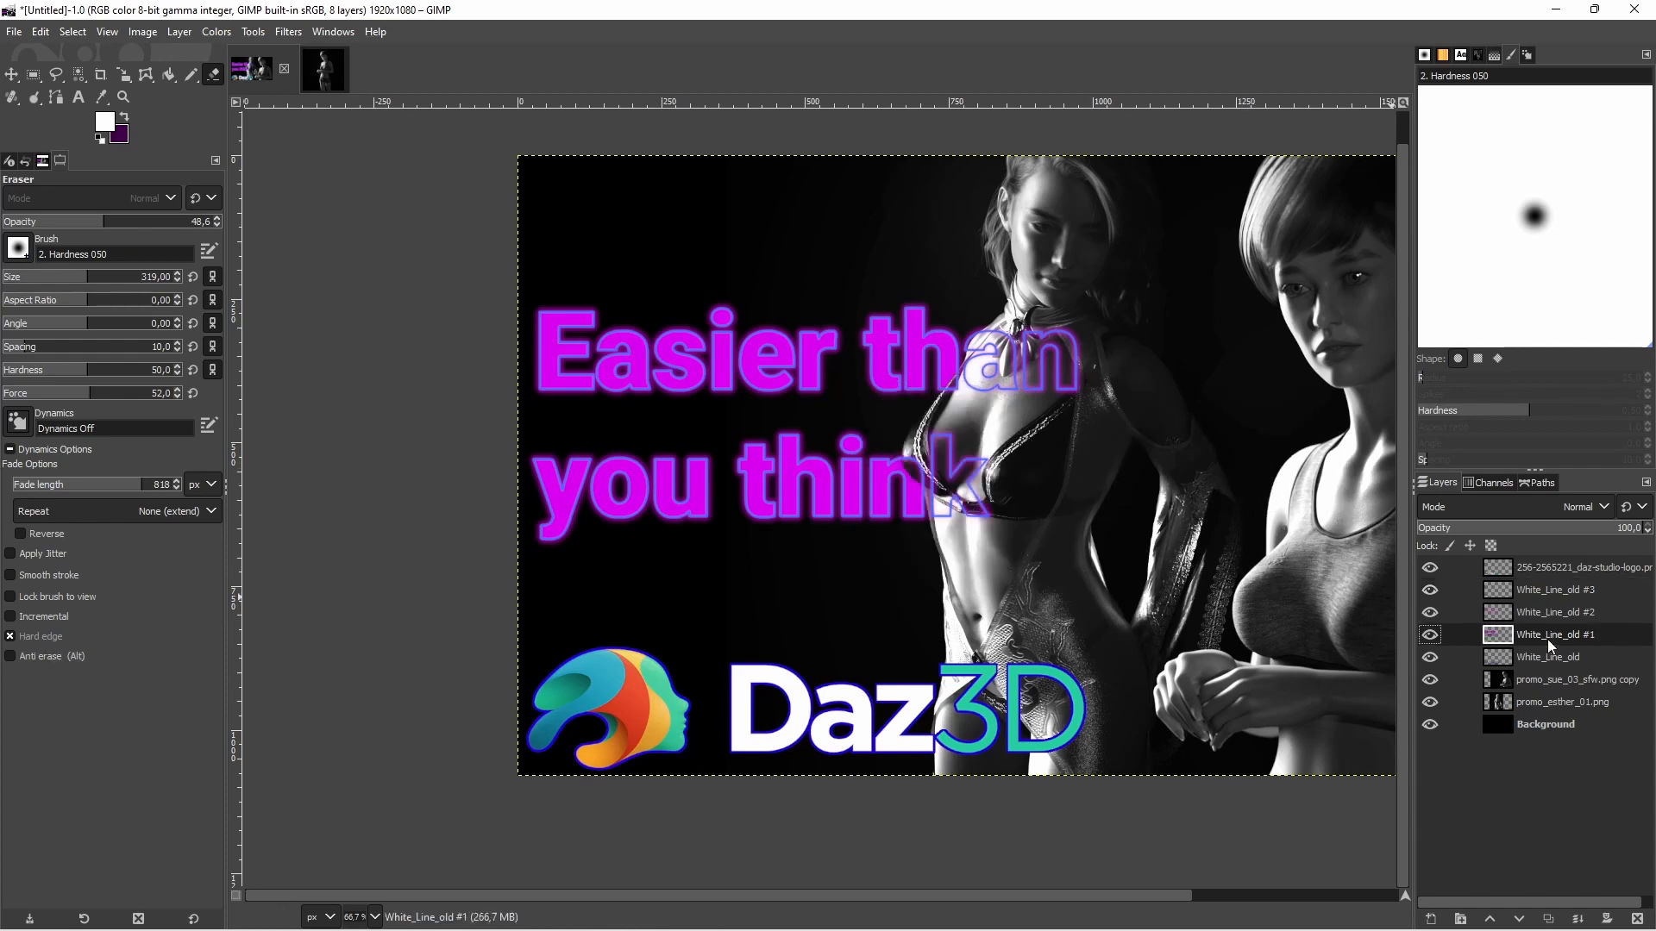
click(952, 479)
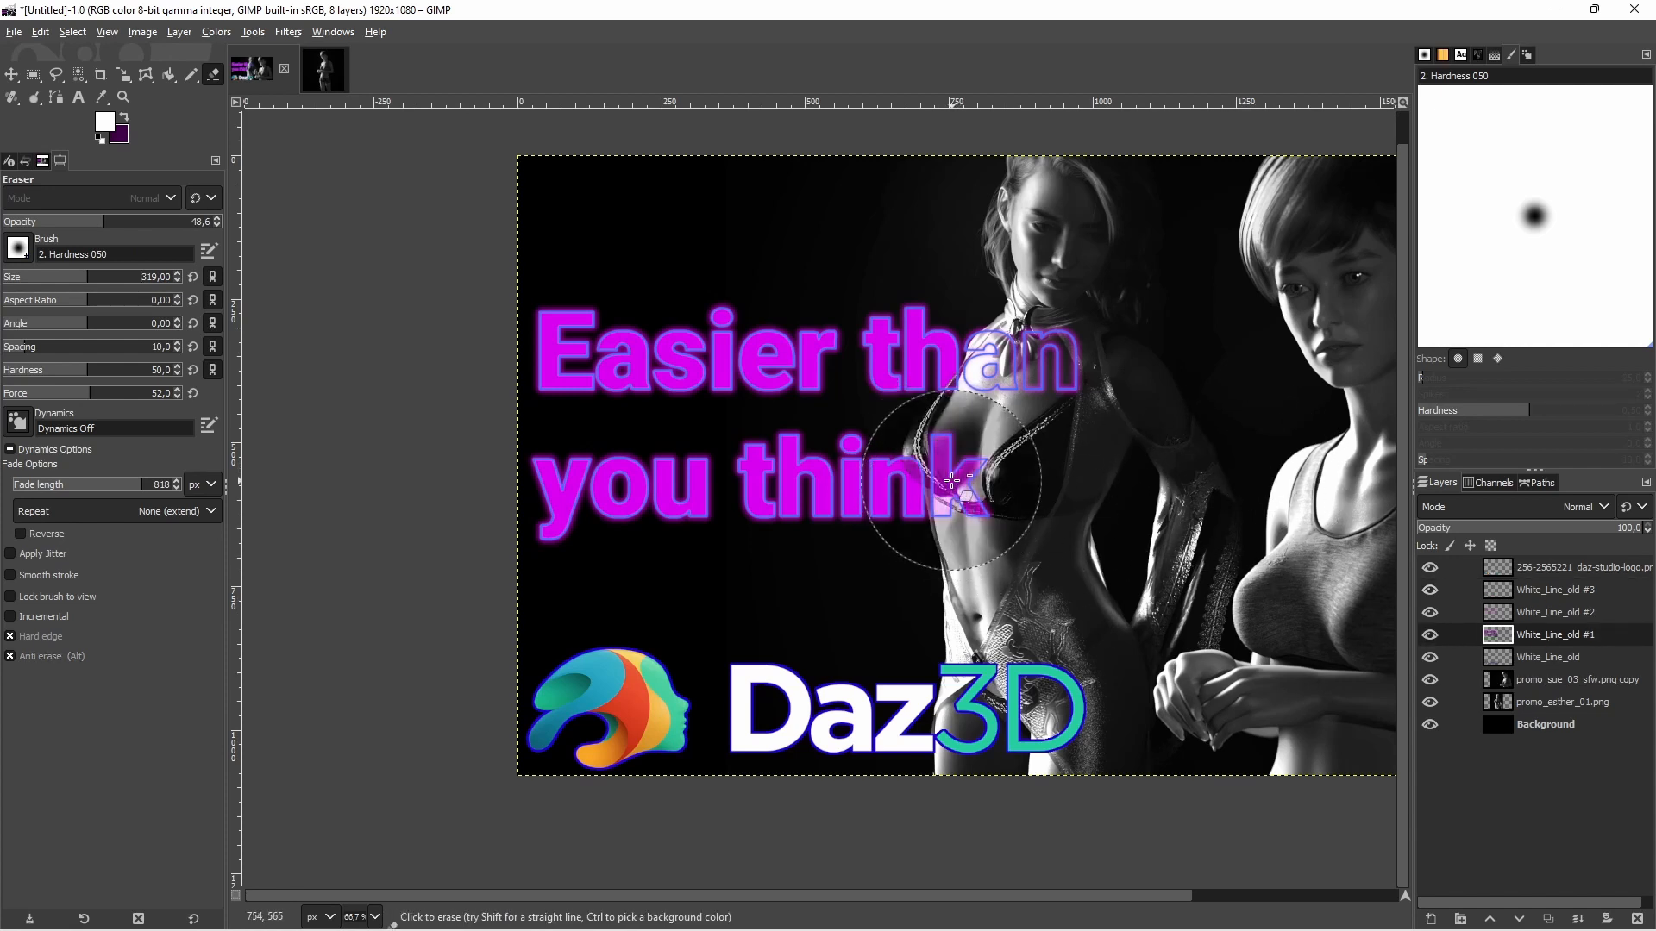
key(ctrl+z)
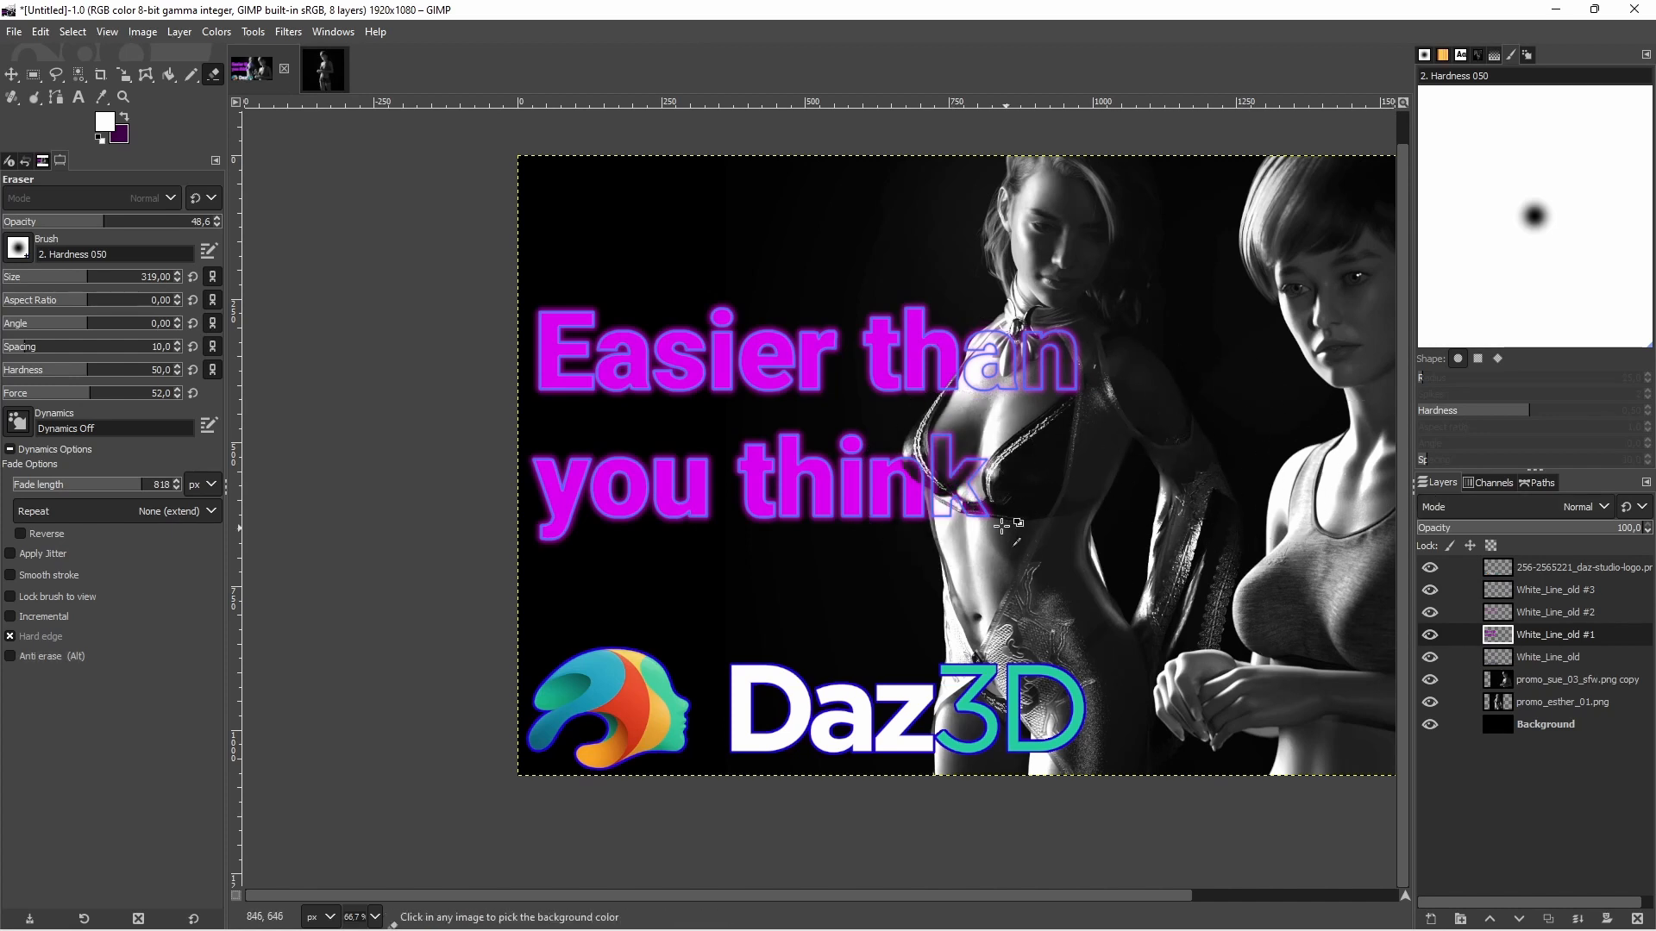
Examine the title's outline, glow and erased letters over the figure up close and in the whole composition
scroll(990, 509, up, 1)
scroll(990, 509, up, 2)
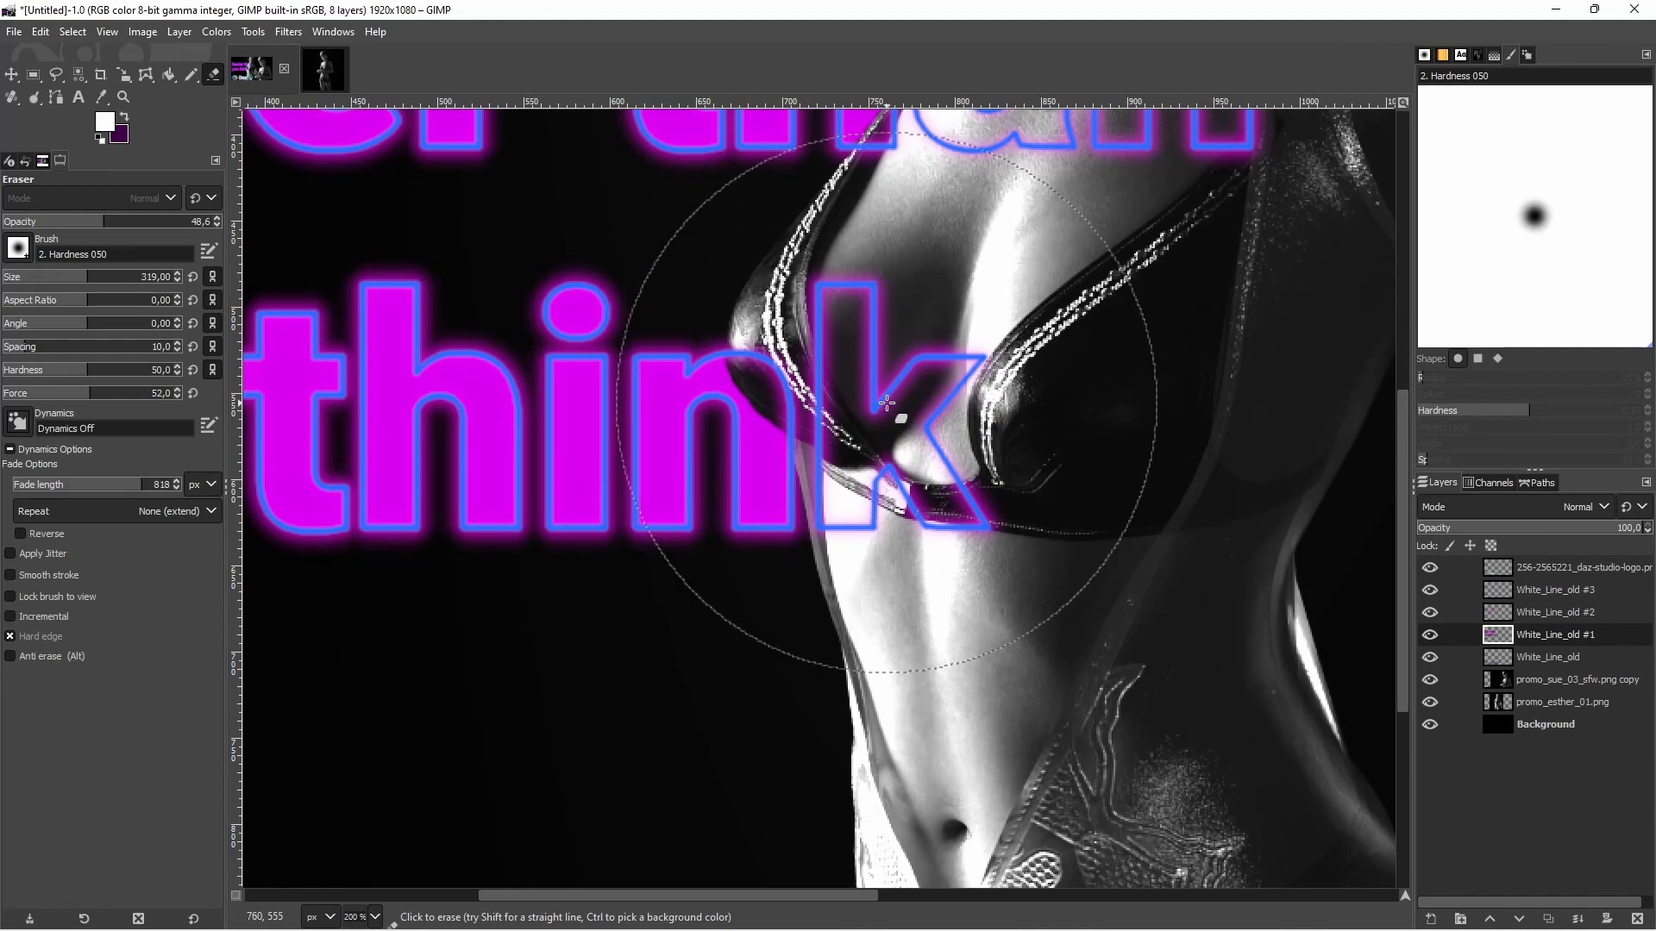
scroll(787, 315, up, 4)
scroll(781, 319, down, 2)
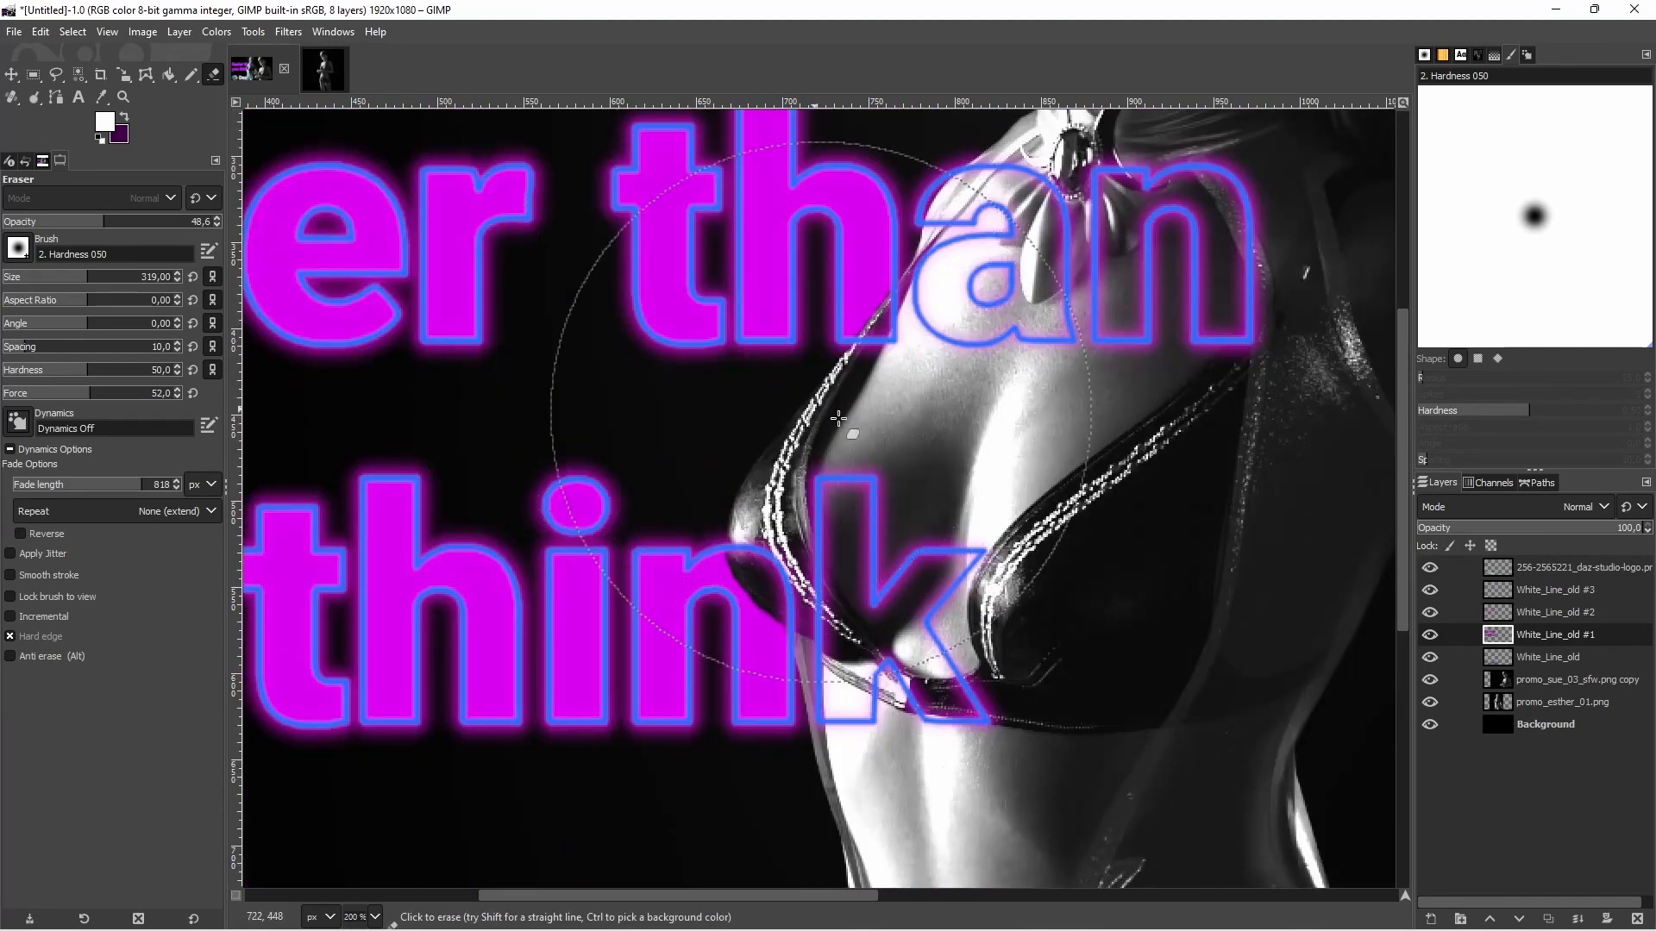
scroll(885, 438, down, 2)
scroll(885, 438, down, 2)
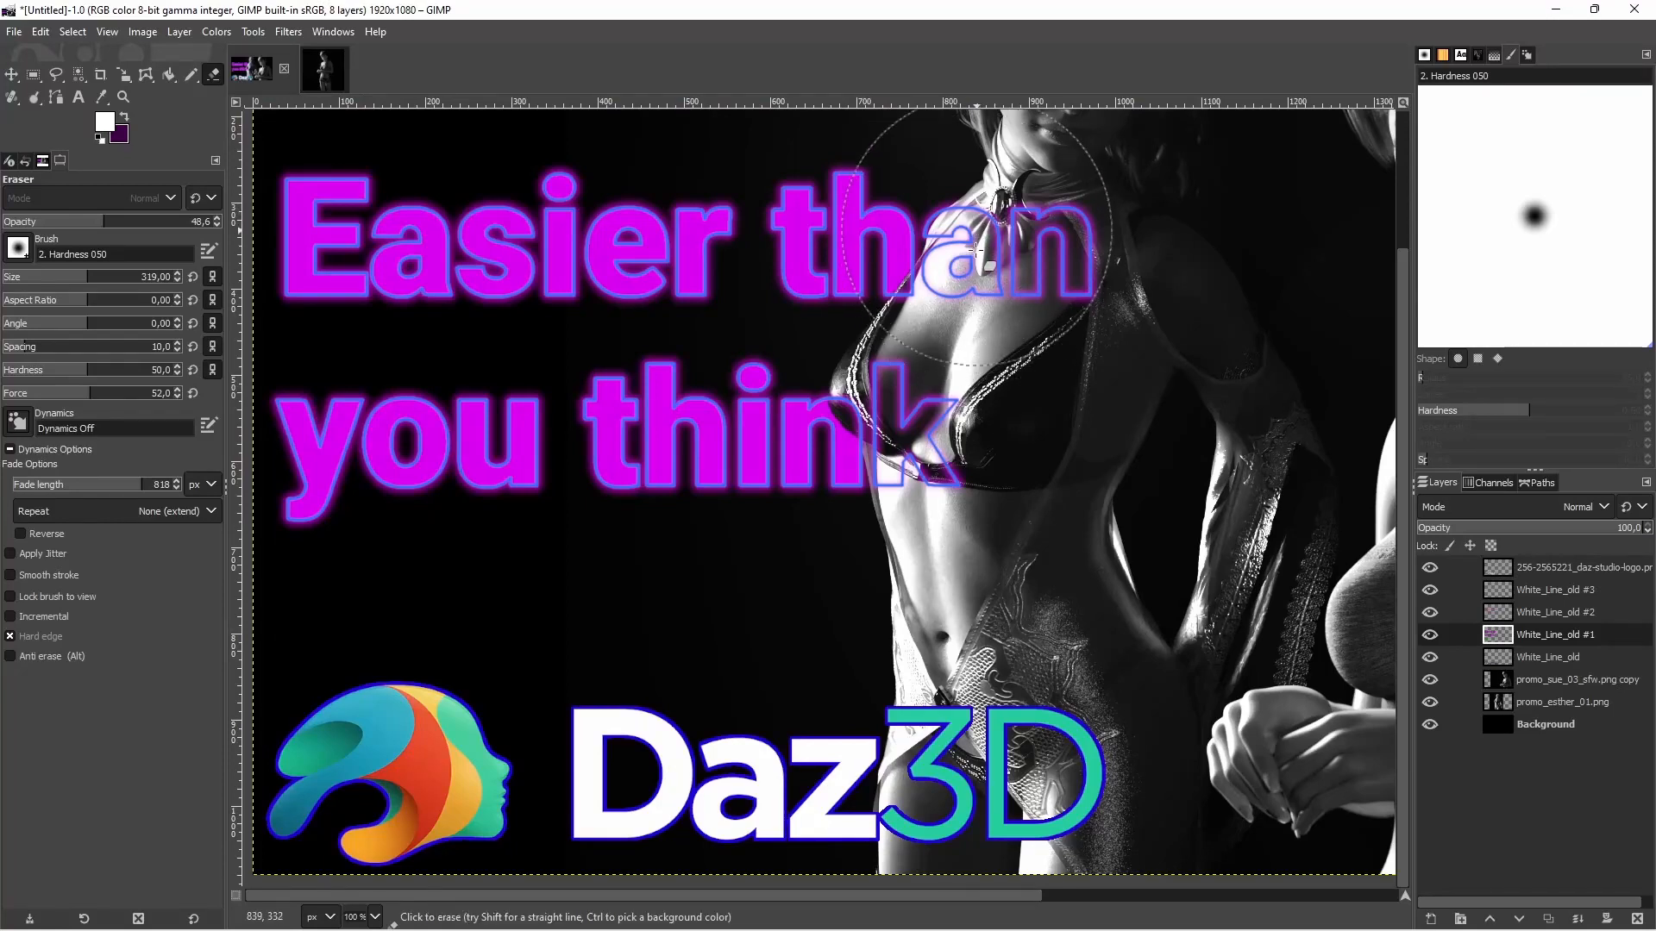
scroll(1034, 385, down, 1)
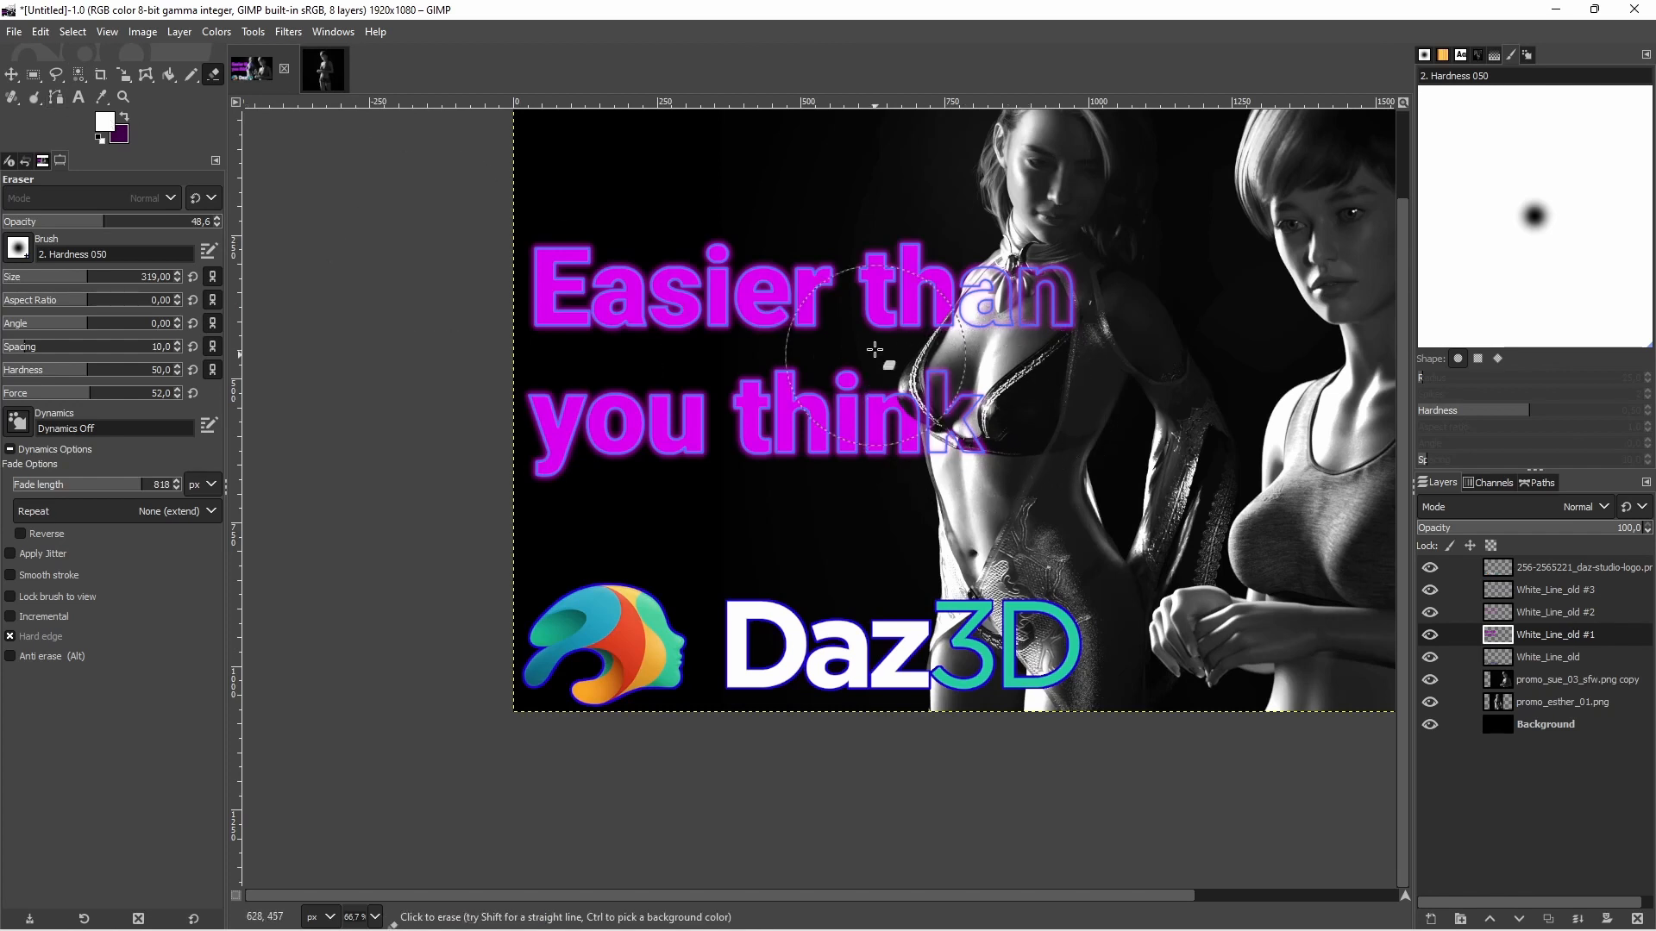
scroll(1238, 441, down, 1)
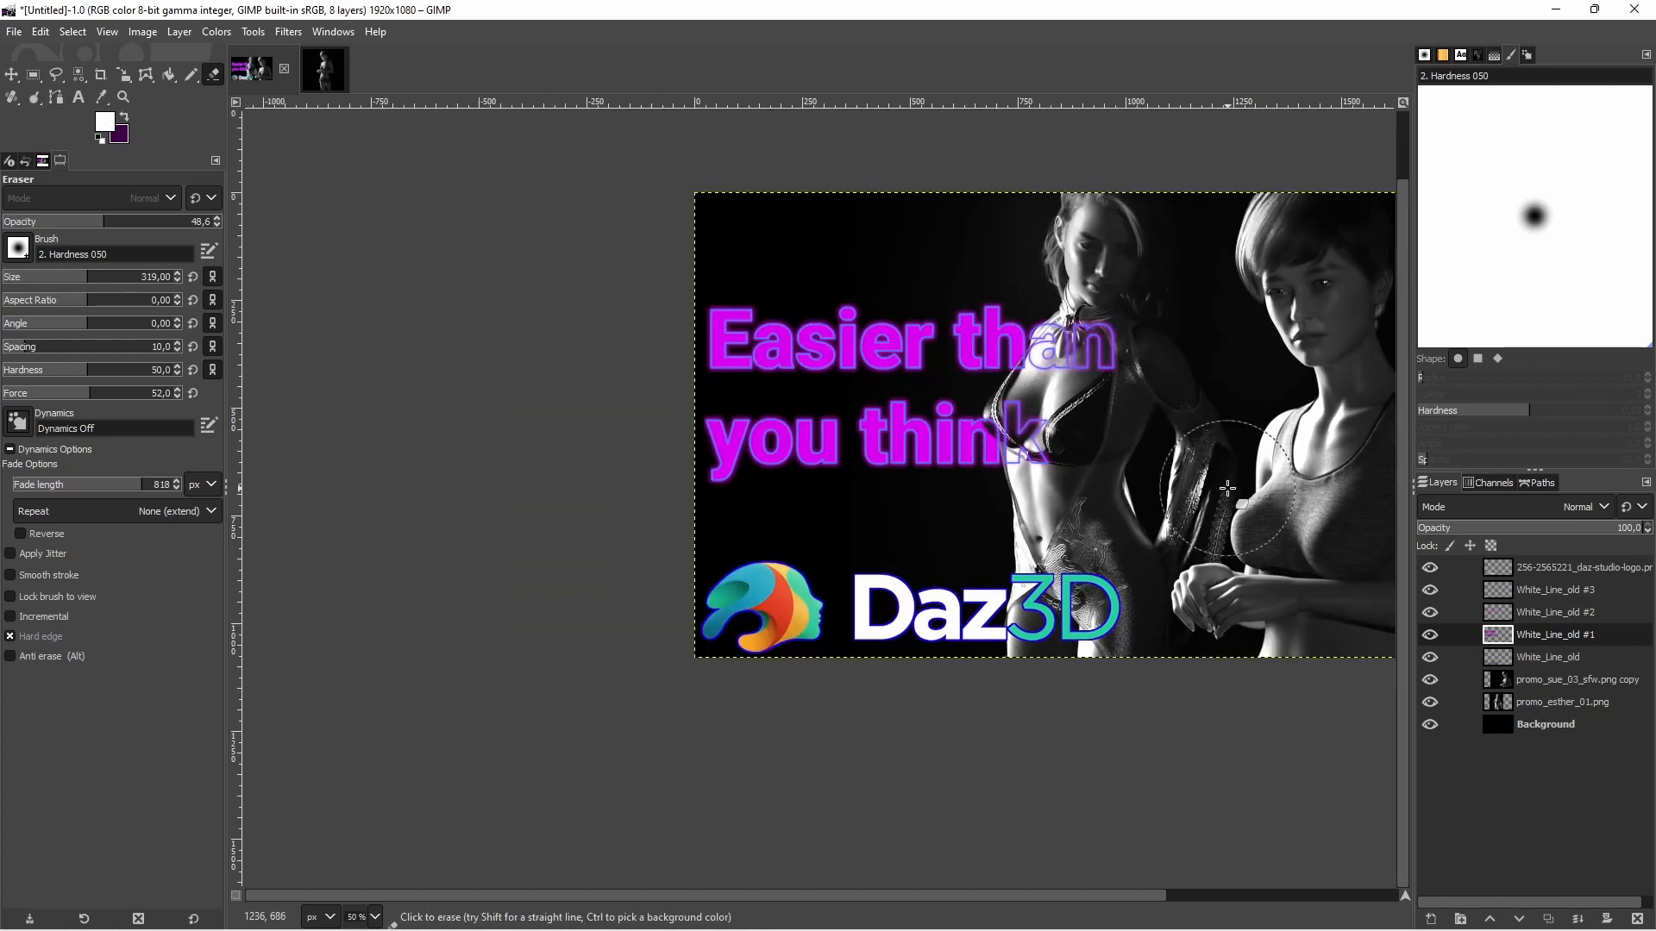
Merge the White_Line_old #2 and White_Line_old #3 layers down into White_Line_old #1
click(1549, 616)
click(1539, 595)
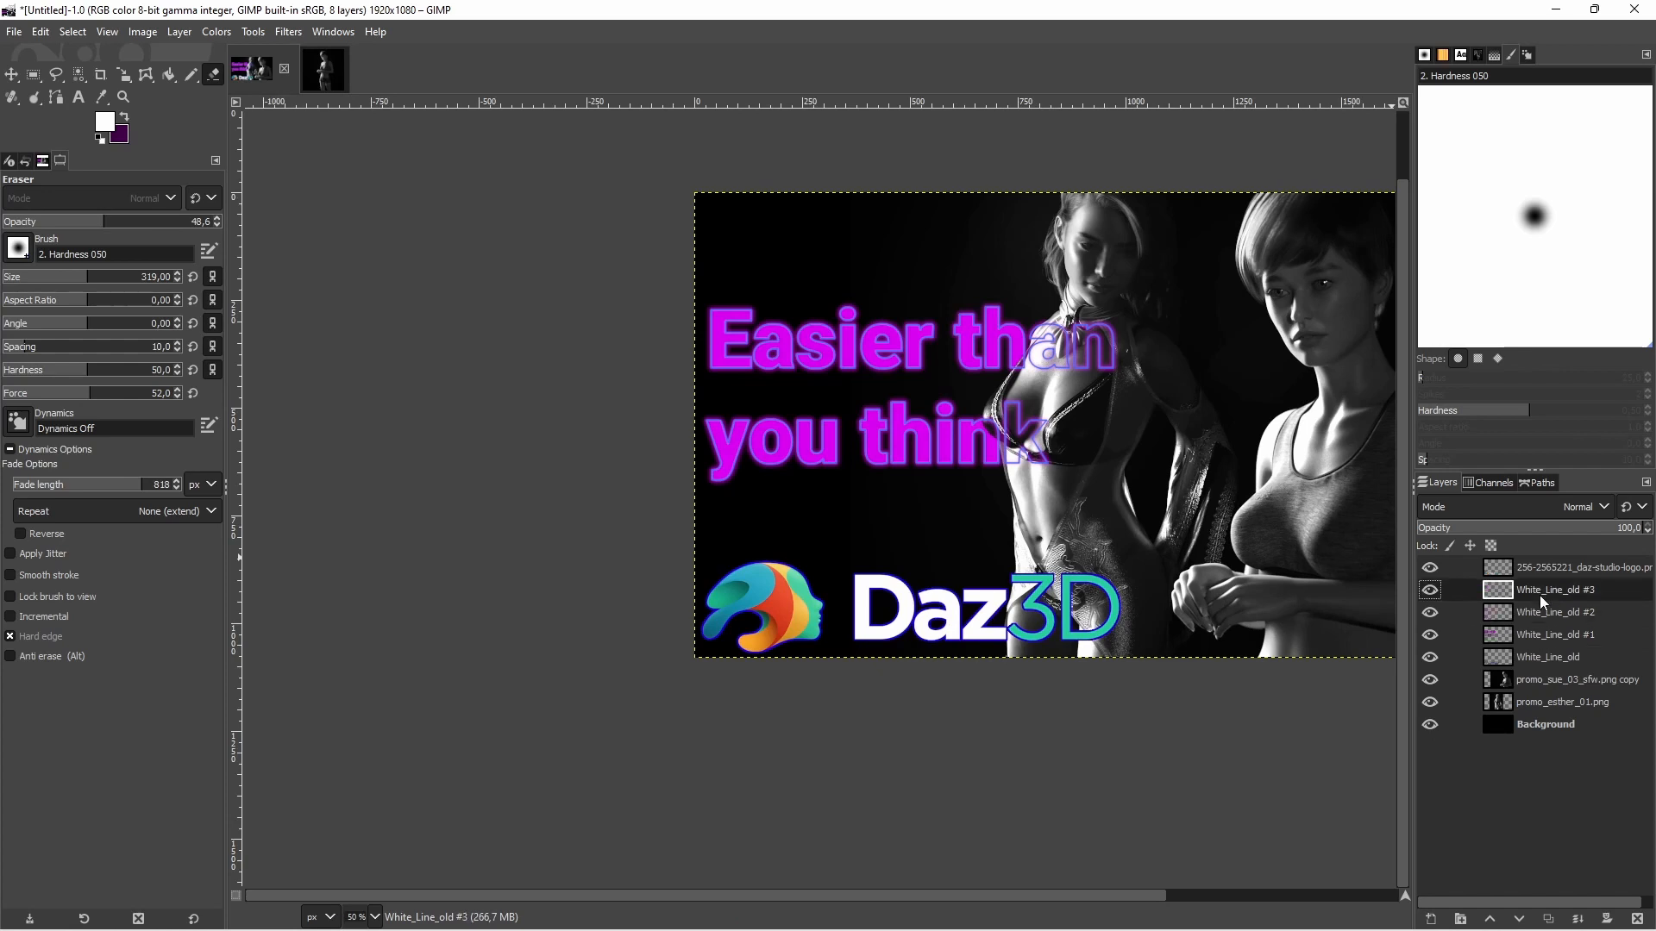
click(1549, 611)
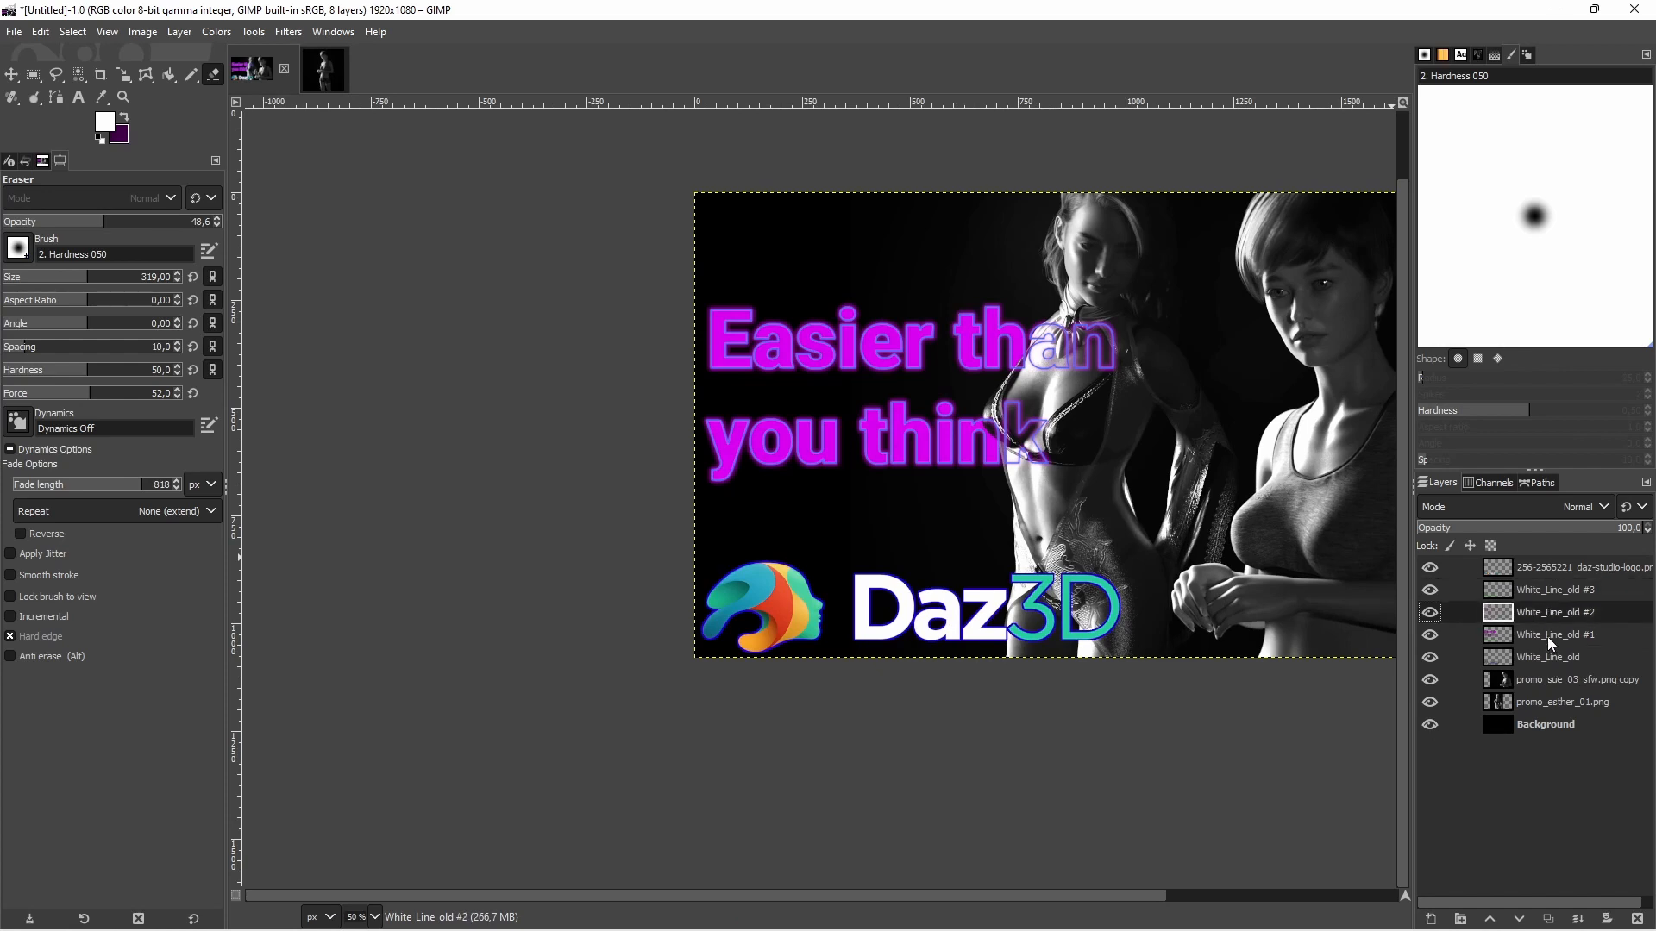
click(1577, 919)
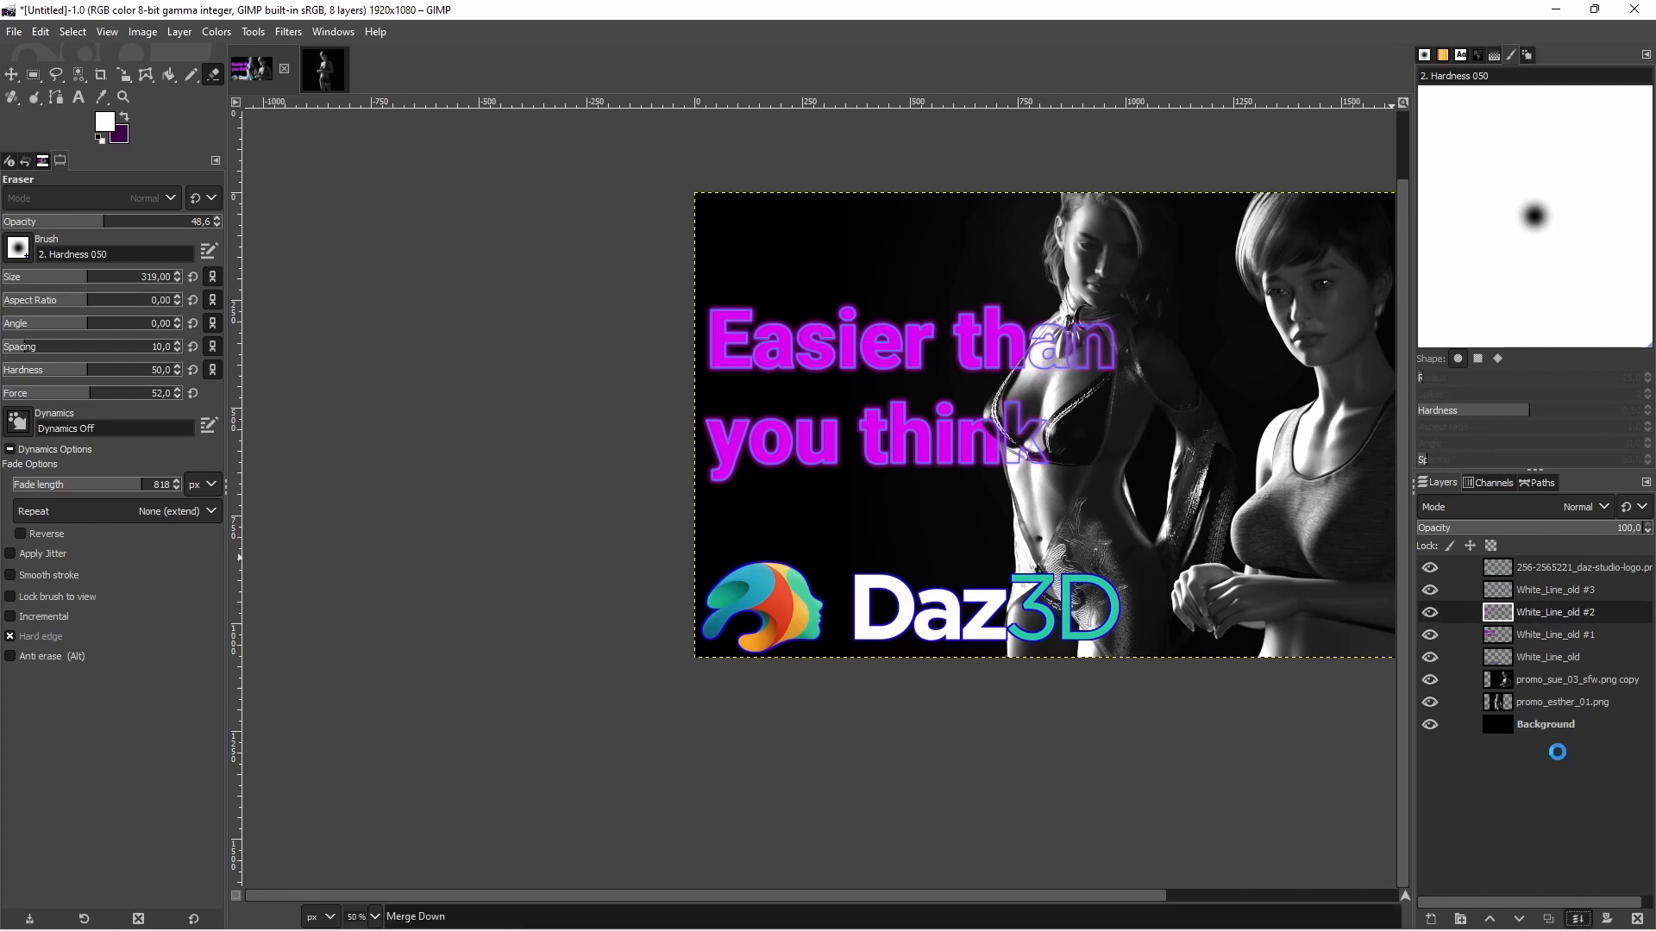
click(1526, 589)
click(1577, 918)
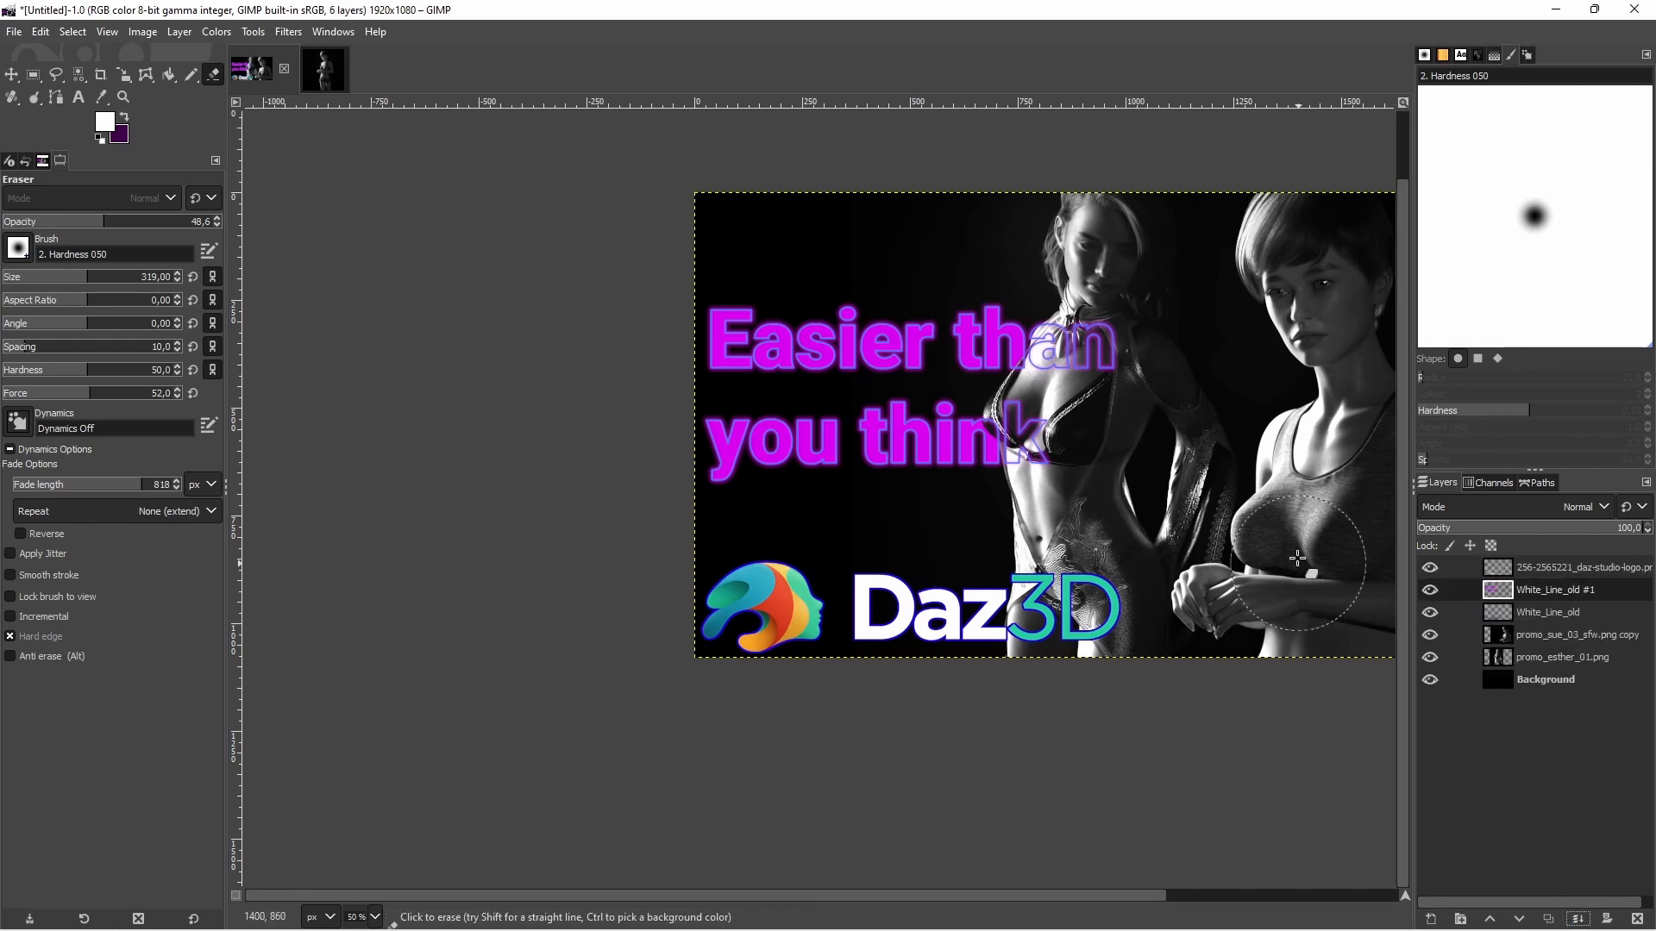
Start a Drop Shadow on the merged title layer White_Line_old #1 with the X and Y offsets set to 0
click(288, 32)
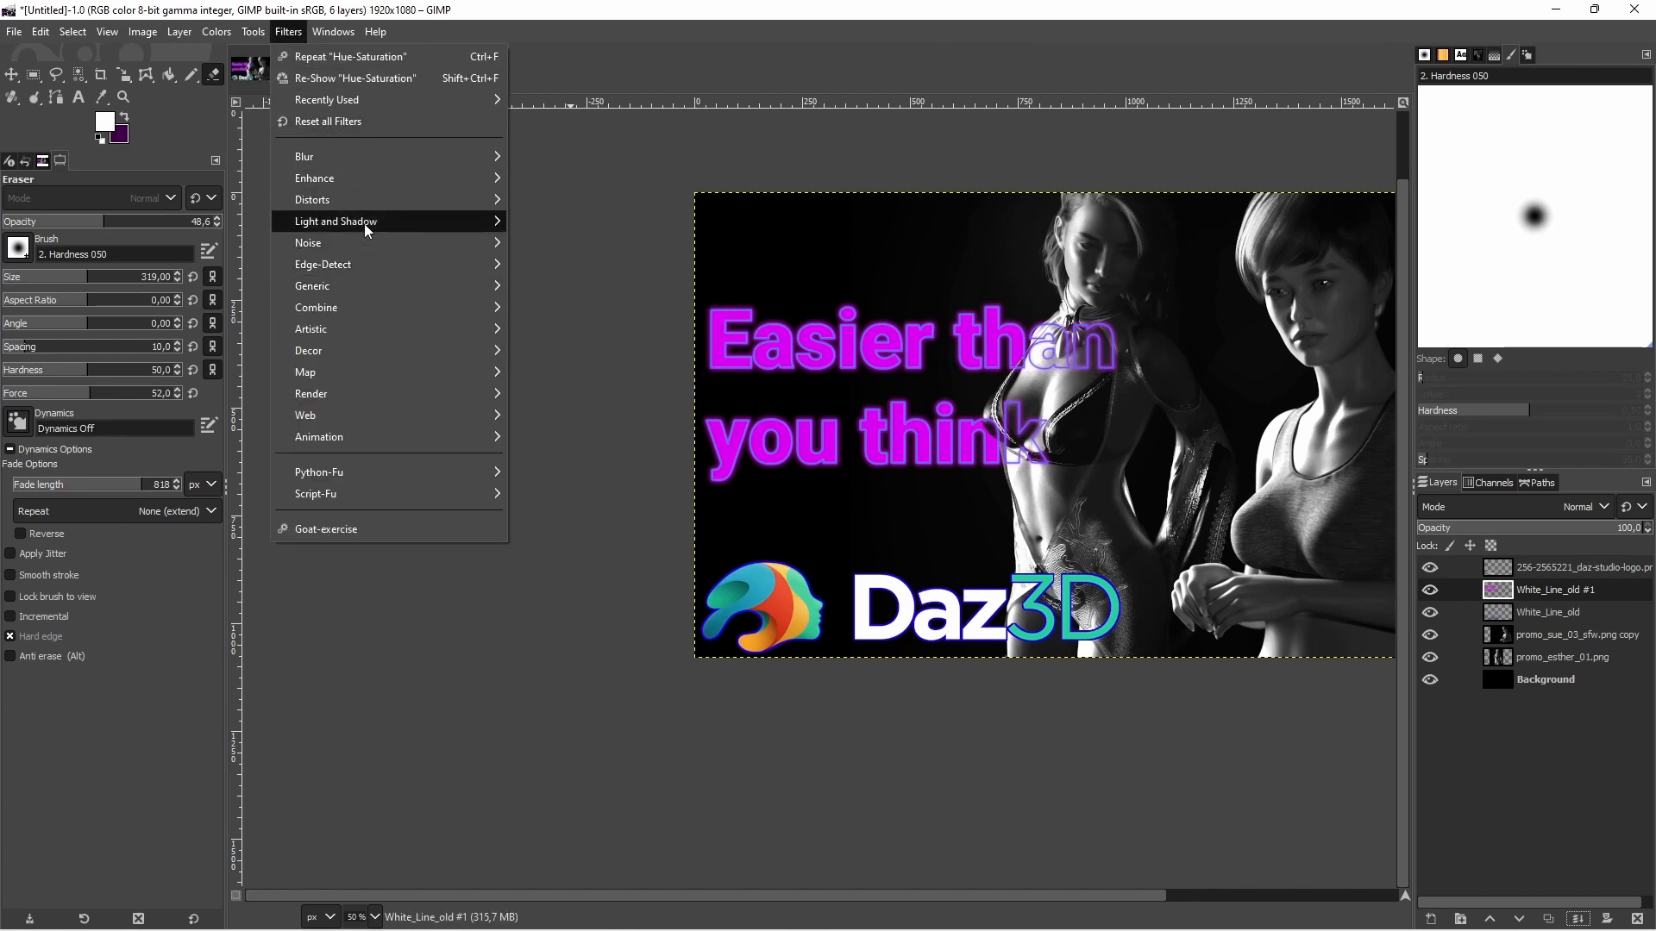
mouse_move(364, 224)
click(614, 362)
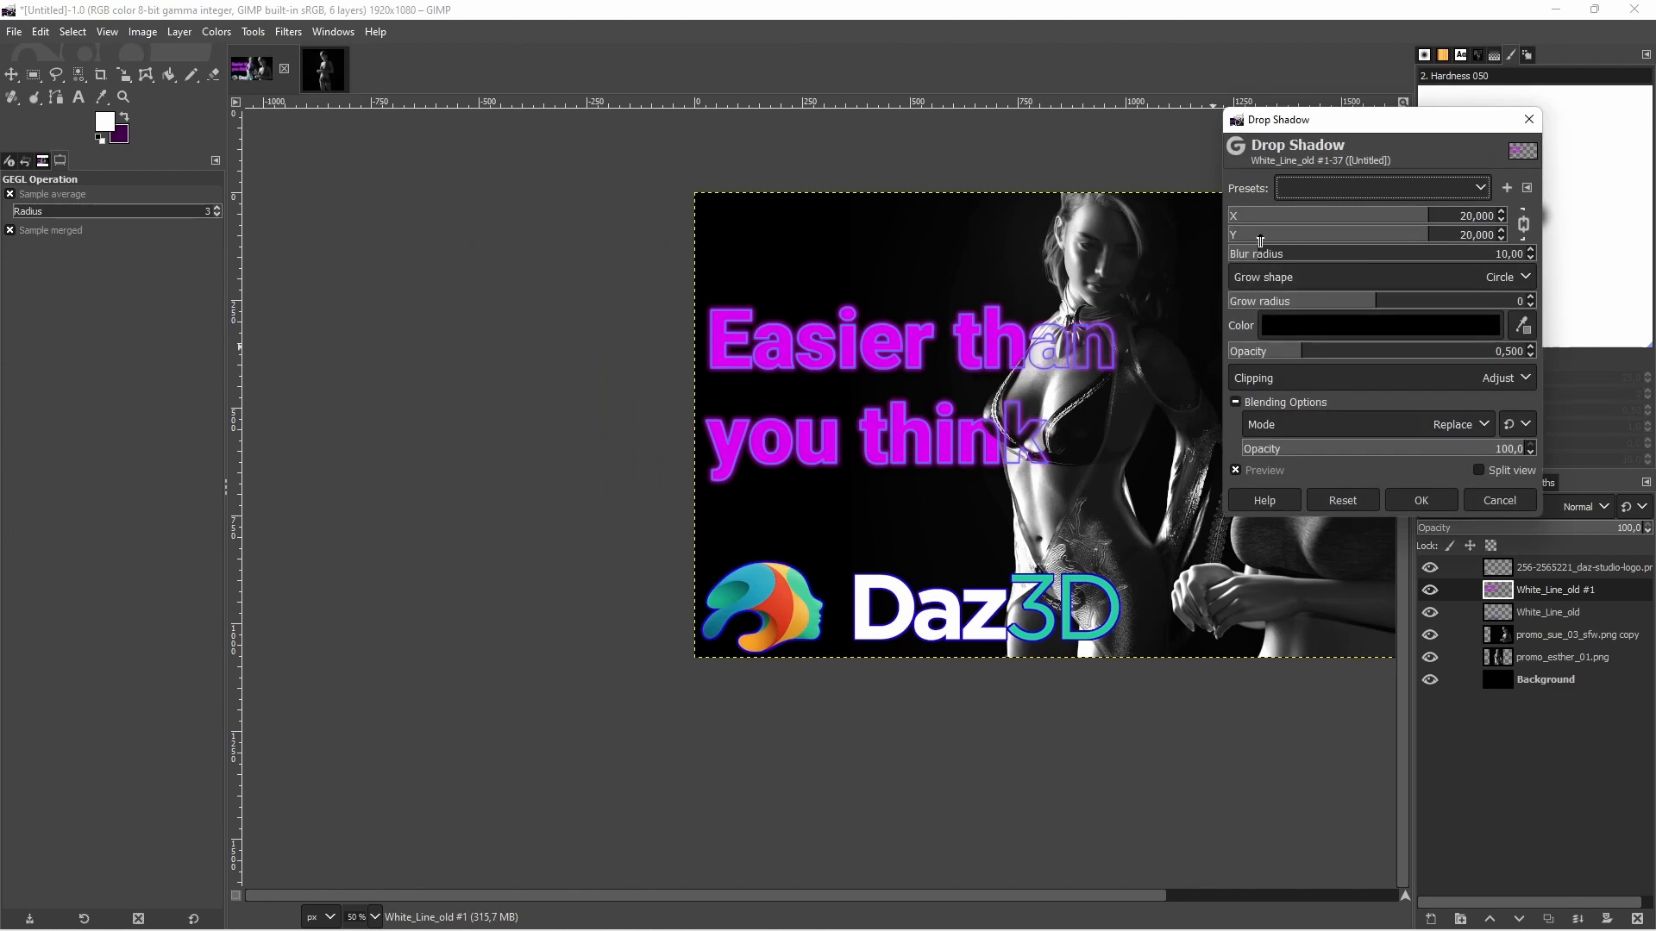
double_click(1479, 218)
text(0)
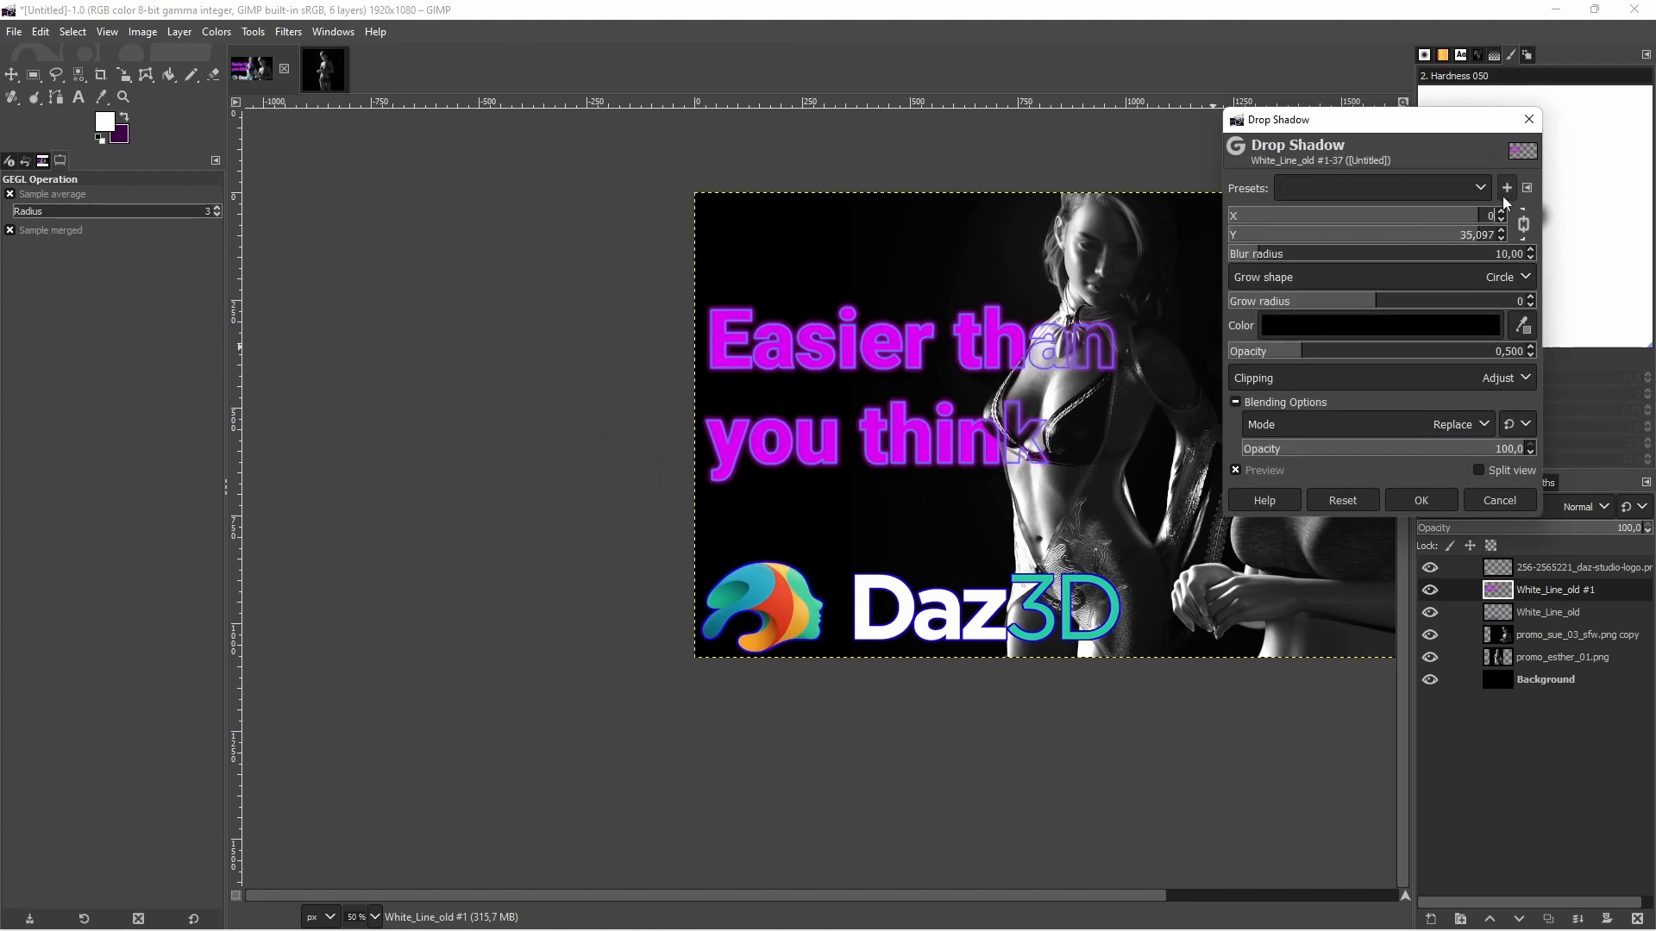
key(Return)
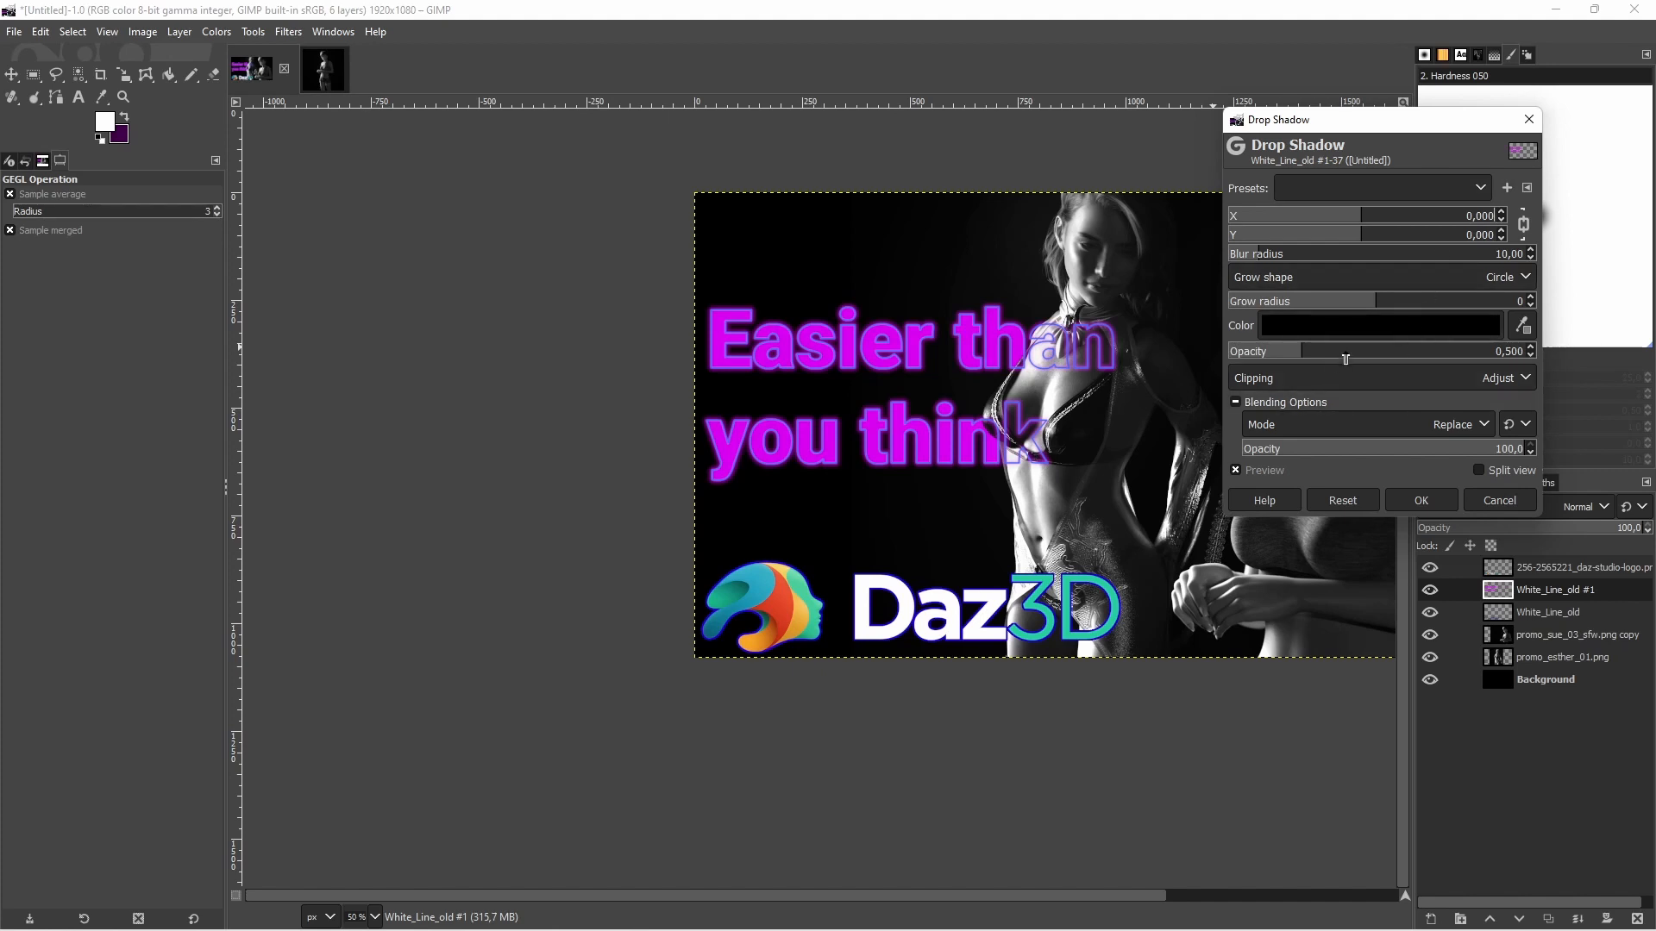
Try the black title shadow with opacity 1.826 and blur radius 0, comparing the title with and without the preview
drag(1345, 355, 1499, 354)
click(1282, 470)
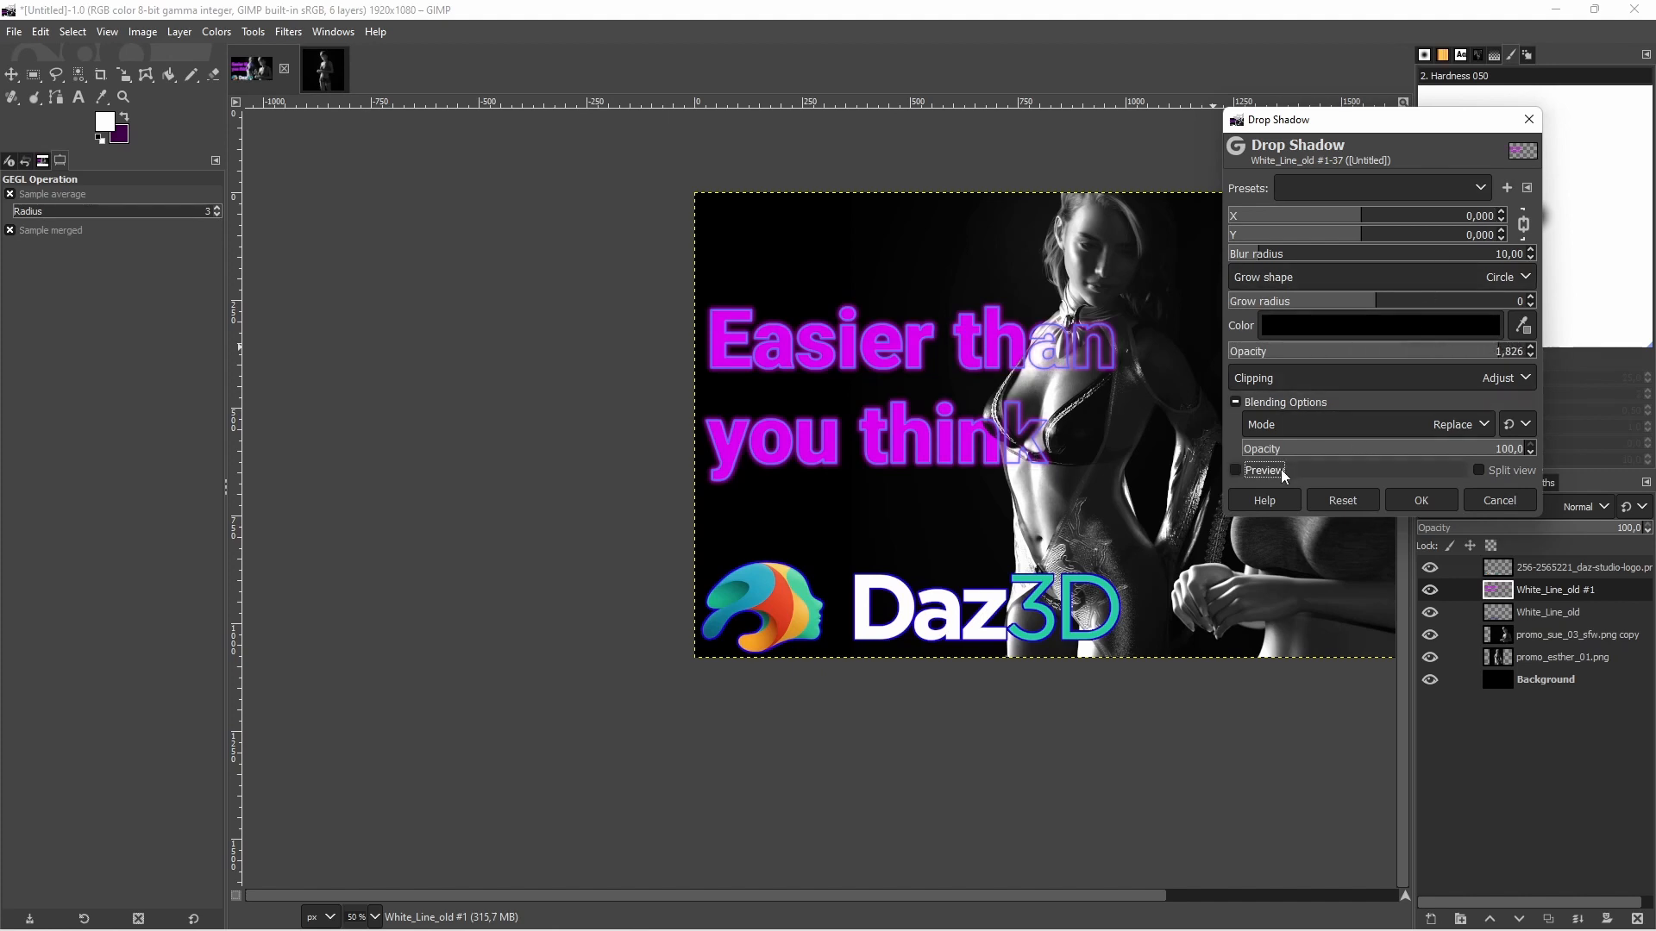
click(1282, 470)
click(1282, 470)
click(1281, 470)
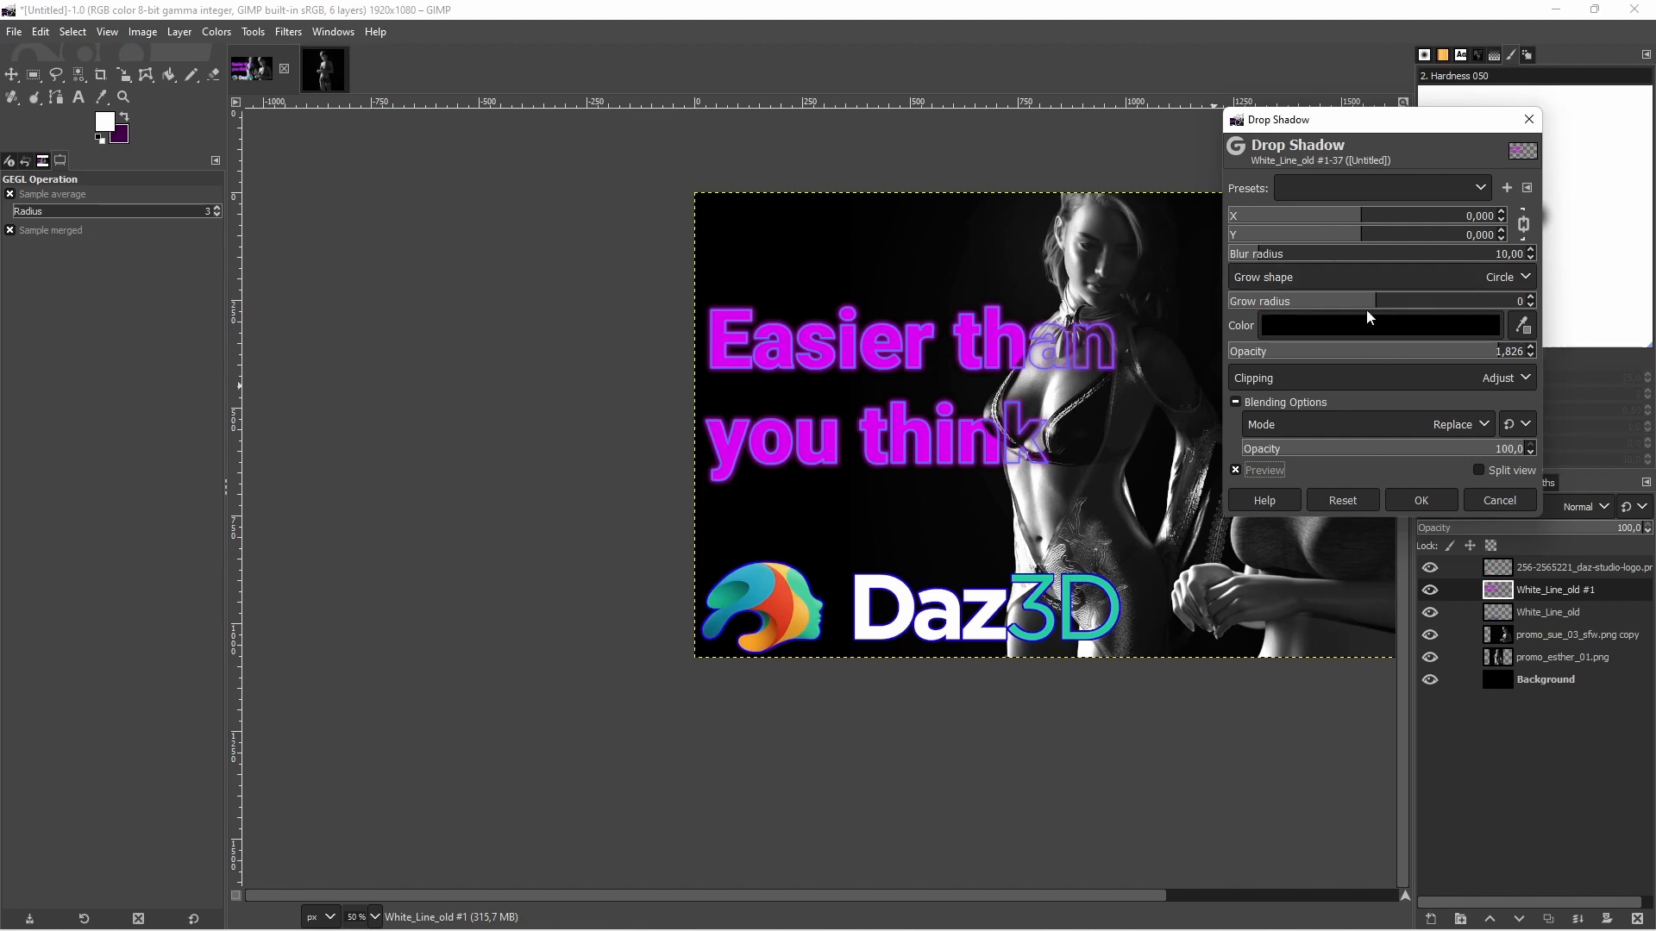
drag(1288, 261, 1217, 261)
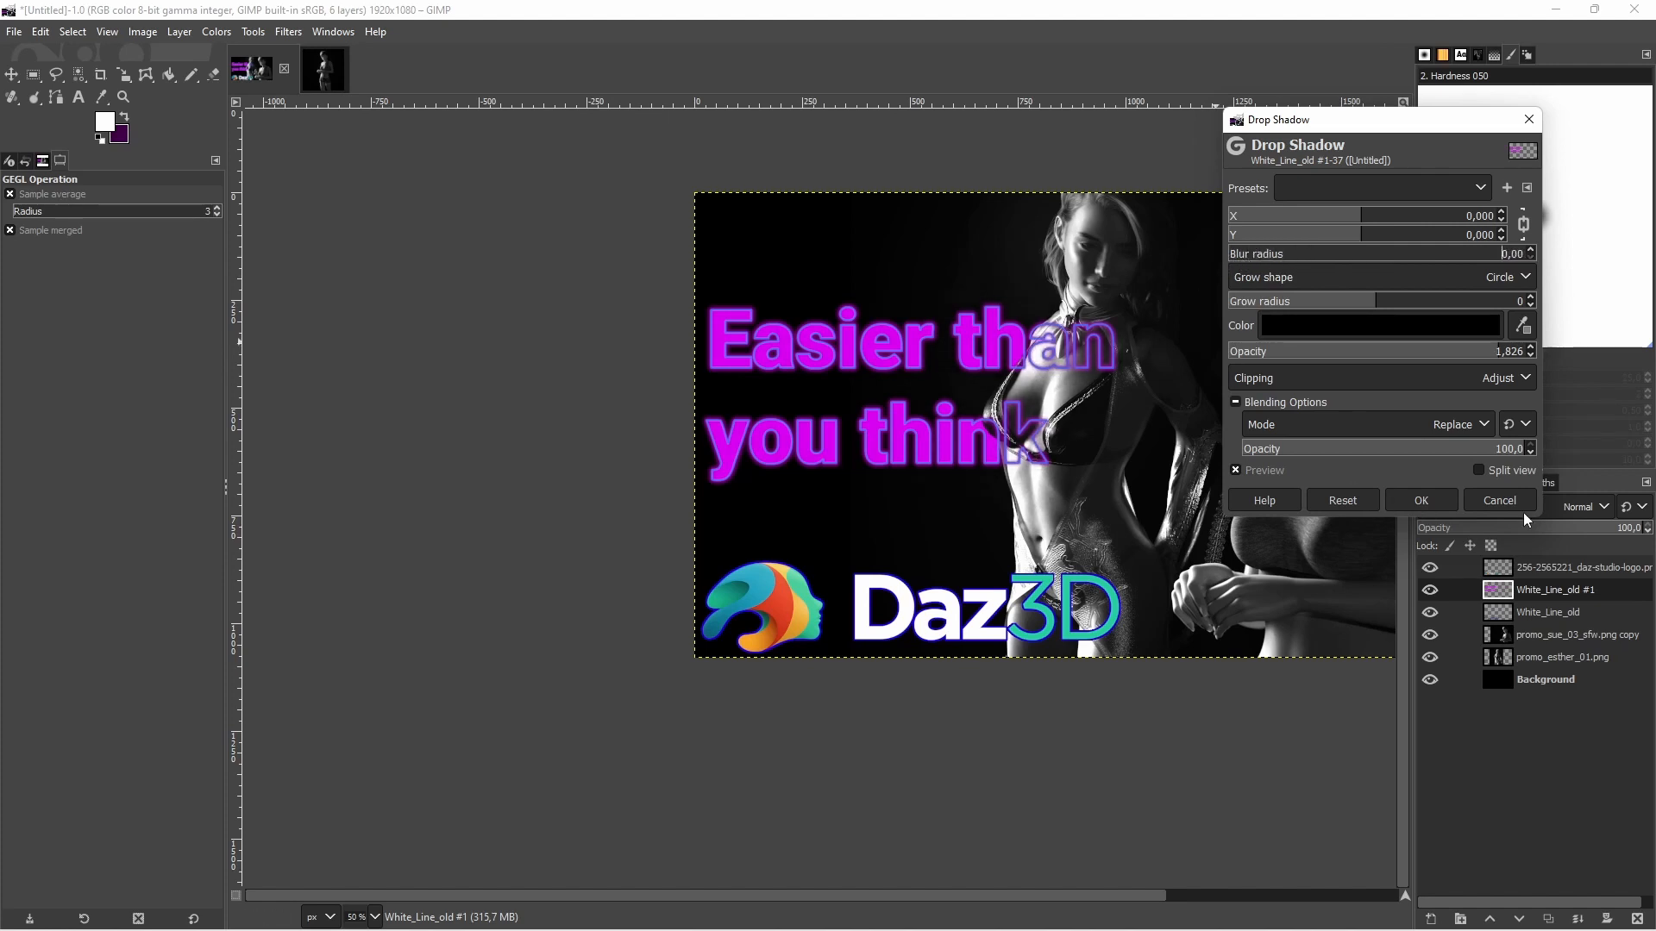
Change the title shadow's colour to white and raise its opacity to 2
click(1385, 329)
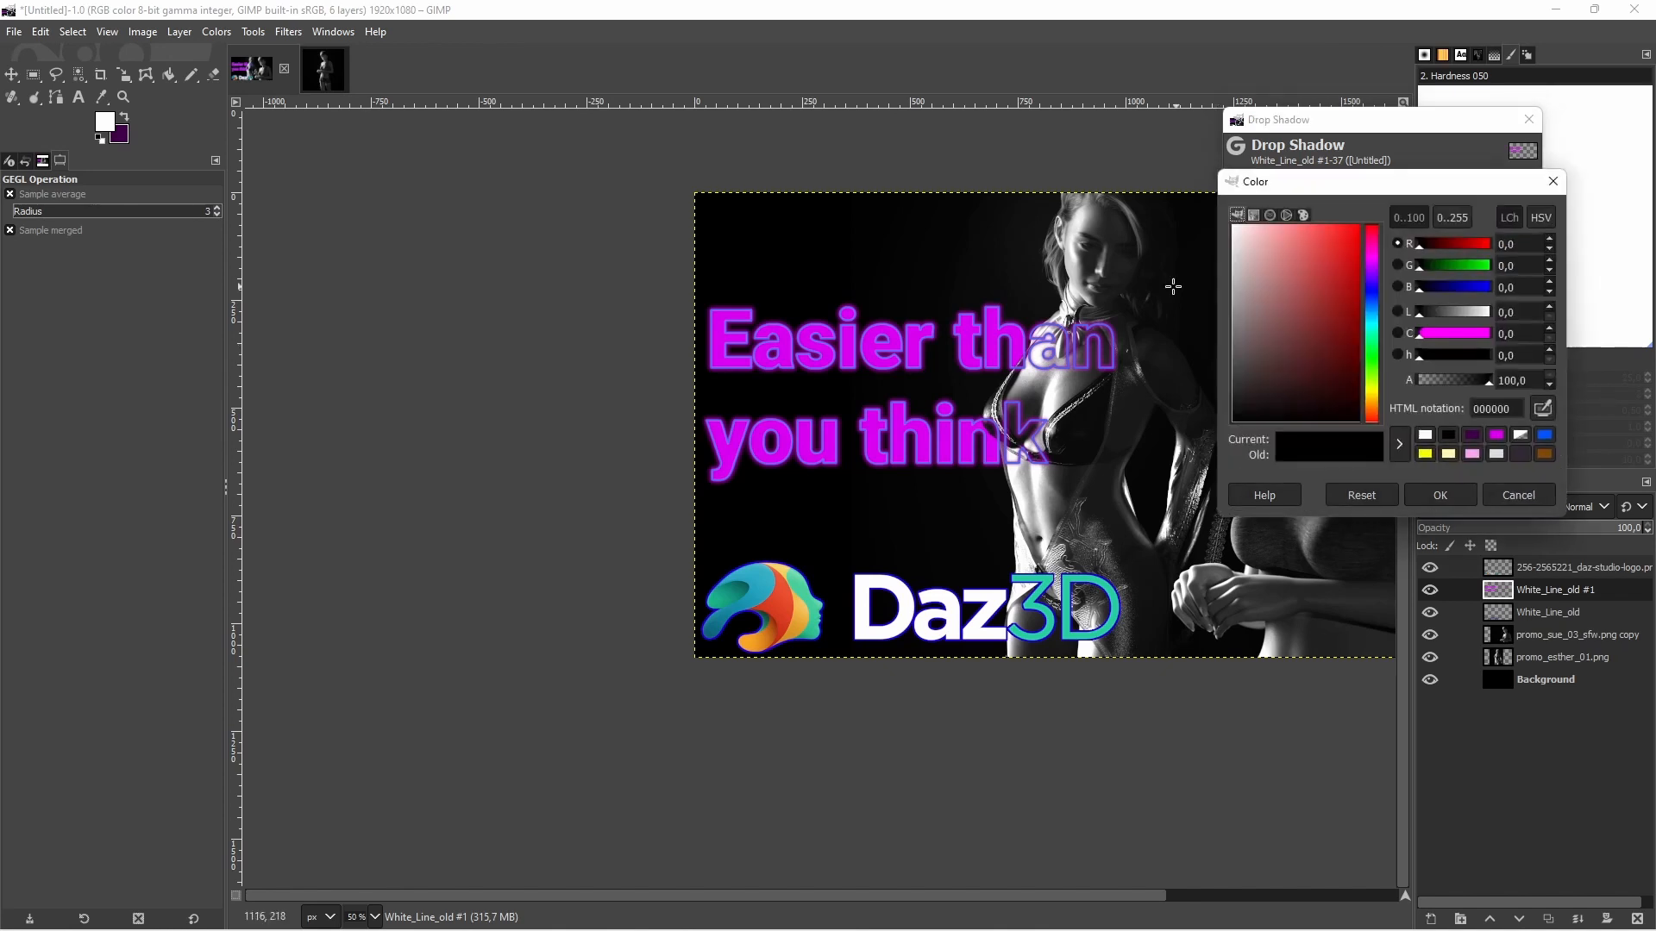
click(1424, 435)
click(1440, 496)
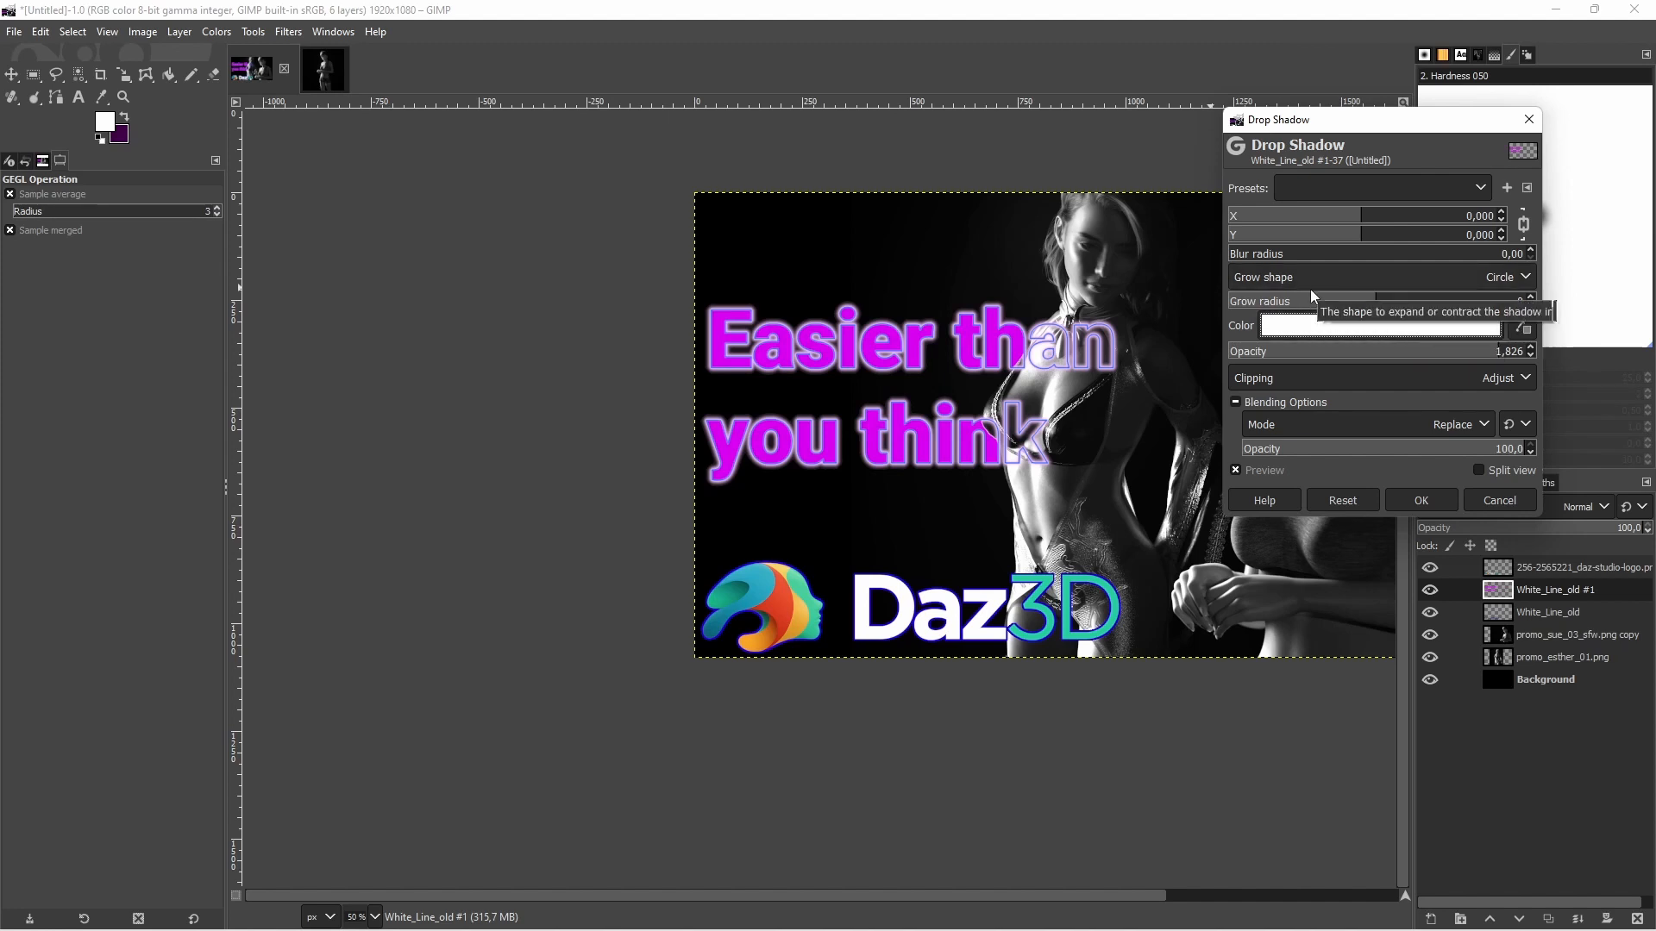
click(1412, 351)
drag(1412, 351, 1613, 348)
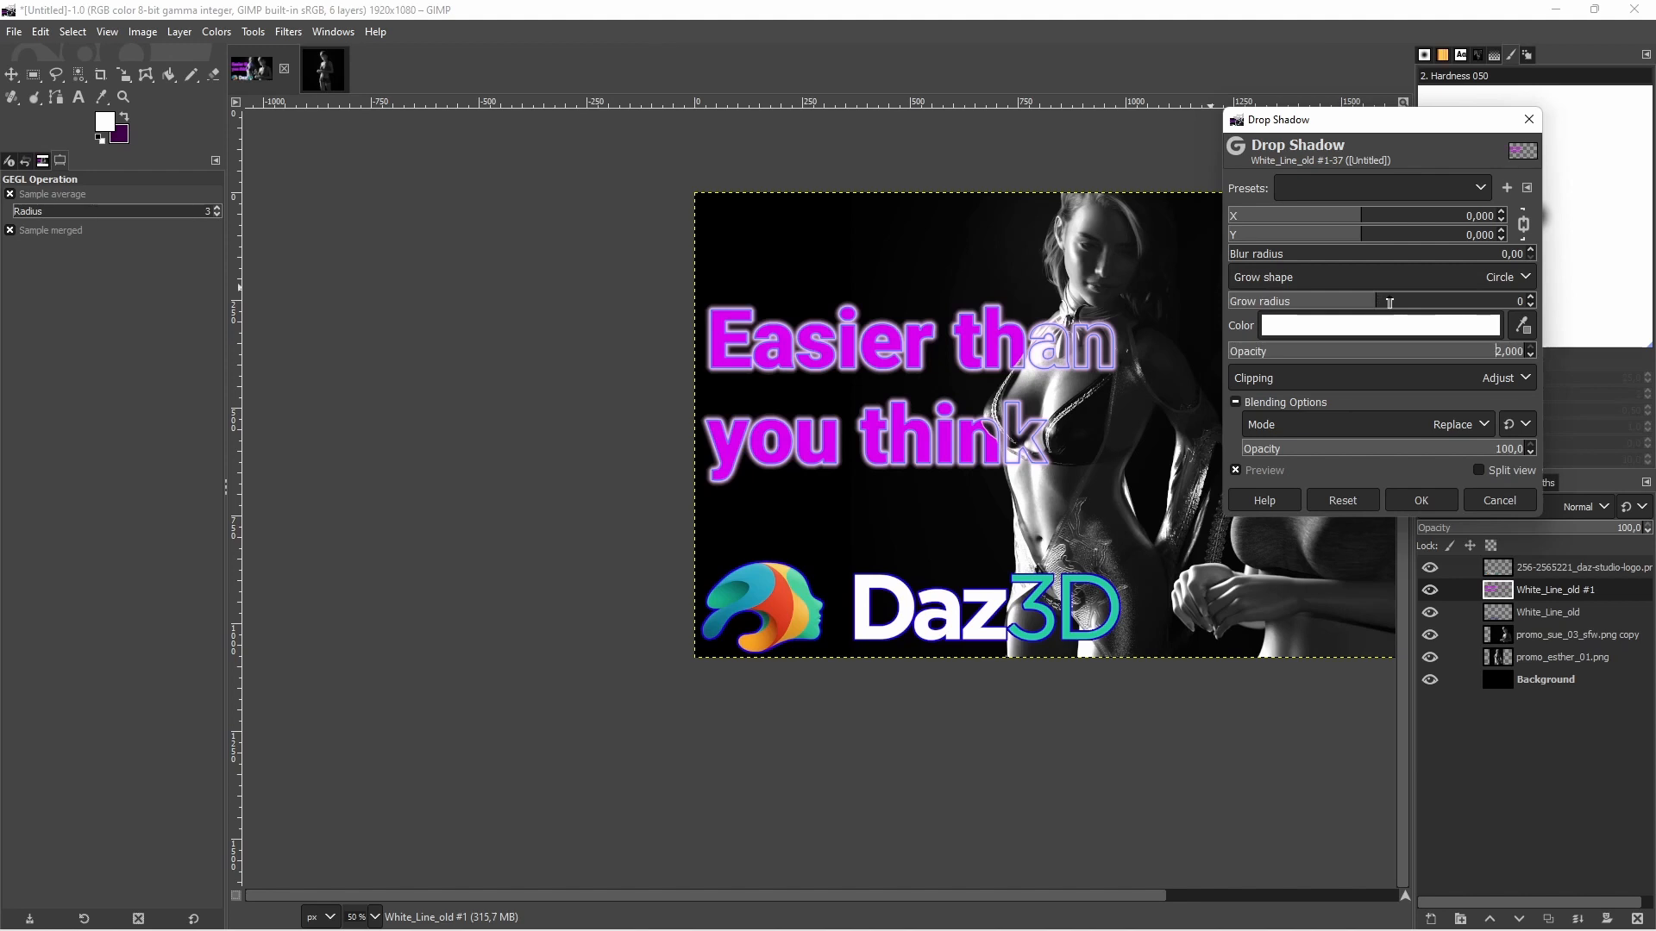
Set the white shadow's blur radius to 8.12, lower its opacity, and apply the Drop Shadow to the title
click(1328, 251)
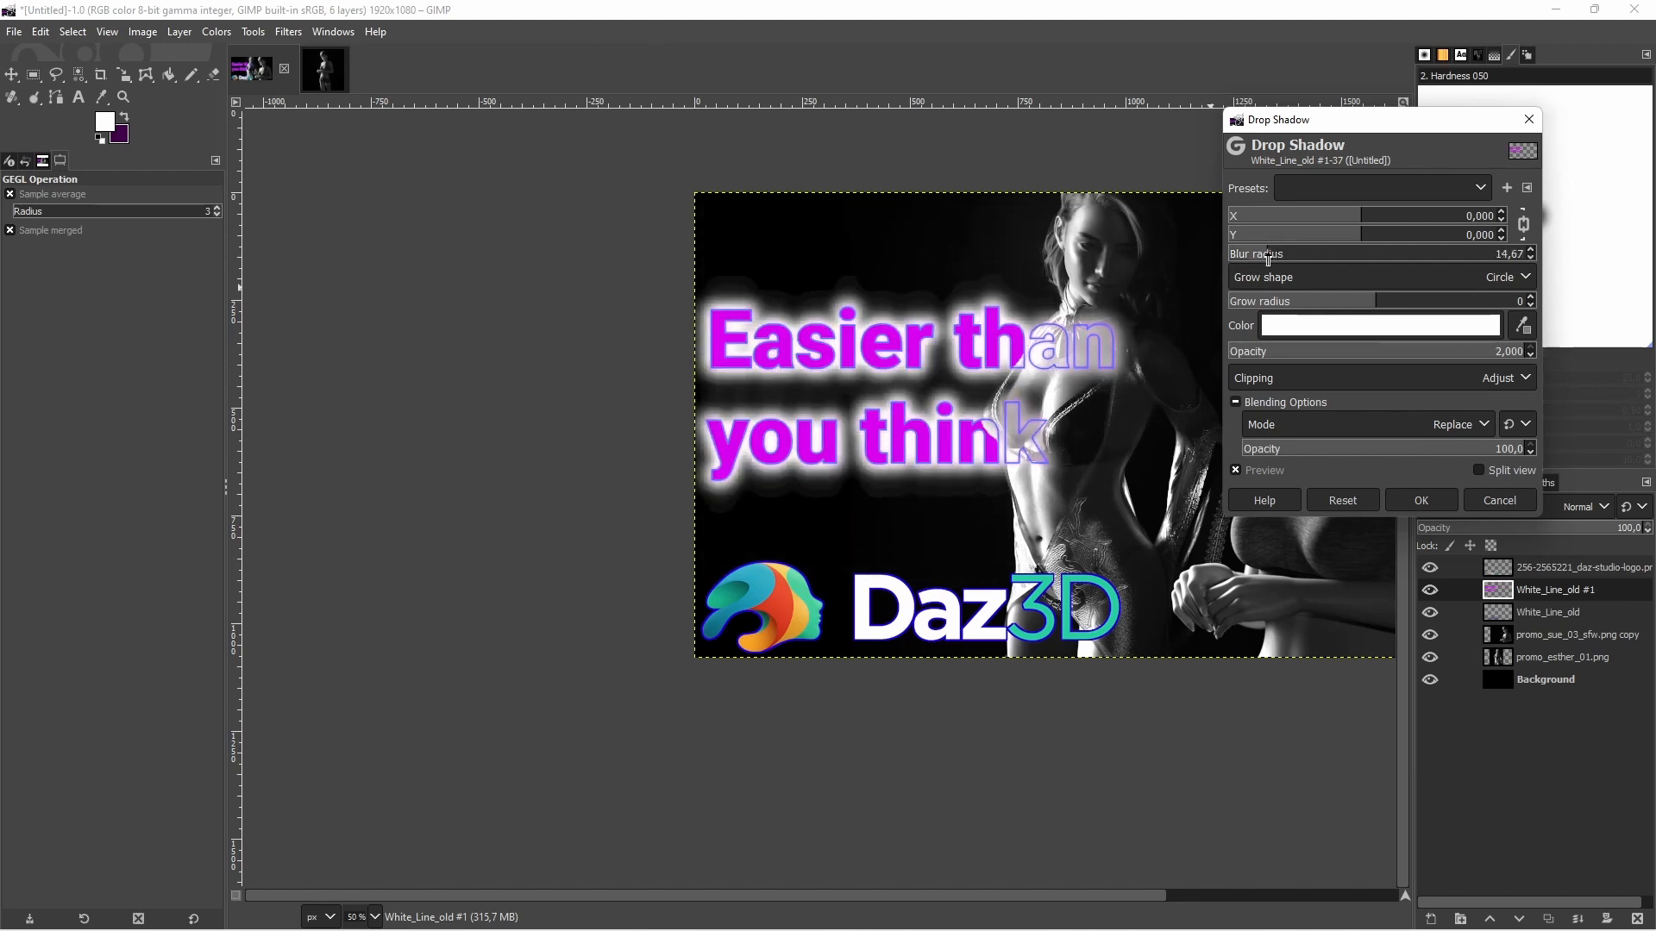
drag(1268, 258, 1250, 253)
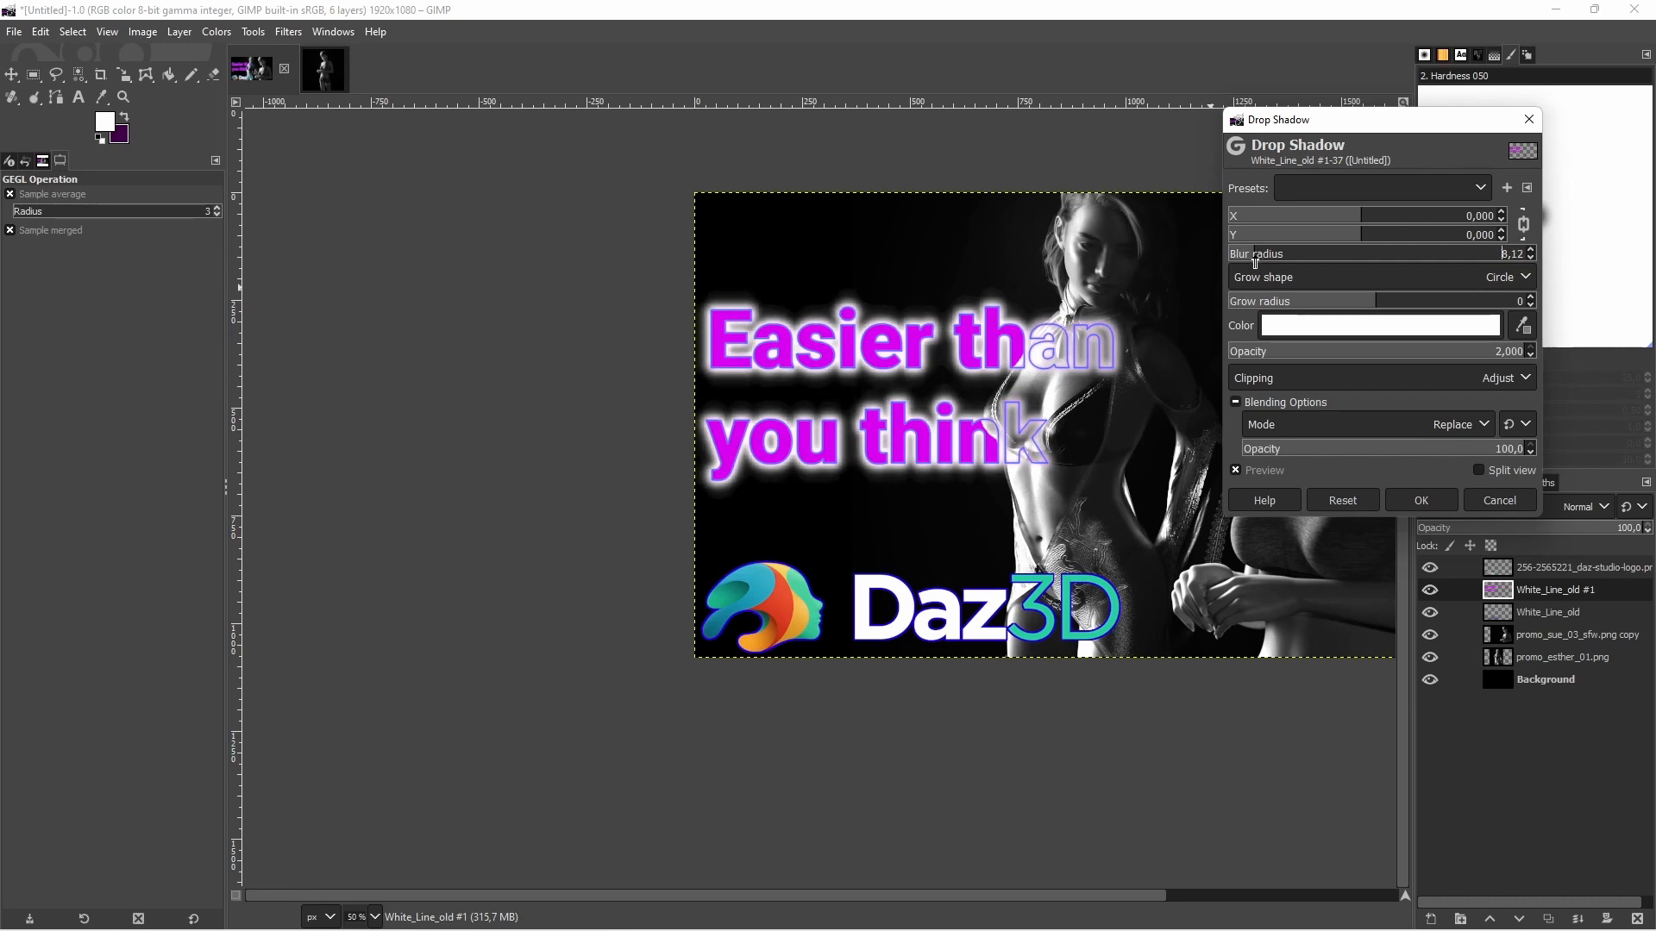
click(1417, 354)
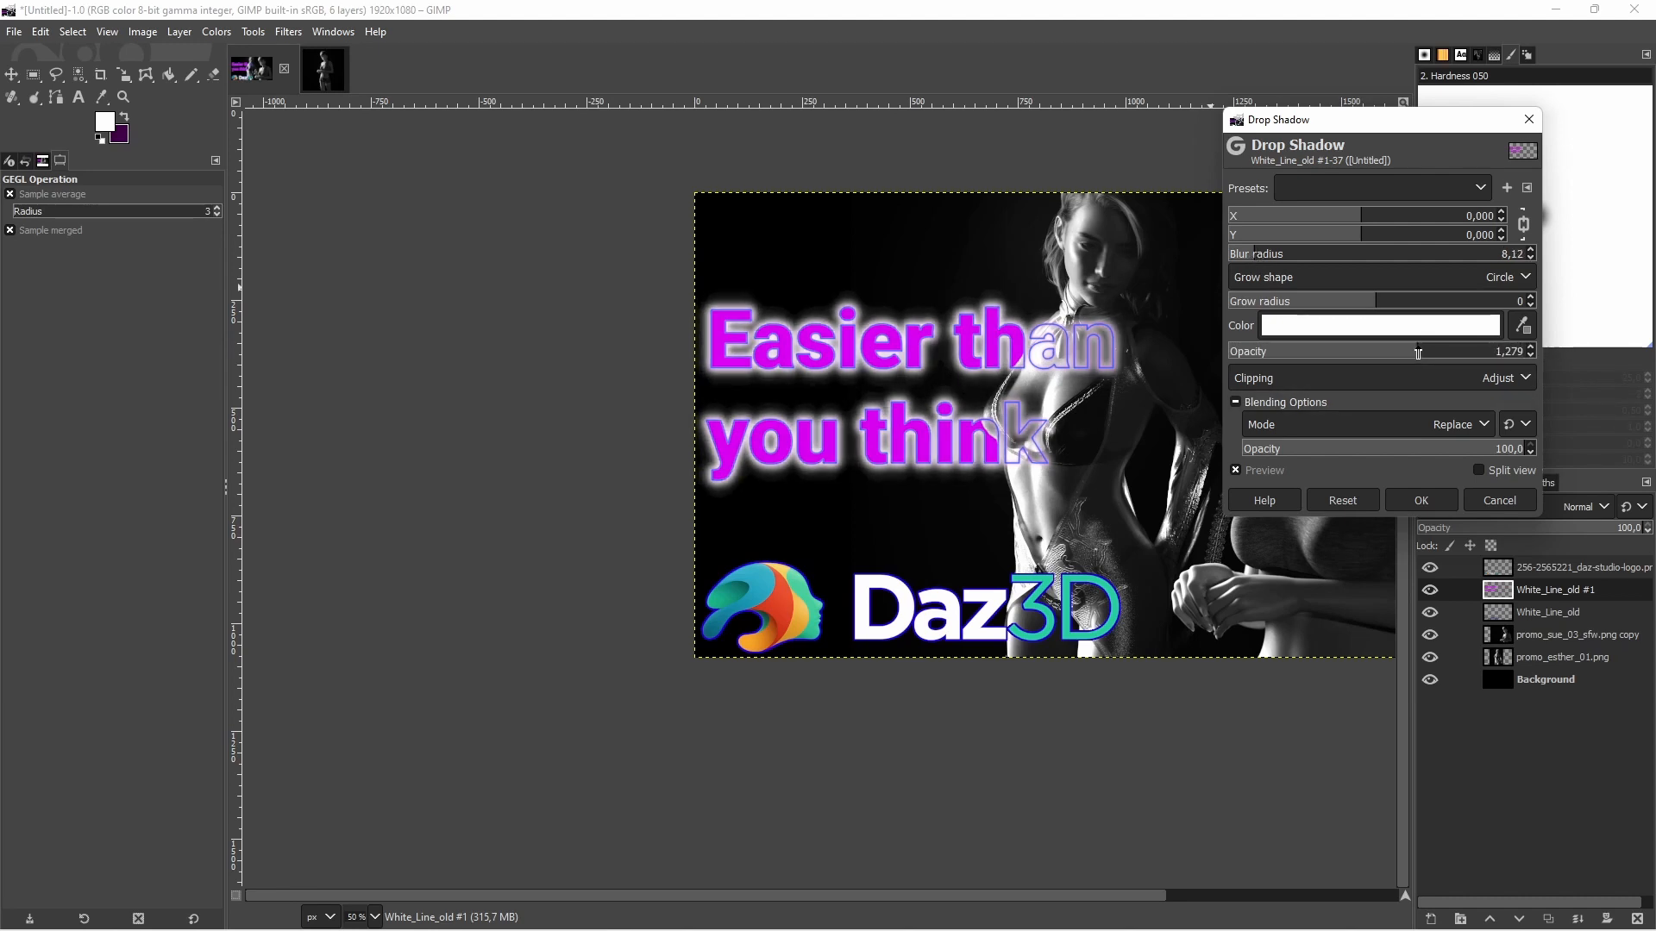
drag(1418, 353, 1406, 353)
click(1421, 501)
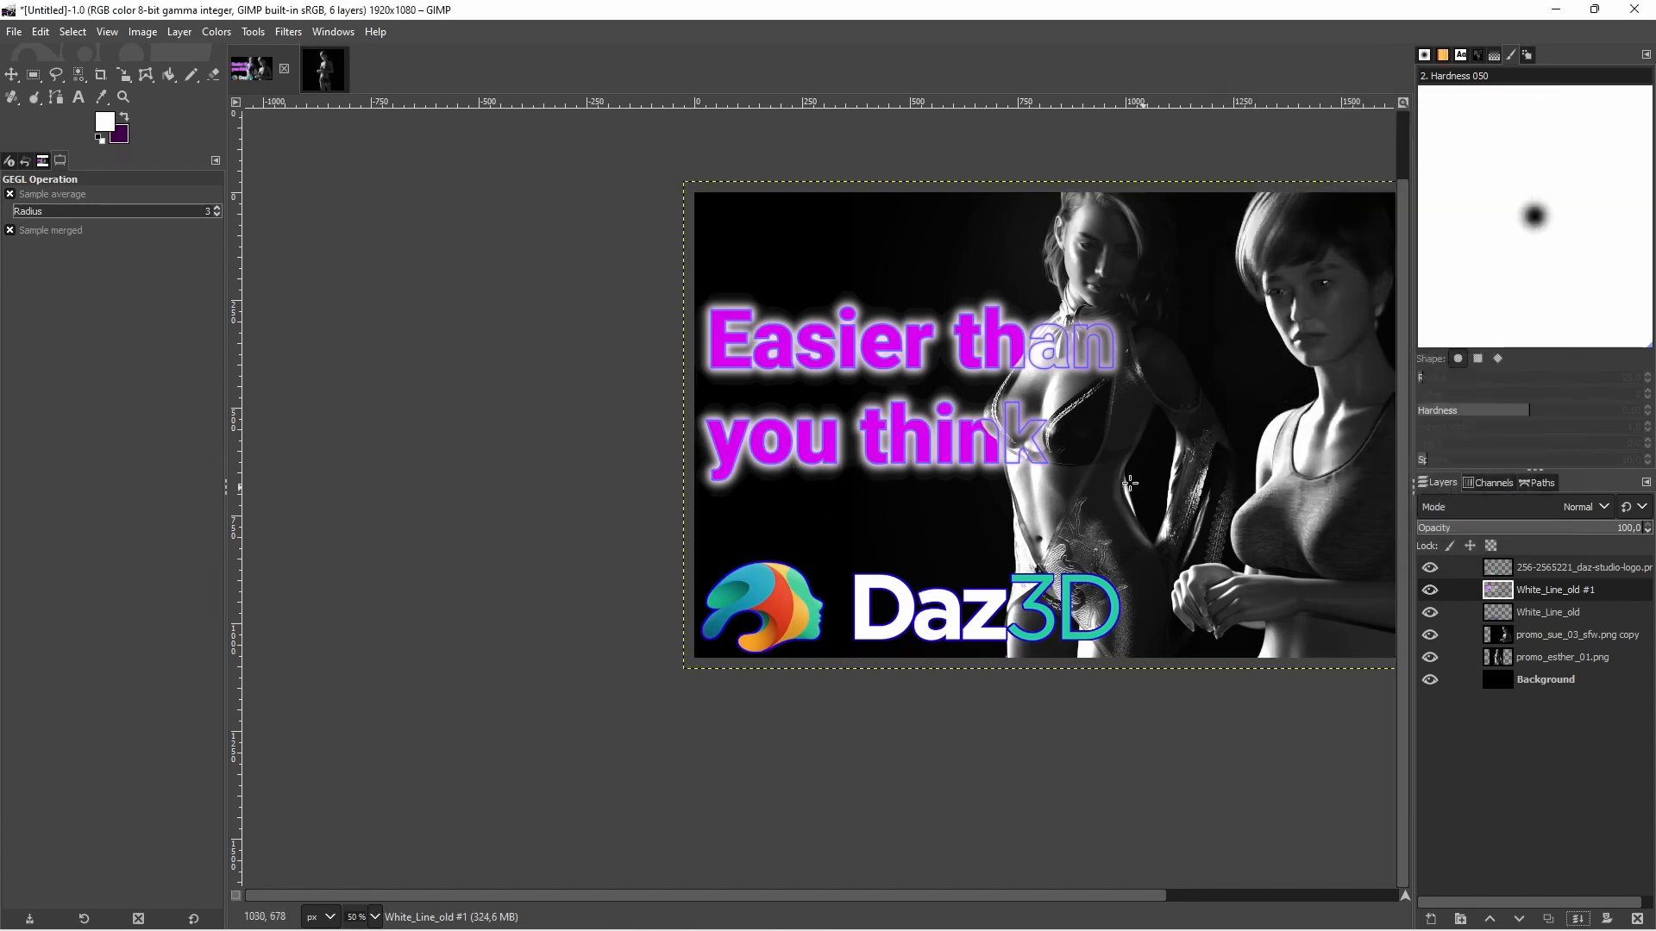
Examine the title's white glow within the whole composition at reduced and larger view sizes
scroll(1071, 900, right, 5)
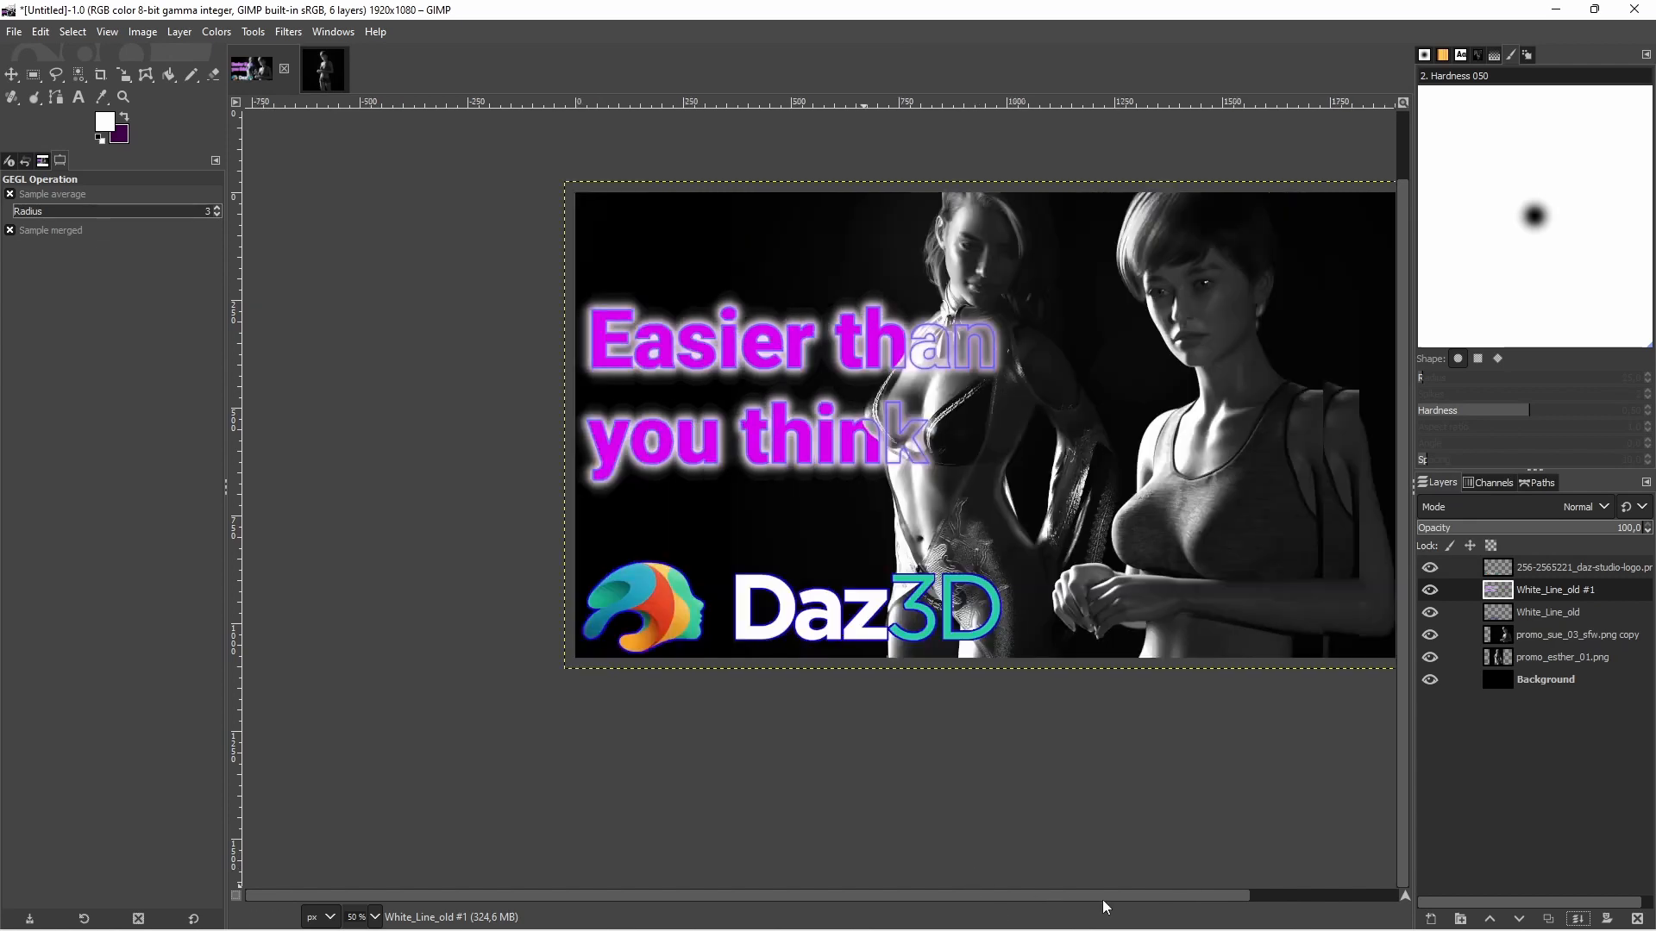
scroll(914, 642, down, 2)
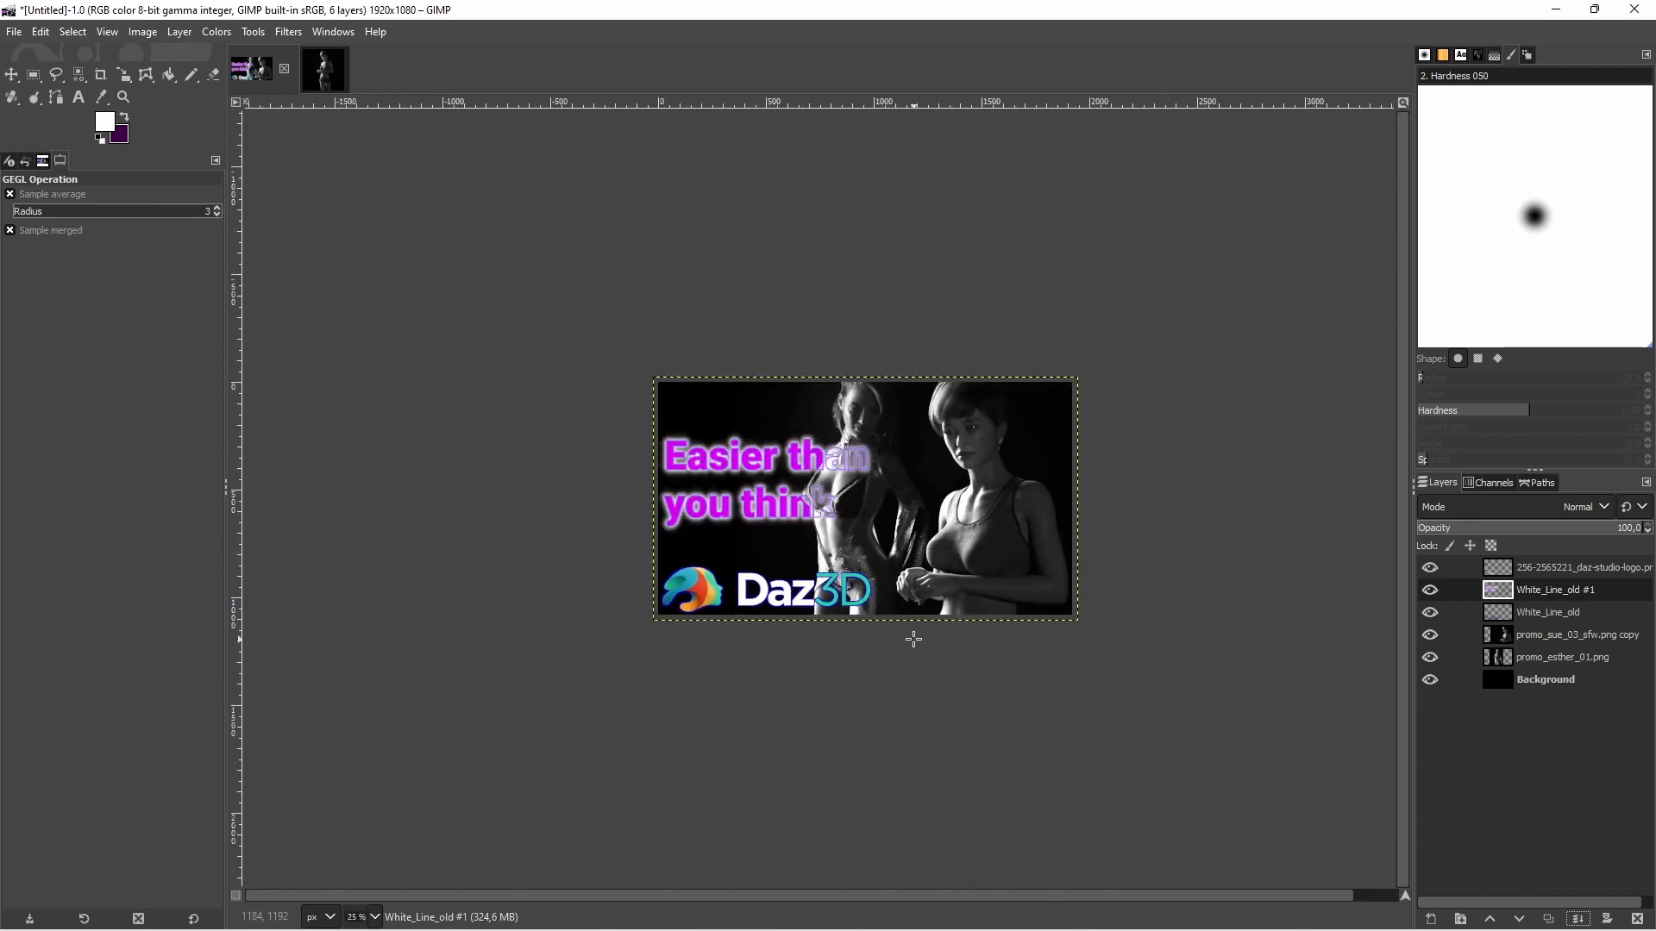
scroll(915, 640, down, 1)
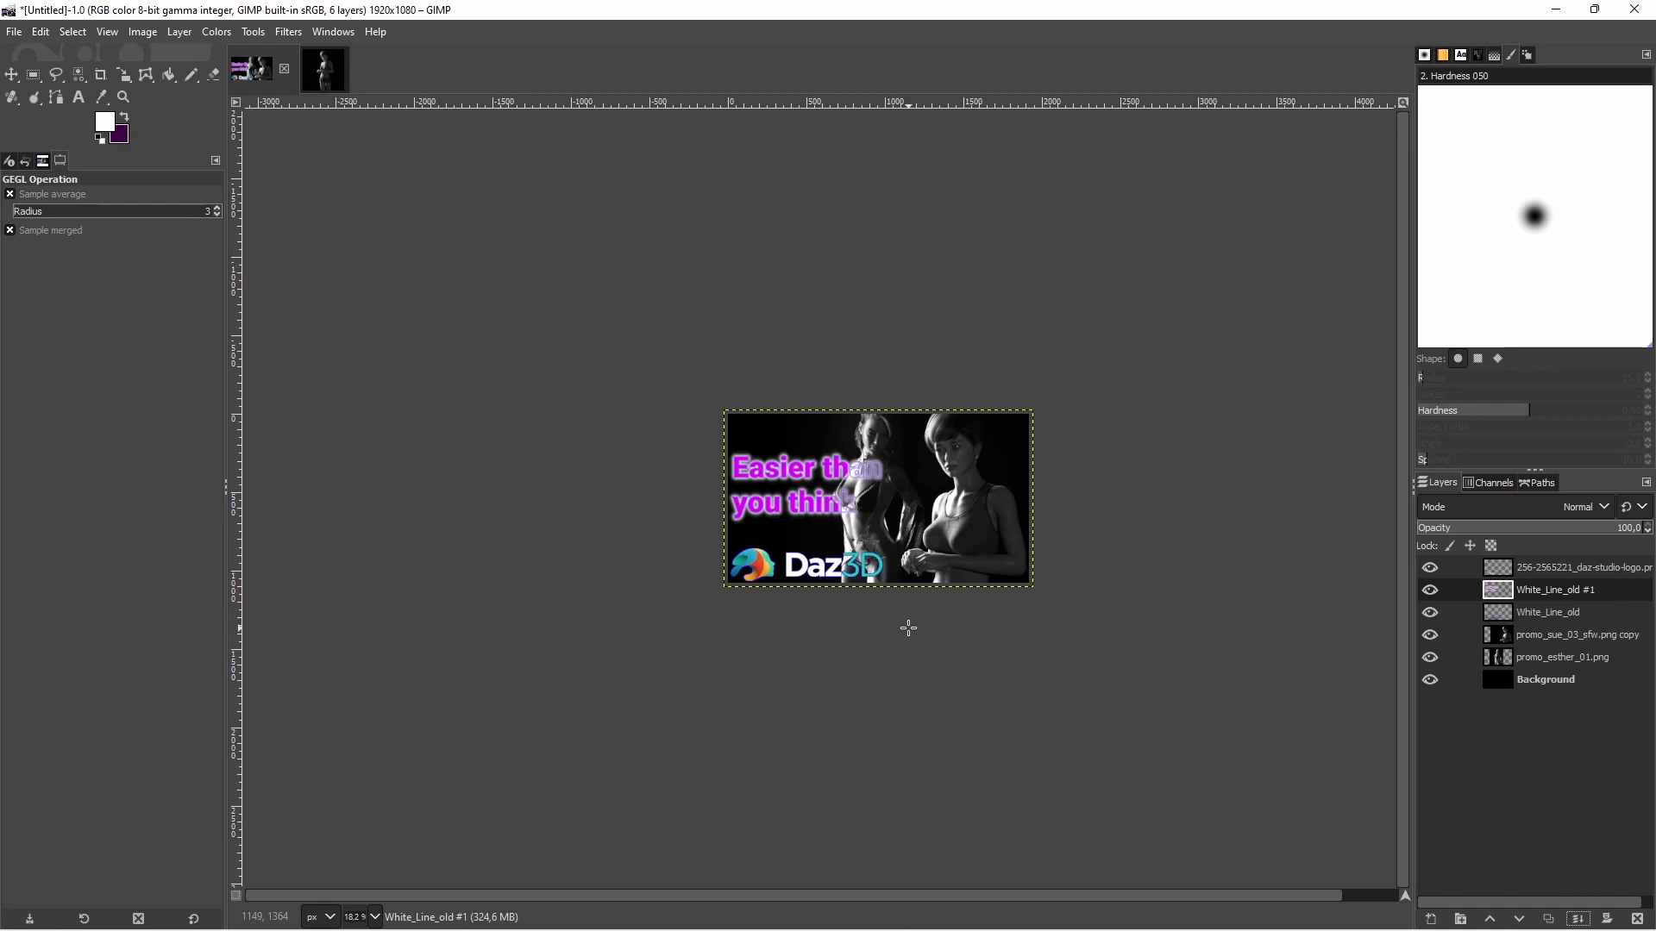
scroll(901, 602, up, 3)
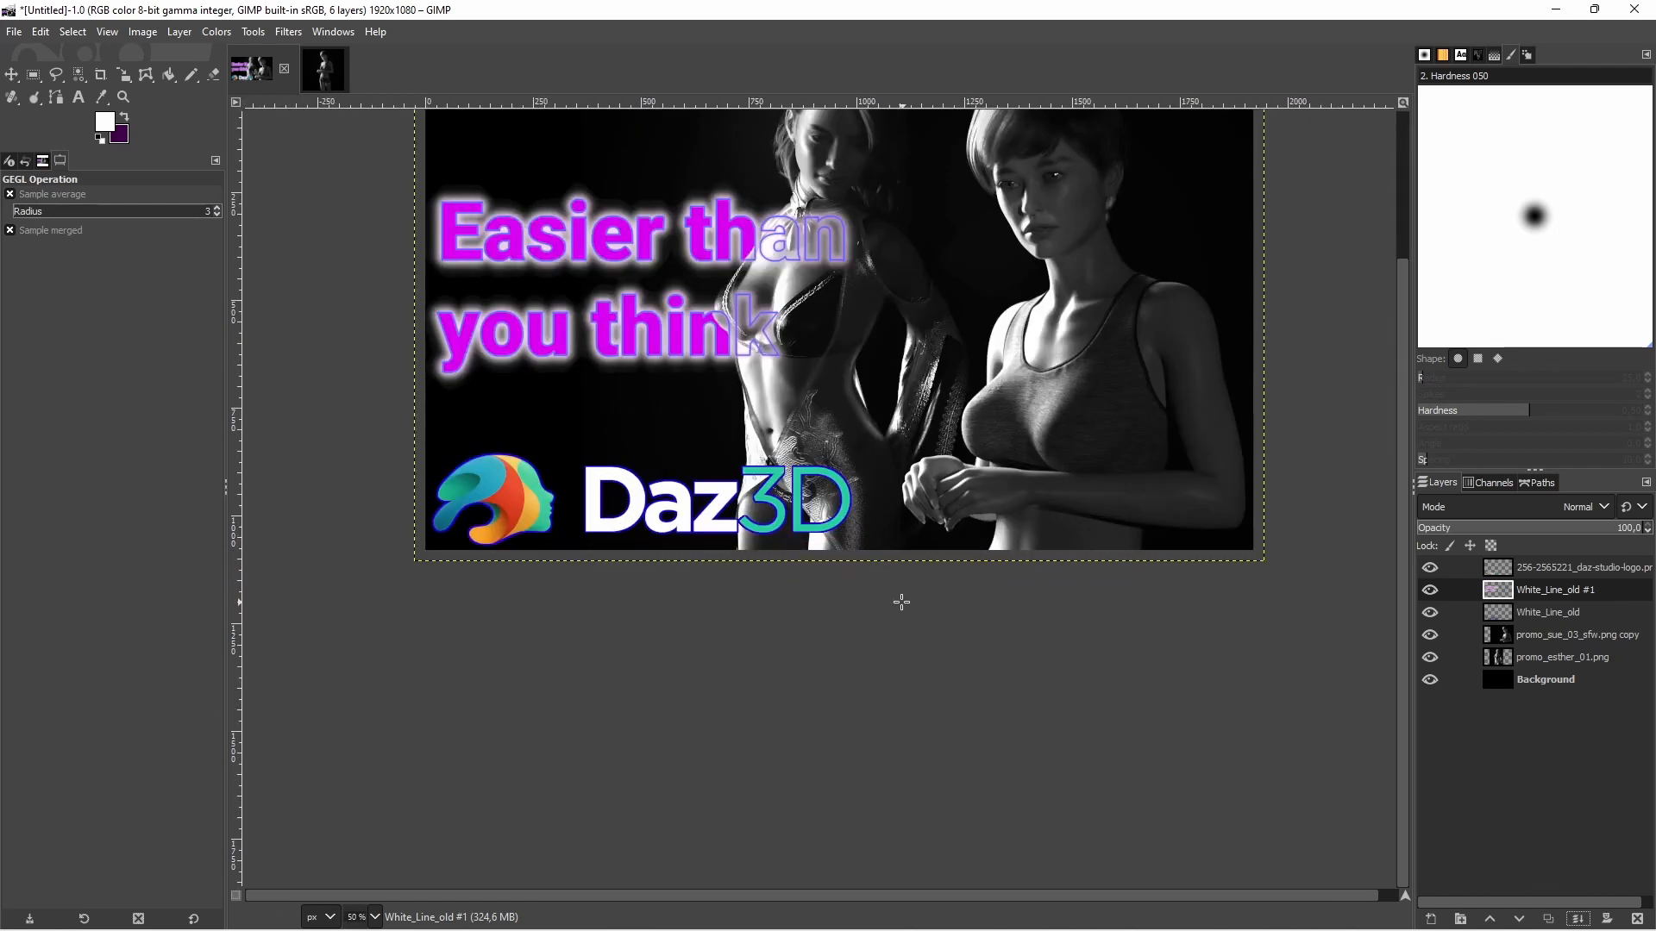